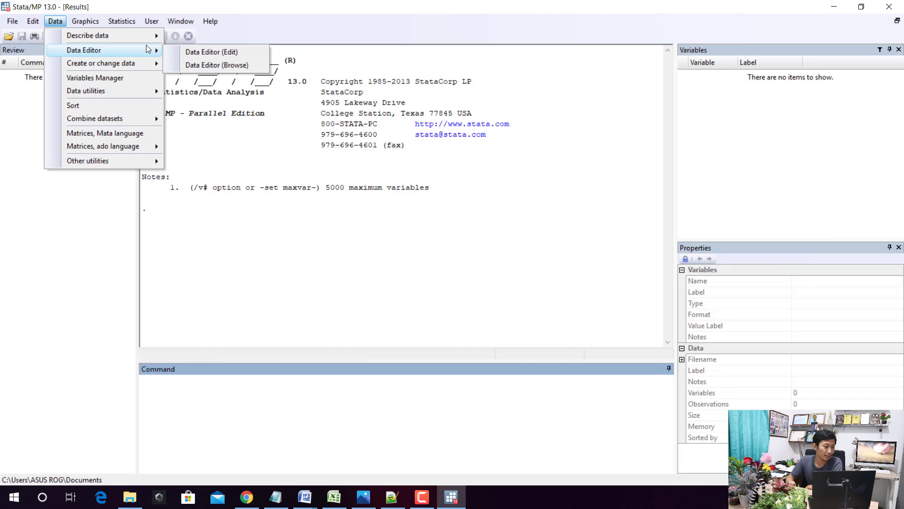
Open Stata's Data Editor in edit mode and paste in the Price Close, ROA and ROE values copied from cells H7:J31 in Excel.
{"action": "left_click", "coordinate": [226, 54]}
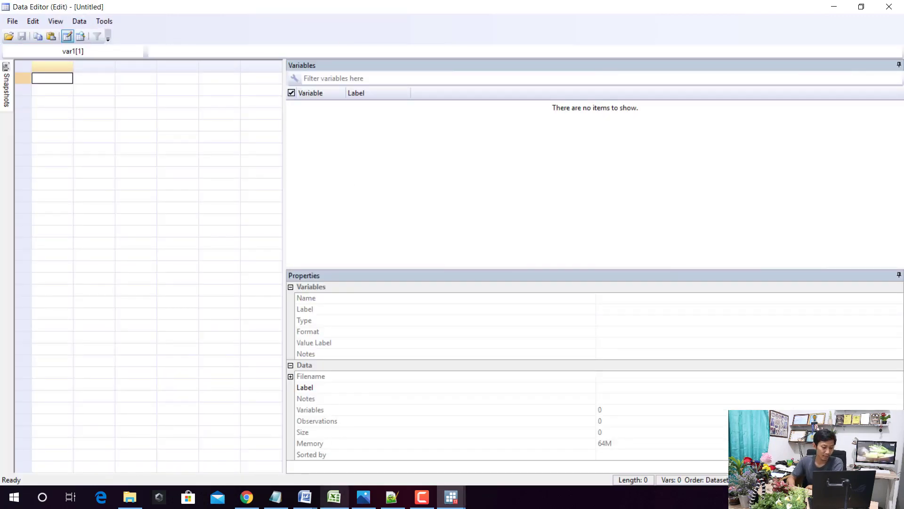
{"action": "left_click", "coordinate": [334, 497]}
{"action": "left_click_drag", "start_coordinate": [451, 147], "coordinate": [538, 417]}
{"action": "right_click", "coordinate": [453, 151]}
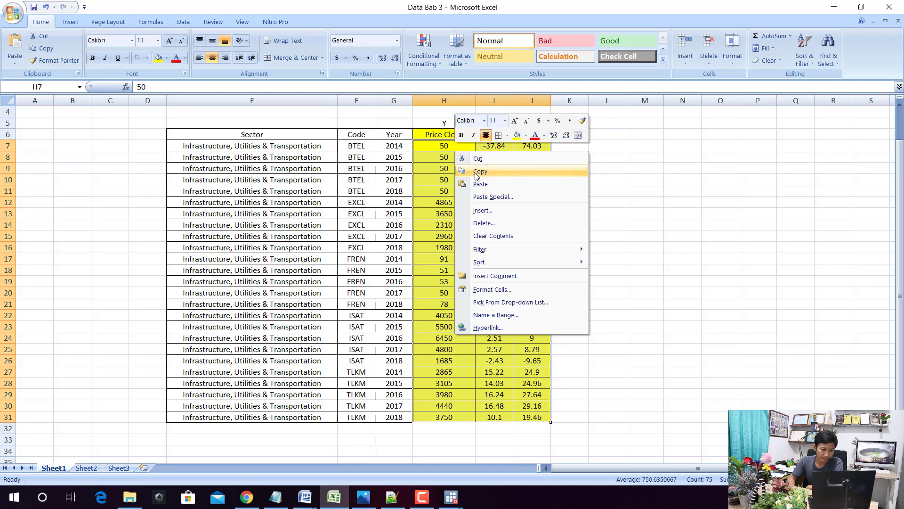
{"action": "left_click", "coordinate": [476, 167]}
{"action": "mouse_move", "coordinate": [455, 503]}
{"action": "left_click", "coordinate": [518, 438]}
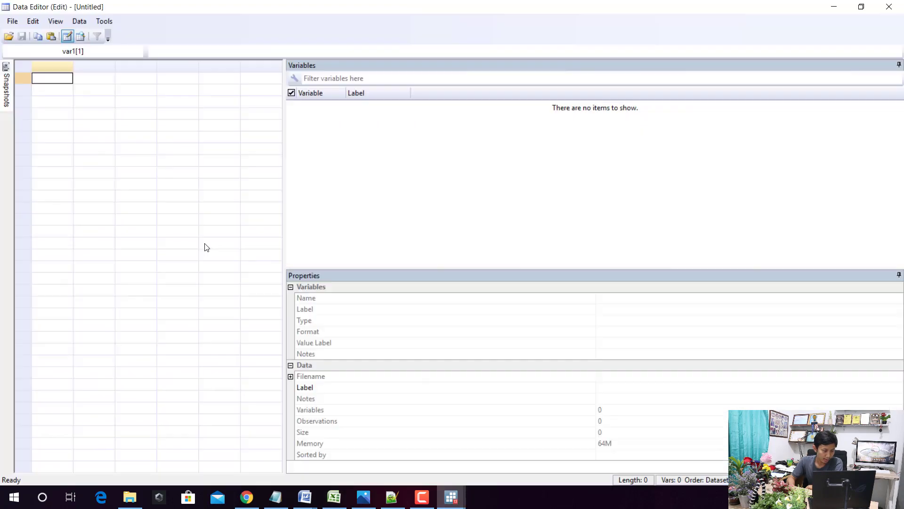
{"action": "right_click", "coordinate": [54, 84]}
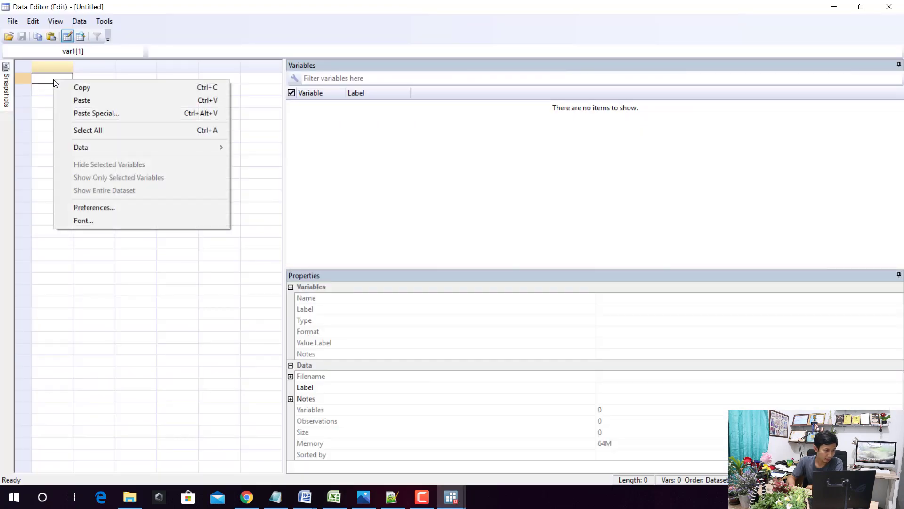
{"action": "left_click", "coordinate": [78, 100]}
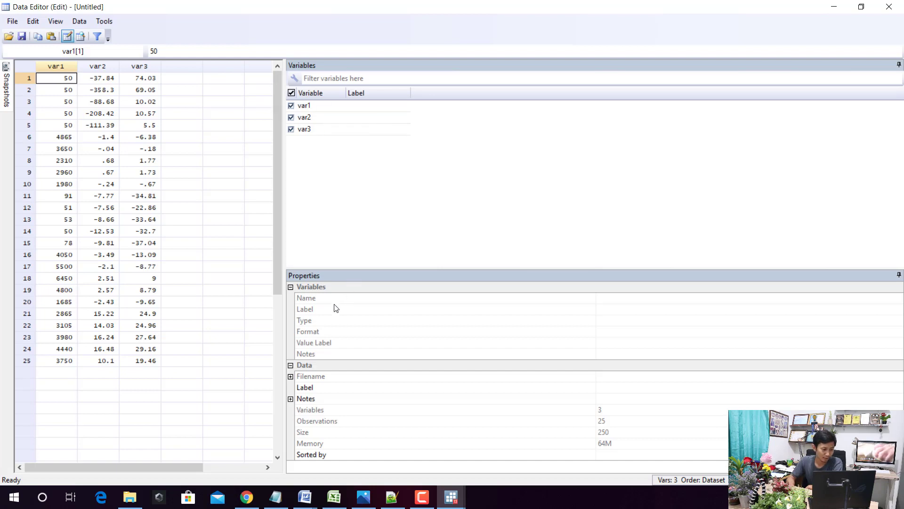
Rename the three pasted variables, in column order, as HargaSaham, ROA and ROE.
{"action": "left_click", "coordinate": [50, 69]}
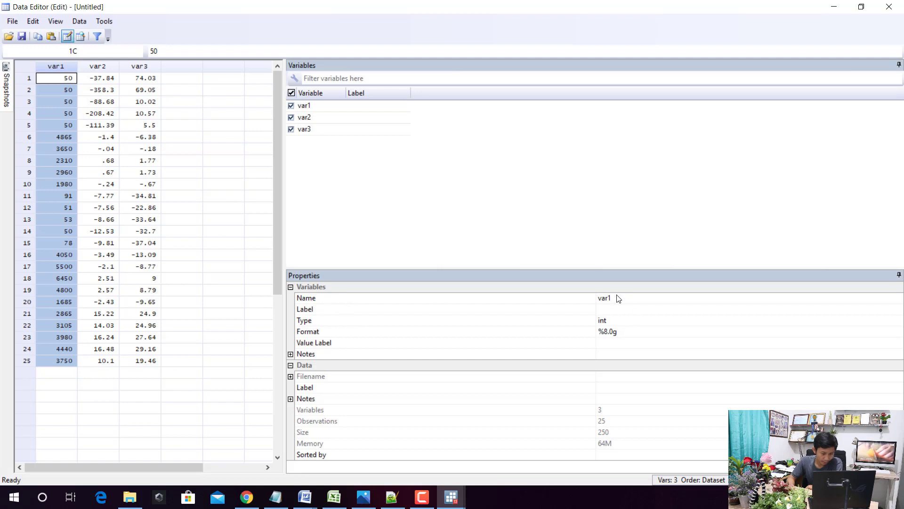
{"action": "left_click", "coordinate": [597, 297]}
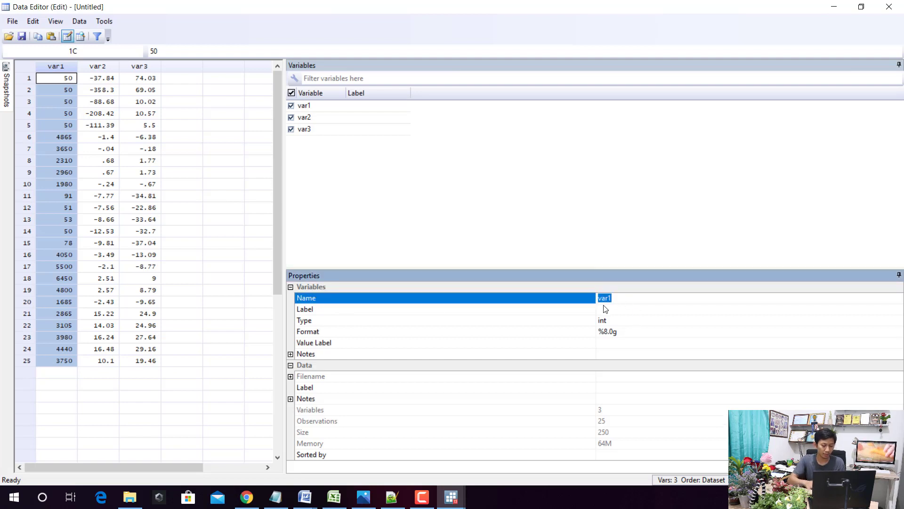
{"action": "type", "text": "HargaSaham"}
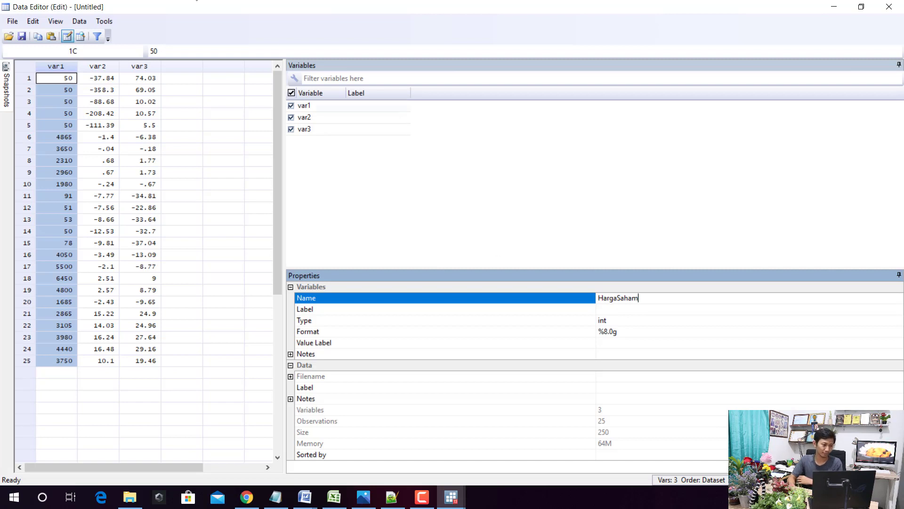
{"action": "left_click", "coordinate": [105, 68]}
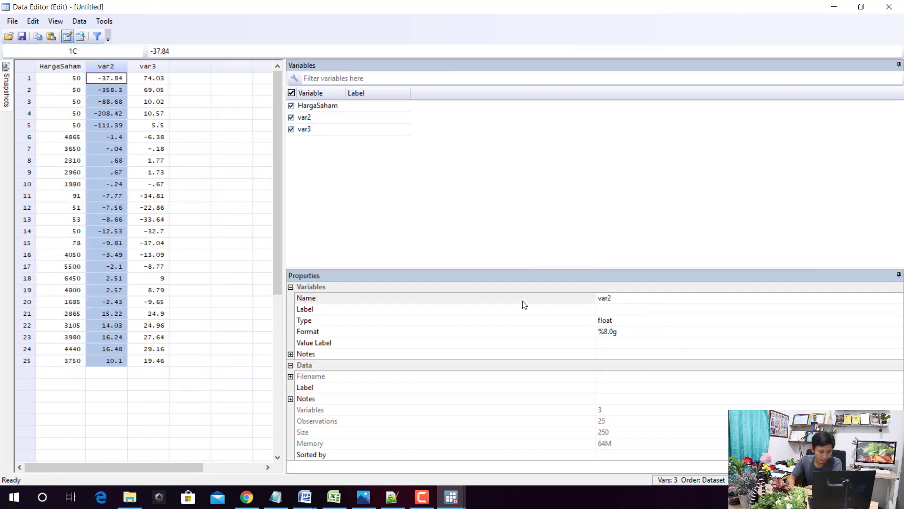
{"action": "left_click", "coordinate": [594, 294]}
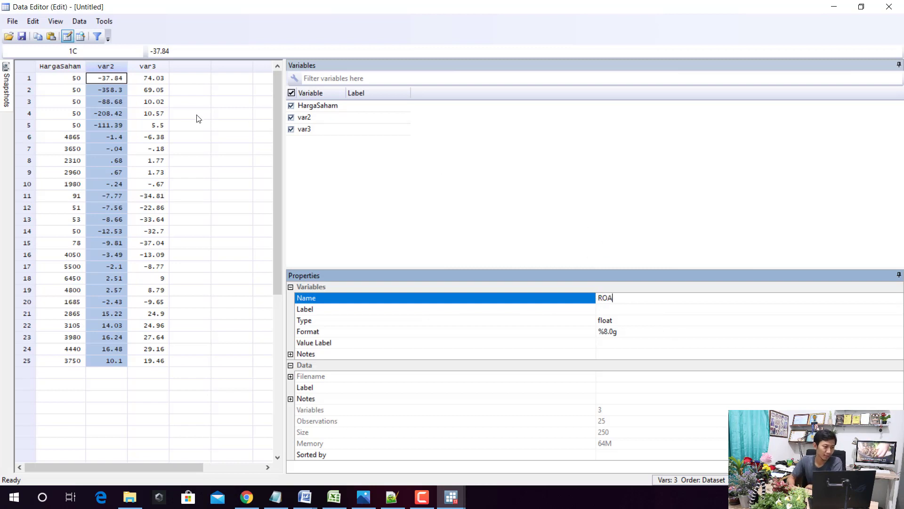
{"action": "left_click", "coordinate": [159, 68]}
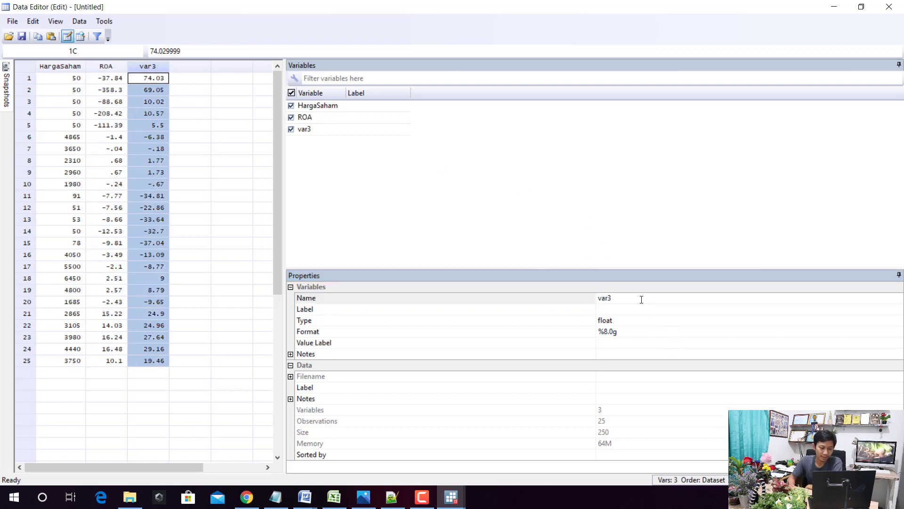
{"action": "left_click", "coordinate": [578, 297]}
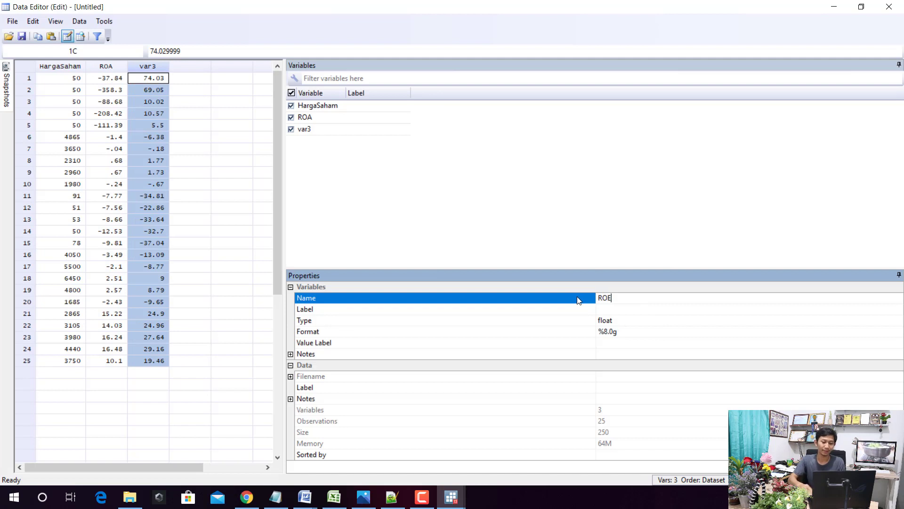
{"action": "key", "text": "Return"}
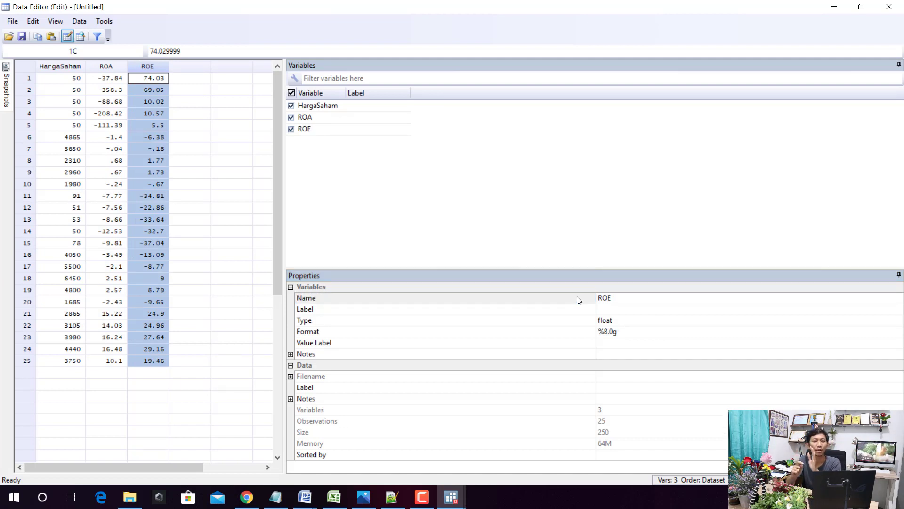
Switch to Stata's main results window and inspect the properties of HargaSaham, ROA and ROE.
{"action": "left_click", "coordinate": [834, 6]}
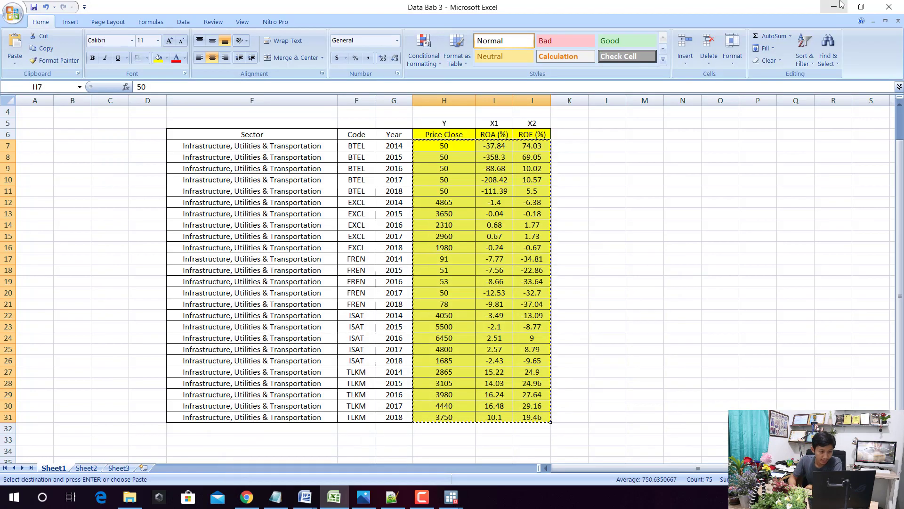
{"action": "mouse_move", "coordinate": [451, 497]}
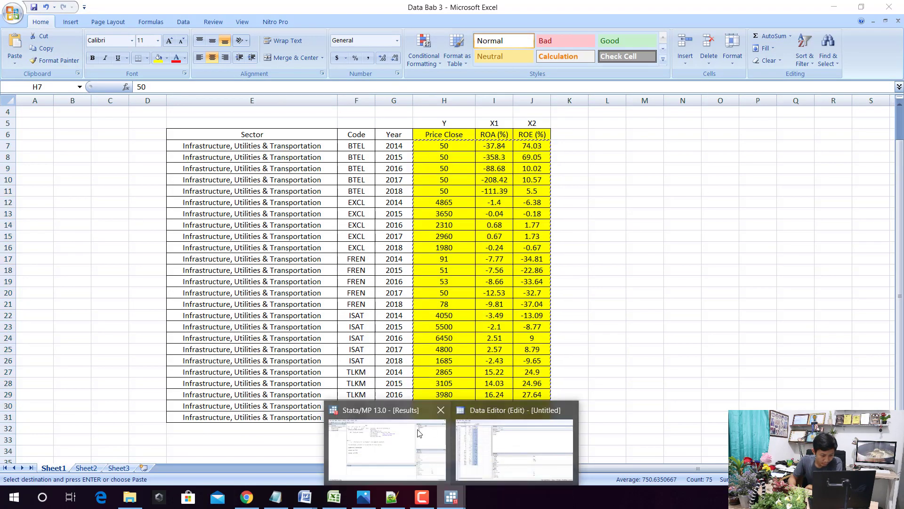
{"action": "left_click", "coordinate": [399, 446]}
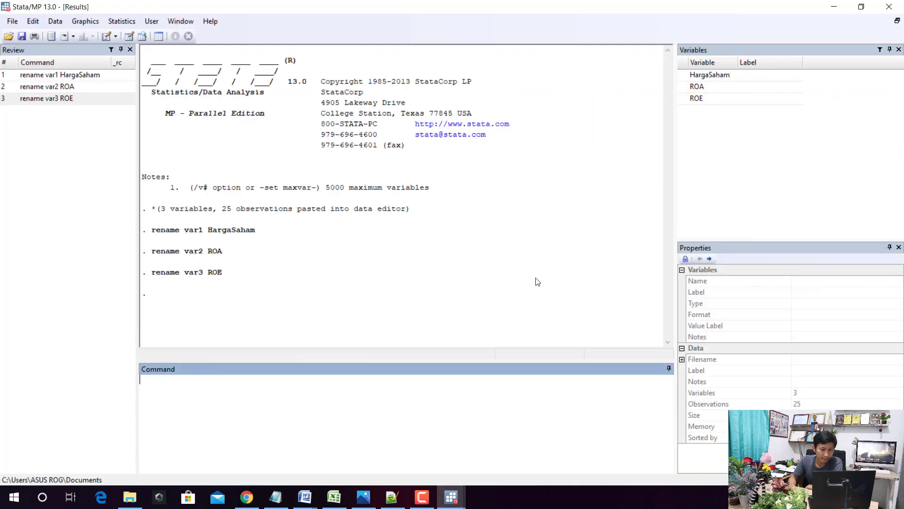
{"action": "left_click", "coordinate": [715, 76]}
{"action": "left_click", "coordinate": [710, 88]}
{"action": "left_click", "coordinate": [709, 99]}
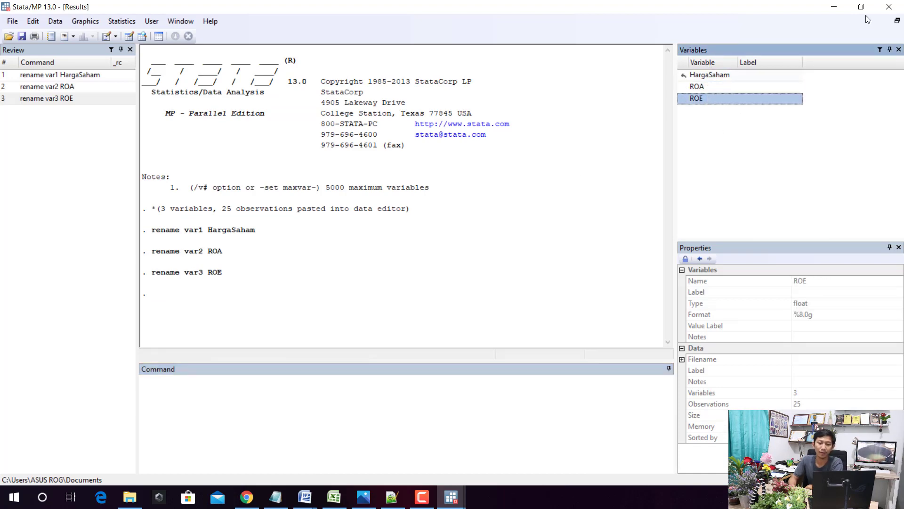
{"action": "left_click", "coordinate": [834, 6]}
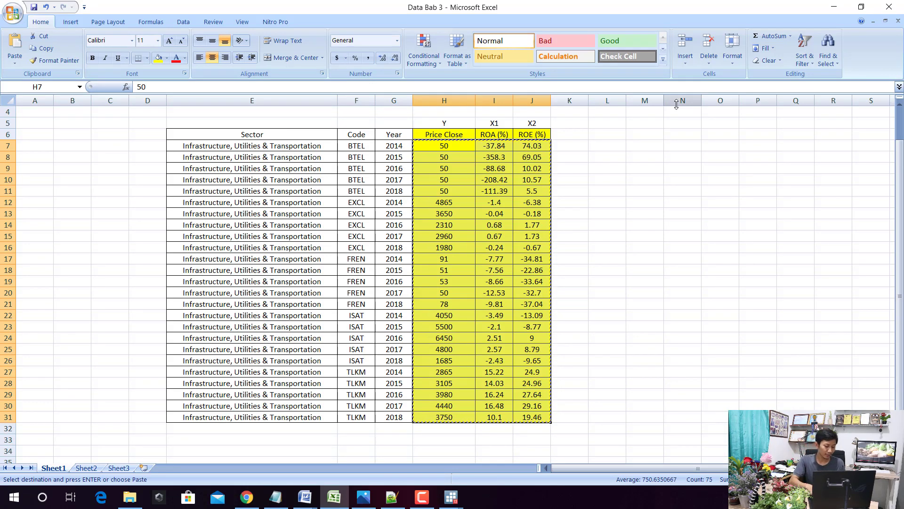
Launch SPSS Statistics 17.0 and dismiss its startup dialog to get an empty dataset.
{"action": "key", "text": "super"}
{"action": "type", "text": "sps"}
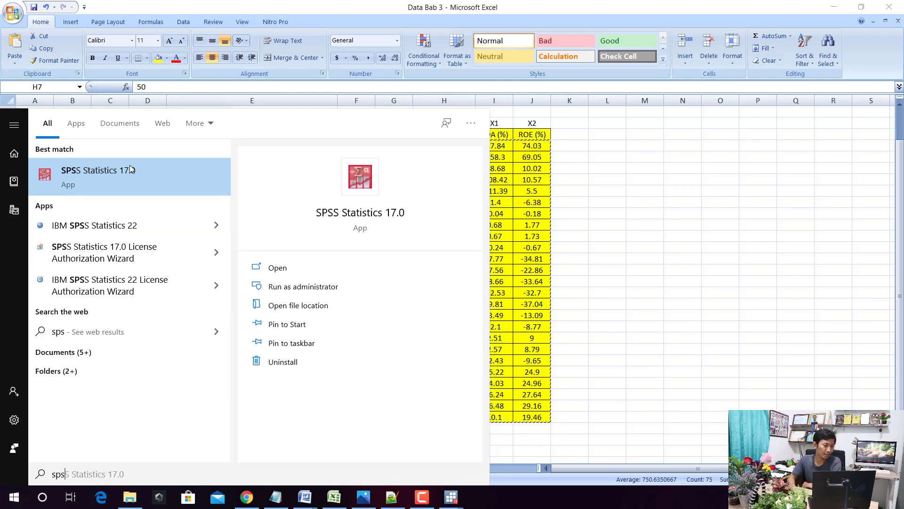
{"action": "left_click", "coordinate": [130, 170]}
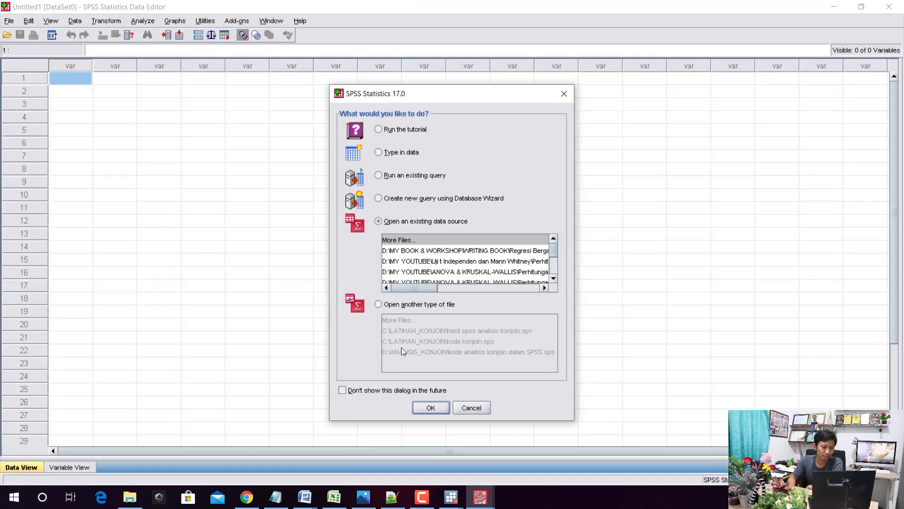
{"action": "left_click", "coordinate": [480, 409]}
Copy the selected range H7:J31 in Excel and paste it into the SPSS dataset starting at the first cell.
{"action": "left_click", "coordinate": [334, 497]}
{"action": "right_click", "coordinate": [461, 179]}
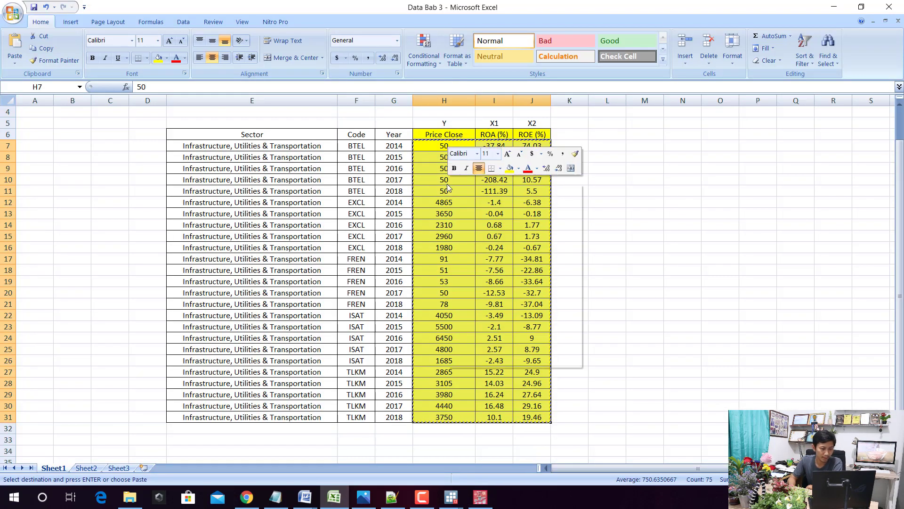
{"action": "left_click", "coordinate": [469, 202]}
{"action": "left_click", "coordinate": [480, 497]}
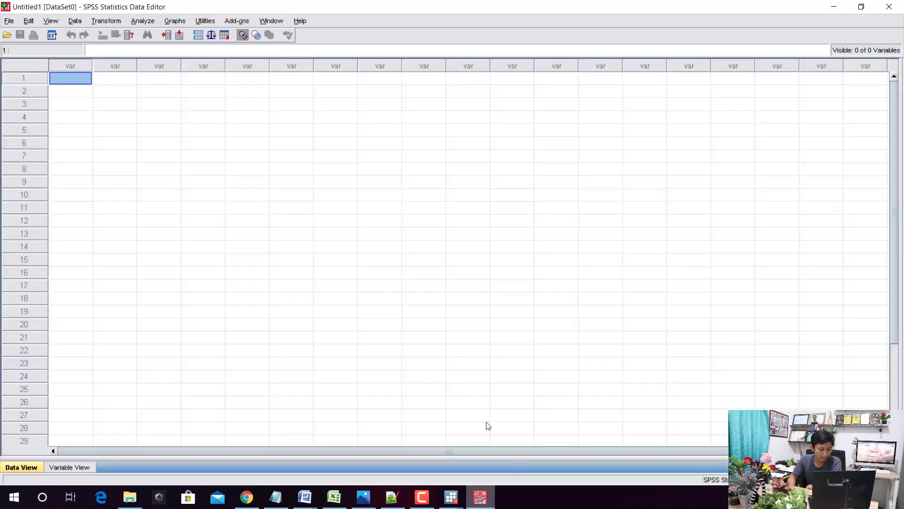
{"action": "right_click", "coordinate": [71, 78]}
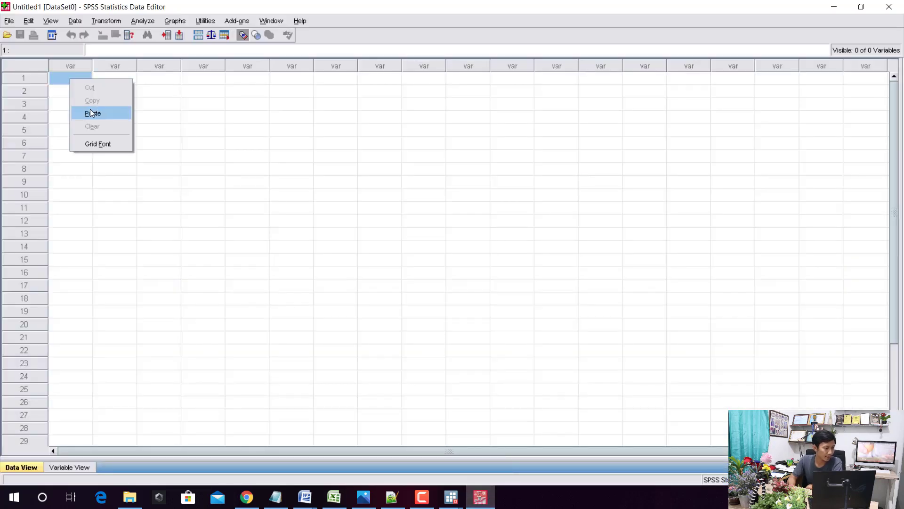
{"action": "left_click", "coordinate": [92, 113]}
Name the three SPSS variables HargaSaham, ROA and ROE, and return to the data grid.
{"action": "left_click", "coordinate": [66, 468]}
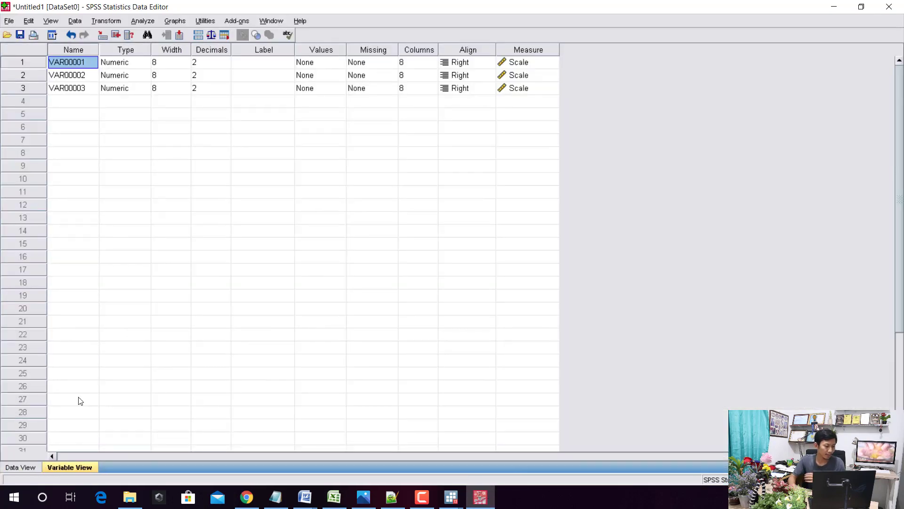
{"action": "type", "text": "HargaSaham"}
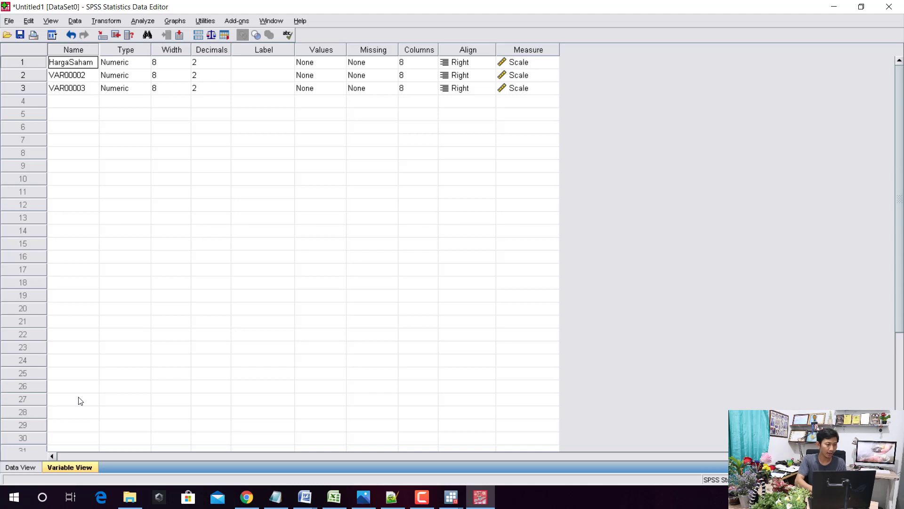
{"action": "key", "text": "Return"}
{"action": "type", "text": "ROA"}
{"action": "key", "text": "Return"}
{"action": "type", "text": "ROE"}
{"action": "key", "text": "Return"}
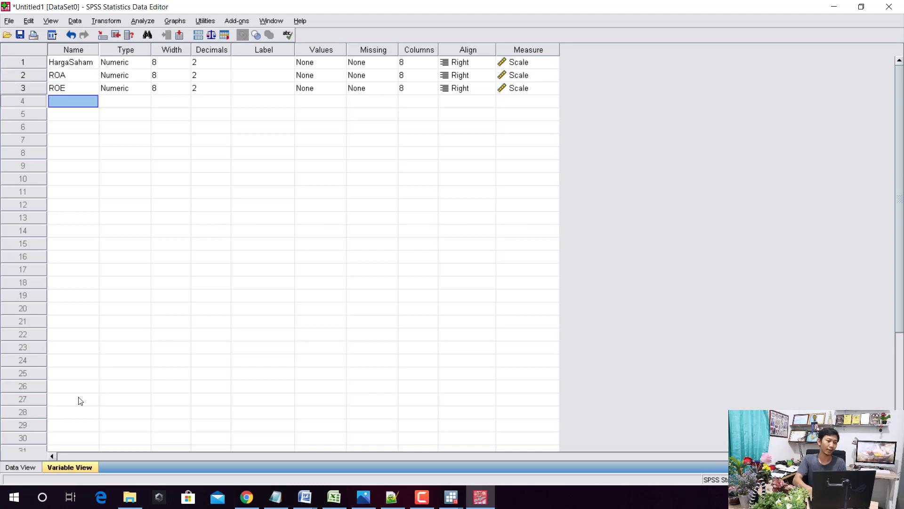
{"action": "left_click", "coordinate": [34, 468]}
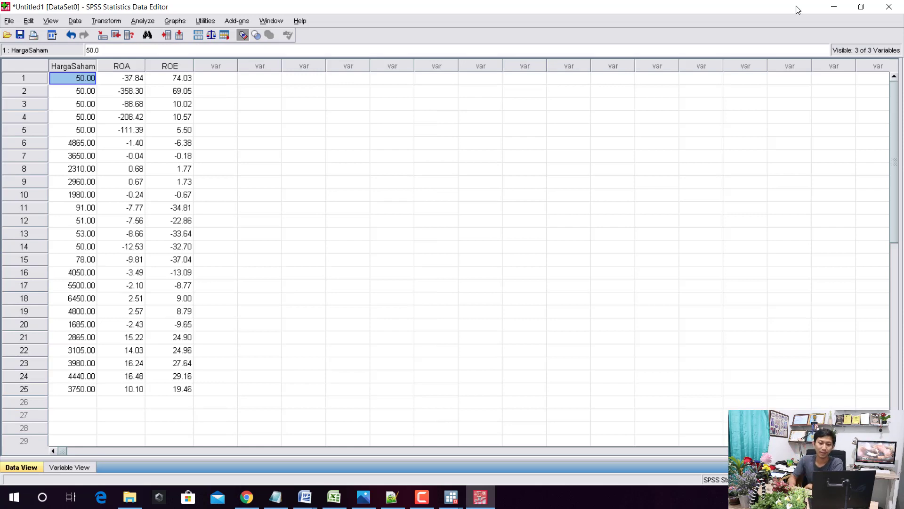
Switch back to Excel, reselect the Price Close, ROA and ROE values in H7:J31 and copy them.
{"action": "left_click", "coordinate": [833, 9]}
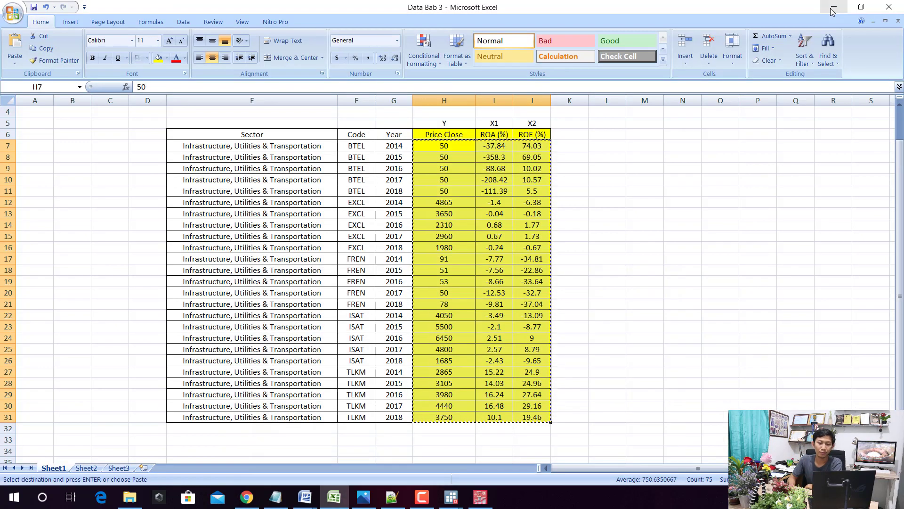
{"action": "left_click", "coordinate": [459, 202]}
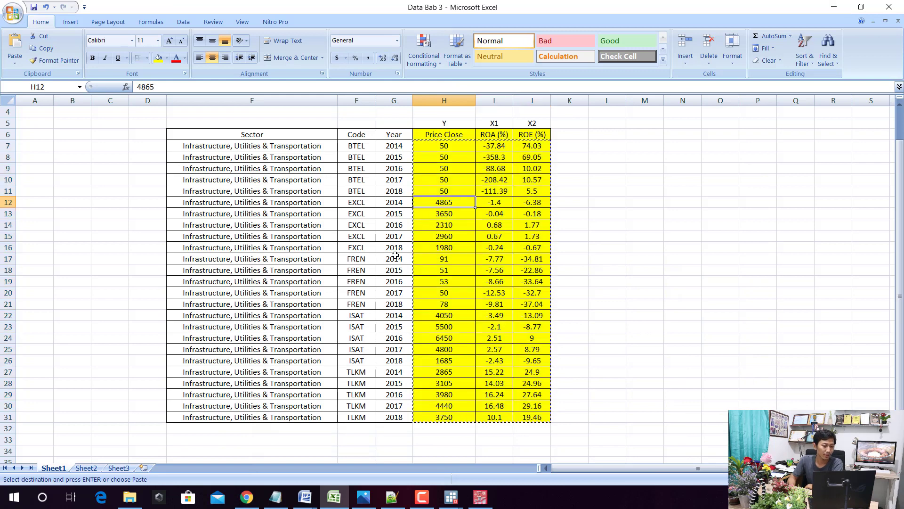
{"action": "left_click", "coordinate": [515, 192]}
{"action": "left_click_drag", "start_coordinate": [461, 146], "coordinate": [542, 416]}
{"action": "right_click", "coordinate": [482, 246]}
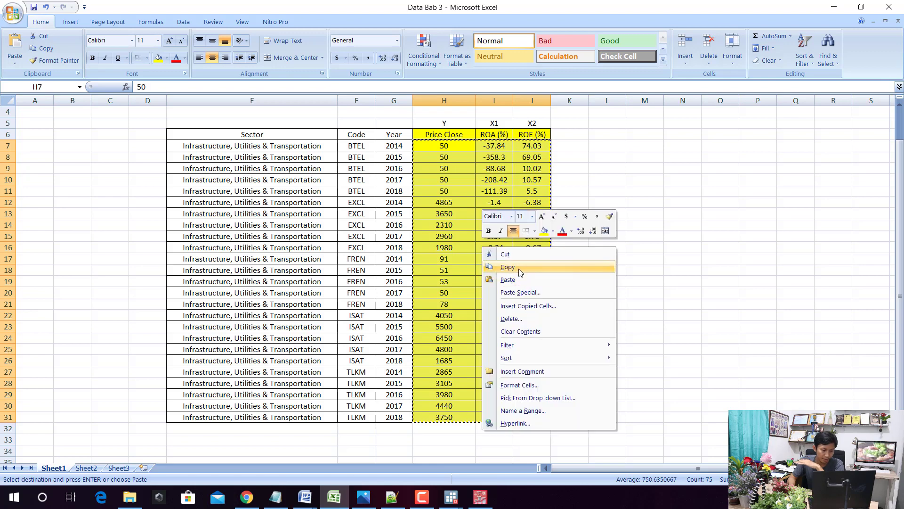
{"action": "left_click", "coordinate": [519, 267]}
Switch to File Explorer, create a text document named DATA UNTUK EVIEWS in the Bab 3 folder, and open it maximized.
{"action": "left_click", "coordinate": [121, 498]}
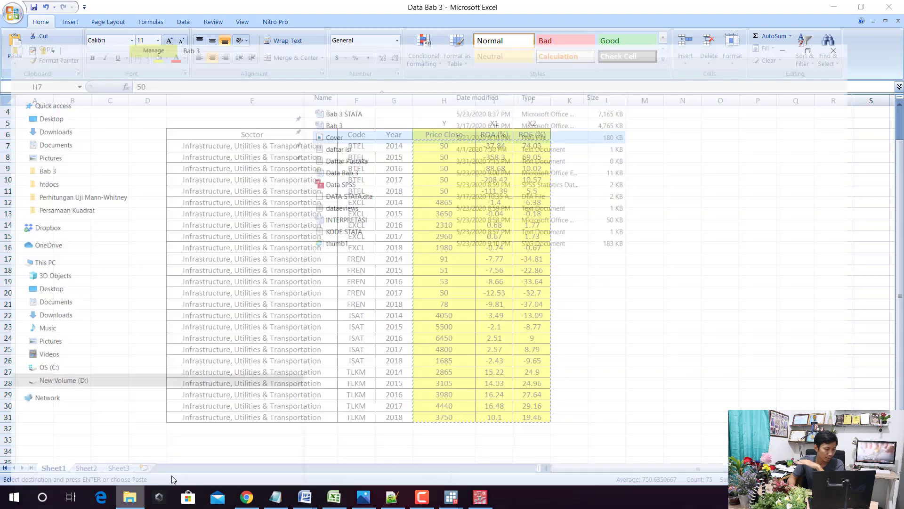
{"action": "right_click", "coordinate": [373, 261]}
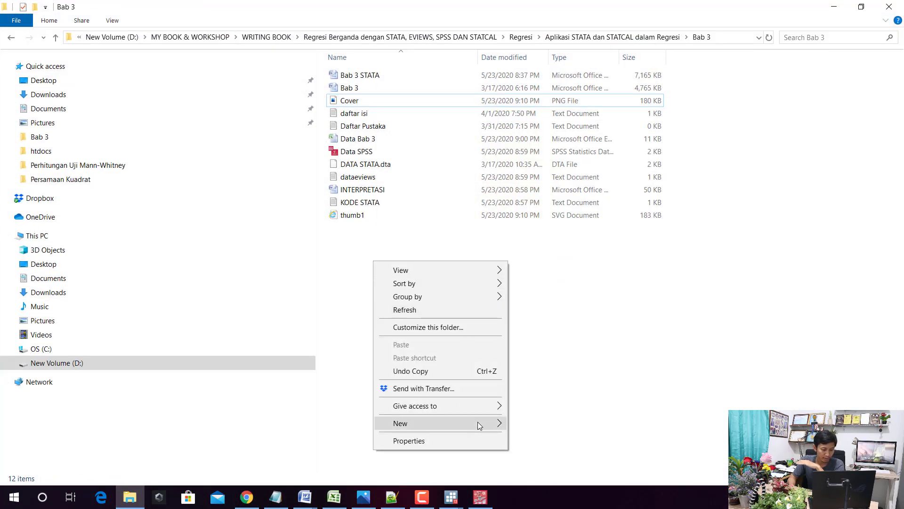
{"action": "mouse_move", "coordinate": [480, 426]}
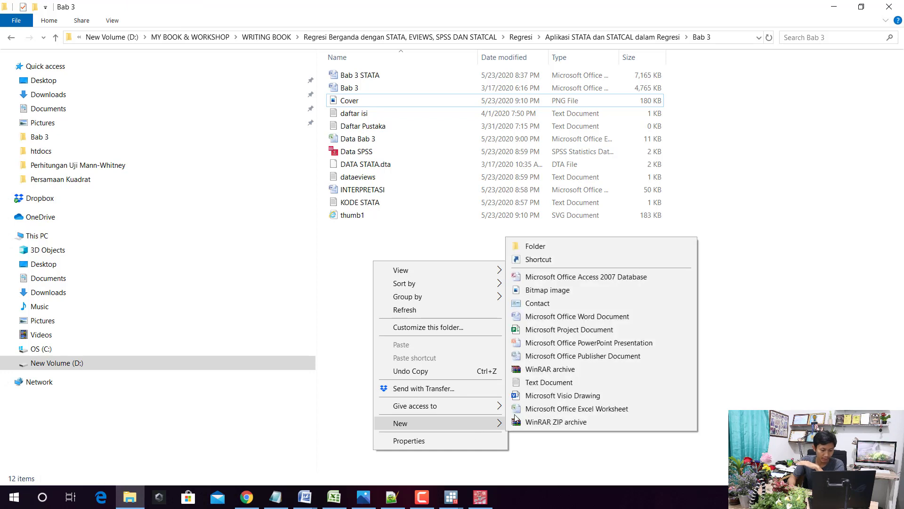
{"action": "left_click", "coordinate": [555, 383]}
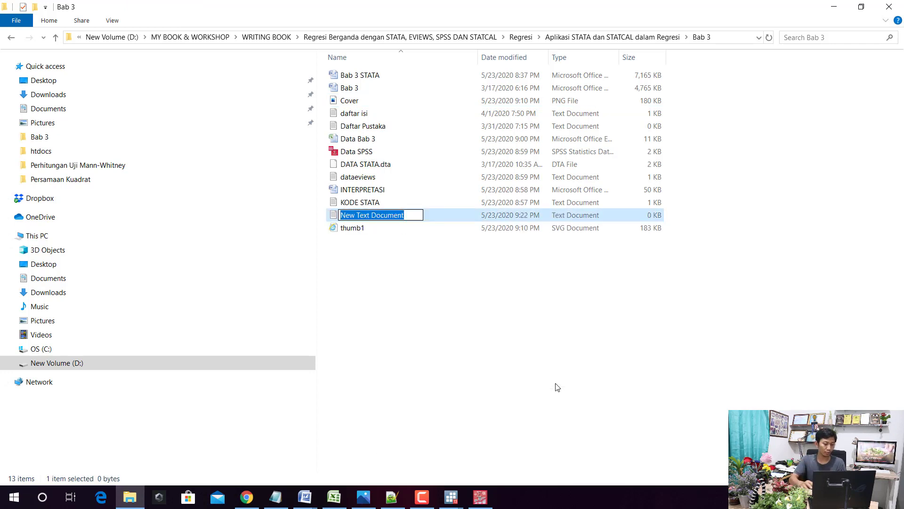
{"action": "type", "text": "DATA UNTUK EV"}
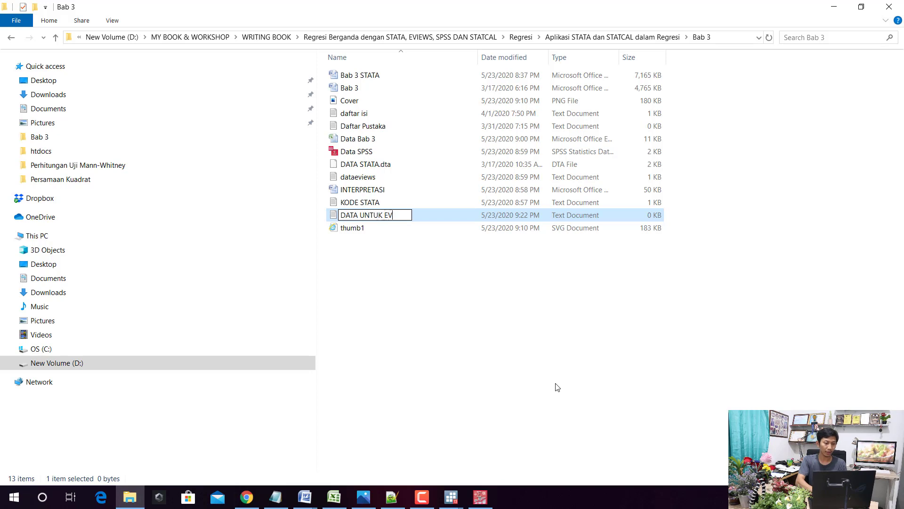
{"action": "type", "text": "IEWS"}
{"action": "key", "text": "Return"}
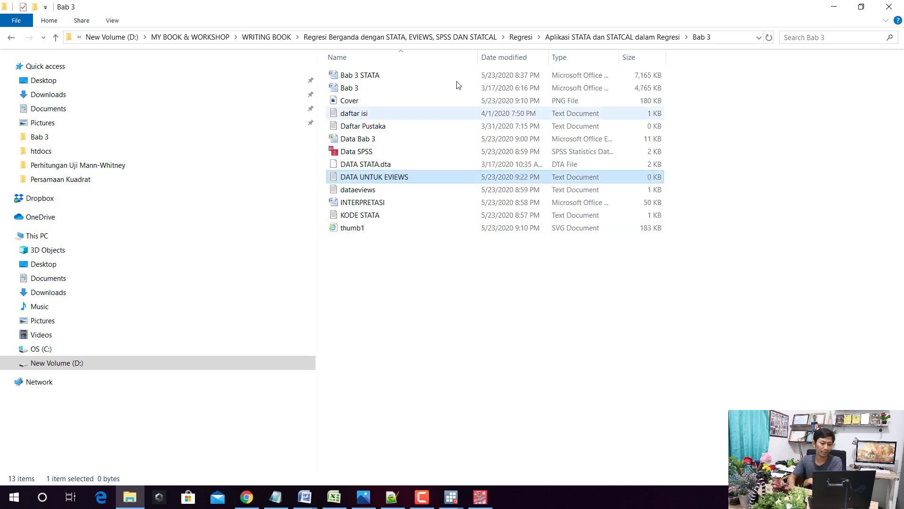
{"action": "double_click", "coordinate": [401, 177]}
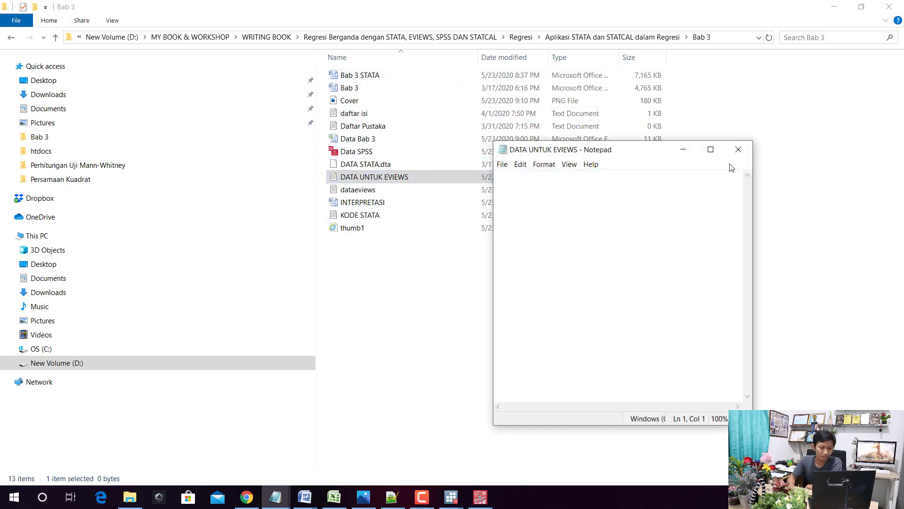
{"action": "left_click", "coordinate": [711, 150]}
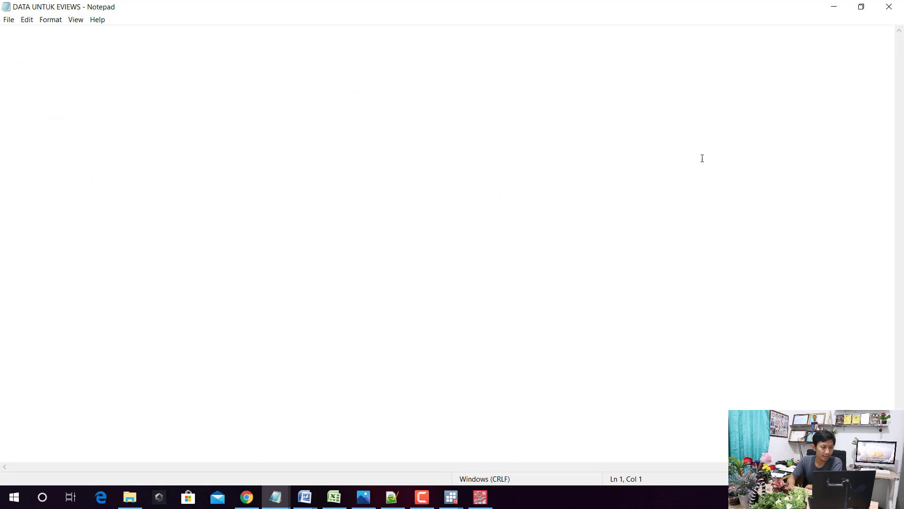
Copy the Price Close, ROA and ROE columns with their headers (H6:J31) from Excel and paste them into the empty Notepad file.
{"action": "left_click", "coordinate": [333, 503]}
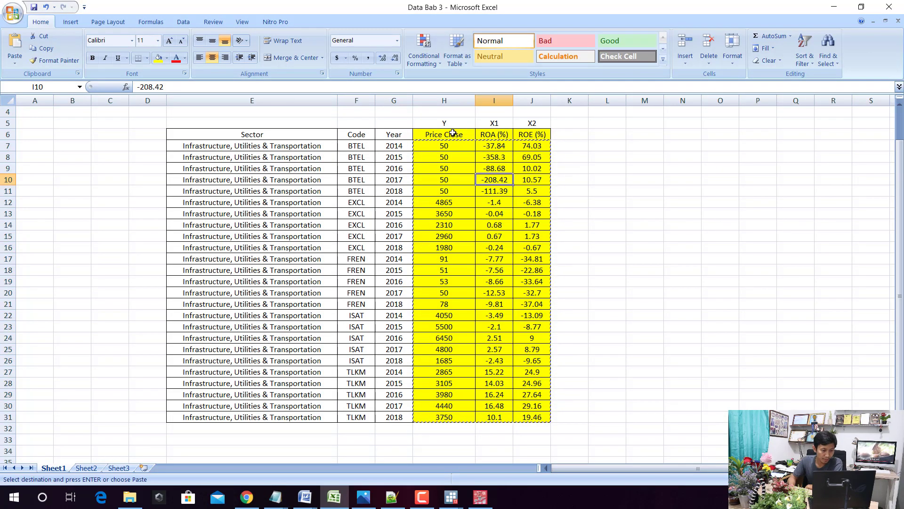
{"action": "left_click_drag", "start_coordinate": [452, 134], "coordinate": [533, 417]}
{"action": "right_click", "coordinate": [509, 183]}
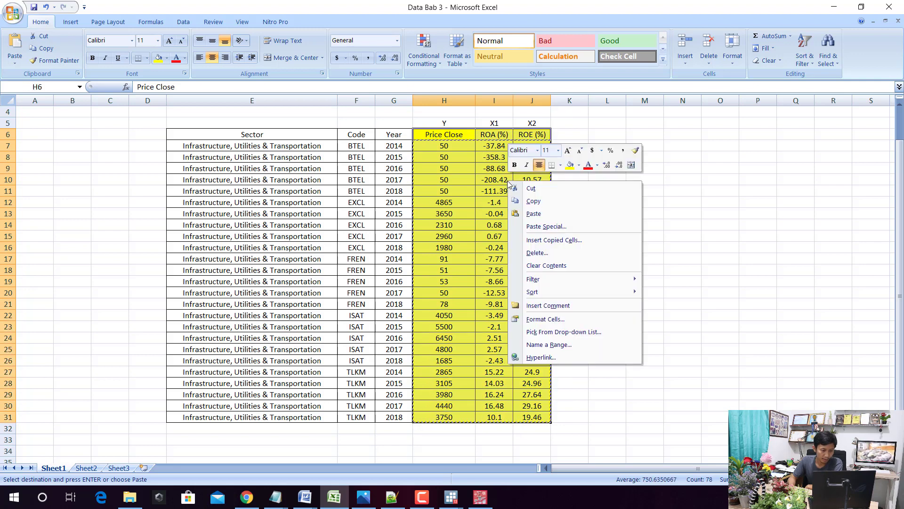
{"action": "left_click", "coordinate": [534, 200]}
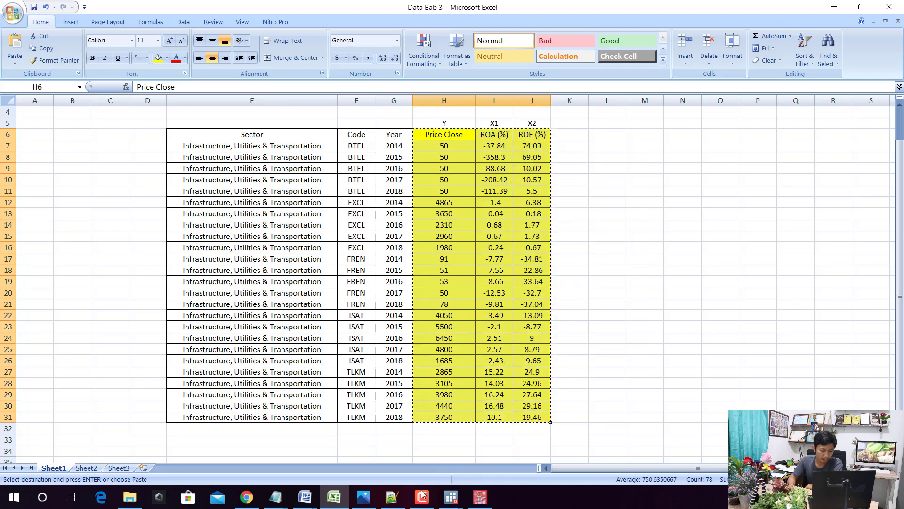
{"action": "mouse_move", "coordinate": [276, 497]}
{"action": "left_click", "coordinate": [349, 425]}
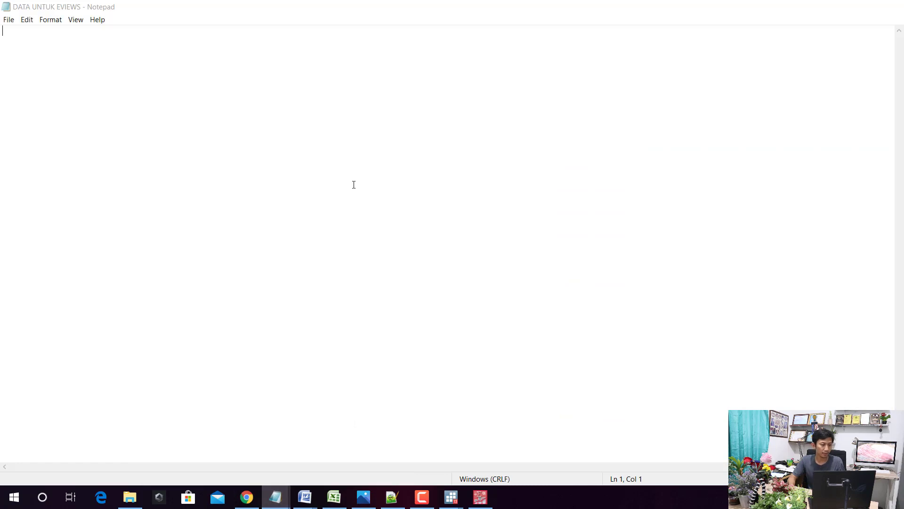
{"action": "key", "text": "ctrl+v"}
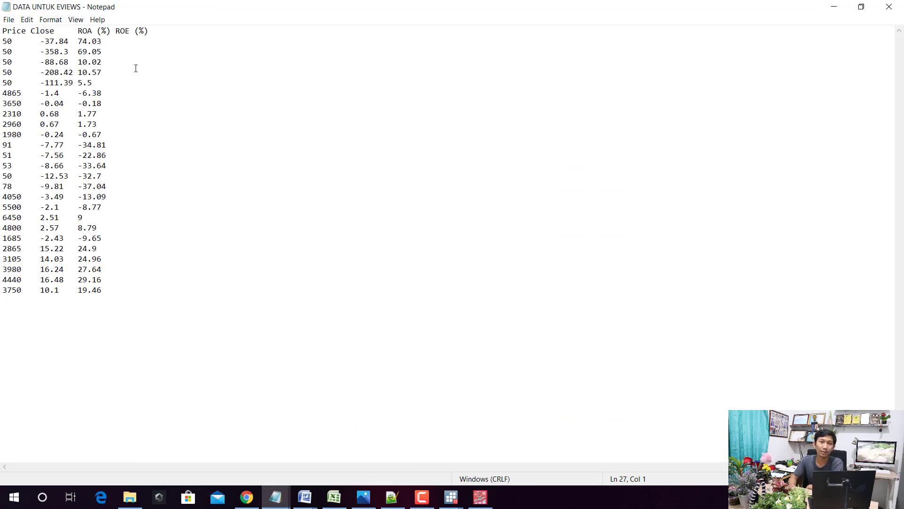
Save the DATA UNTUK EVIEWS text file and close Notepad.
{"action": "left_click", "coordinate": [7, 21]}
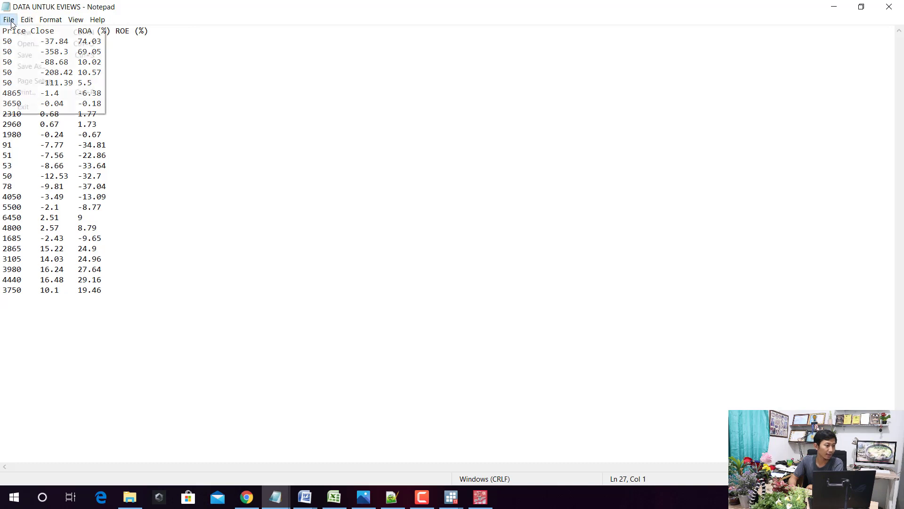
{"action": "left_click", "coordinate": [27, 55]}
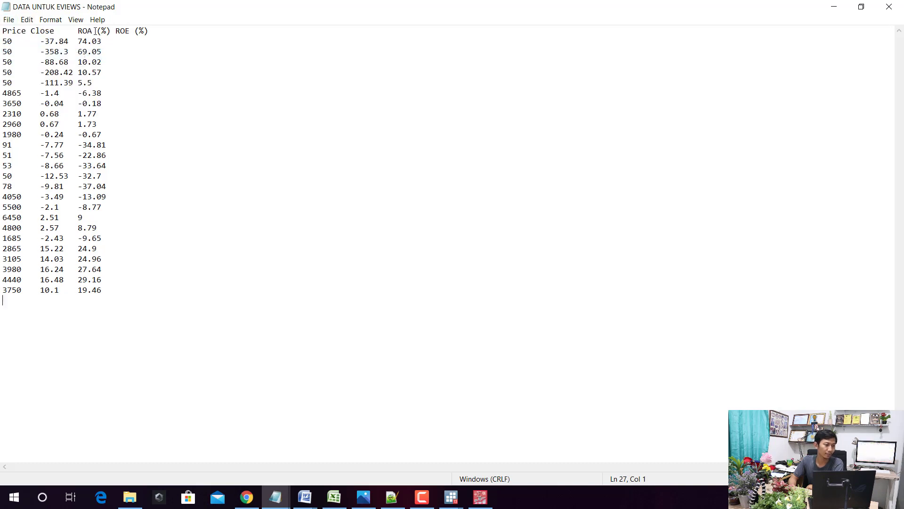
{"action": "left_click", "coordinate": [890, 10]}
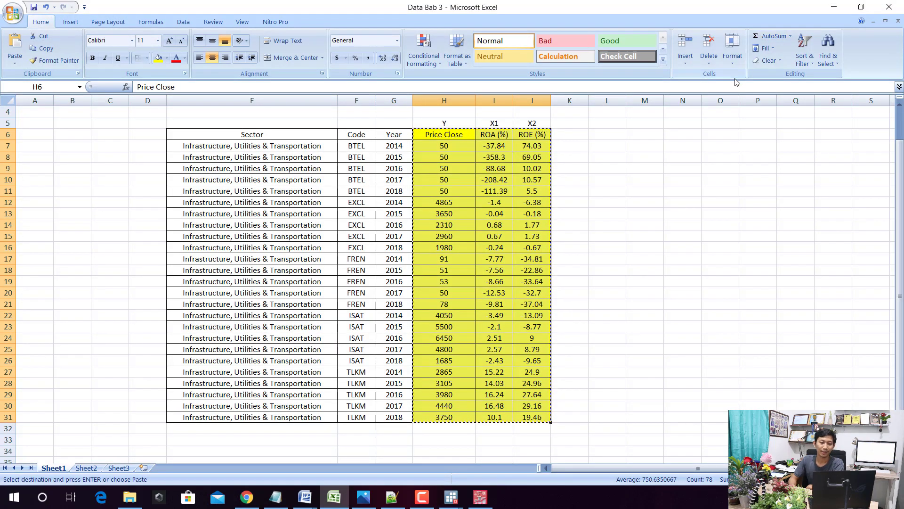
Find and launch EViews 10 (x64).
{"action": "key", "text": "super"}
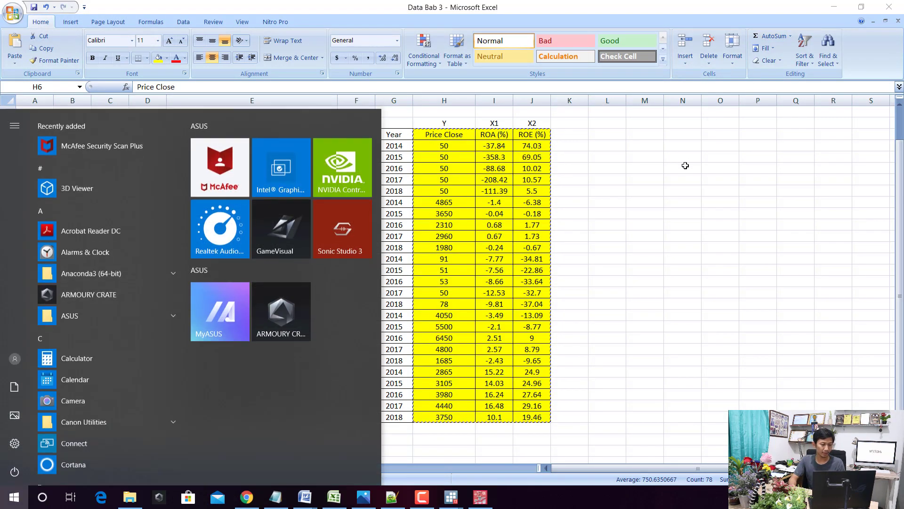
{"action": "type", "text": "EV"}
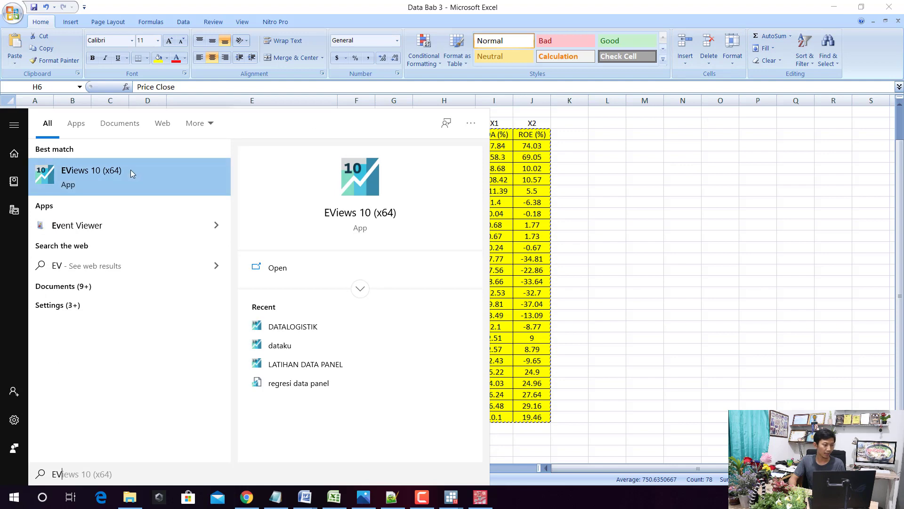
{"action": "left_click", "coordinate": [130, 172]}
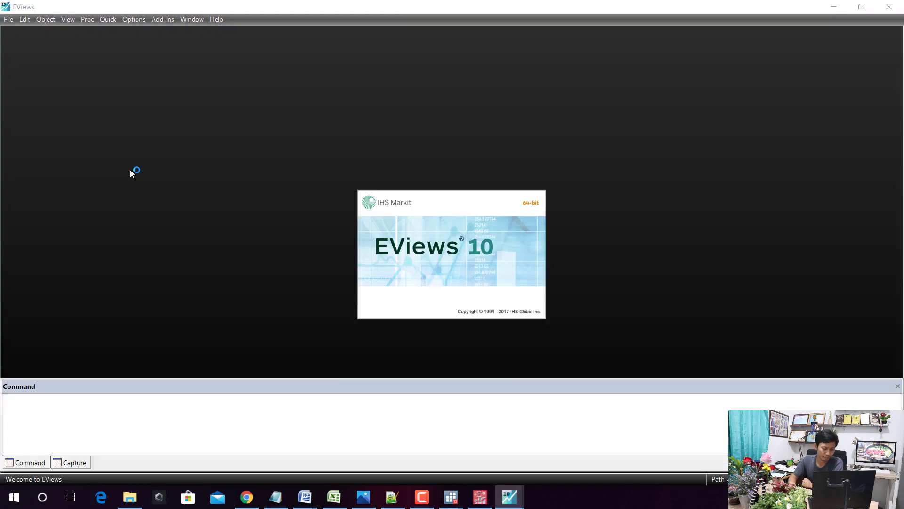
Switch to Excel and number the data rows from 1 to 25 in cells D7:D31, beside the Sector column.
{"action": "left_click", "coordinate": [334, 497]}
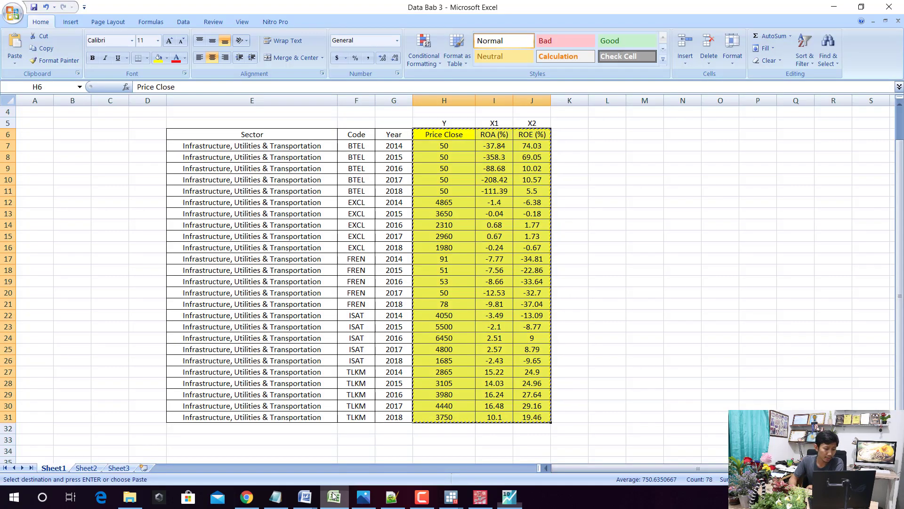
{"action": "left_click", "coordinate": [136, 145]}
{"action": "type", "text": "1"}
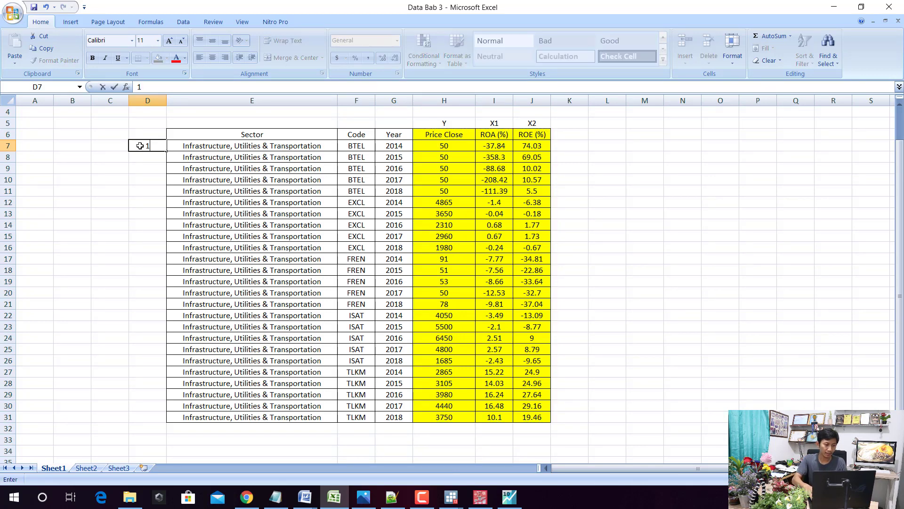
{"action": "key", "text": "Return"}
{"action": "type", "text": "2"}
{"action": "key", "text": "Return"}
{"action": "left_click_drag", "start_coordinate": [140, 146], "coordinate": [167, 422]}
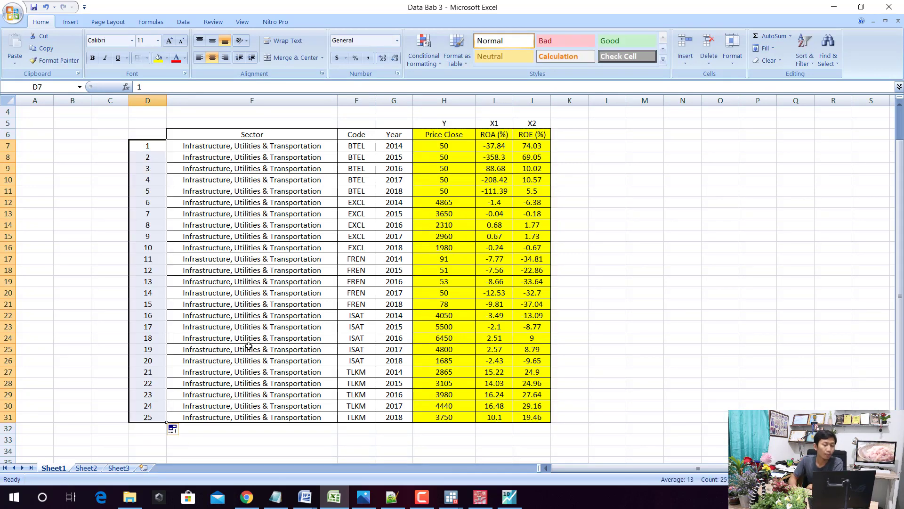
Return to EViews, dismiss its startup screen, and create a new Unstructured / Undated workfile with 25 observations.
{"action": "left_click", "coordinate": [835, 7]}
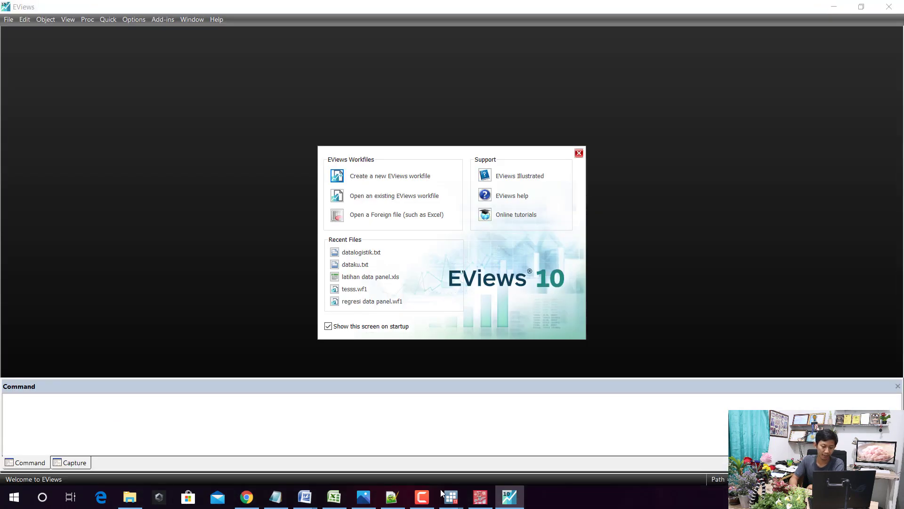
{"action": "left_click", "coordinate": [579, 153]}
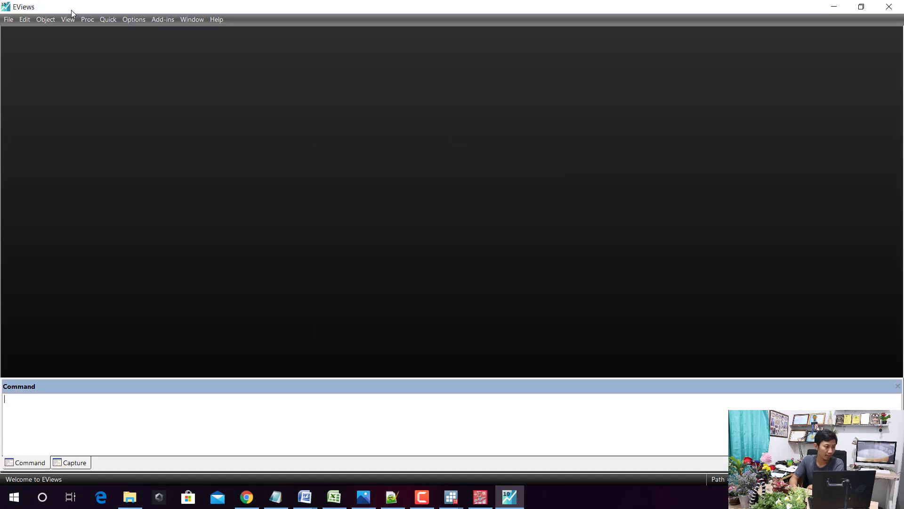
{"action": "left_click", "coordinate": [13, 23]}
{"action": "mouse_move", "coordinate": [168, 31]}
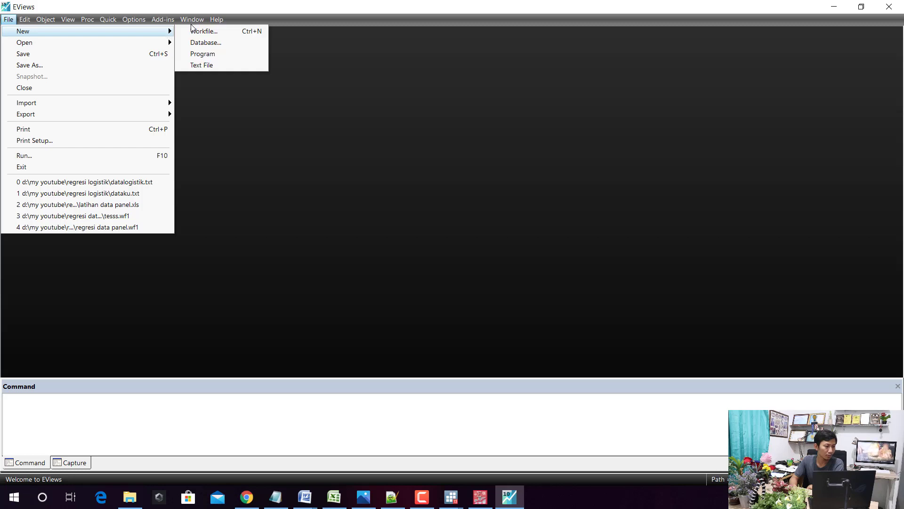
{"action": "left_click", "coordinate": [117, 22]}
{"action": "left_click", "coordinate": [8, 19]}
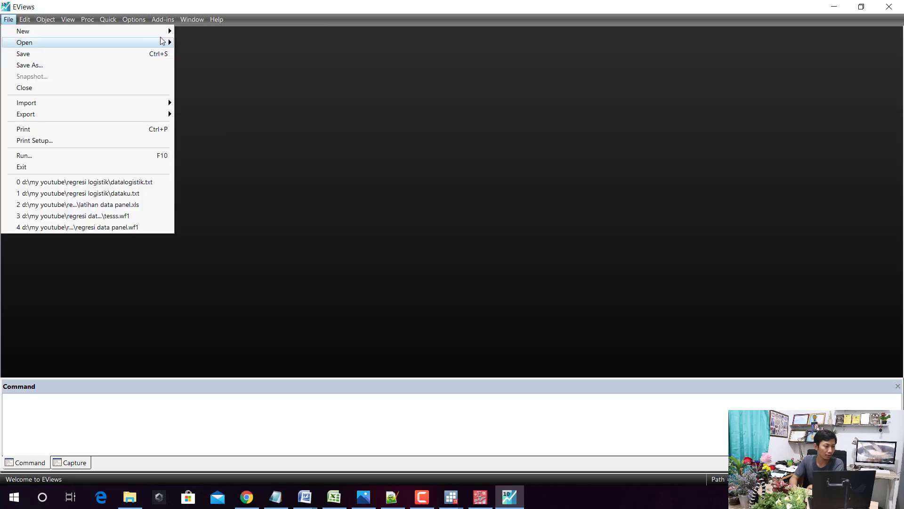
{"action": "left_click", "coordinate": [184, 33]}
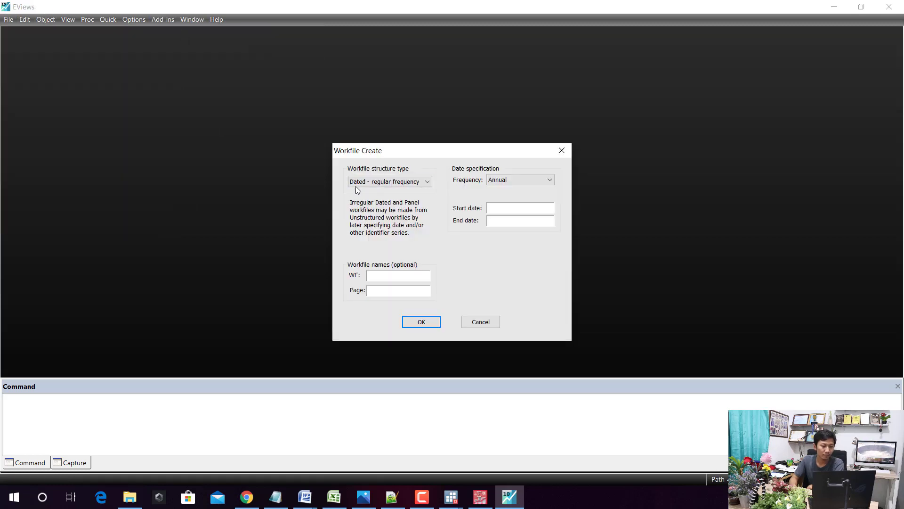
{"action": "left_click", "coordinate": [356, 185]}
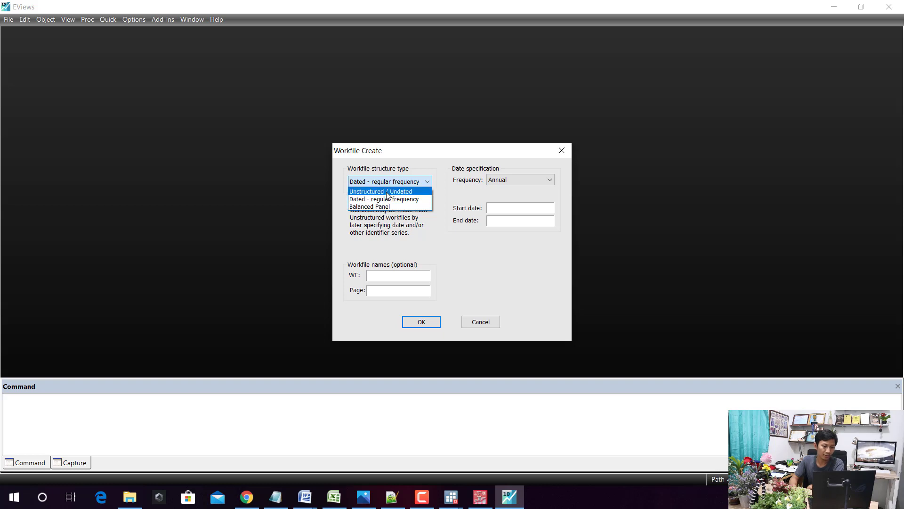
{"action": "left_click", "coordinate": [387, 192]}
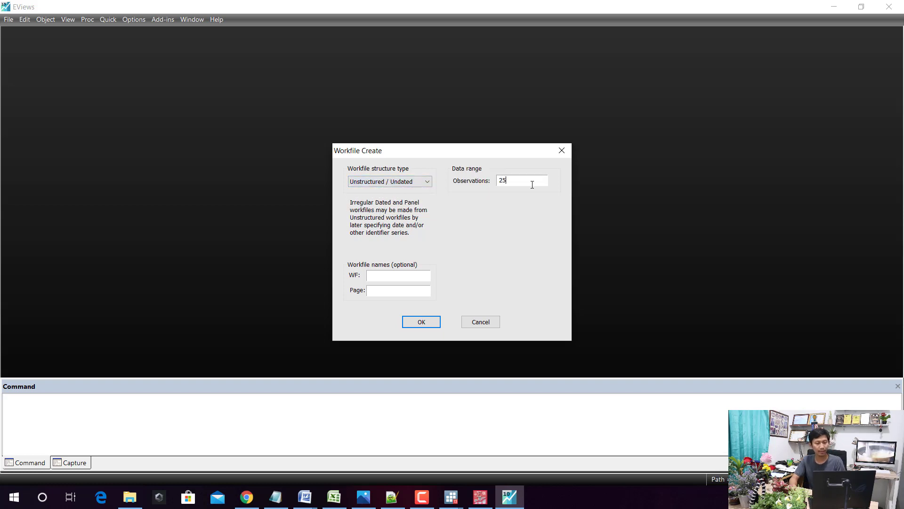
{"action": "left_click", "coordinate": [421, 322]}
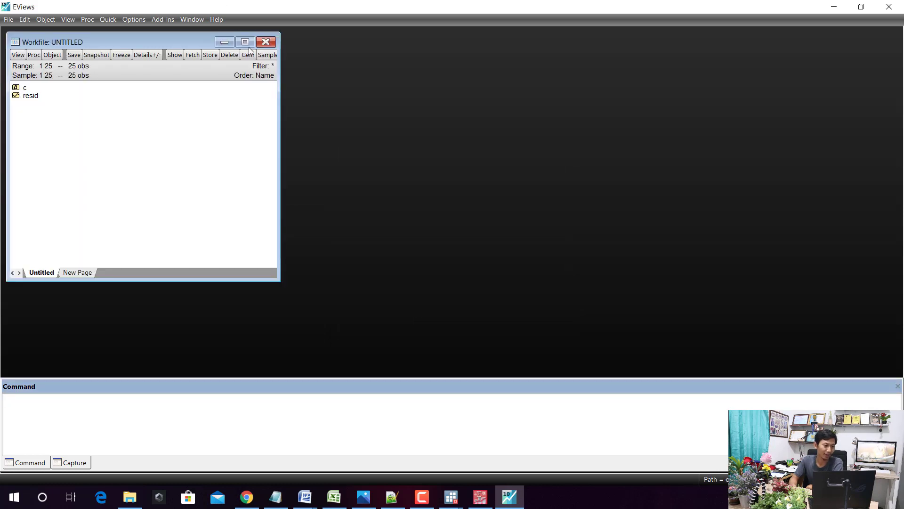
Import the DATA UNTUK EVIEWS text file from the Bab 3 folder with the default read settings, without linking to the external source.
{"action": "left_click", "coordinate": [245, 42]}
{"action": "left_click", "coordinate": [18, 20]}
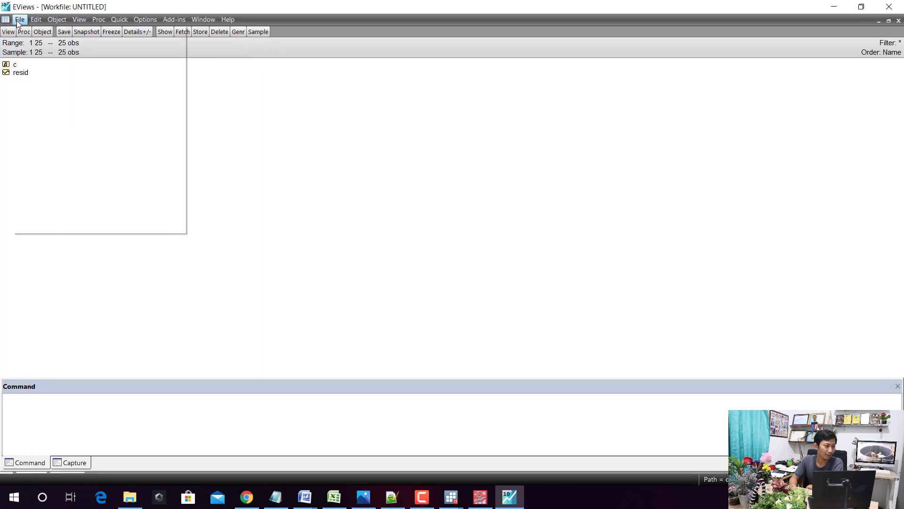
{"action": "mouse_move", "coordinate": [184, 103]}
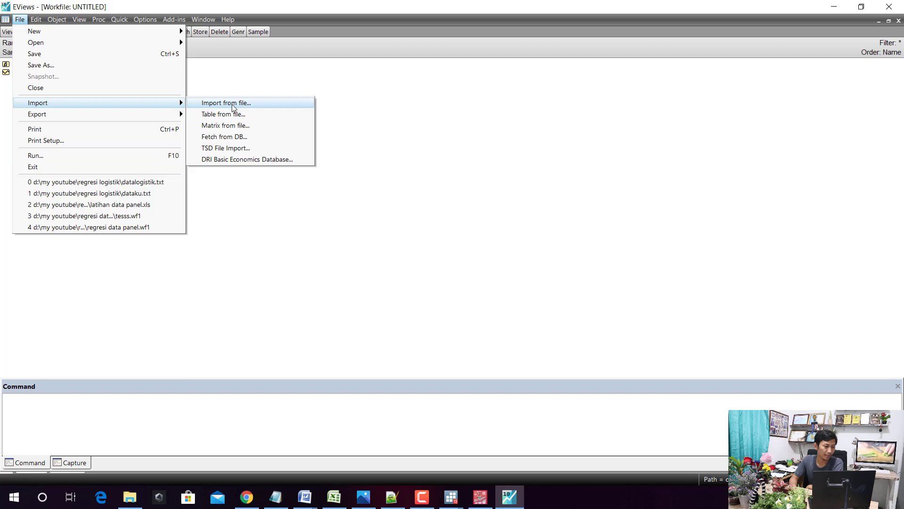
{"action": "left_click", "coordinate": [234, 104]}
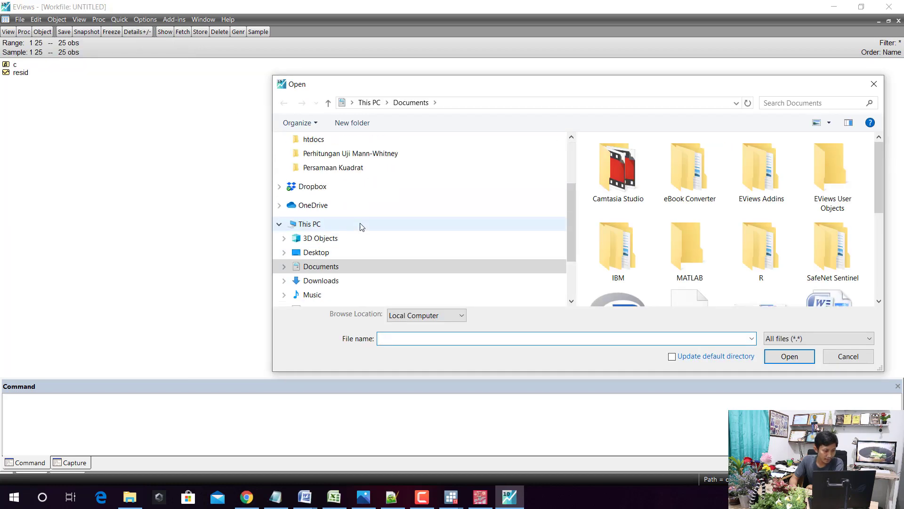
{"action": "scroll", "coordinate": [361, 221], "scroll_direction": "up", "scroll_amount": 1}
{"action": "left_click", "coordinate": [310, 169]}
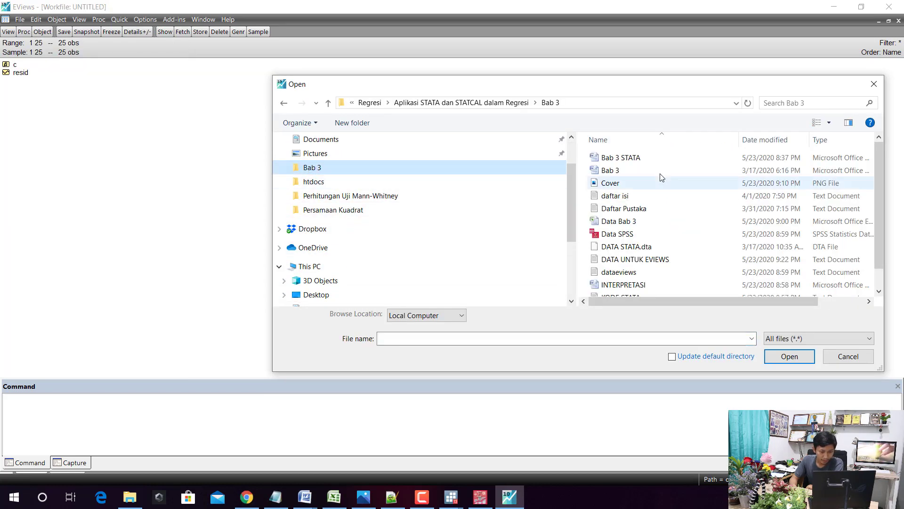
{"action": "scroll", "coordinate": [650, 245], "scroll_direction": "down", "scroll_amount": 1}
{"action": "left_click", "coordinate": [648, 242]}
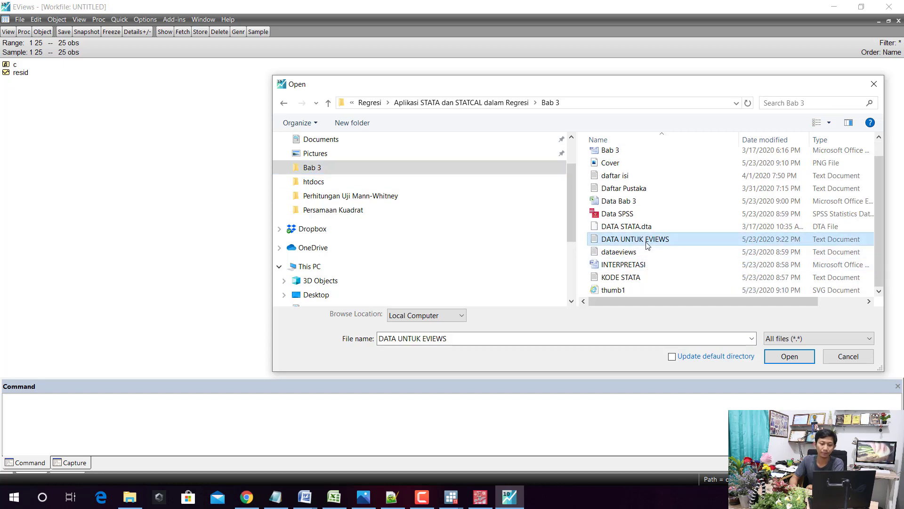
{"action": "left_click", "coordinate": [789, 356]}
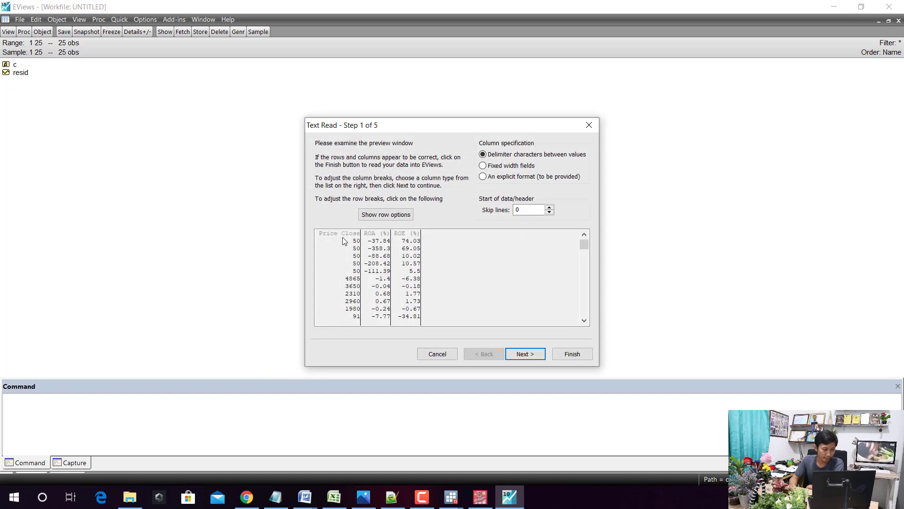
{"action": "left_click", "coordinate": [571, 353]}
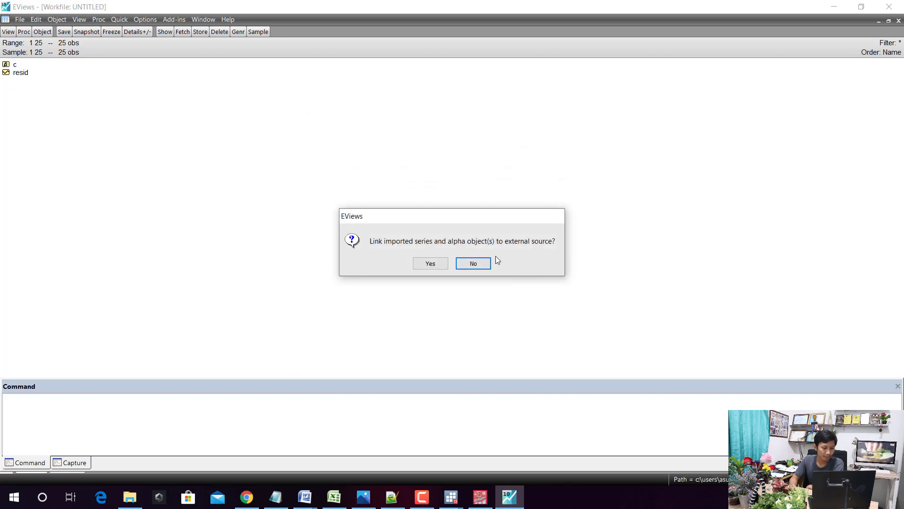
{"action": "left_click", "coordinate": [473, 265]}
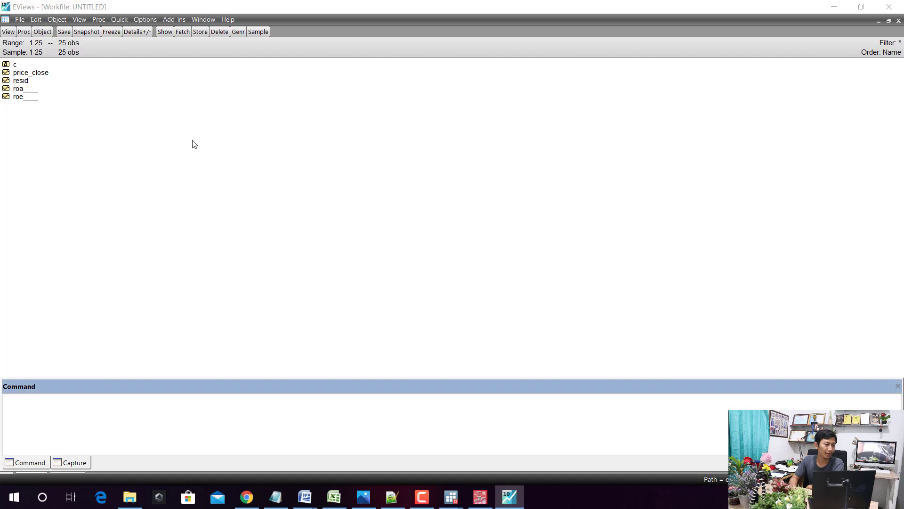
Review the imported price_close, ROA and ROE series one by one, closing each to return to the workfile.
{"action": "double_click", "coordinate": [31, 73]}
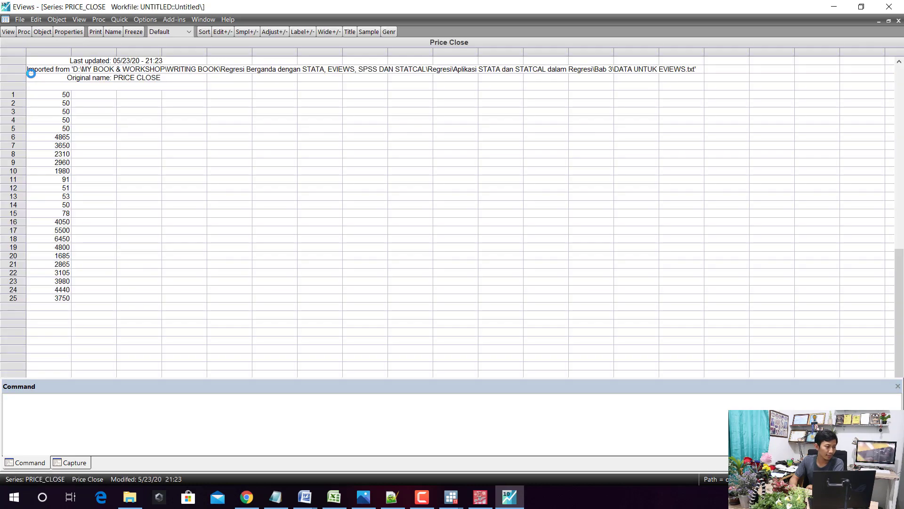
{"action": "left_click", "coordinate": [48, 298]}
{"action": "left_click", "coordinate": [898, 22]}
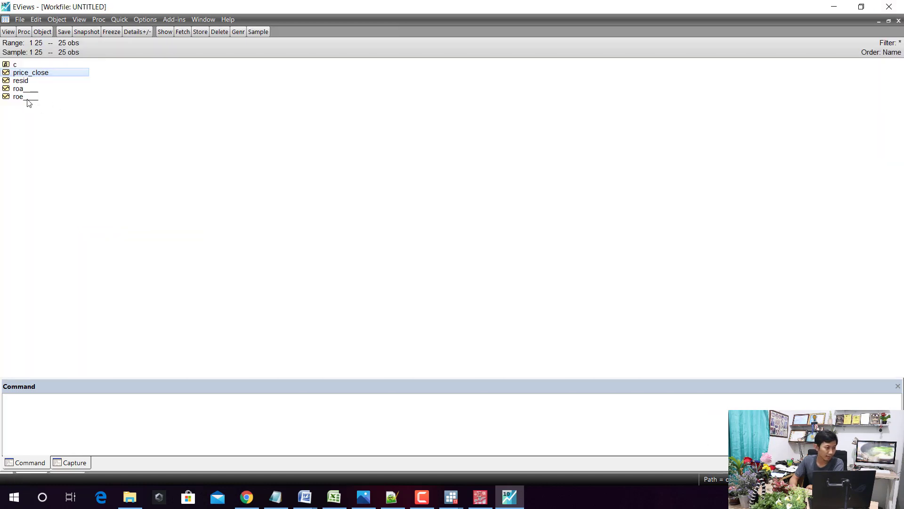
{"action": "double_click", "coordinate": [19, 88]}
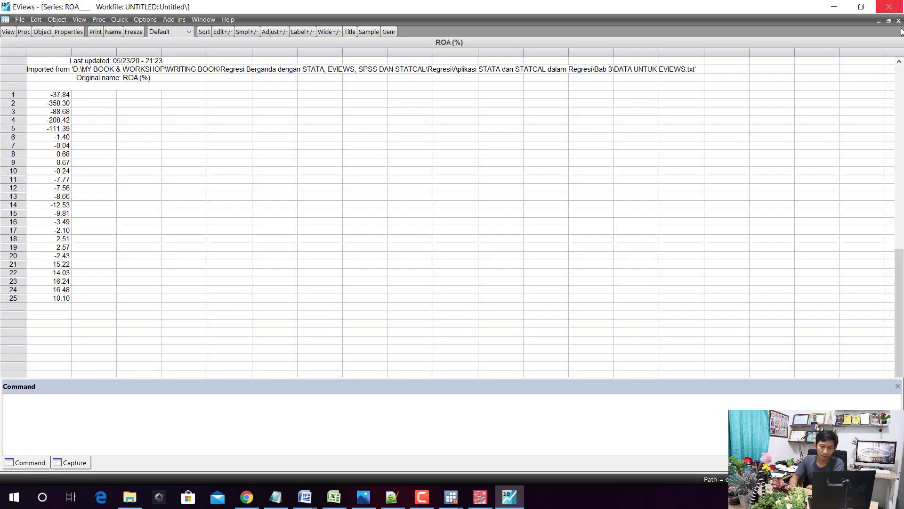
{"action": "left_click", "coordinate": [898, 21]}
{"action": "double_click", "coordinate": [18, 97]}
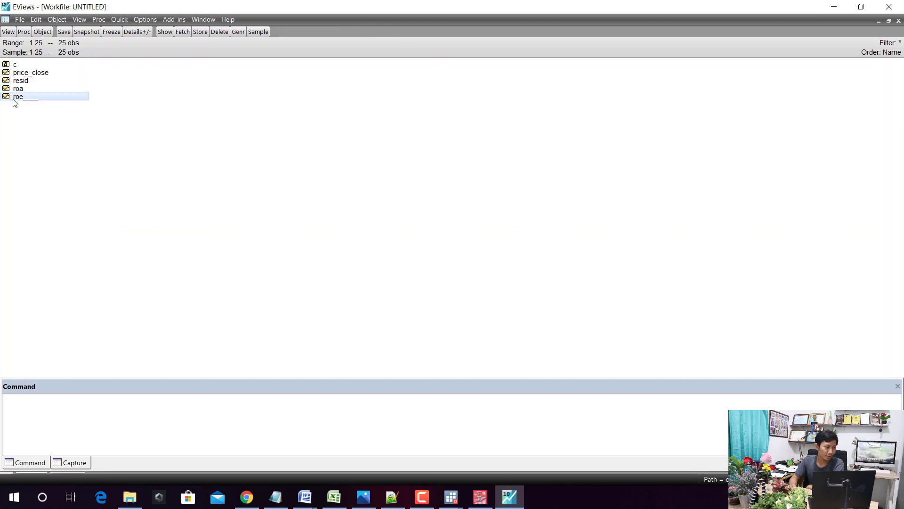
{"action": "left_click", "coordinate": [899, 21]}
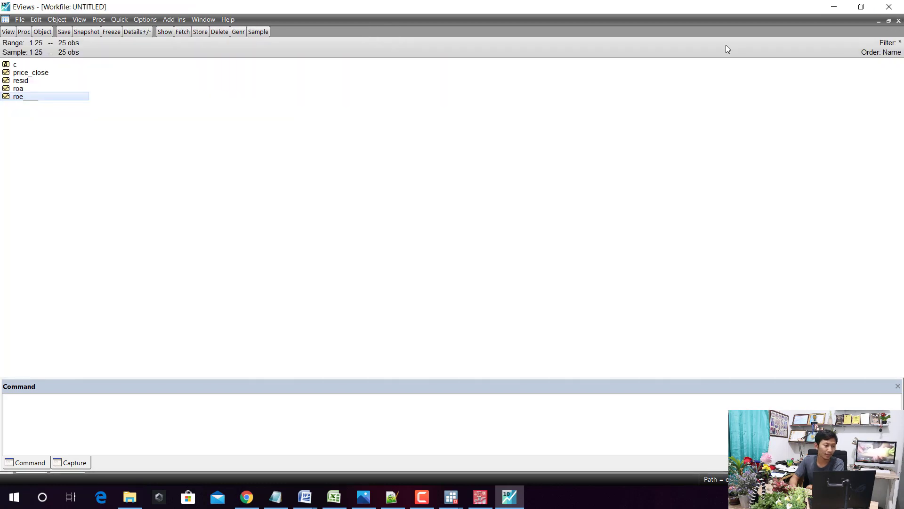
Rename the imported ROA series as ROA, without the trailing underscores.
{"action": "left_click", "coordinate": [19, 89]}
{"action": "right_click", "coordinate": [17, 90]}
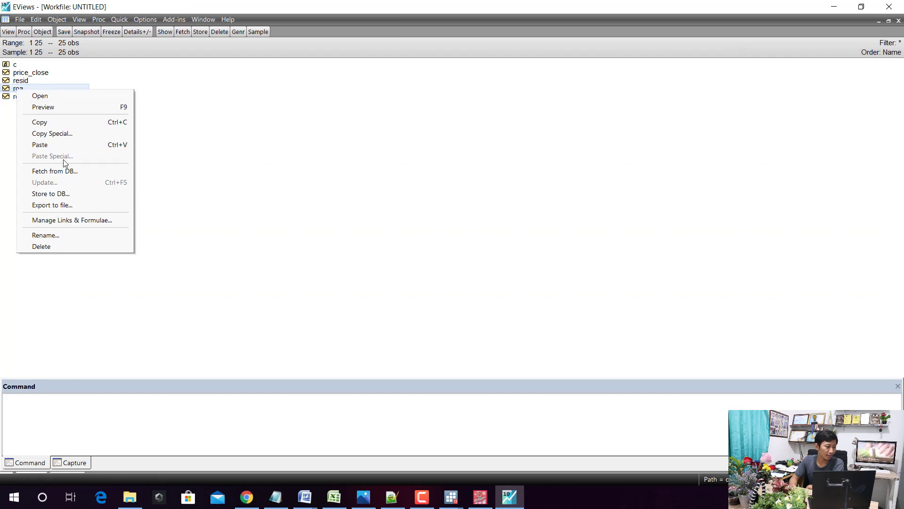
{"action": "left_click", "coordinate": [59, 235]}
{"action": "type", "text": "ROA (%"}
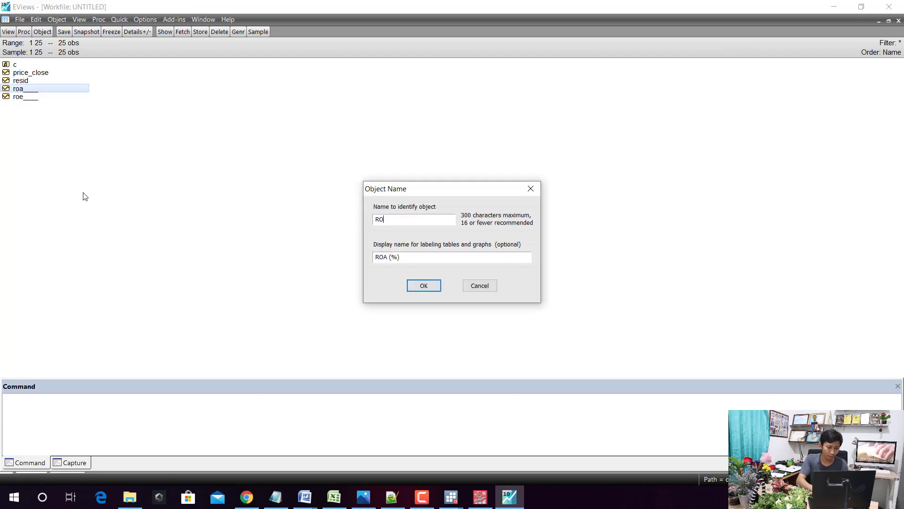
{"action": "left_click", "coordinate": [419, 285]}
Rename the imported ROE series as ROE, without the trailing underscores.
{"action": "right_click", "coordinate": [20, 97]}
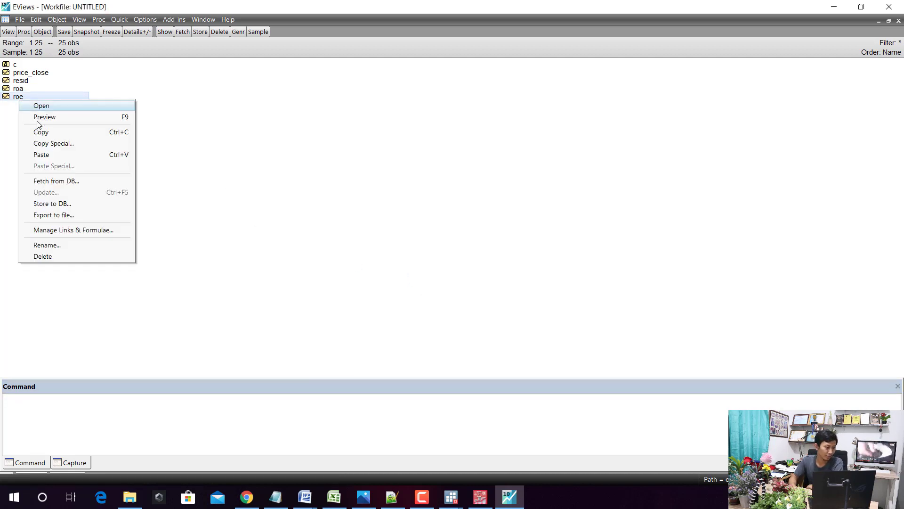
{"action": "left_click", "coordinate": [55, 245]}
{"action": "type", "text": "ROE"}
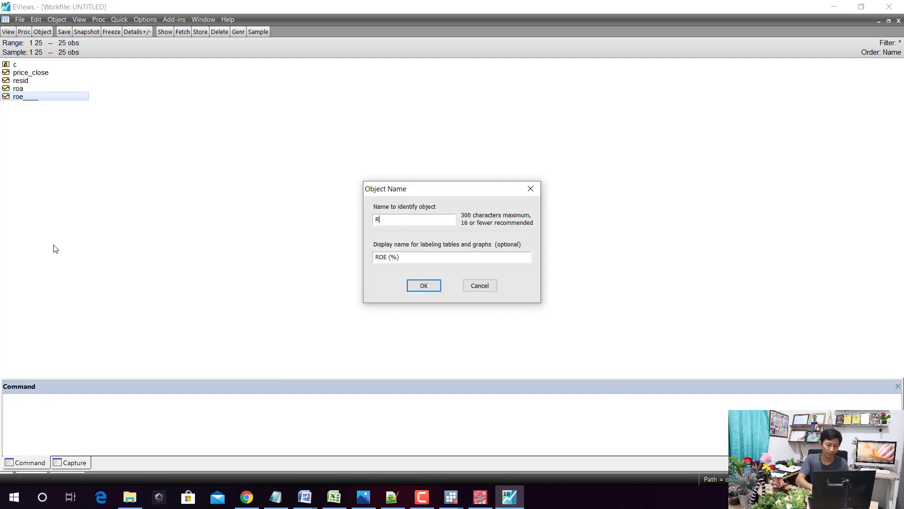
{"action": "left_click", "coordinate": [424, 286]}
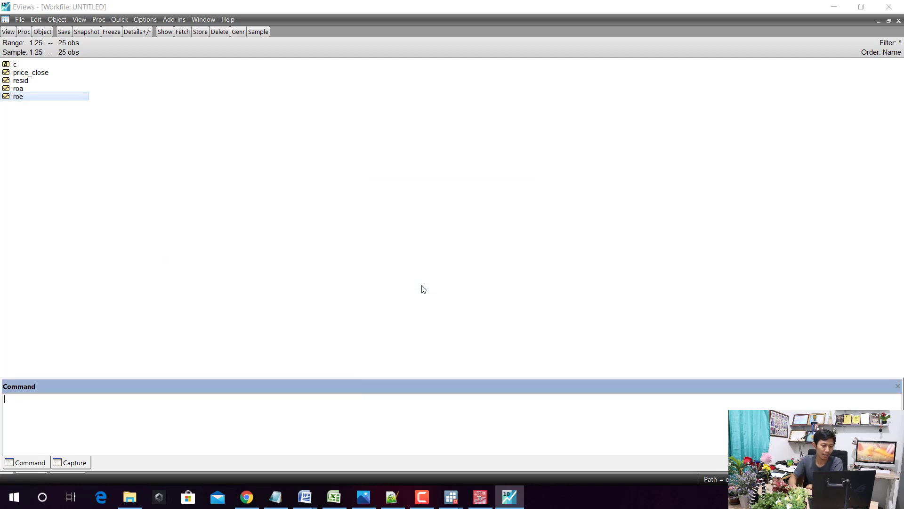
Minimize EViews and the file window, launch STATCAL from the desktop, and open its numeric data input page.
{"action": "left_click", "coordinate": [834, 6]}
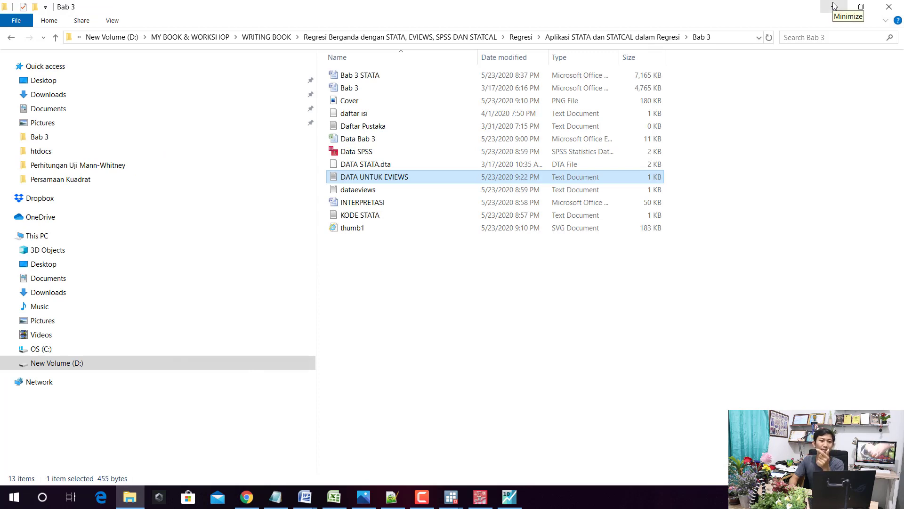
{"action": "left_click", "coordinate": [835, 7]}
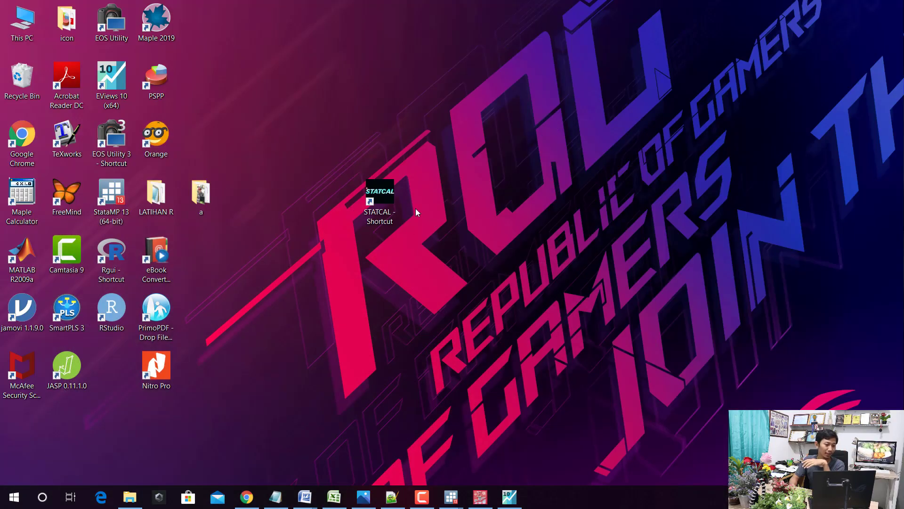
{"action": "double_click", "coordinate": [388, 200]}
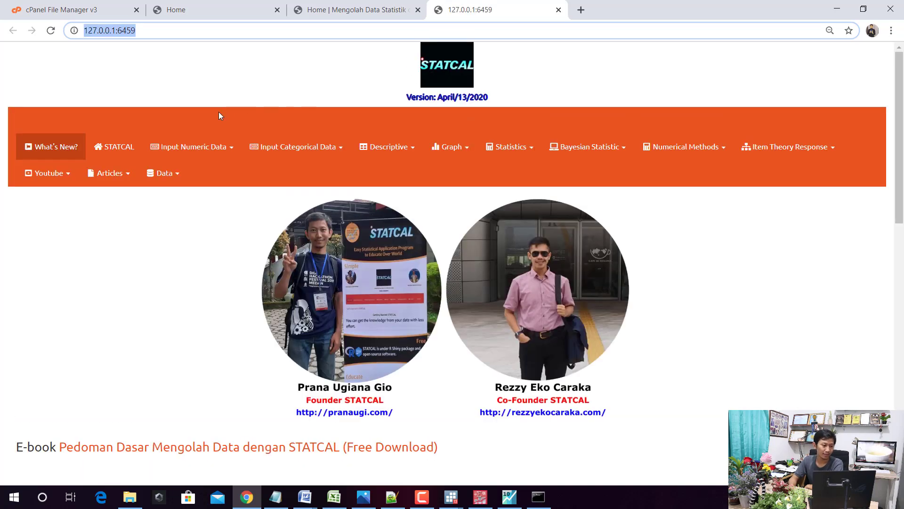
{"action": "left_click", "coordinate": [197, 147]}
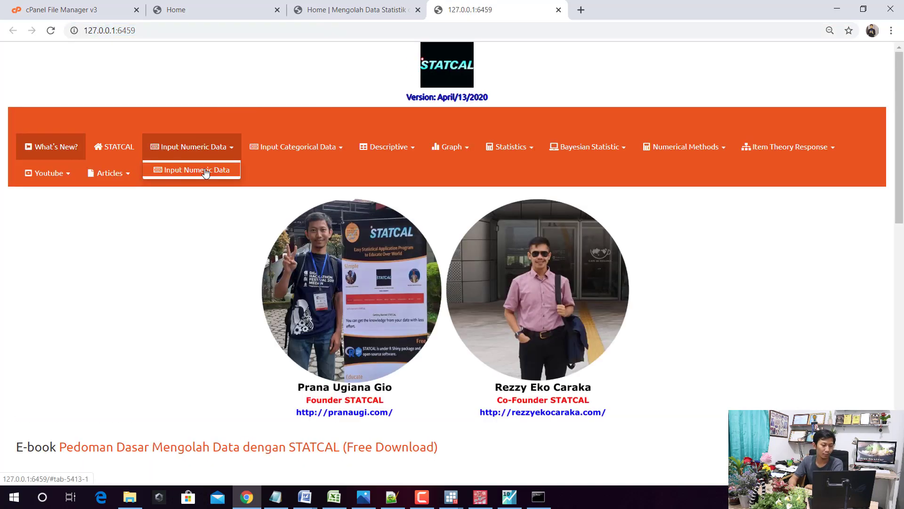
{"action": "left_click", "coordinate": [206, 170]}
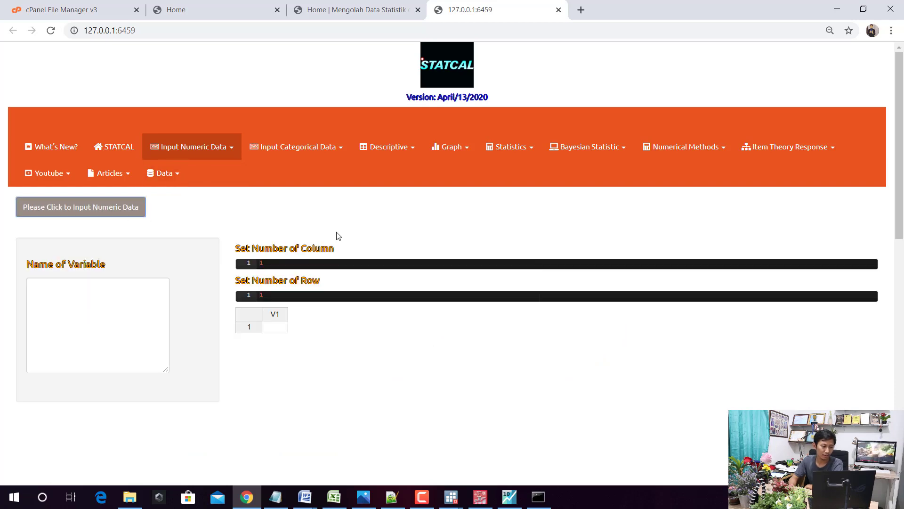
Size the numeric data input grid to 30 columns and 100 rows.
{"action": "left_click", "coordinate": [327, 267]}
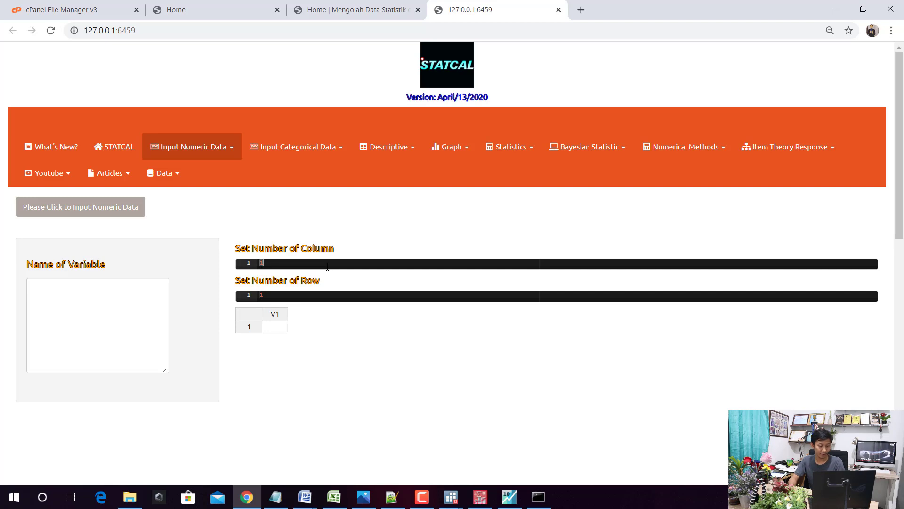
{"action": "type", "text": "3000"}
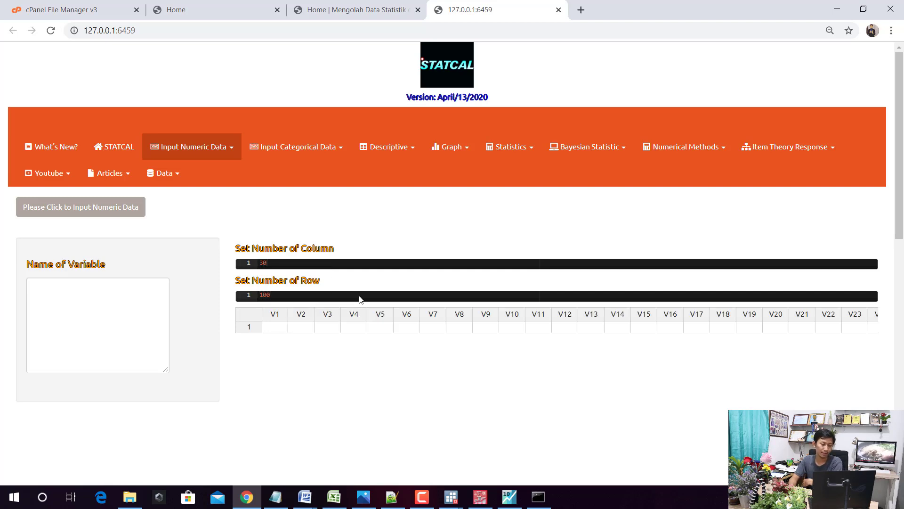
{"action": "scroll", "coordinate": [361, 300], "scroll_direction": "down", "scroll_amount": 3}
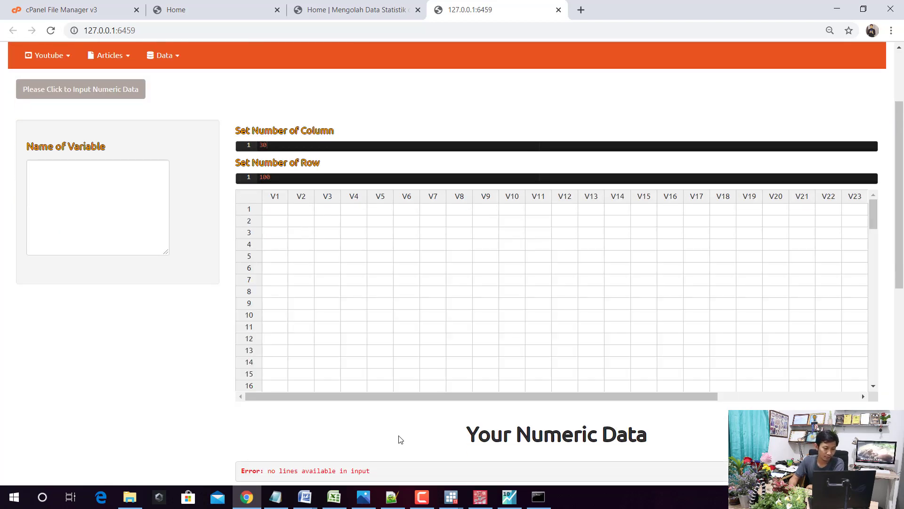
Copy the price, ROA and ROE values in H7:J31 from Excel and paste them into STATCAL starting at row 1 of V1.
{"action": "left_click", "coordinate": [334, 497]}
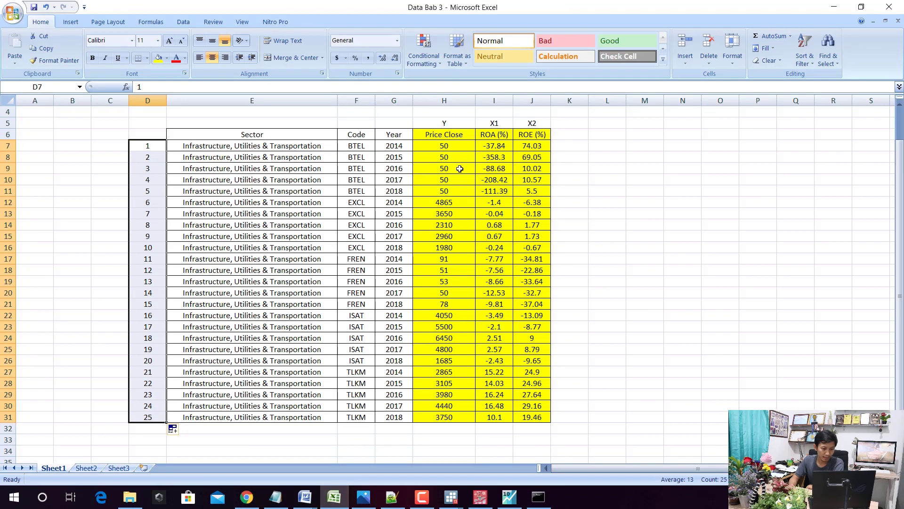
{"action": "left_click_drag", "start_coordinate": [448, 146], "coordinate": [530, 414]}
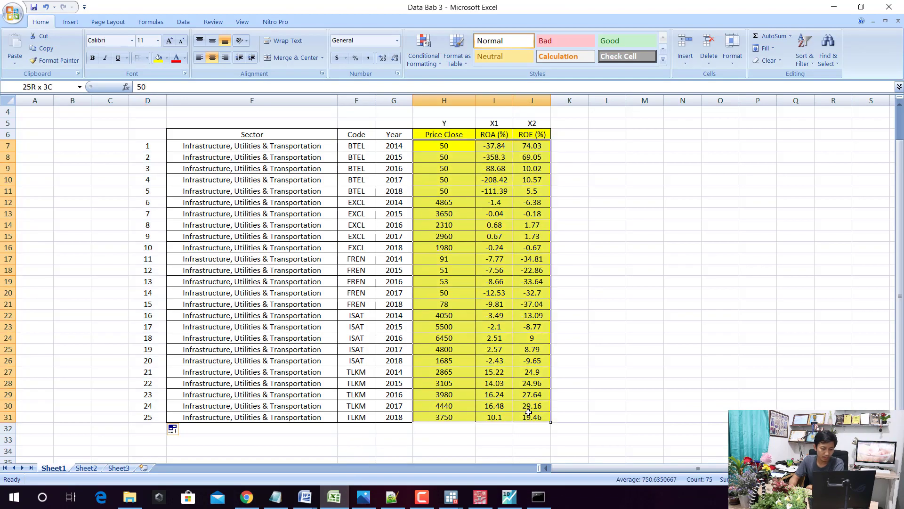
{"action": "right_click", "coordinate": [490, 206]}
{"action": "left_click", "coordinate": [515, 227]}
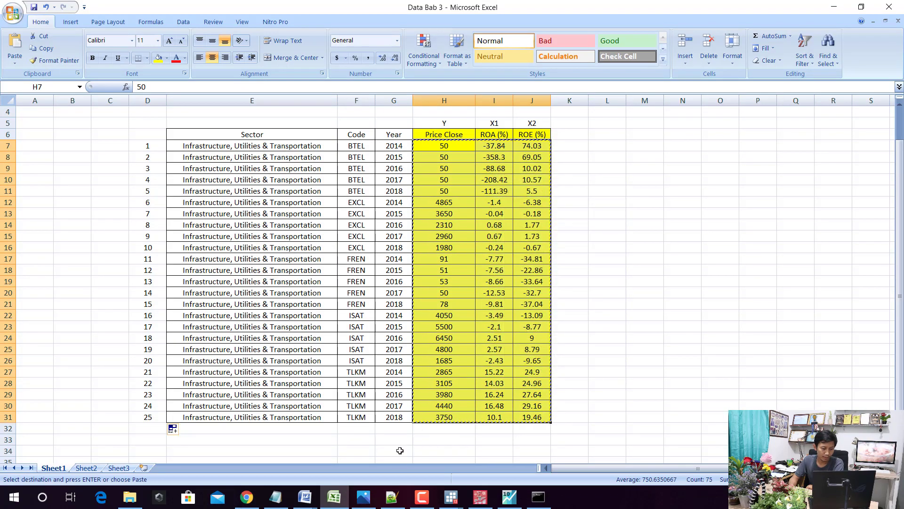
{"action": "left_click", "coordinate": [247, 497]}
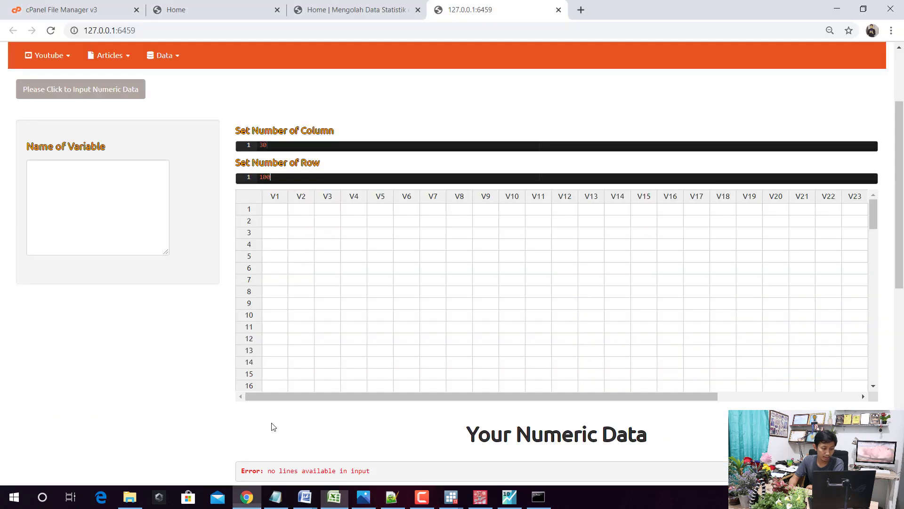
{"action": "right_click", "coordinate": [283, 211]}
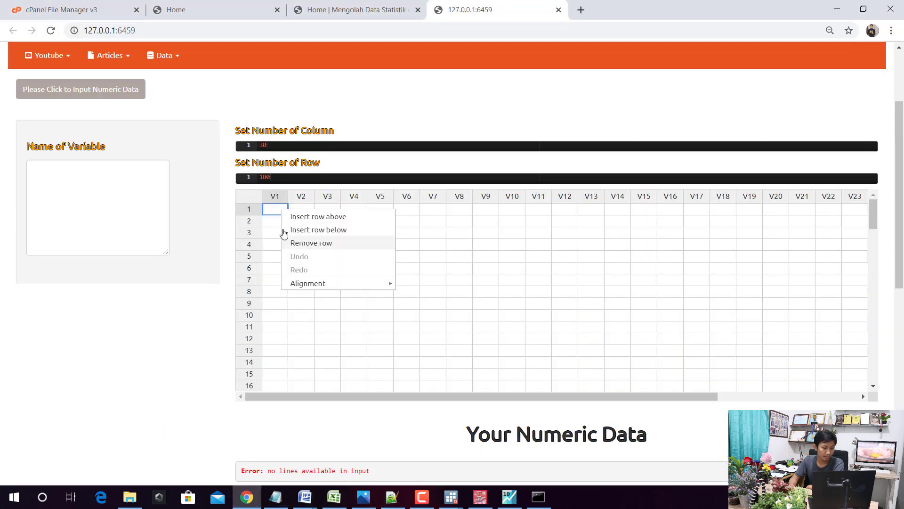
{"action": "left_click", "coordinate": [274, 215]}
{"action": "key", "text": "ctrl+v"}
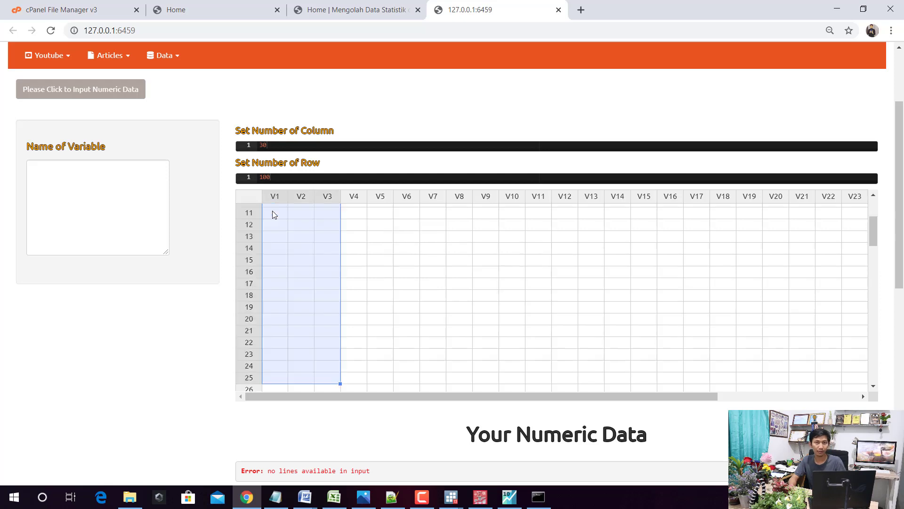
{"action": "left_click", "coordinate": [108, 212]}
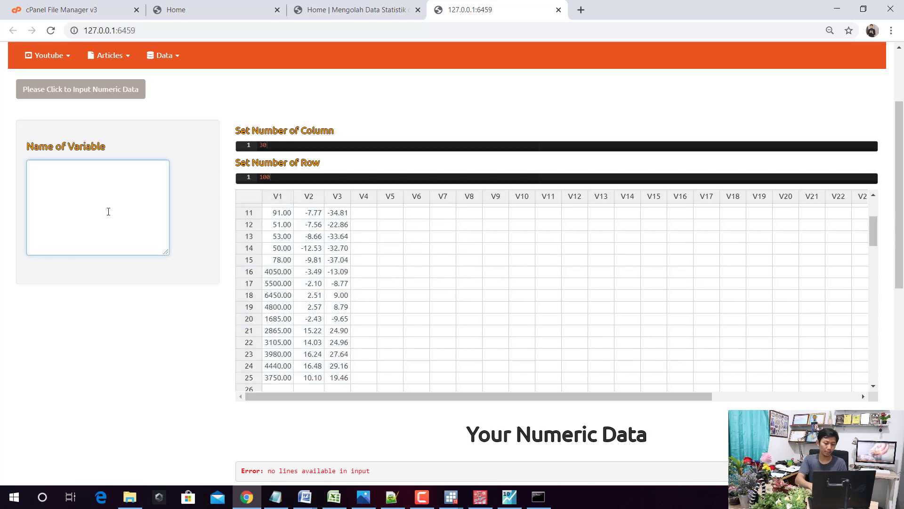
{"action": "type", "text": "hARGAsAH"}
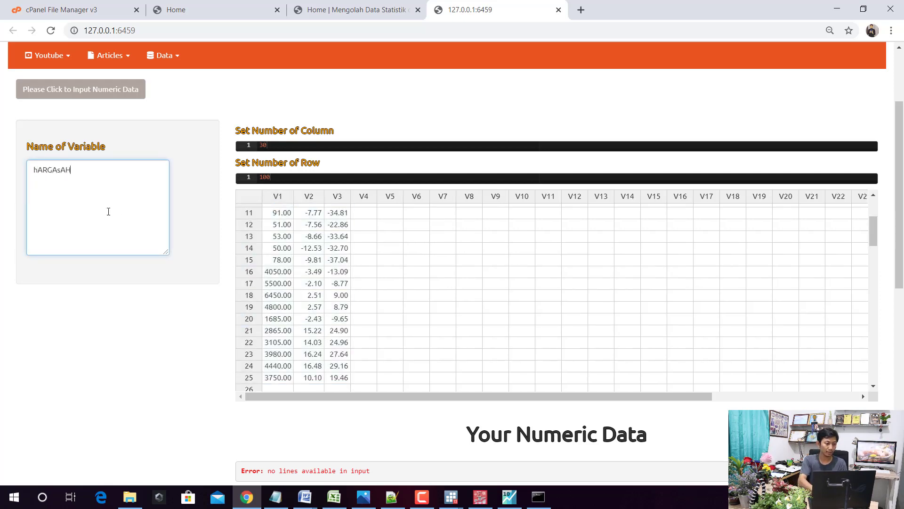
{"action": "key", "text": "BackSpace"}
{"action": "key", "text": "BackSpace"}
{"action": "key", "text": "BackSpace"}
{"action": "key", "text": "BackSpace"}
{"action": "key", "text": "BackSpace"}
{"action": "key", "text": "BackSpace"}
{"action": "key", "text": "BackSpace"}
{"action": "key", "text": "BackSpace"}
Name the three pasted columns HargaSaham, ROA and ROE, one name per line, and check them in the numeric data preview.
{"action": "type", "text": "H"}
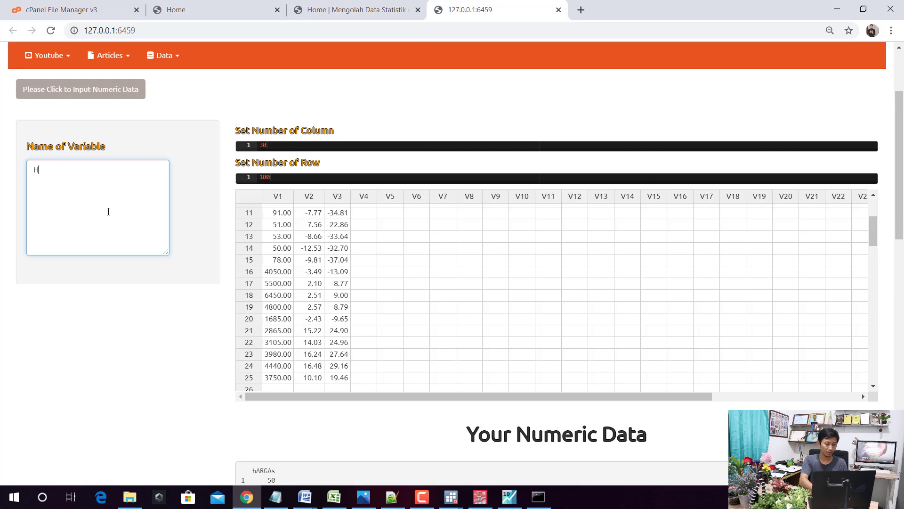
{"action": "type", "text": "argaSaham"}
{"action": "key", "text": "Return"}
{"action": "type", "text": "R"}
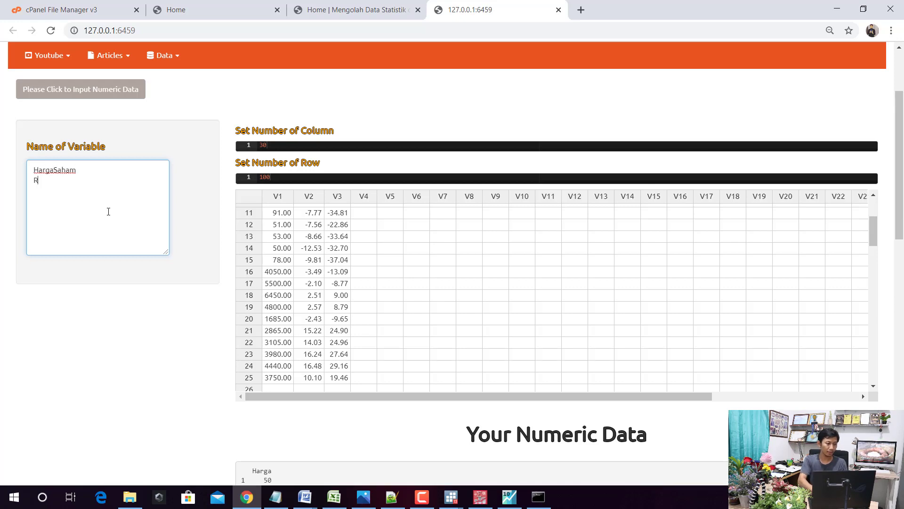
{"action": "type", "text": "OA"}
{"action": "key", "text": "Return"}
{"action": "type", "text": "ROE"}
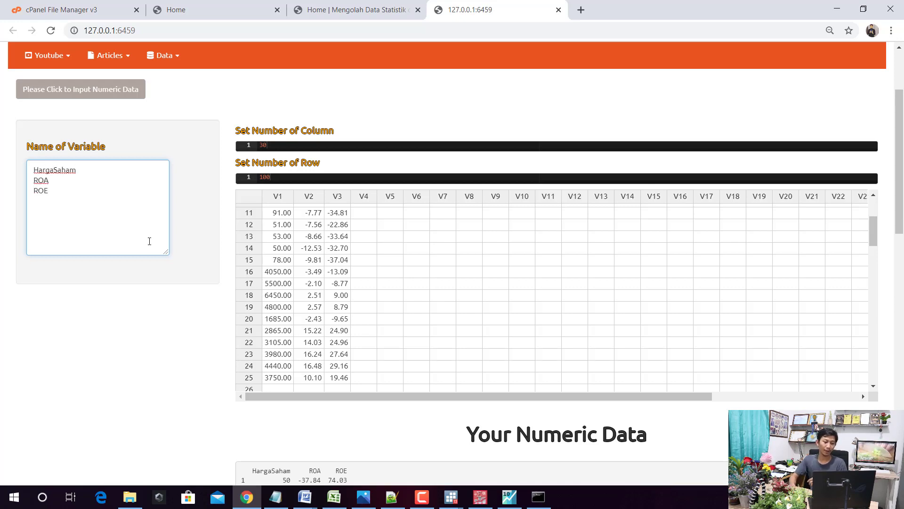
{"action": "scroll", "coordinate": [149, 241], "scroll_direction": "down", "scroll_amount": 5}
{"action": "left_click_drag", "start_coordinate": [272, 235], "coordinate": [331, 339]}
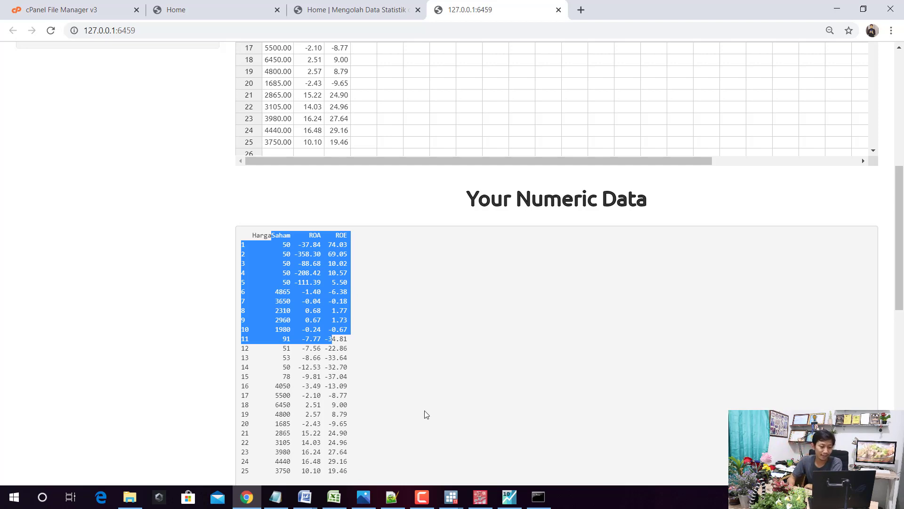
Switch to Stata's Results window, look over the commands in the KODE STATA notes, and return to Stata.
{"action": "left_click", "coordinate": [451, 497]}
{"action": "left_click", "coordinate": [411, 461]}
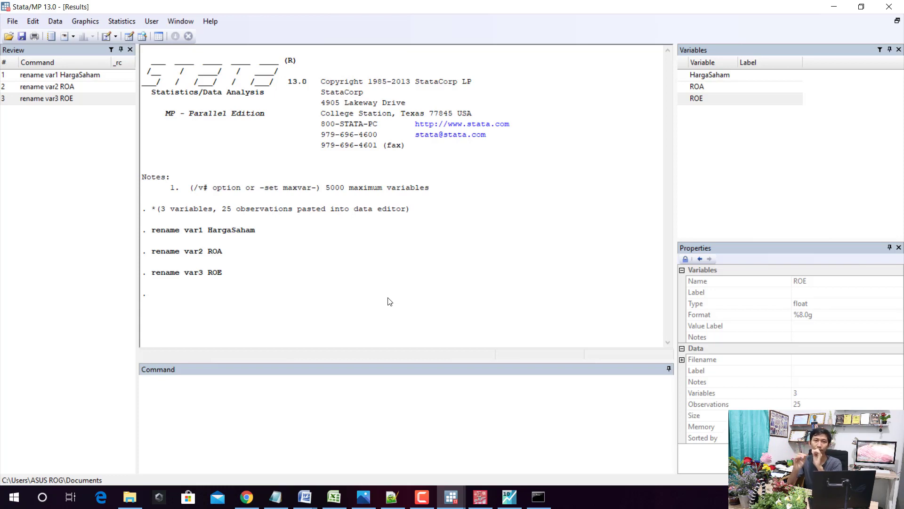
{"action": "left_click", "coordinate": [276, 497]}
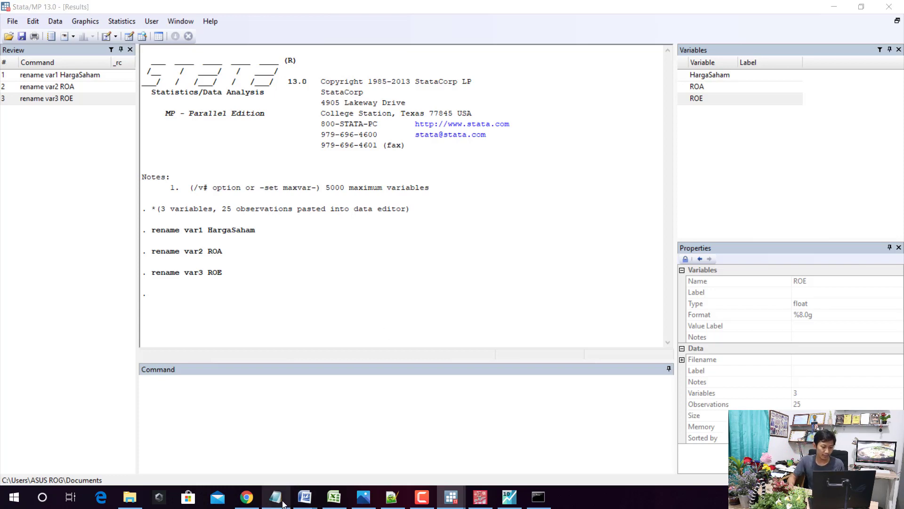
{"action": "scroll", "coordinate": [214, 442], "scroll_direction": "down", "scroll_amount": 4}
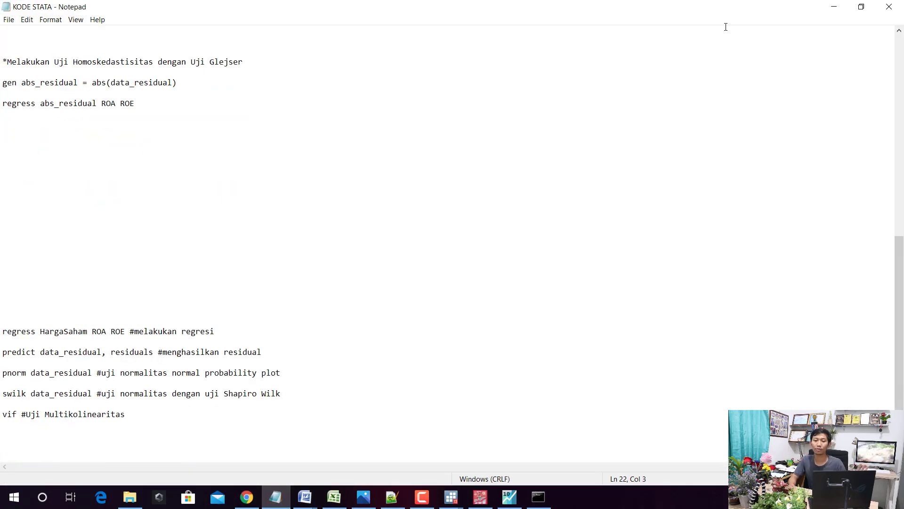
{"action": "left_click", "coordinate": [833, 7]}
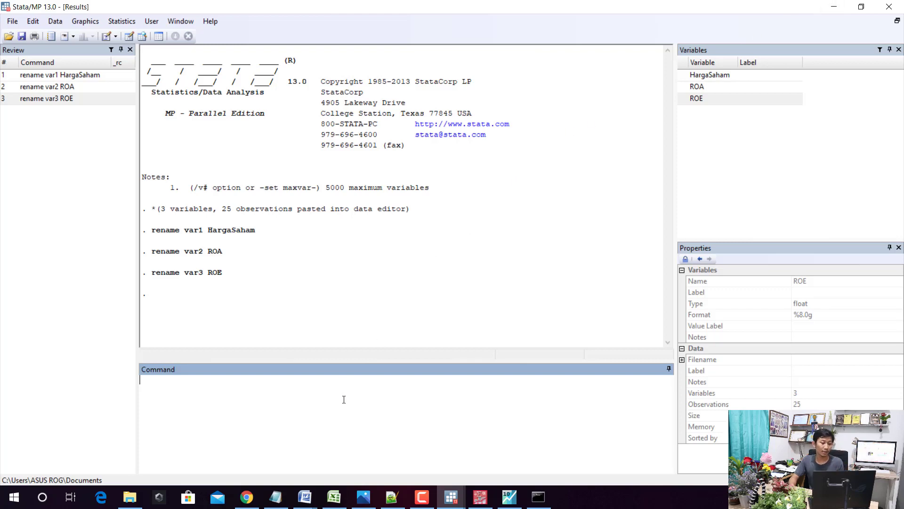
Run the command regress HargaSaham ROA ROE to regress the stock price on ROA and ROE.
{"action": "type", "text": "re"}
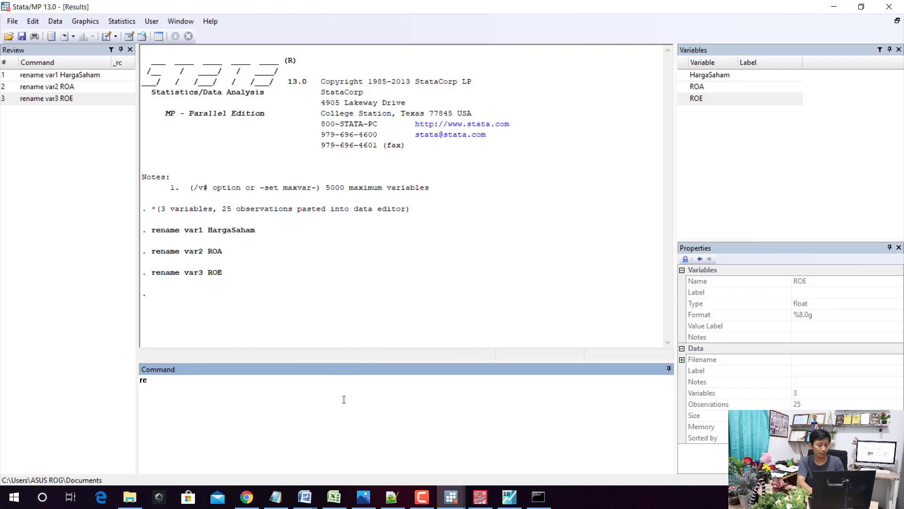
{"action": "type", "text": "gress"}
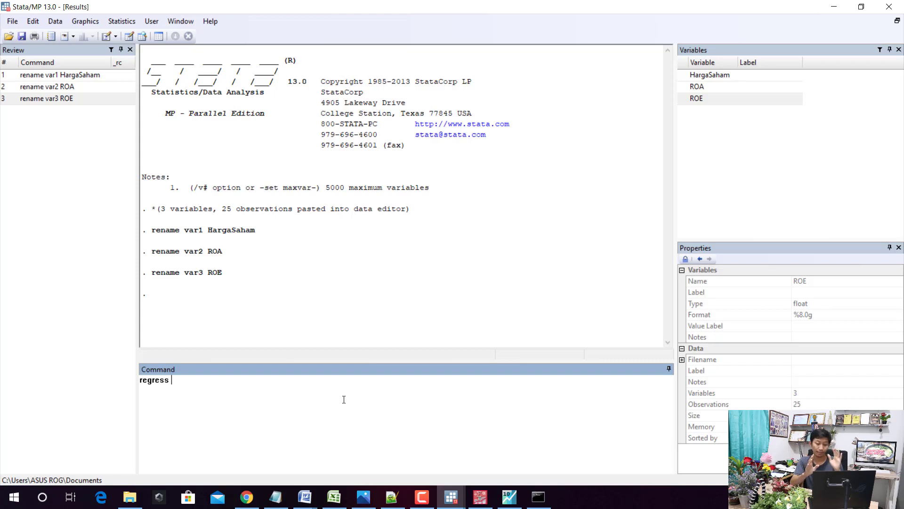
{"action": "type", "text": "HargaSaham"}
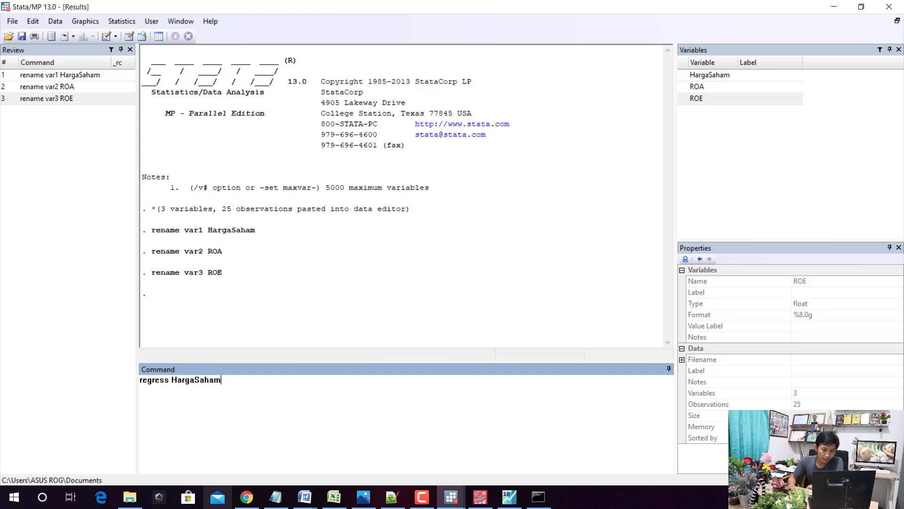
{"action": "left_click", "coordinate": [177, 377]}
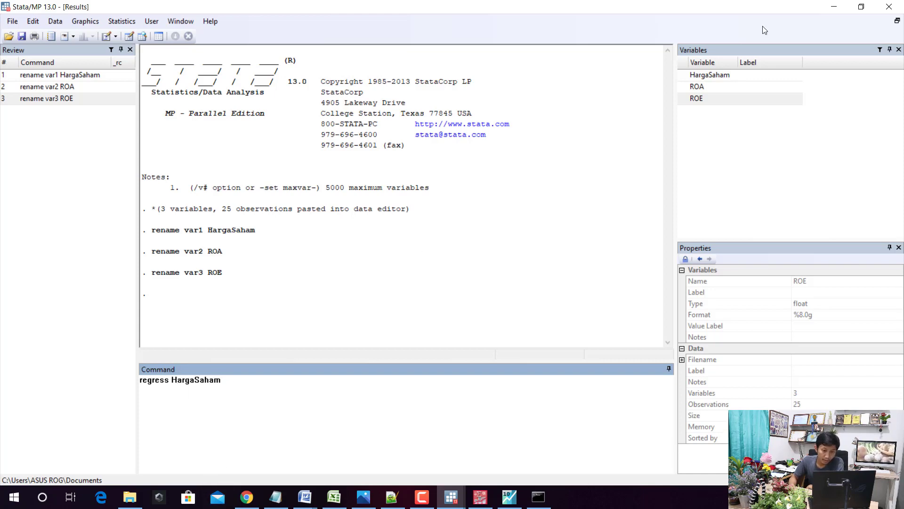
{"action": "mouse_move", "coordinate": [696, 77]}
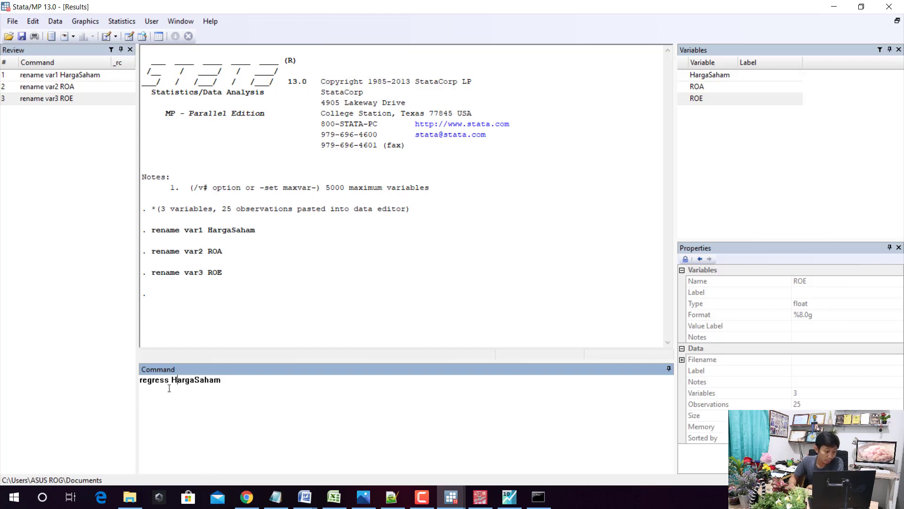
{"action": "left_click_drag", "start_coordinate": [171, 380], "coordinate": [221, 380]}
{"action": "mouse_move", "coordinate": [704, 78]}
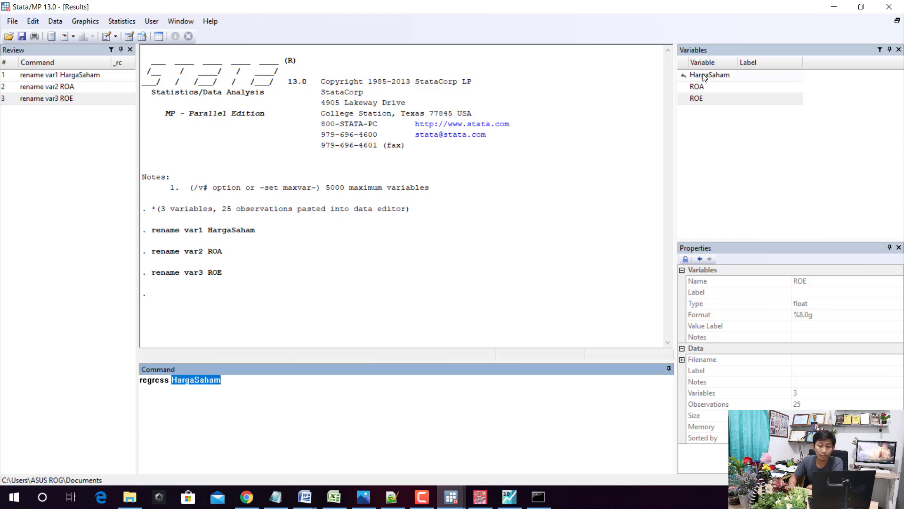
{"action": "left_click", "coordinate": [391, 388]}
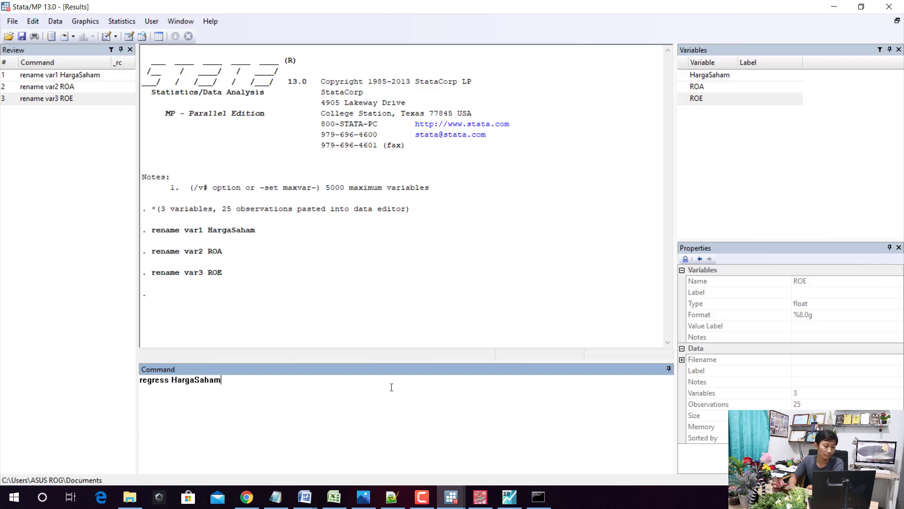
{"action": "type", "text": "ROA ROE"}
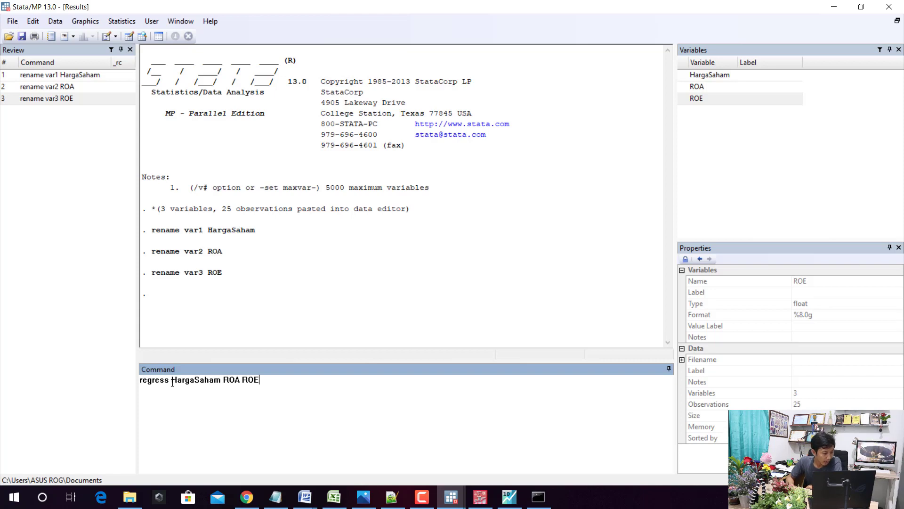
{"action": "left_click_drag", "start_coordinate": [172, 382], "coordinate": [258, 384]}
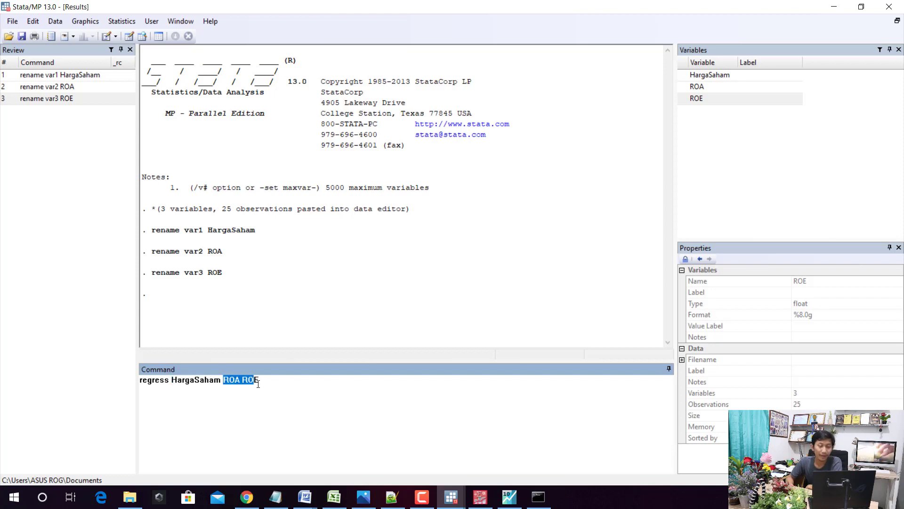
{"action": "left_click", "coordinate": [272, 381]}
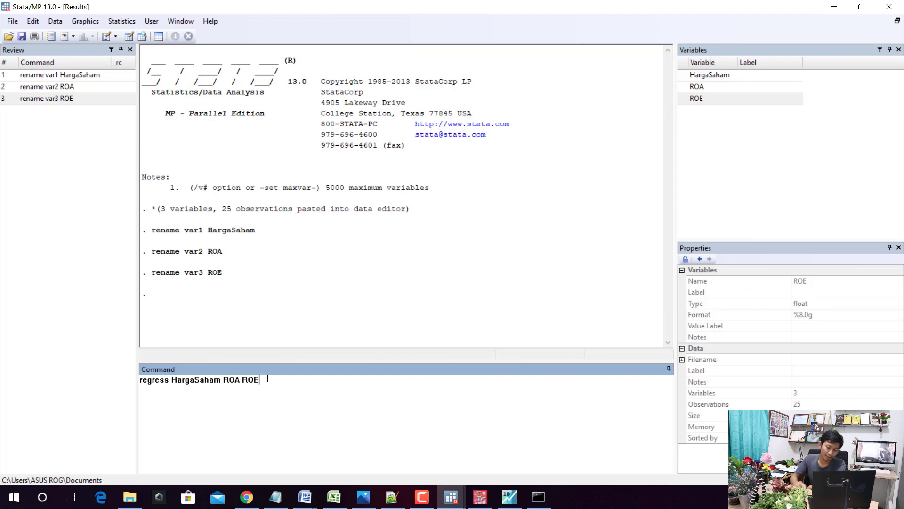
{"action": "key", "text": "Return"}
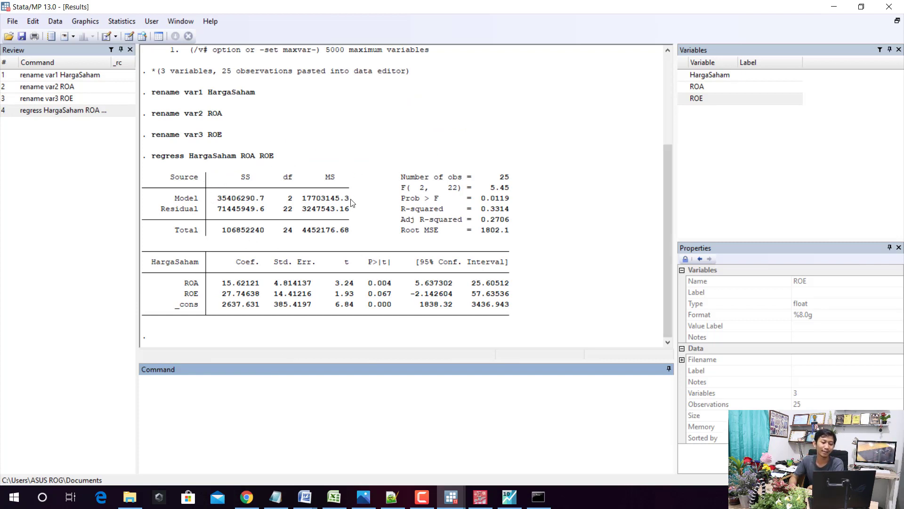
Copy both tables of the regression output as a picture.
{"action": "left_click_drag", "start_coordinate": [520, 323], "coordinate": [148, 175]}
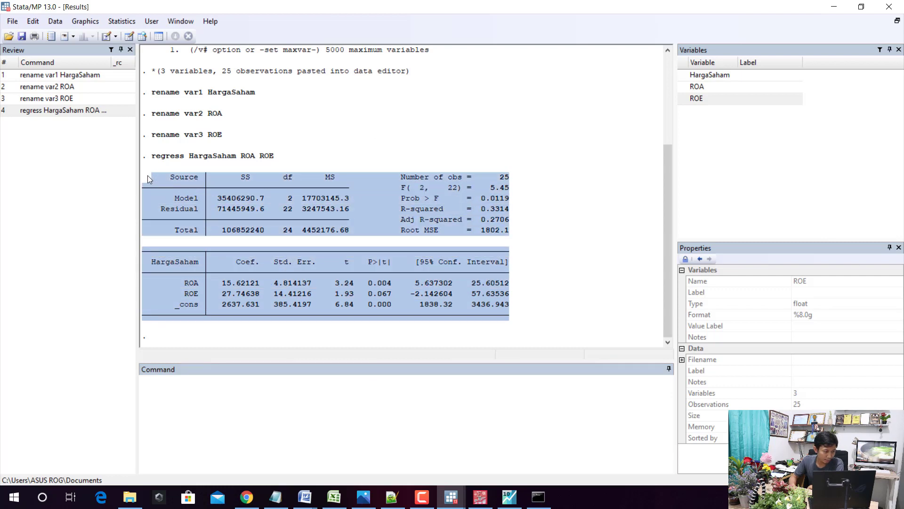
{"action": "right_click", "coordinate": [165, 191]}
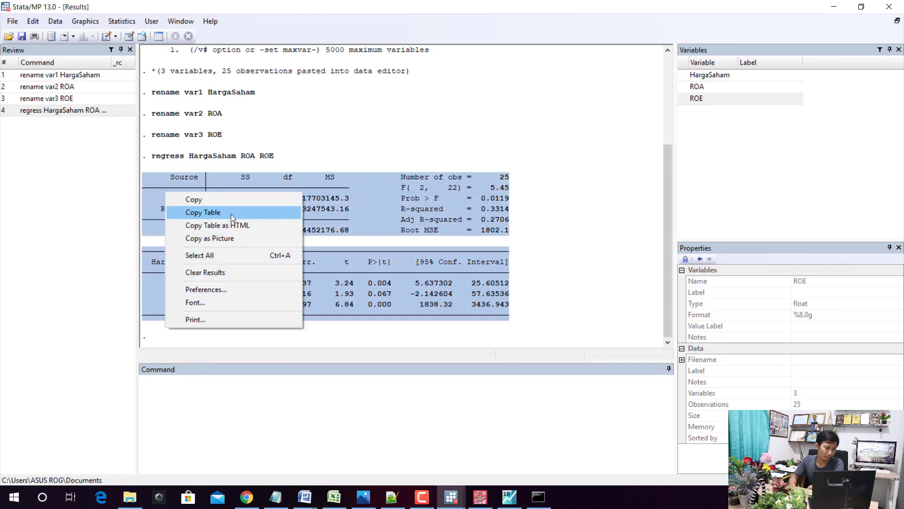
{"action": "left_click", "coordinate": [228, 239]}
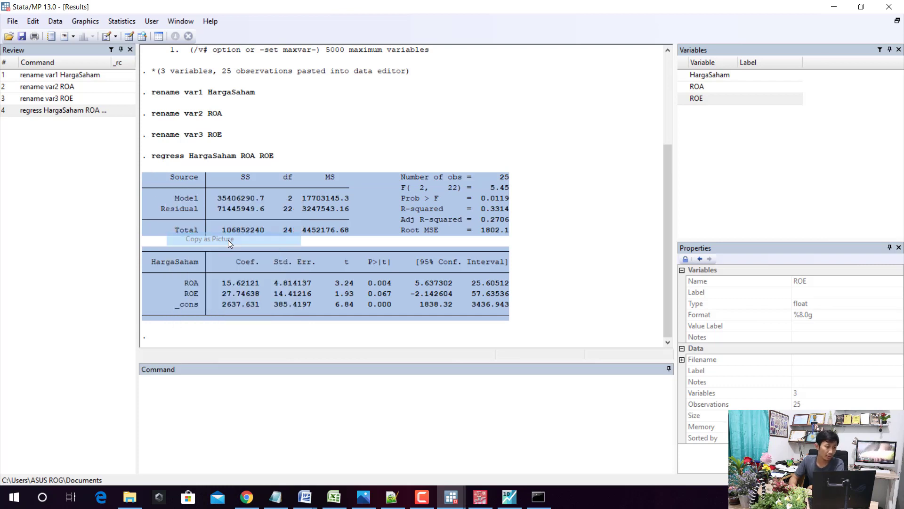
Switch to the INTERPRETASI document in Word and replace its existing regression output picture with the copied one.
{"action": "mouse_move", "coordinate": [310, 499]}
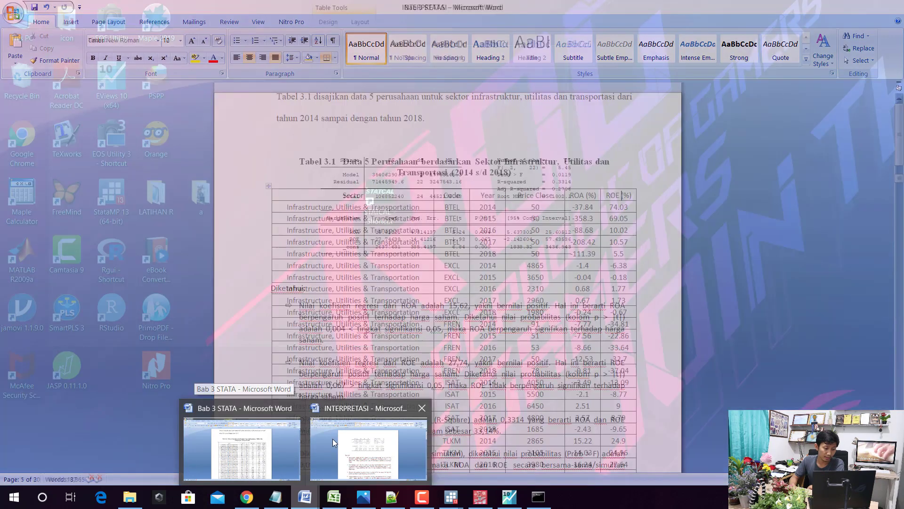
{"action": "left_click", "coordinate": [332, 441]}
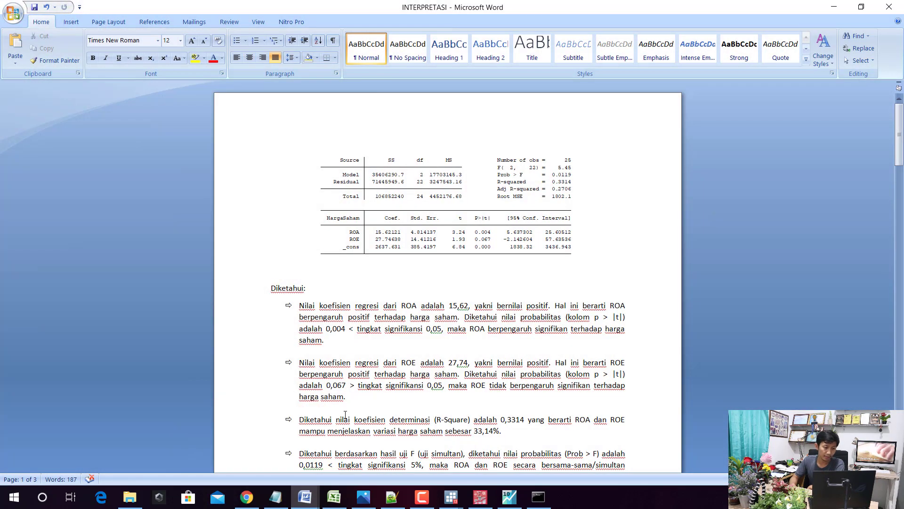
{"action": "left_click", "coordinate": [534, 213]}
{"action": "key", "text": "Delete"}
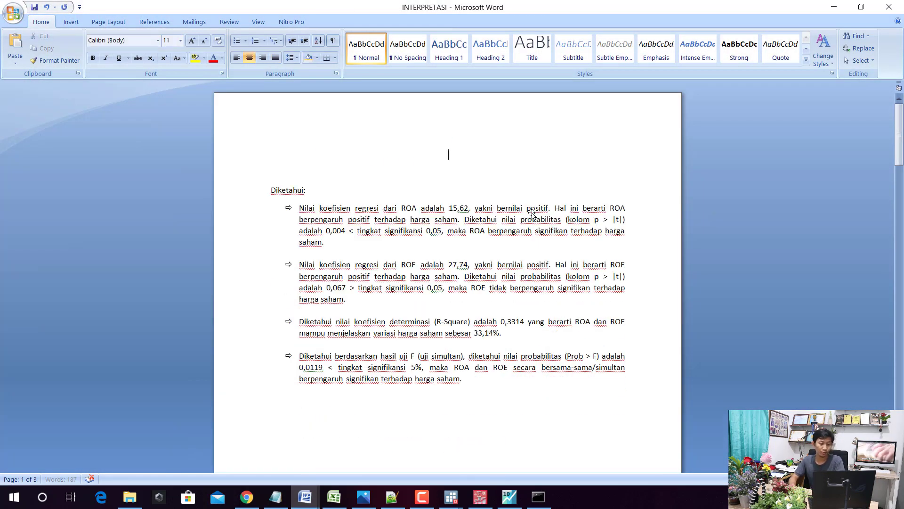
{"action": "left_click", "coordinate": [488, 217]}
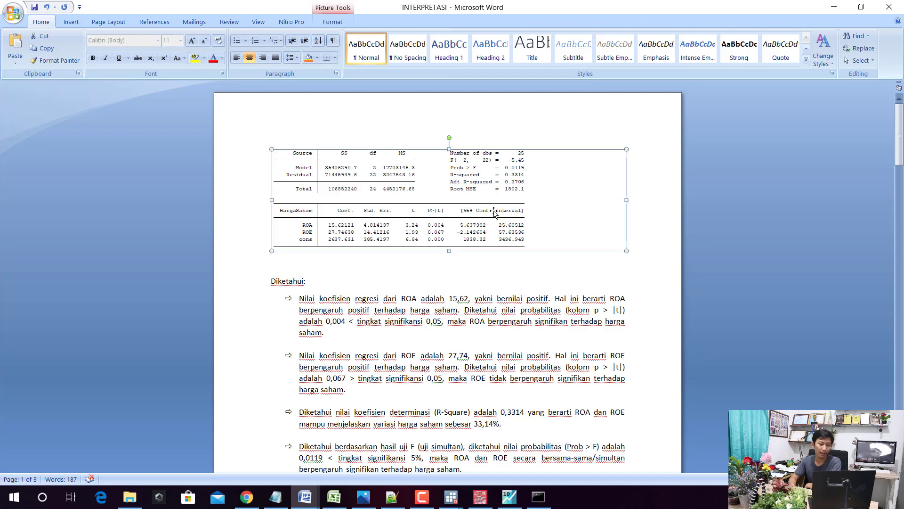
Crop the blank strip off the right side of the pasted output picture and enlarge it to about 5.97" wide by 2.36" high.
{"action": "double_click", "coordinate": [489, 203]}
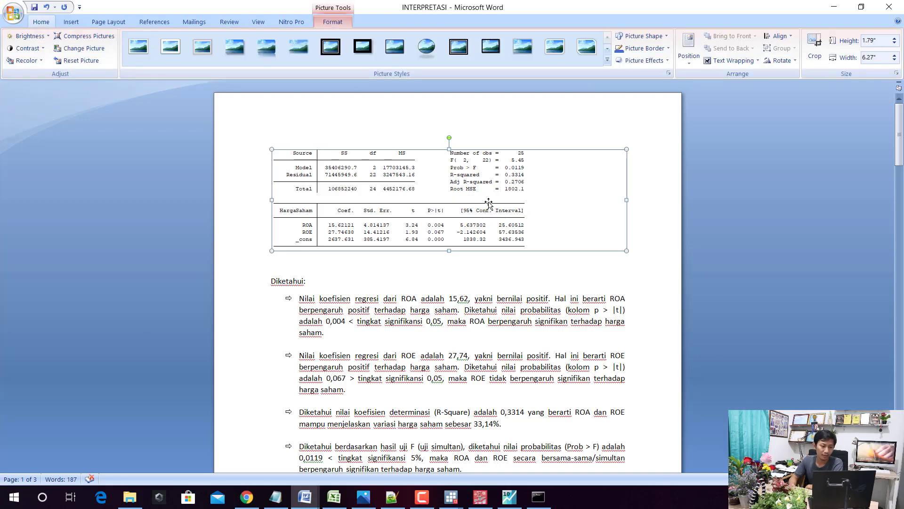
{"action": "left_click", "coordinate": [815, 47]}
{"action": "left_click_drag", "start_coordinate": [623, 247], "coordinate": [527, 247]}
{"action": "left_click", "coordinate": [583, 238]}
{"action": "double_click", "coordinate": [526, 207]}
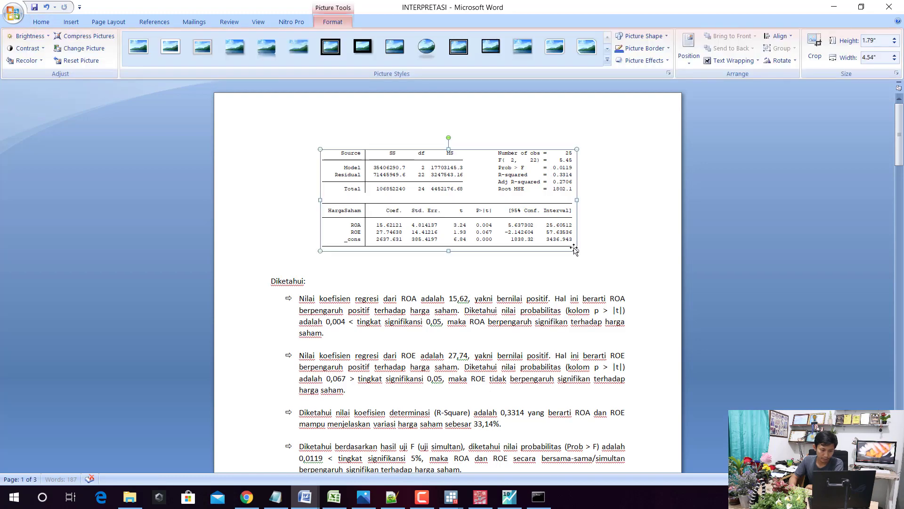
{"action": "left_click_drag", "start_coordinate": [598, 282], "coordinate": [598, 283]}
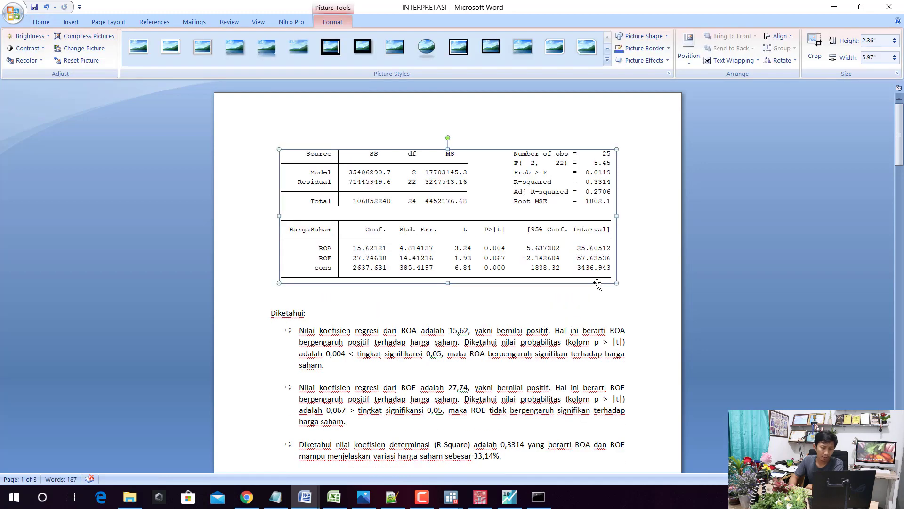
{"action": "left_click", "coordinate": [573, 329]}
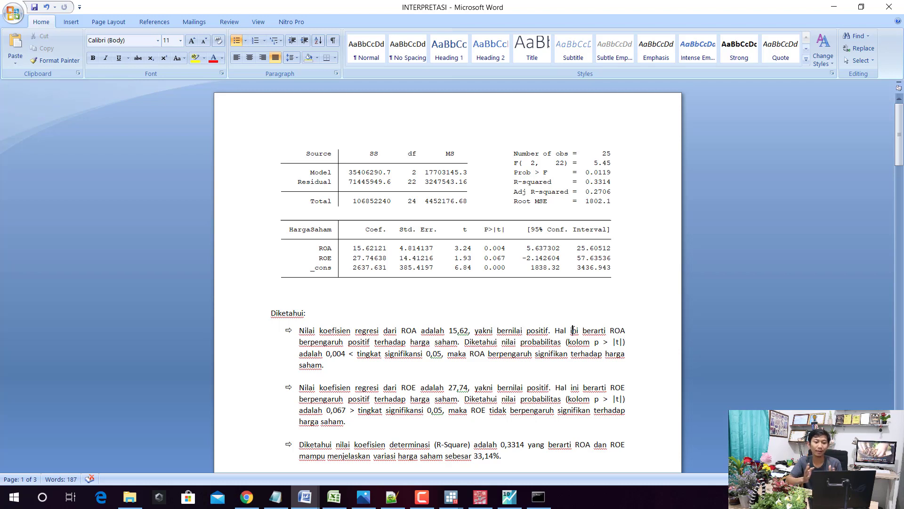
Examine the ROA interpretation paragraph, comparing its coefficient, probability and significance statements with the regression output picture.
{"action": "scroll", "coordinate": [602, 256], "scroll_direction": "down", "scroll_amount": 2}
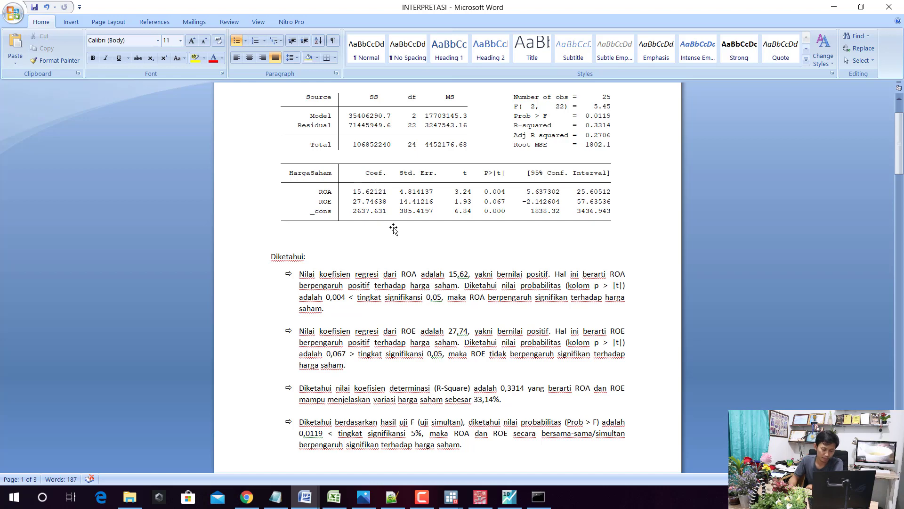
{"action": "left_click_drag", "start_coordinate": [308, 275], "coordinate": [469, 275]}
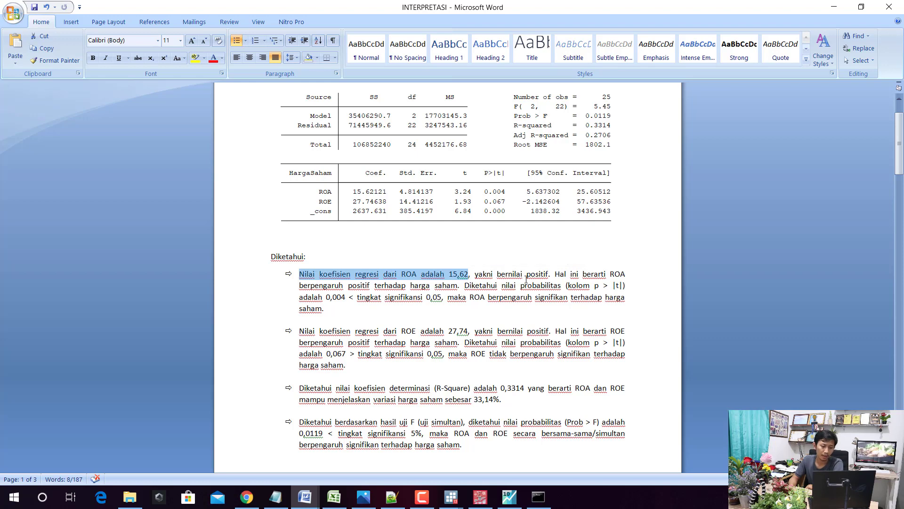
{"action": "left_click_drag", "start_coordinate": [551, 274], "coordinate": [513, 274]}
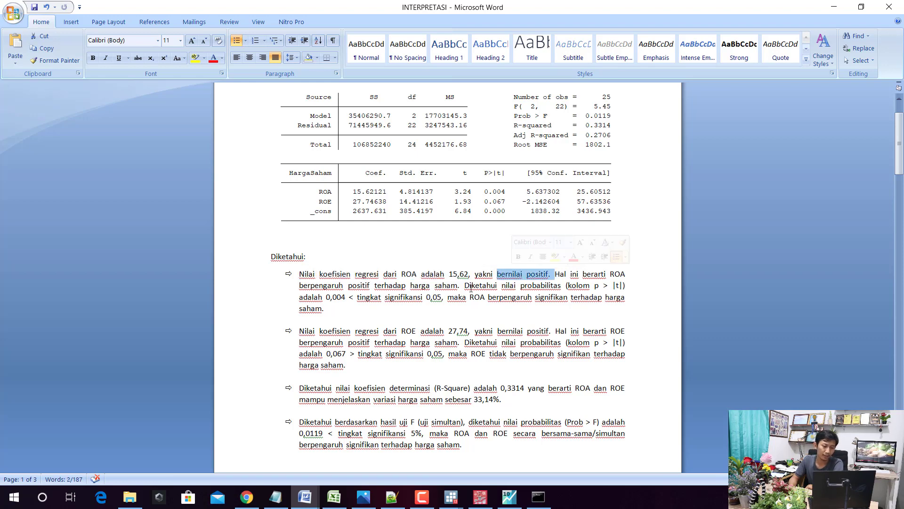
{"action": "left_click_drag", "start_coordinate": [318, 286], "coordinate": [442, 286]}
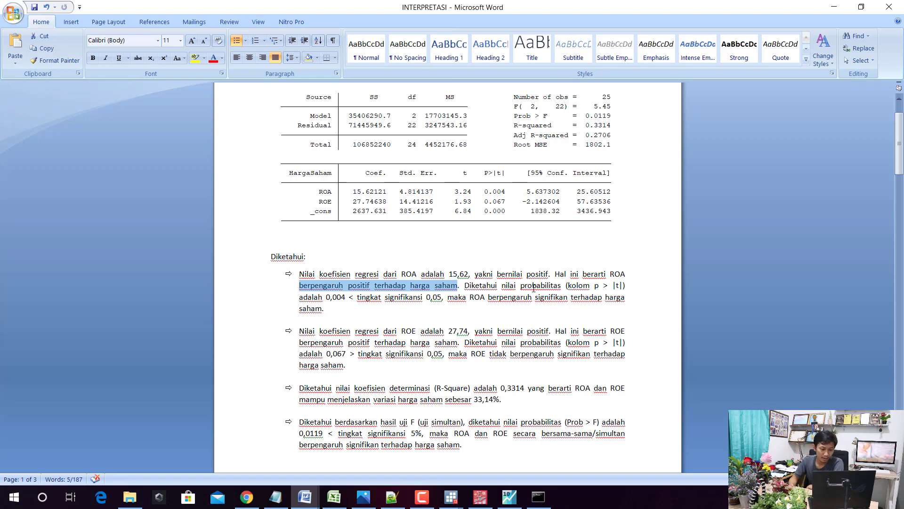
{"action": "left_click_drag", "start_coordinate": [513, 286], "coordinate": [615, 286]}
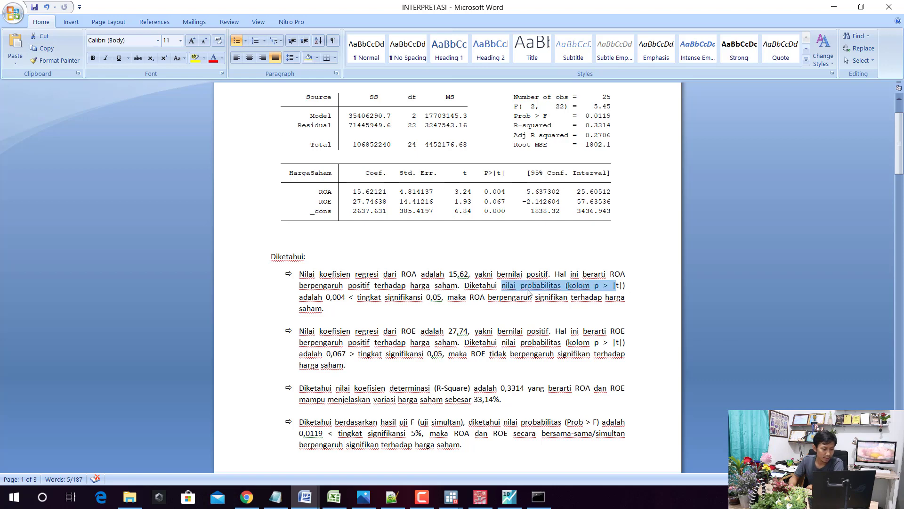
{"action": "left_click_drag", "start_coordinate": [332, 297], "coordinate": [445, 299]}
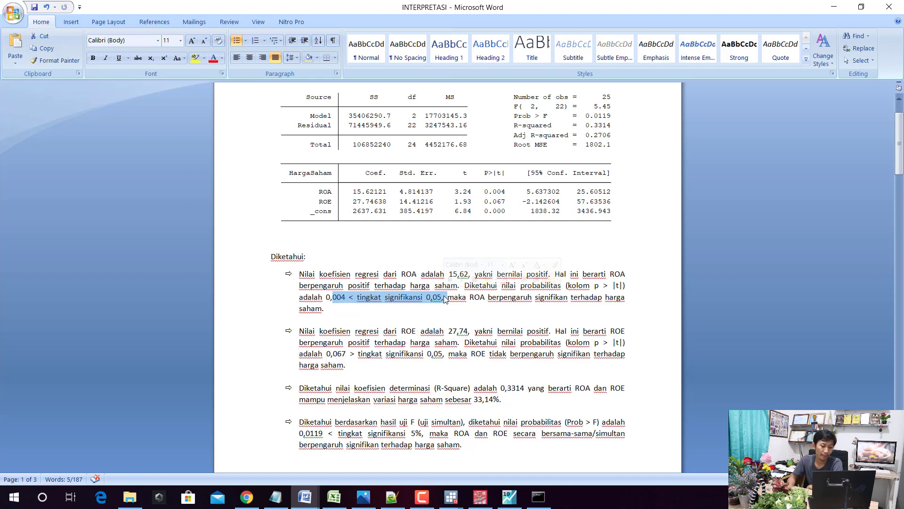
{"action": "left_click", "coordinate": [464, 300]}
{"action": "left_click_drag", "start_coordinate": [482, 298], "coordinate": [618, 305]}
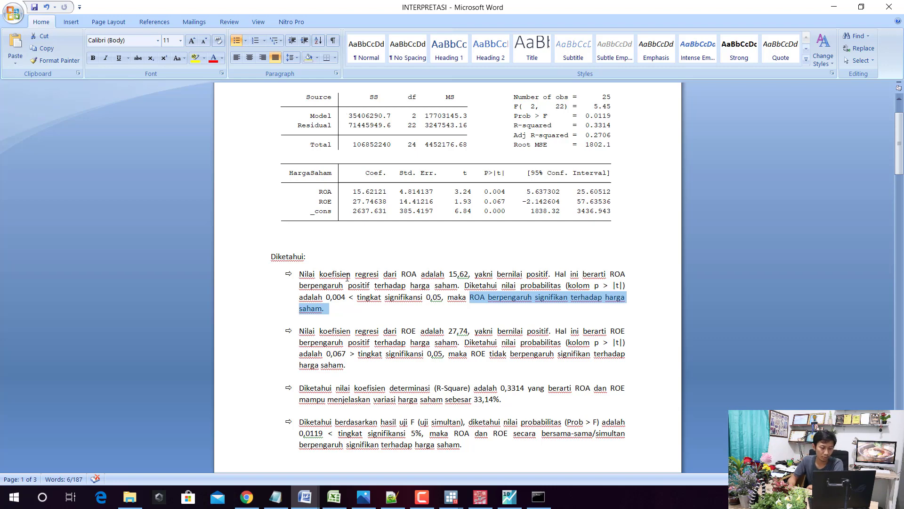
{"action": "left_click_drag", "start_coordinate": [320, 274], "coordinate": [384, 297]}
{"action": "scroll", "coordinate": [358, 306], "scroll_direction": "down", "scroll_amount": 1}
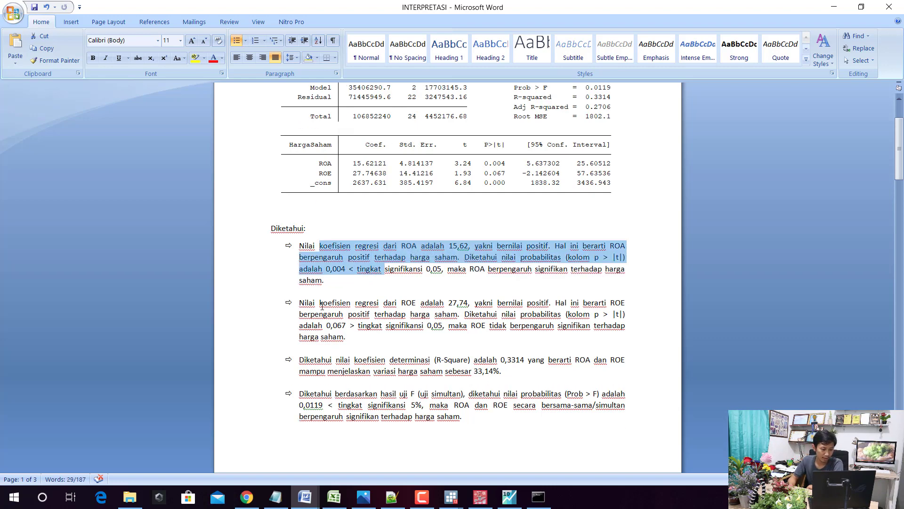
Examine the ROE interpretation paragraph's statements on the regression coefficient and its positive effect on the stock price.
{"action": "left_click_drag", "start_coordinate": [320, 306], "coordinate": [417, 307]}
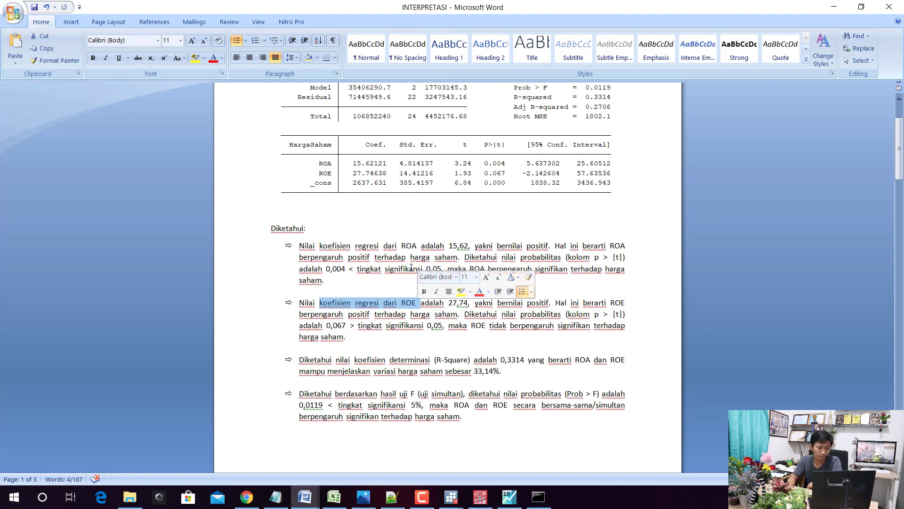
{"action": "left_click", "coordinate": [442, 302]}
{"action": "left_click_drag", "start_coordinate": [443, 303], "coordinate": [549, 303]}
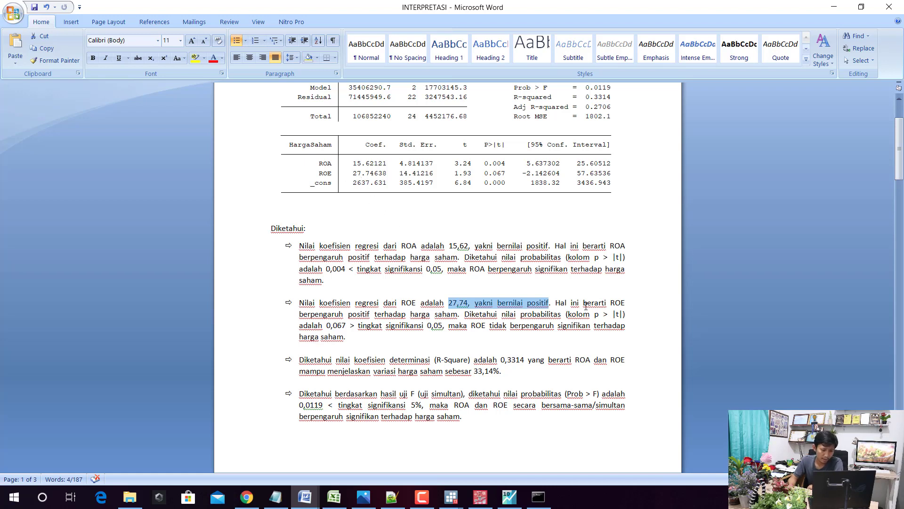
{"action": "left_click_drag", "start_coordinate": [340, 312], "coordinate": [449, 319]}
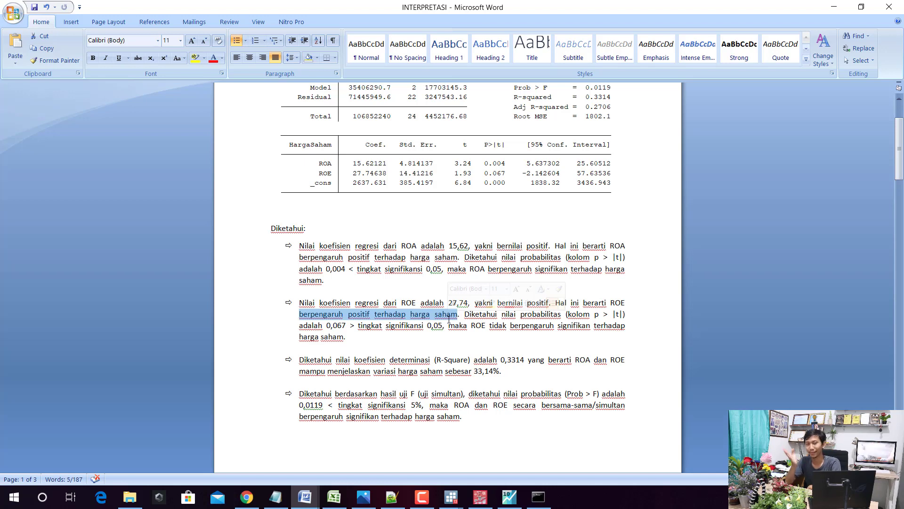
{"action": "key", "text": "Down"}
{"action": "key", "text": "Down"}
{"action": "key", "text": "Down"}
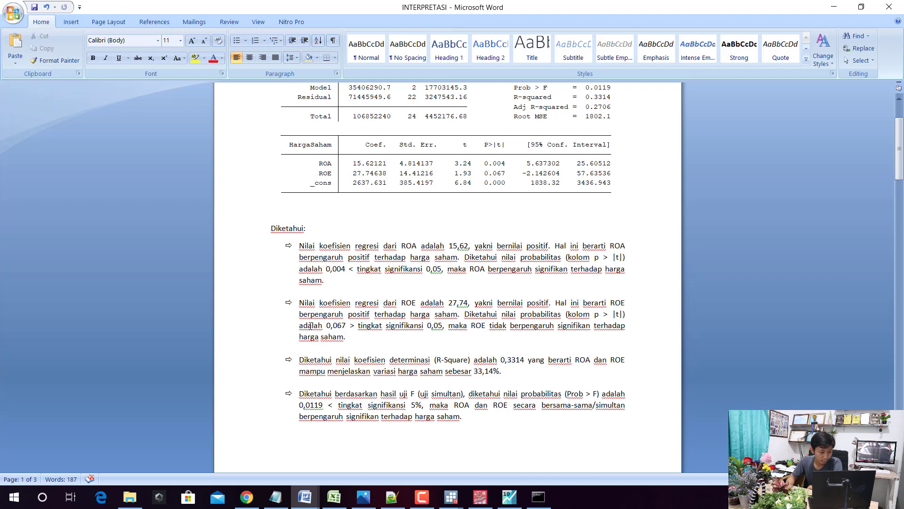
Highlight the phrase "adalah 0,067 > tingkat signifikansi 0," in the ROE paragraph in yellow.
{"action": "left_click_drag", "start_coordinate": [311, 325], "coordinate": [432, 326]}
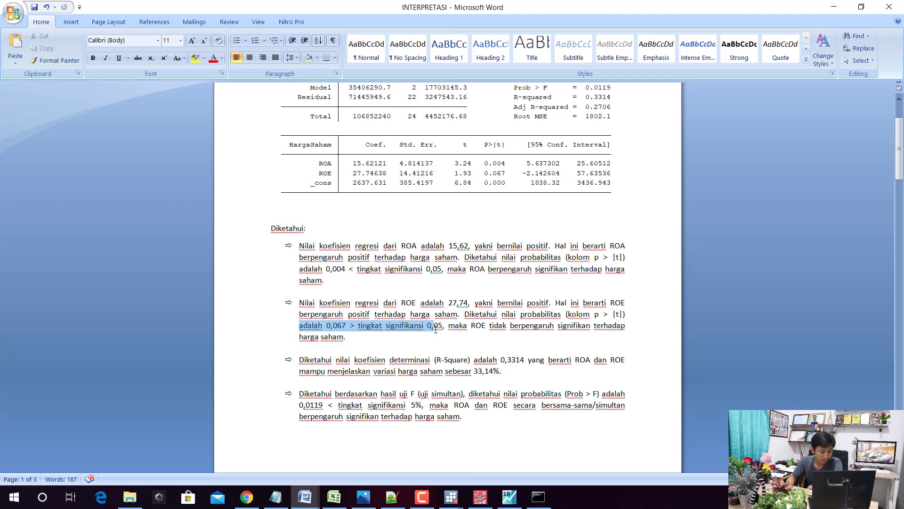
{"action": "left_click", "coordinate": [200, 61]}
{"action": "left_click", "coordinate": [469, 329]}
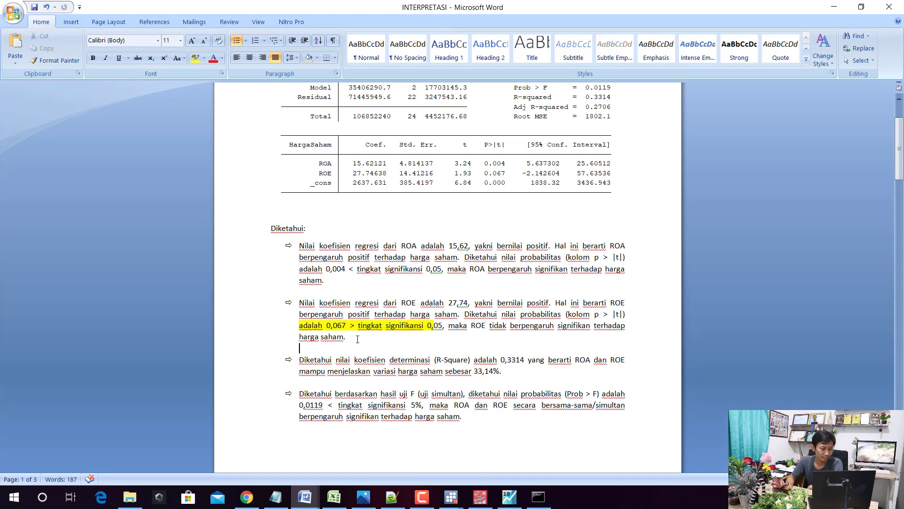
{"action": "left_click_drag", "start_coordinate": [358, 339], "coordinate": [375, 308]}
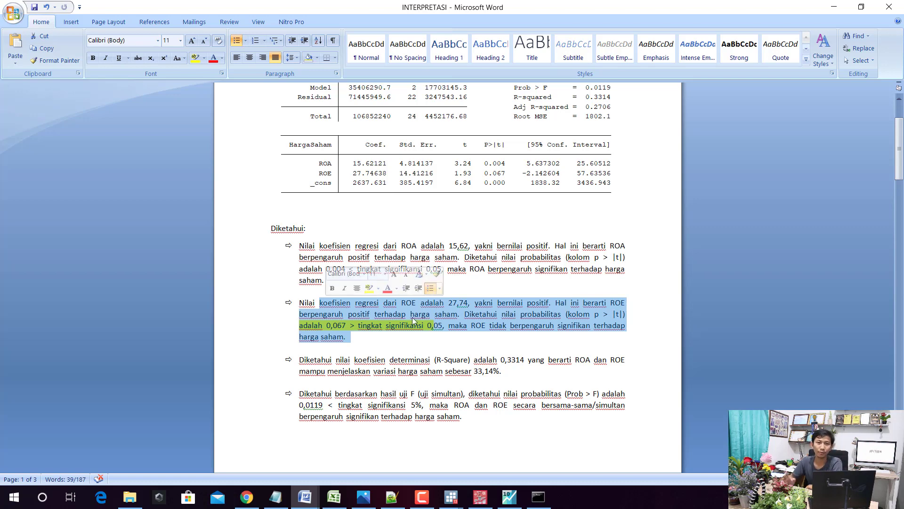
{"action": "left_click", "coordinate": [433, 337]}
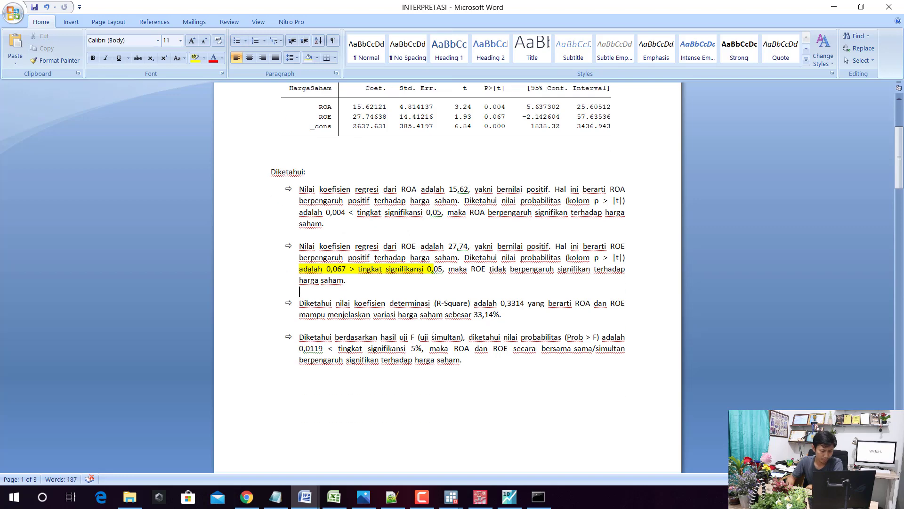
Examine the coefficient of determination (R-Square) paragraph and compare it with the R-squared entry in the output picture.
{"action": "scroll", "coordinate": [390, 364], "scroll_direction": "down", "scroll_amount": 3}
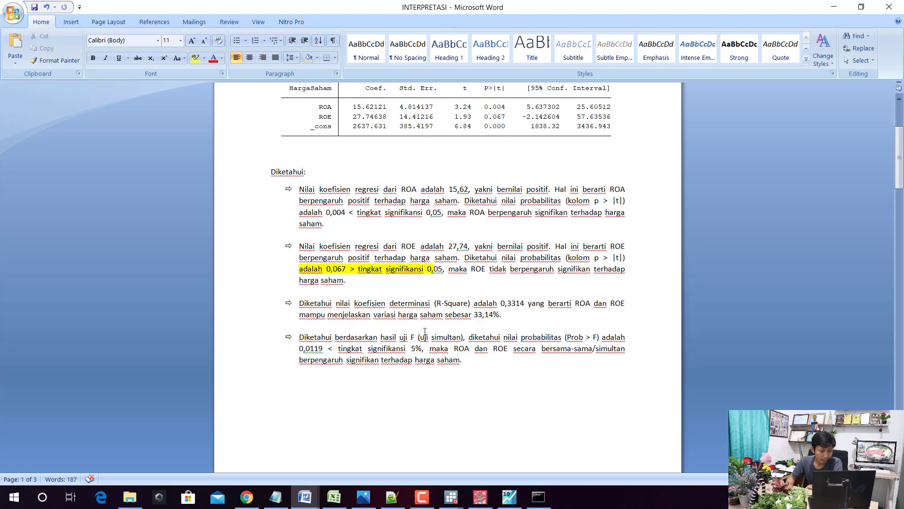
{"action": "left_click_drag", "start_coordinate": [374, 303], "coordinate": [468, 304]}
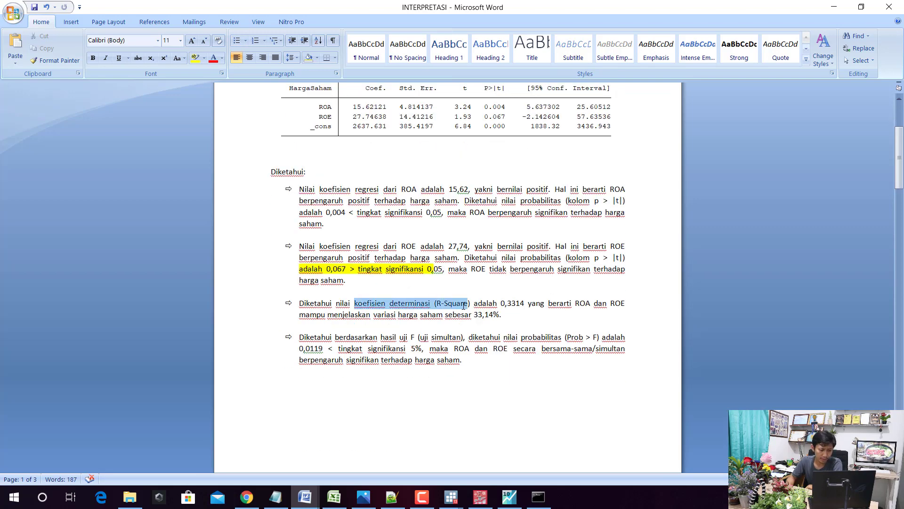
{"action": "scroll", "coordinate": [550, 189], "scroll_direction": "up", "scroll_amount": 3}
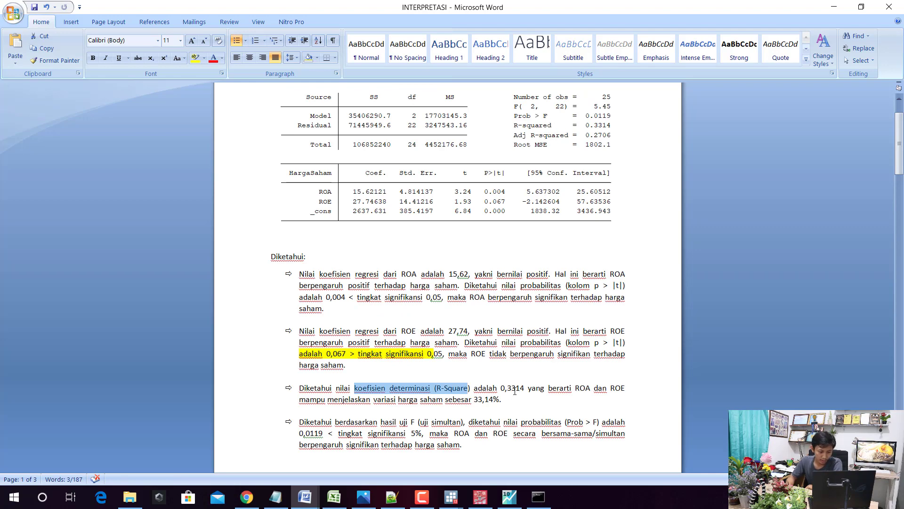
{"action": "left_click_drag", "start_coordinate": [528, 389], "coordinate": [609, 392]}
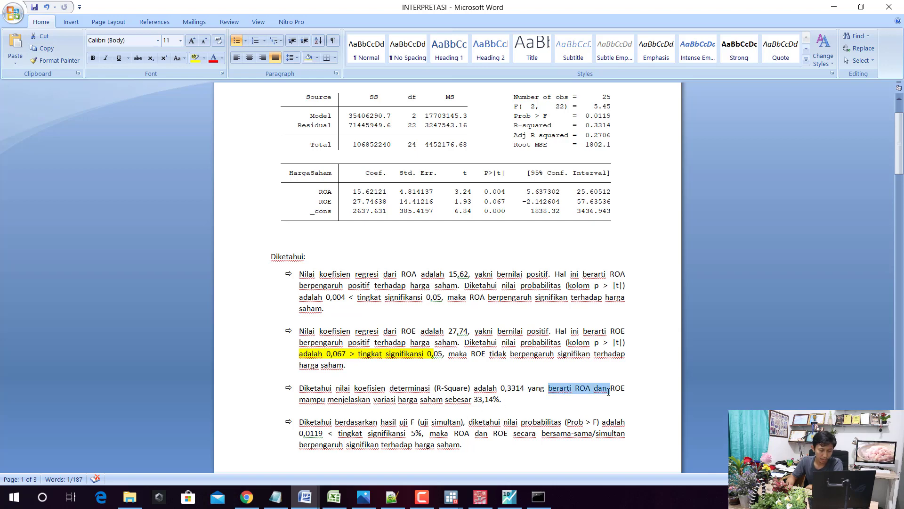
{"action": "left_click_drag", "start_coordinate": [328, 400], "coordinate": [490, 412]}
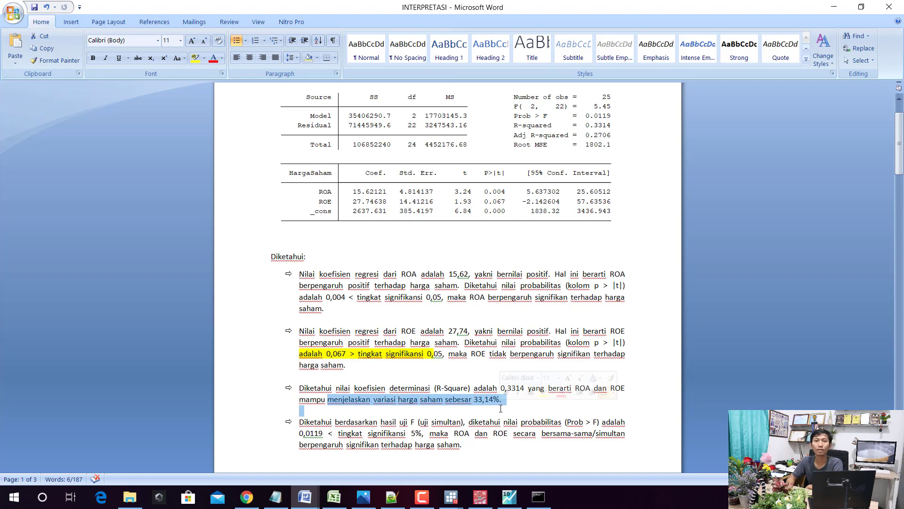
Examine the F test (uji simultan) paragraph against Prob > F in the output, and review all the interpretation paragraphs together.
{"action": "scroll", "coordinate": [357, 351], "scroll_direction": "down", "scroll_amount": 3}
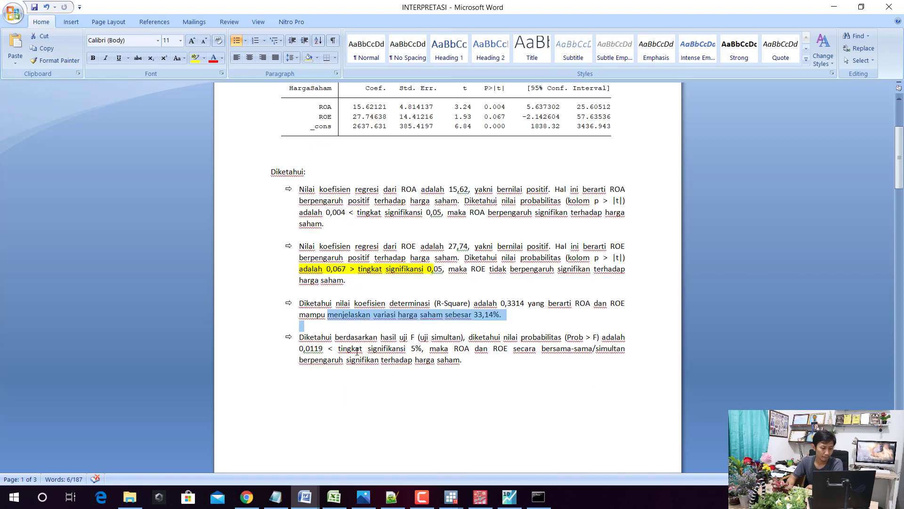
{"action": "left_click", "coordinate": [349, 338]}
{"action": "left_click_drag", "start_coordinate": [302, 338], "coordinate": [460, 337]}
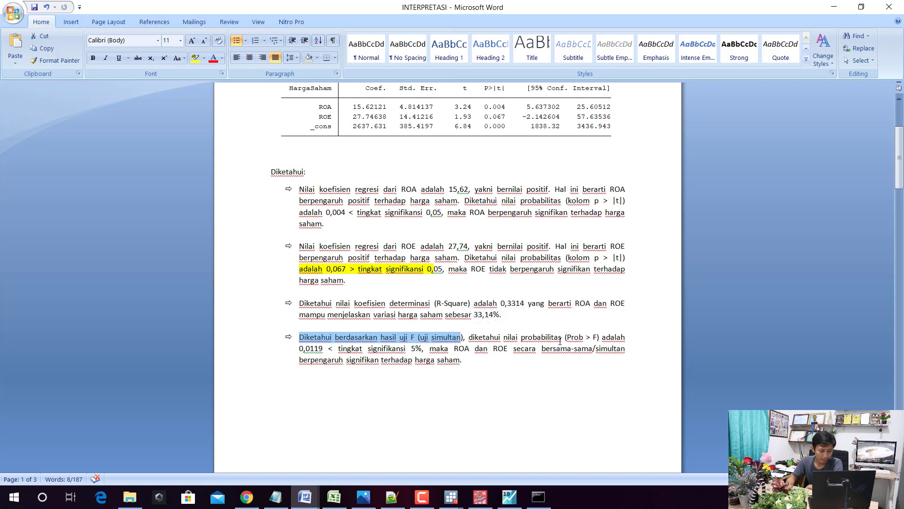
{"action": "scroll", "coordinate": [555, 276], "scroll_direction": "up", "scroll_amount": 4}
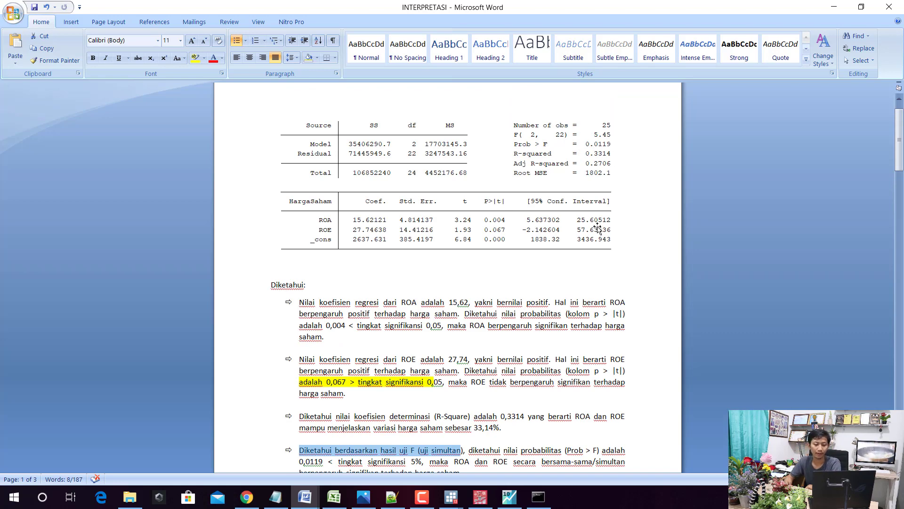
{"action": "scroll", "coordinate": [588, 282], "scroll_direction": "down", "scroll_amount": 4}
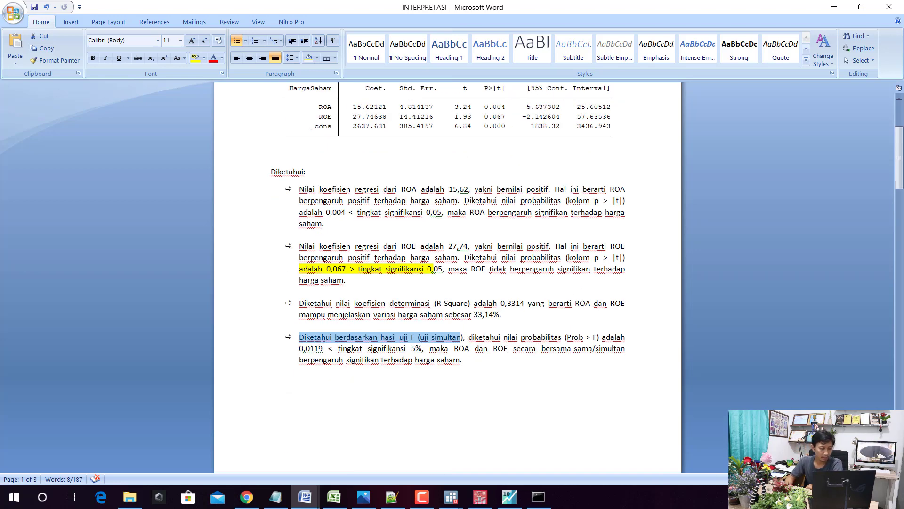
{"action": "scroll", "coordinate": [307, 347], "scroll_direction": "up", "scroll_amount": 2}
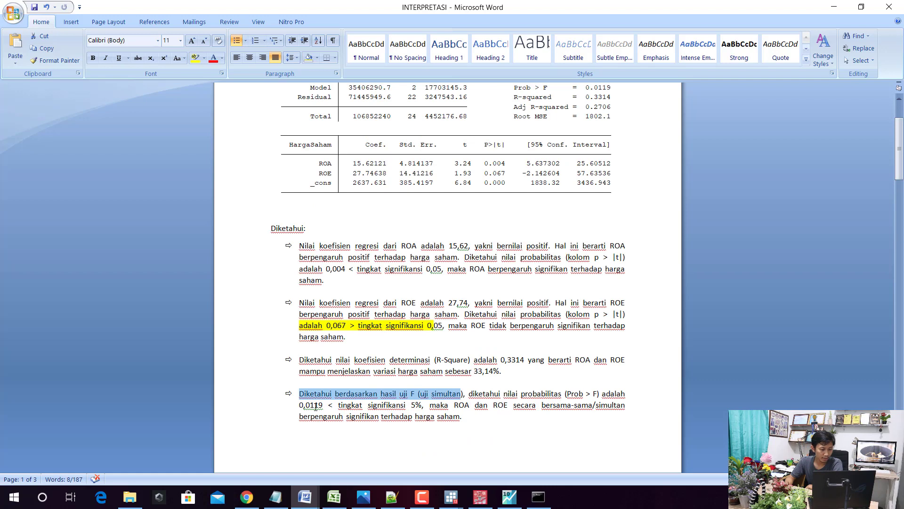
{"action": "left_click_drag", "start_coordinate": [315, 406], "coordinate": [421, 409]}
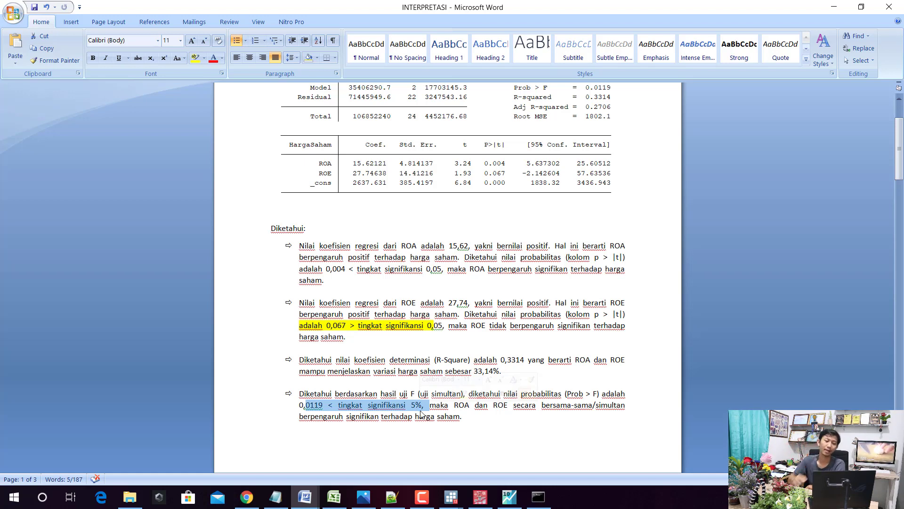
{"action": "scroll", "coordinate": [429, 343], "scroll_direction": "down", "scroll_amount": 2}
{"action": "left_click_drag", "start_coordinate": [490, 360], "coordinate": [325, 201]}
{"action": "scroll", "coordinate": [405, 234], "scroll_direction": "up", "scroll_amount": 2}
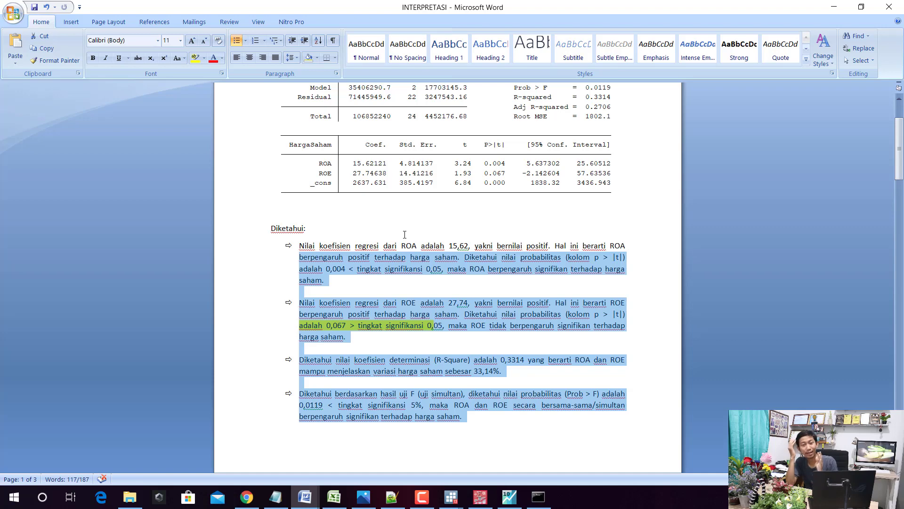
{"action": "scroll", "coordinate": [401, 227], "scroll_direction": "up", "scroll_amount": 3}
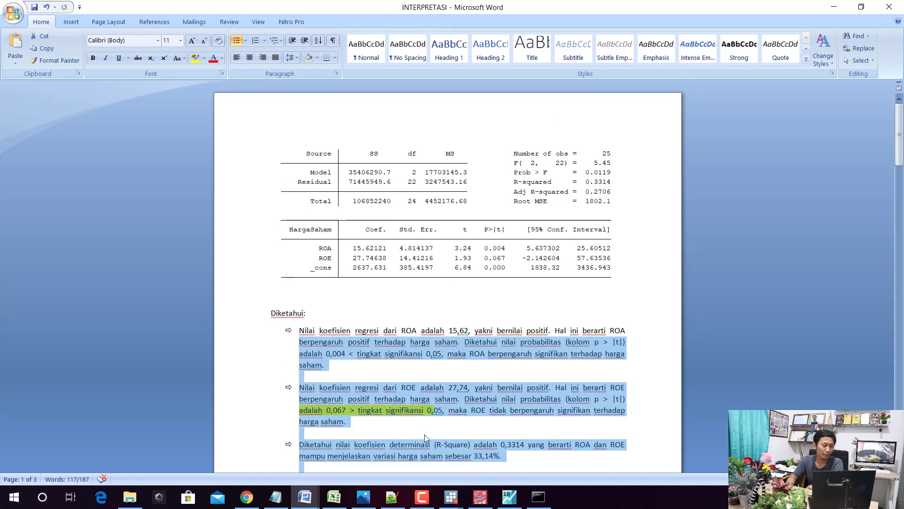
Switch to SPSS and set up a linear regression with HargaSaham as dependent and ROA and ROE as independent variables.
{"action": "left_click", "coordinate": [488, 496]}
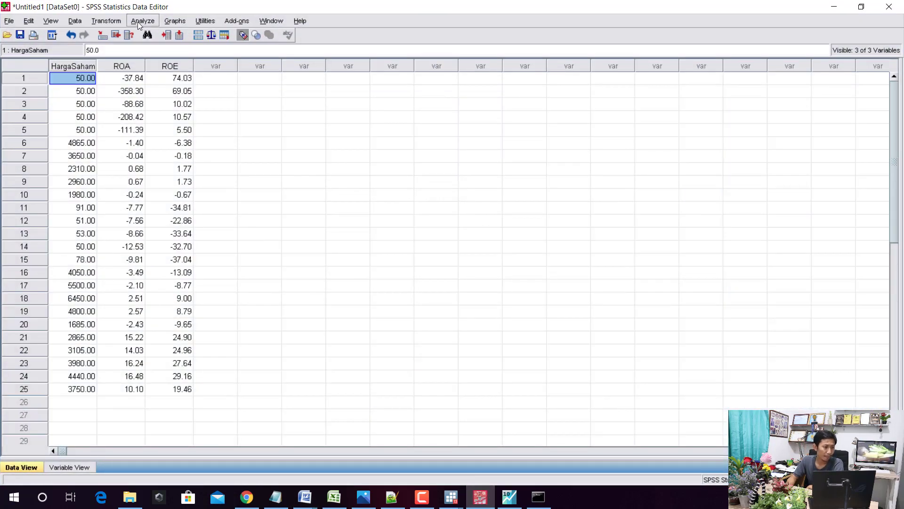
{"action": "left_click", "coordinate": [141, 20]}
{"action": "mouse_move", "coordinate": [226, 153]}
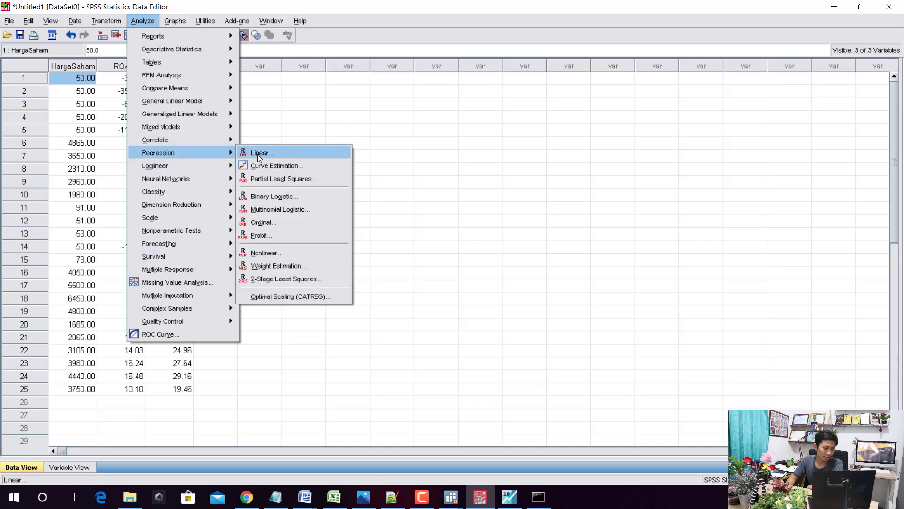
{"action": "left_click", "coordinate": [258, 154]}
{"action": "double_click", "coordinate": [379, 160]}
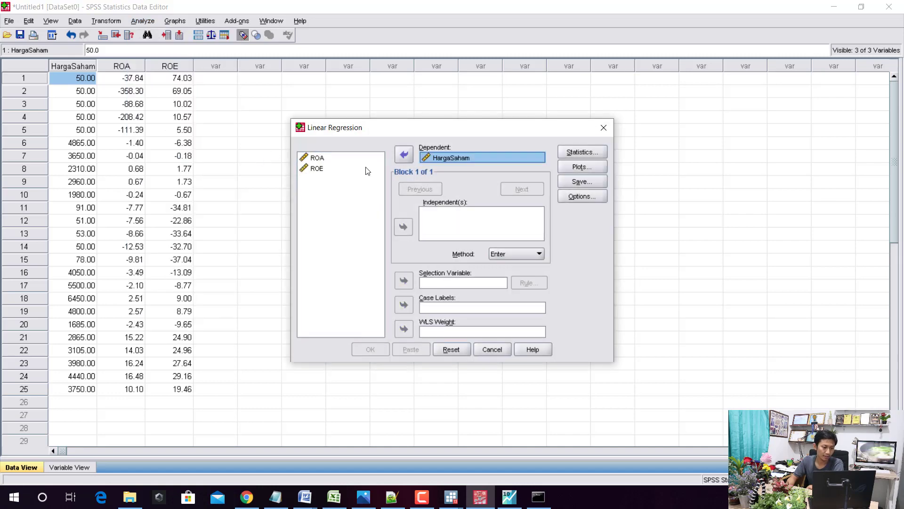
{"action": "left_click", "coordinate": [346, 170]}
{"action": "left_click", "coordinate": [317, 157], "text": "shift"}
{"action": "left_click", "coordinate": [403, 226]}
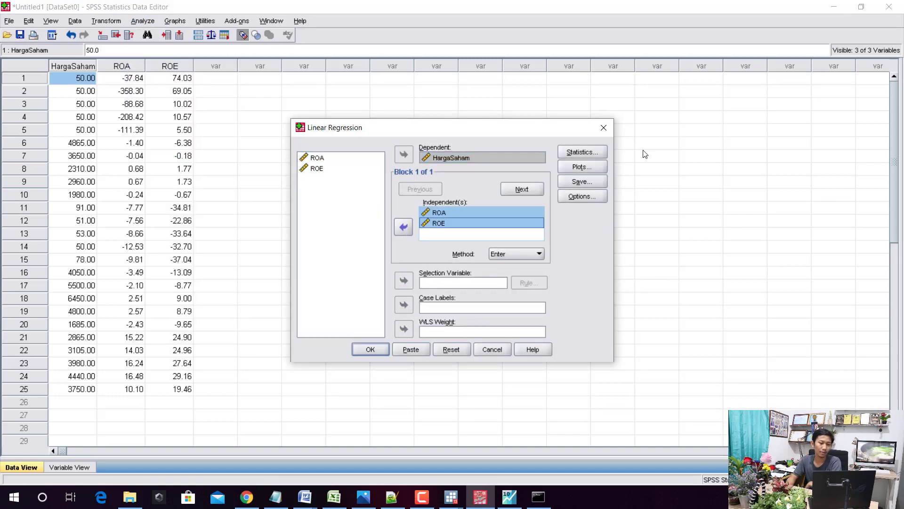
Add collinearity diagnostics and Durbin-Watson to the statistics of the linear regression.
{"action": "left_click", "coordinate": [565, 151]}
{"action": "left_click", "coordinate": [460, 231]}
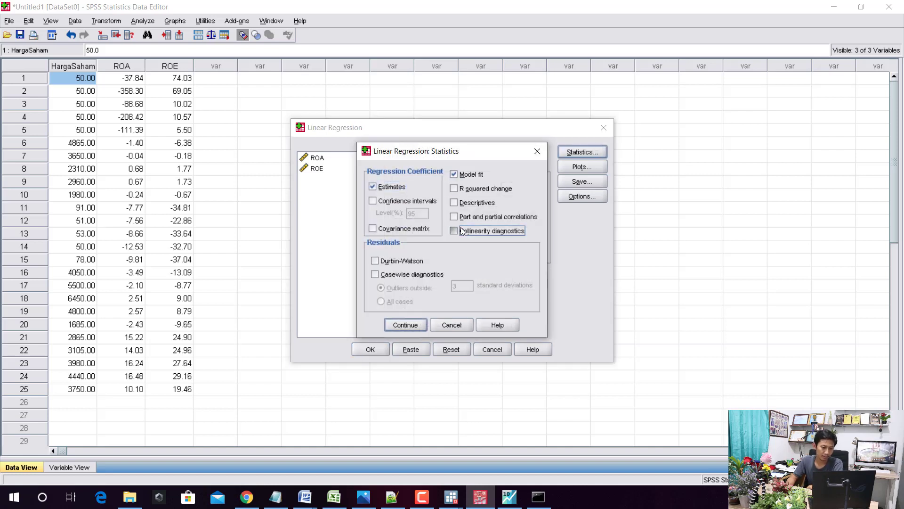
{"action": "left_click", "coordinate": [418, 258]}
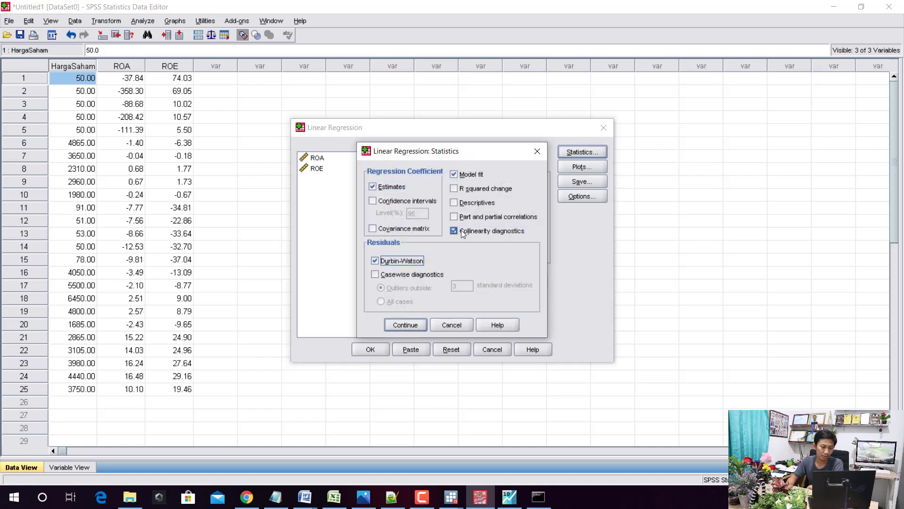
{"action": "left_click", "coordinate": [404, 326]}
Set up the regression plots with *SRESID as Y and *ZPRED as X, plus a histogram and a normal probability plot.
{"action": "left_click", "coordinate": [581, 171]}
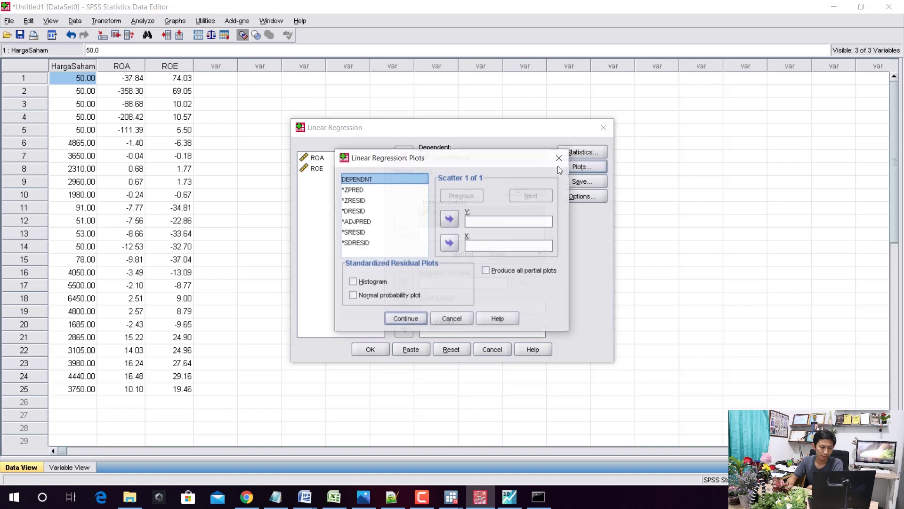
{"action": "left_click", "coordinate": [376, 190]}
{"action": "left_click", "coordinate": [448, 248]}
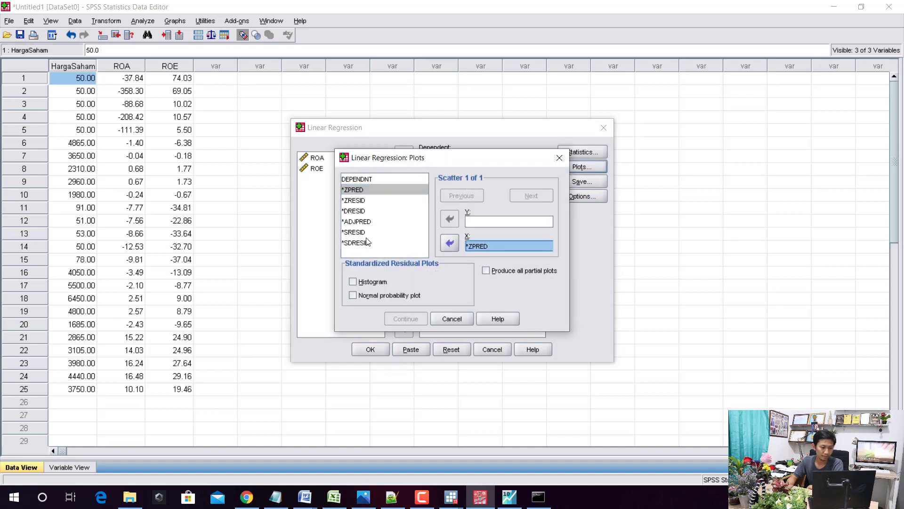
{"action": "left_click", "coordinate": [404, 232]}
{"action": "left_click", "coordinate": [449, 219]}
{"action": "left_click", "coordinate": [373, 282]}
{"action": "left_click", "coordinate": [377, 295]}
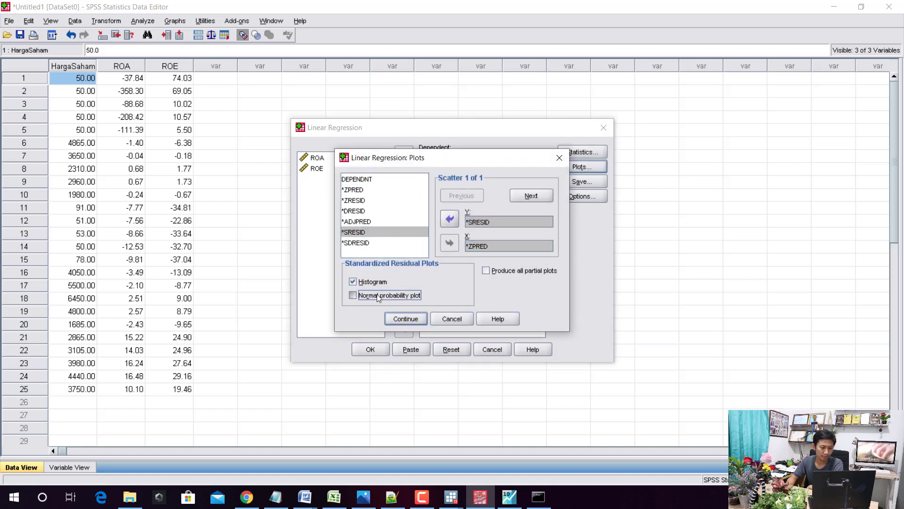
{"action": "left_click", "coordinate": [403, 319]}
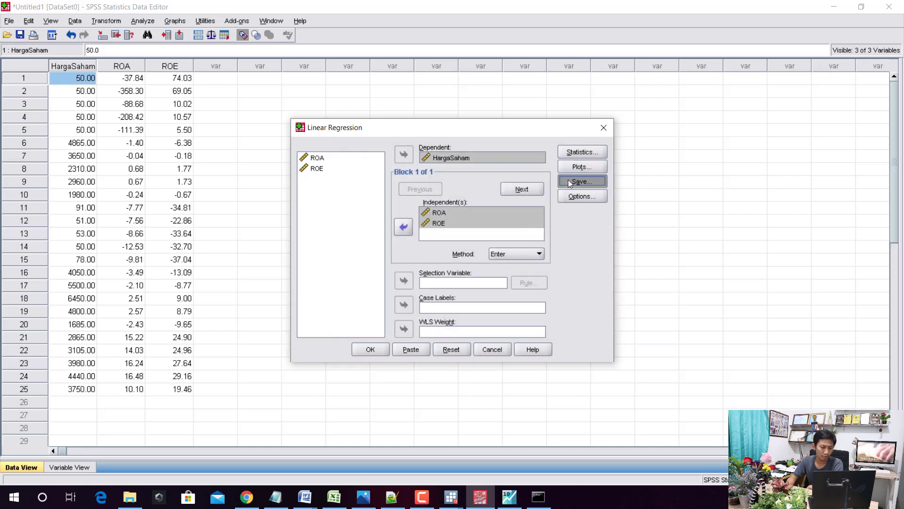
Choose to save the unstandardized residuals and run the linear regression.
{"action": "left_click", "coordinate": [568, 180]}
{"action": "left_click", "coordinate": [473, 106]}
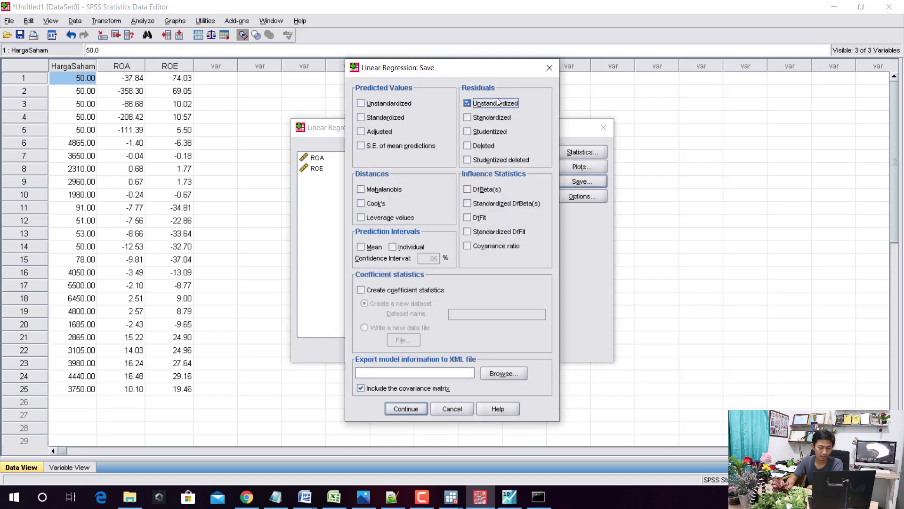
{"action": "left_click", "coordinate": [416, 406]}
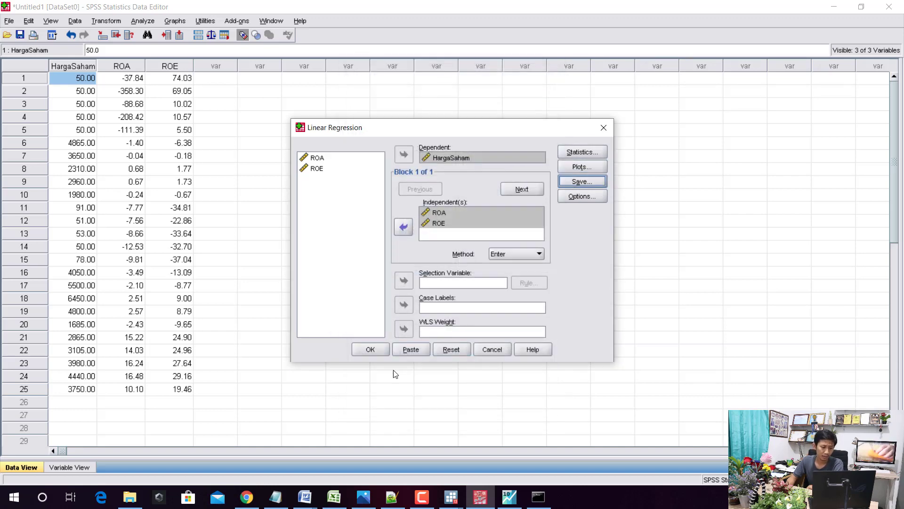
{"action": "left_click", "coordinate": [374, 352]}
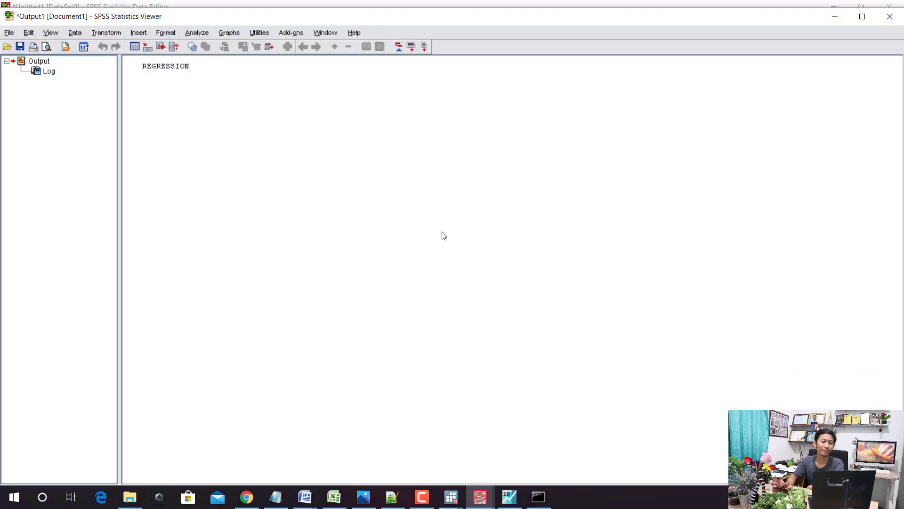
Compare the constant, ROA and ROE estimates in the SPSS Coefficients table with the Stata output in the INTERPRETASI Word document.
{"action": "scroll", "coordinate": [443, 236], "scroll_direction": "down", "scroll_amount": 5}
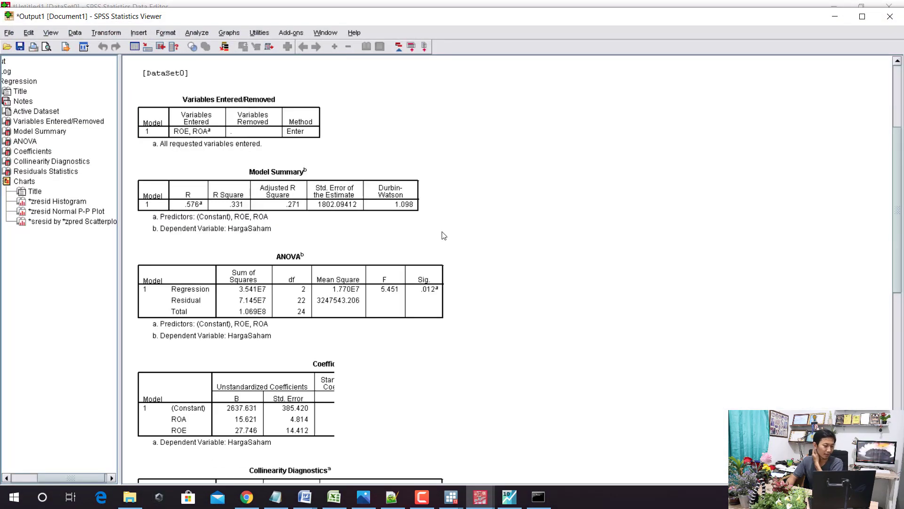
{"action": "scroll", "coordinate": [428, 254], "scroll_direction": "down", "scroll_amount": 3}
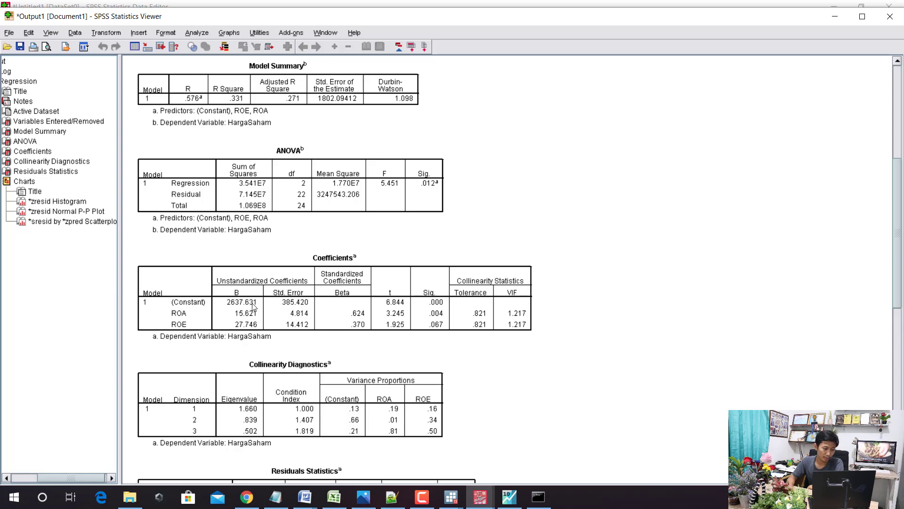
{"action": "left_click", "coordinate": [305, 497]}
{"action": "left_click", "coordinate": [353, 459]}
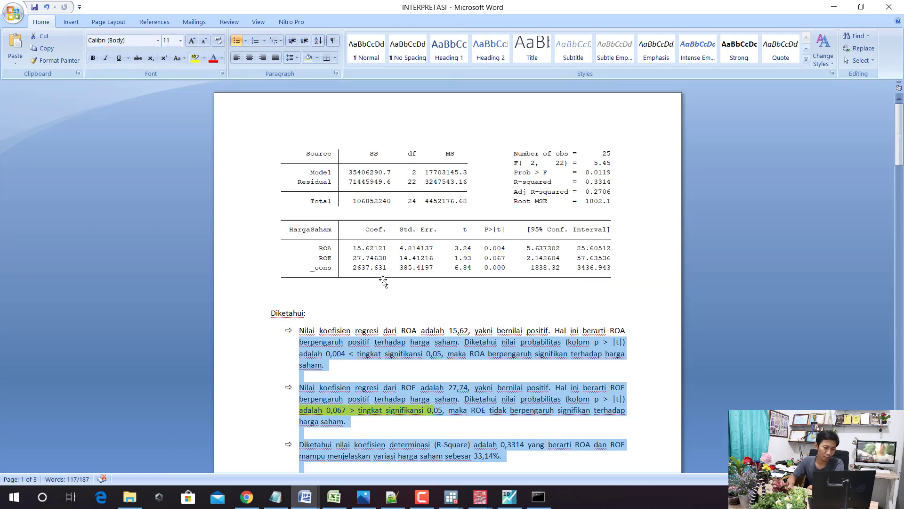
{"action": "mouse_move", "coordinate": [480, 497]}
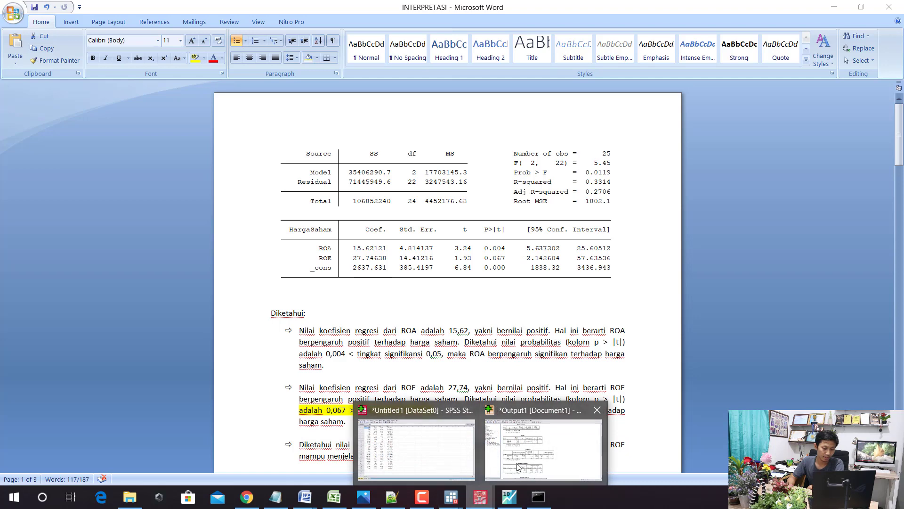
{"action": "left_click", "coordinate": [541, 445]}
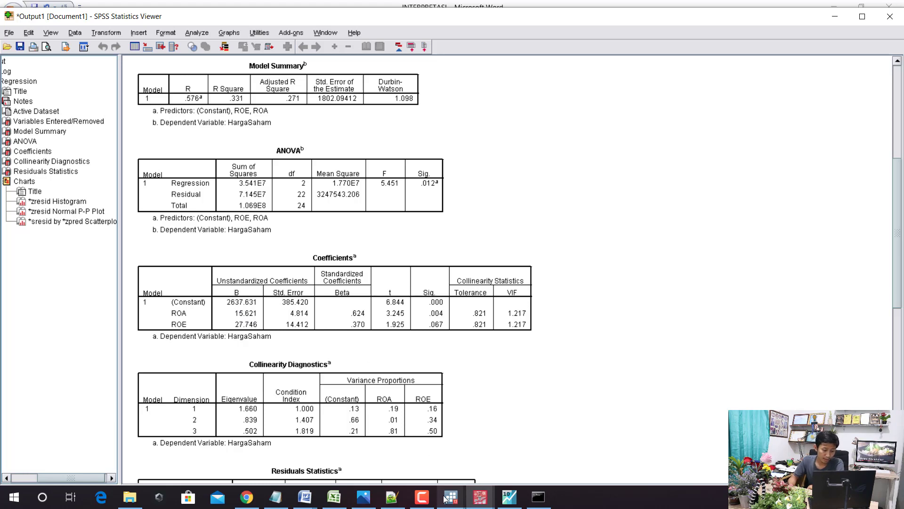
{"action": "mouse_move", "coordinate": [305, 497]}
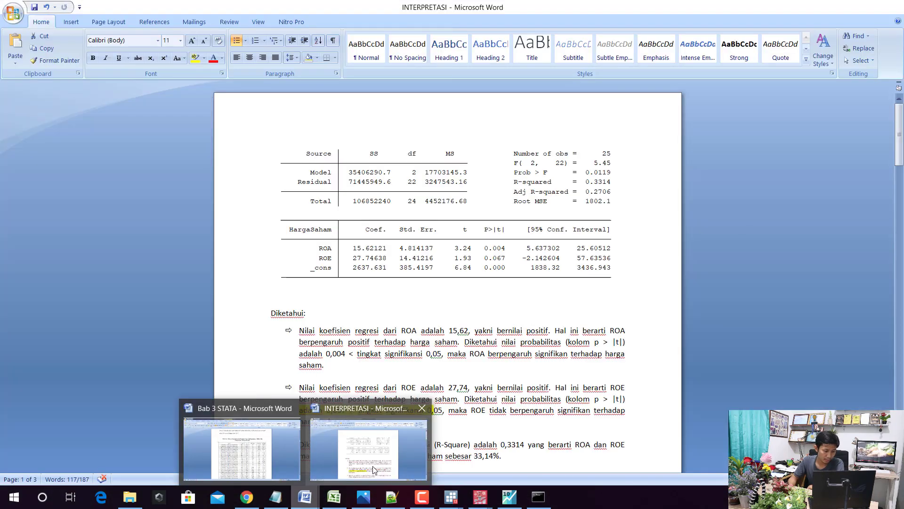
{"action": "left_click", "coordinate": [374, 468]}
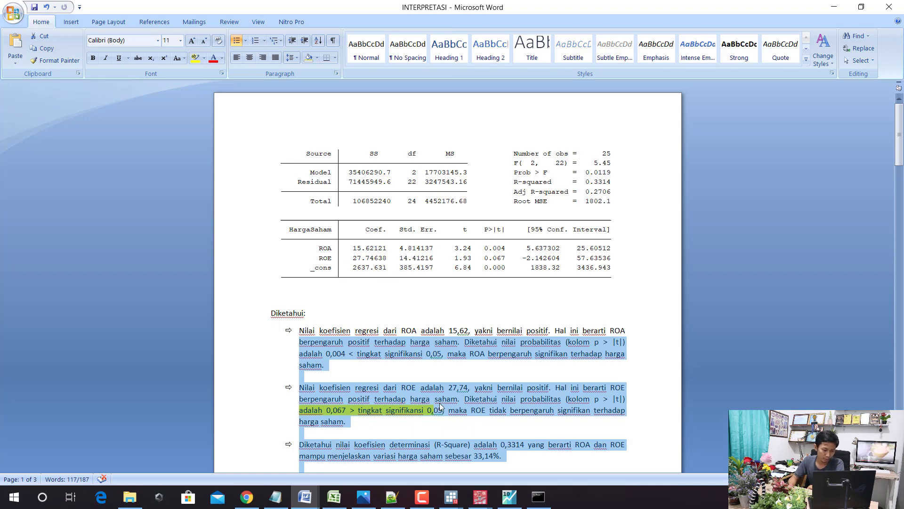
{"action": "mouse_move", "coordinate": [479, 494]}
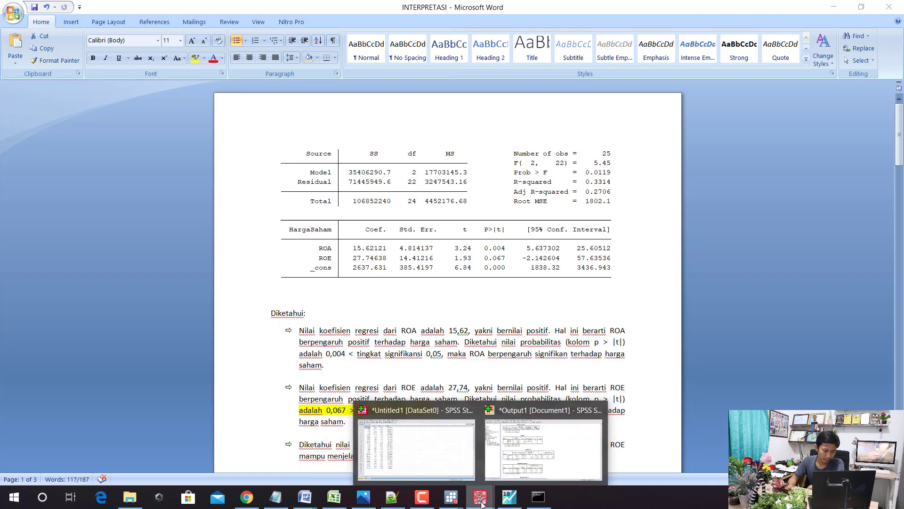
{"action": "left_click", "coordinate": [516, 465]}
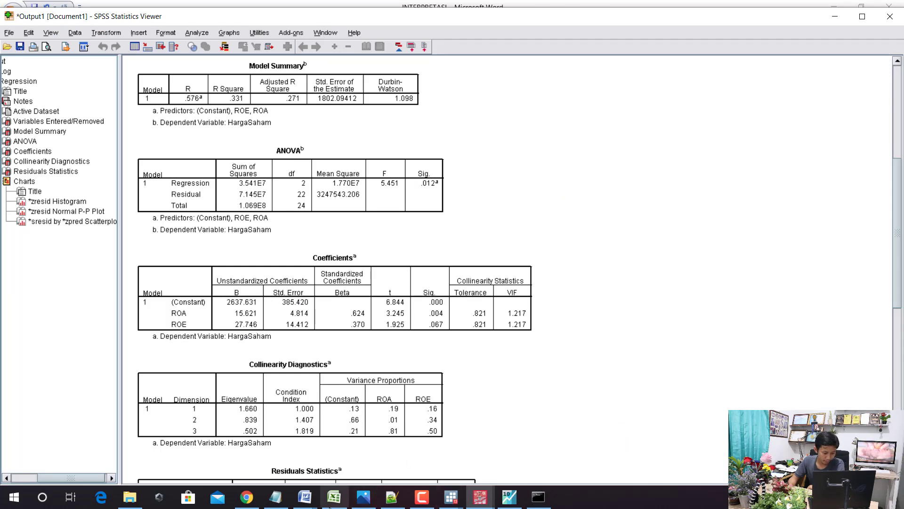
Check the P>|t| values in the Word document's Stata output against the Sig. column of the SPSS Coefficients table.
{"action": "left_click", "coordinate": [312, 498]}
{"action": "left_click", "coordinate": [367, 453]}
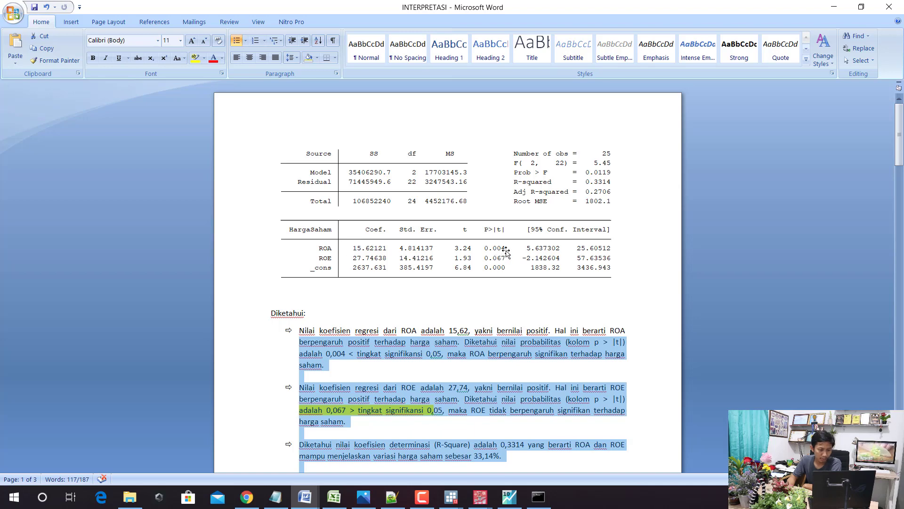
{"action": "left_click", "coordinate": [480, 497]}
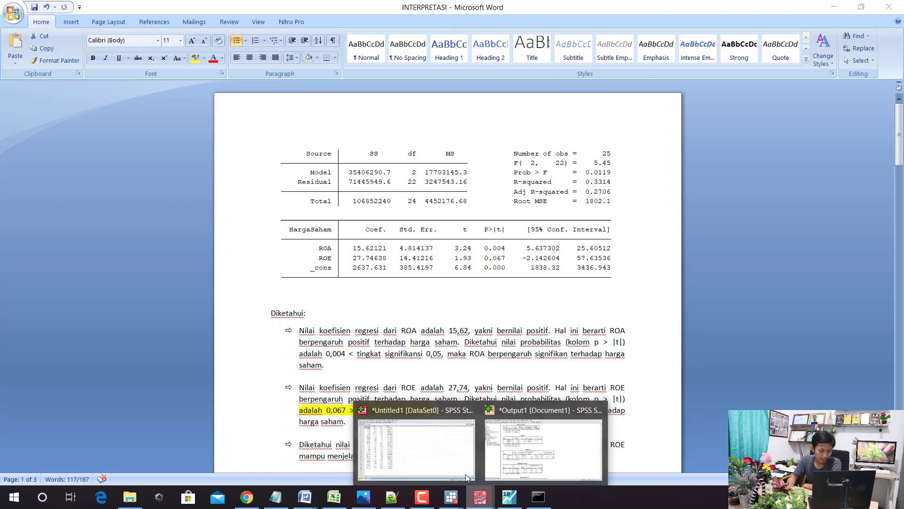
{"action": "left_click", "coordinate": [505, 450]}
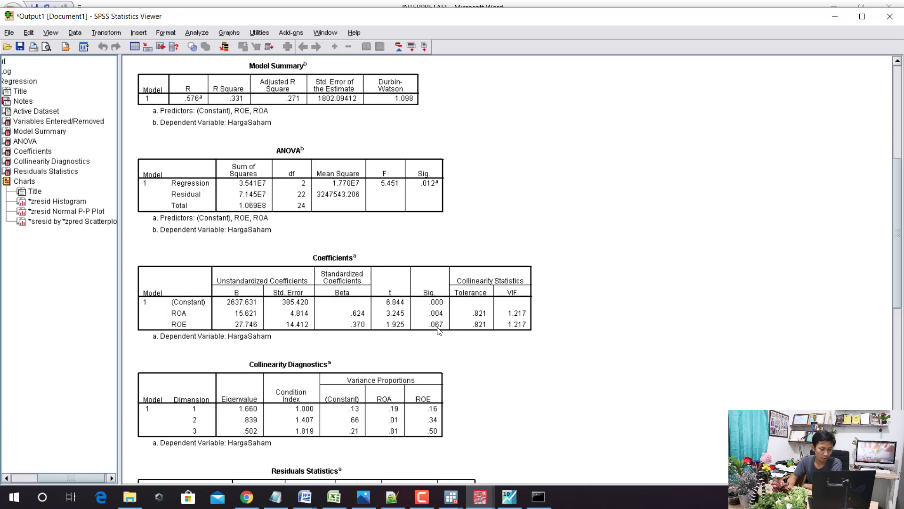
Compare R-squared in the Word document with the full-precision R Square value in the SPSS Model Summary table.
{"action": "left_click", "coordinate": [305, 497]}
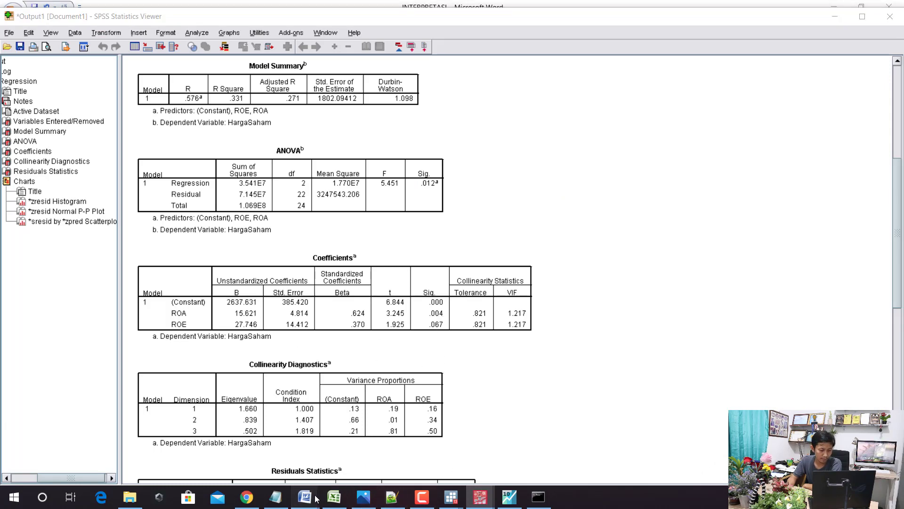
{"action": "left_click", "coordinate": [374, 463]}
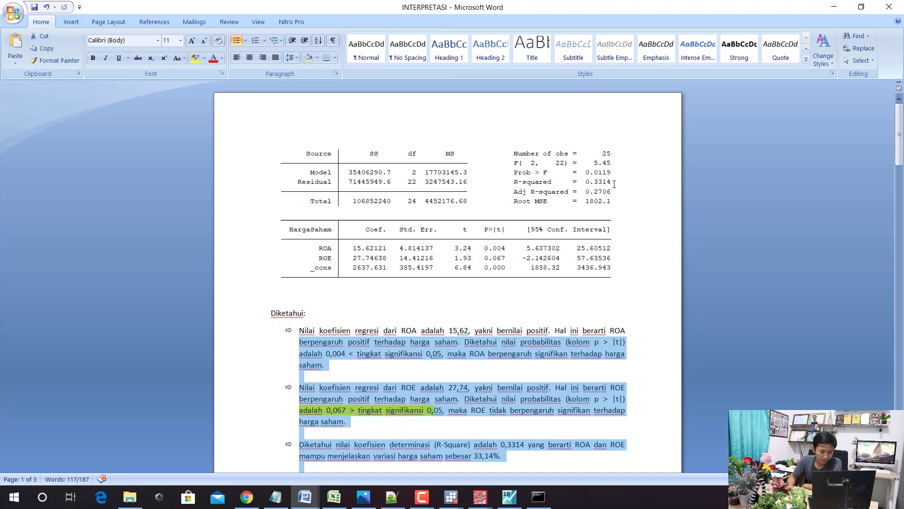
{"action": "left_click", "coordinate": [480, 502]}
{"action": "left_click", "coordinate": [519, 455]}
{"action": "scroll", "coordinate": [285, 244], "scroll_direction": "up", "scroll_amount": 5}
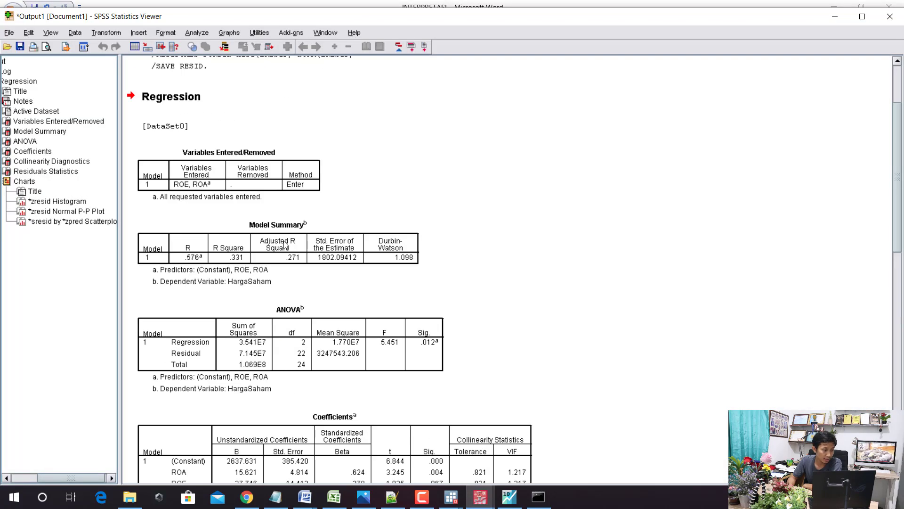
{"action": "double_click", "coordinate": [240, 259]}
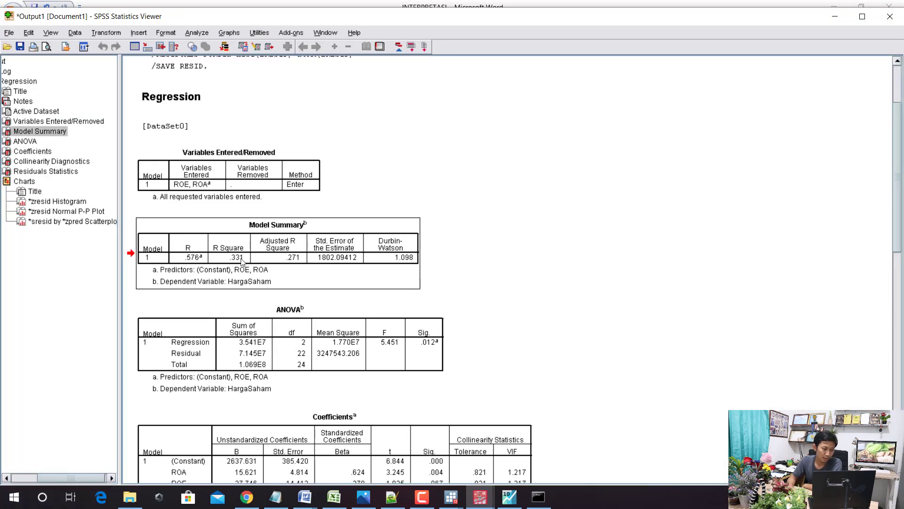
{"action": "double_click", "coordinate": [238, 244]}
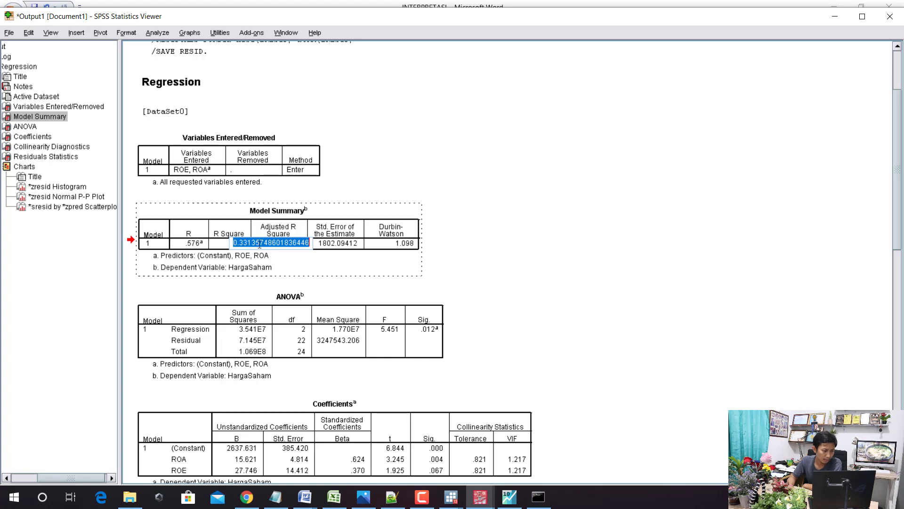
{"action": "left_click", "coordinate": [544, 258]}
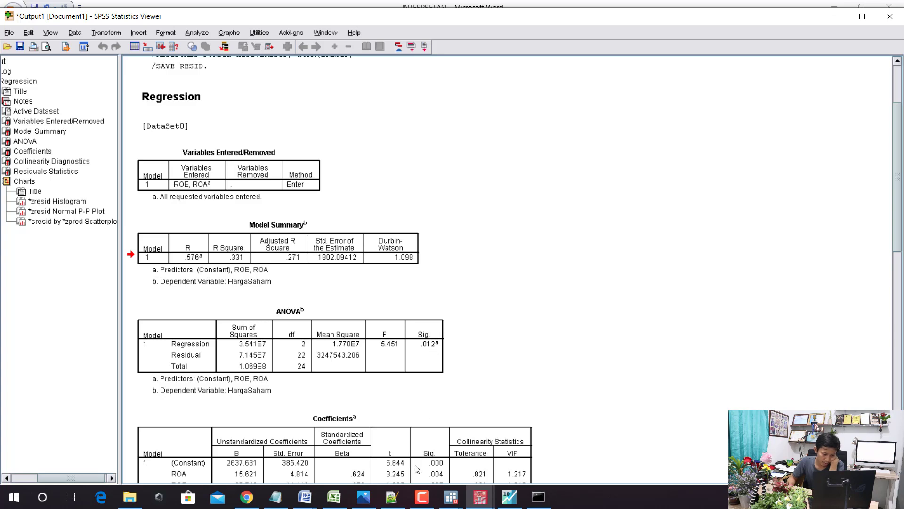
Compare the F and Prob > F entries in the Word document with the SPSS ANOVA table.
{"action": "mouse_move", "coordinate": [305, 497]}
{"action": "left_click", "coordinate": [372, 459]}
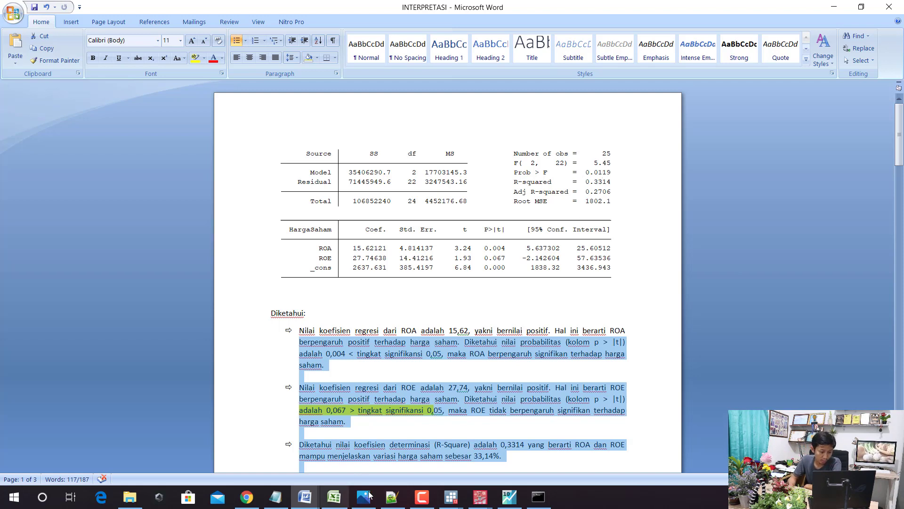
{"action": "left_click", "coordinate": [480, 497]}
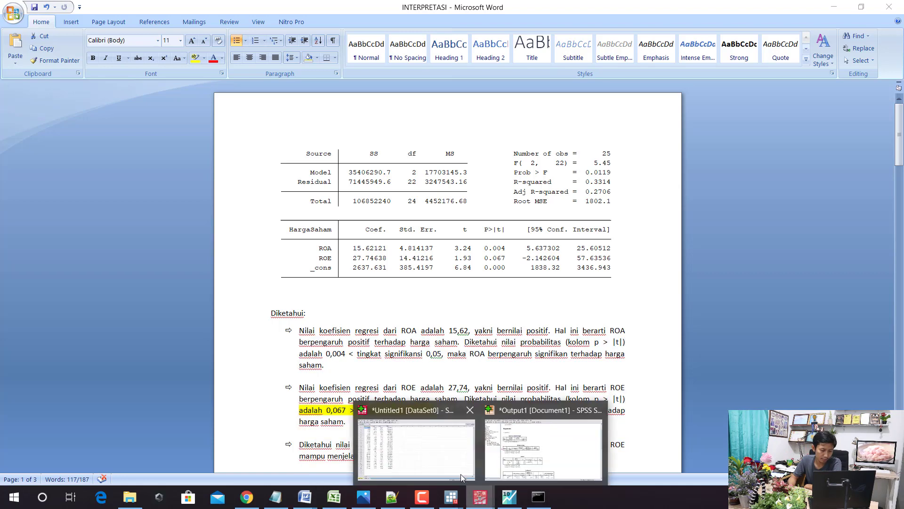
{"action": "left_click", "coordinate": [524, 450]}
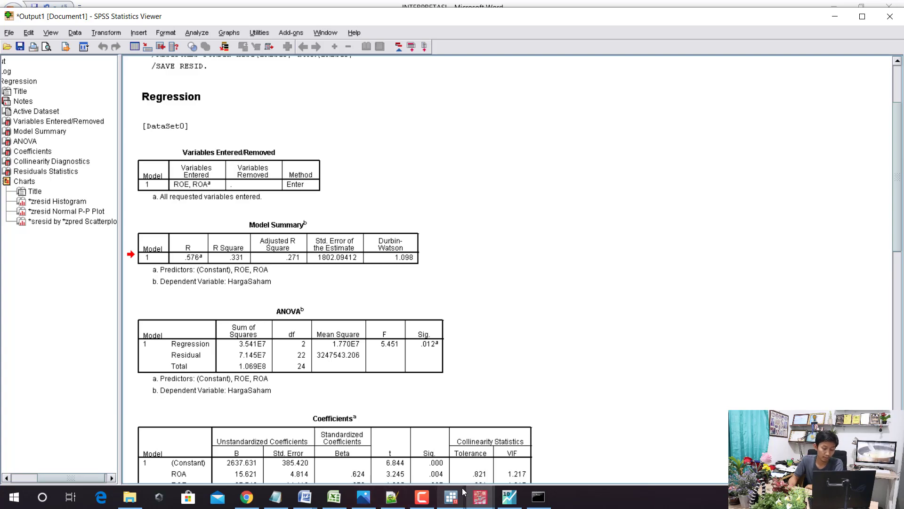
Switch to EViews and estimate a least squares equation with price_close as dependent and roa, roe and a constant as regressors.
{"action": "left_click", "coordinate": [509, 497]}
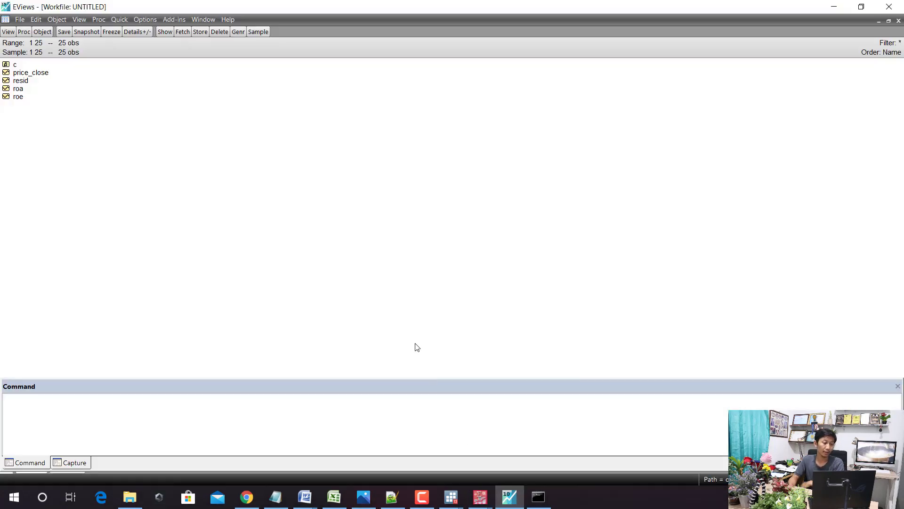
{"action": "left_click", "coordinate": [42, 74]}
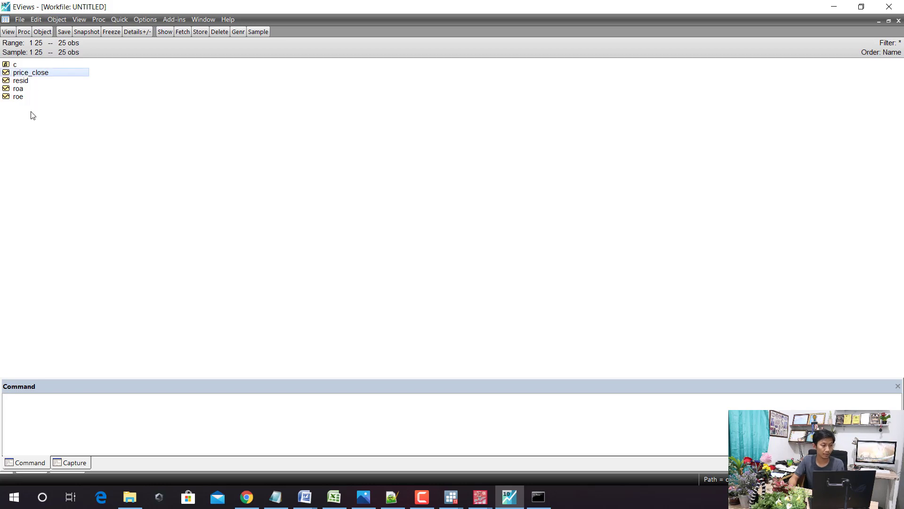
{"action": "left_click", "coordinate": [17, 89], "text": "ctrl"}
{"action": "left_click", "coordinate": [19, 97], "text": "ctrl"}
{"action": "right_click", "coordinate": [13, 94]}
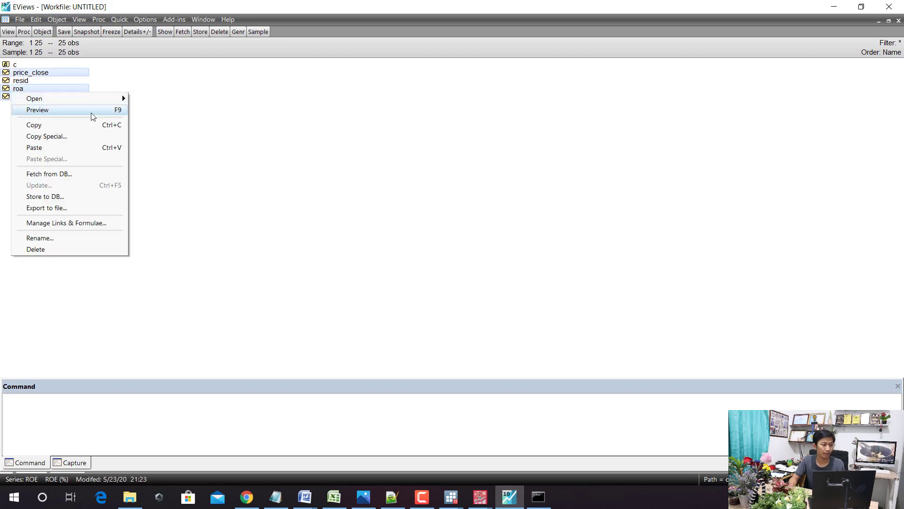
{"action": "mouse_move", "coordinate": [107, 100]}
{"action": "left_click", "coordinate": [161, 109]}
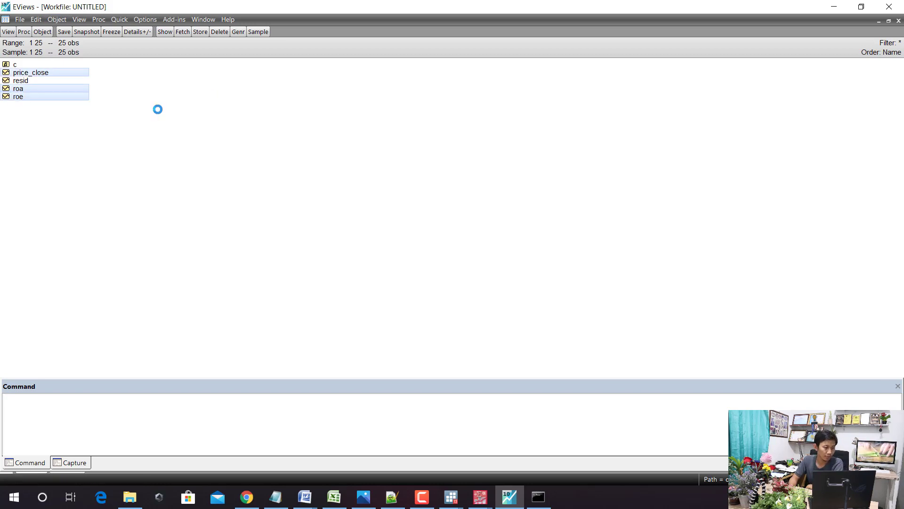
{"action": "left_click", "coordinate": [509, 354]}
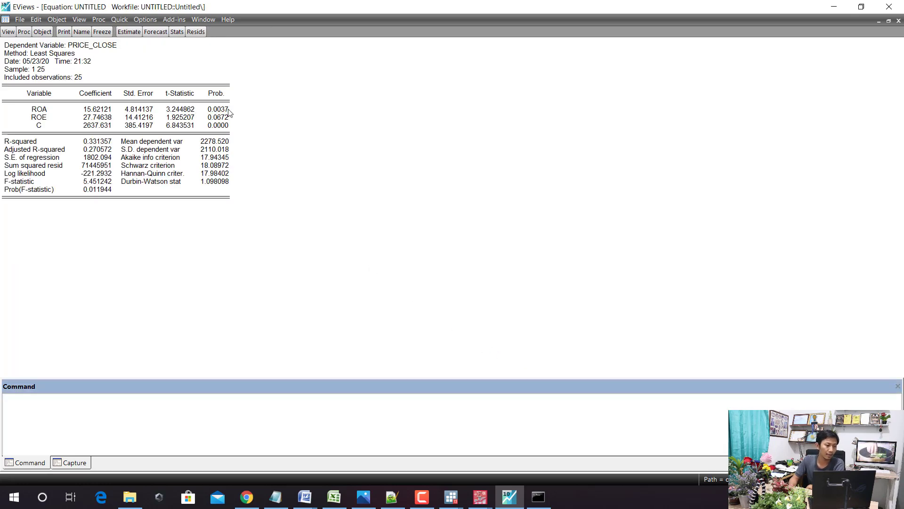
Check the full-precision coefficients of ROA, ROE and the constant and the Prob. values in the EViews regression output.
{"action": "left_click", "coordinate": [84, 110]}
{"action": "left_click", "coordinate": [89, 117]}
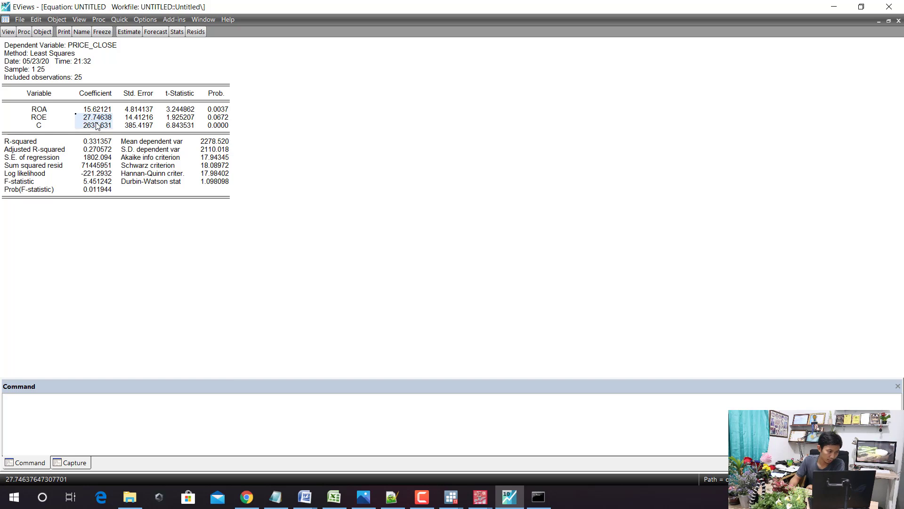
{"action": "key", "text": "Up"}
{"action": "left_click", "coordinate": [94, 118]}
{"action": "left_click", "coordinate": [96, 126]}
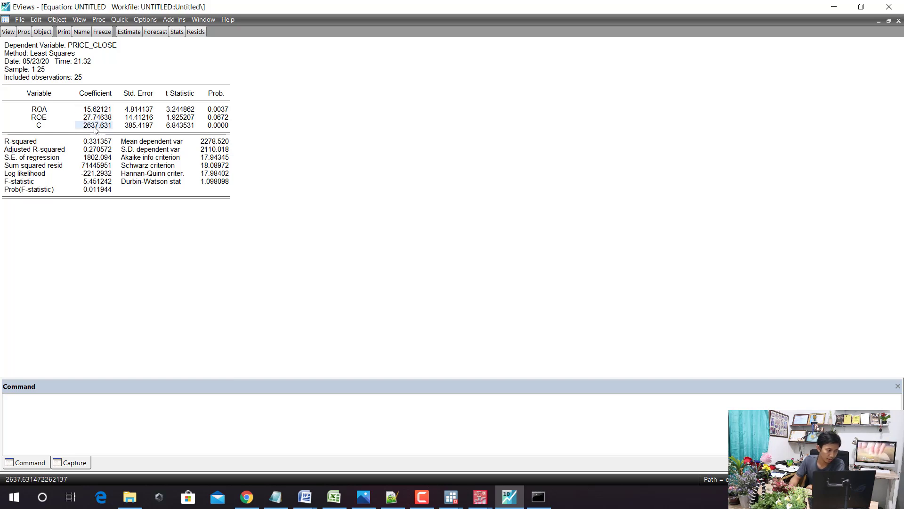
{"action": "left_click", "coordinate": [211, 113]}
{"action": "left_click", "coordinate": [218, 118]}
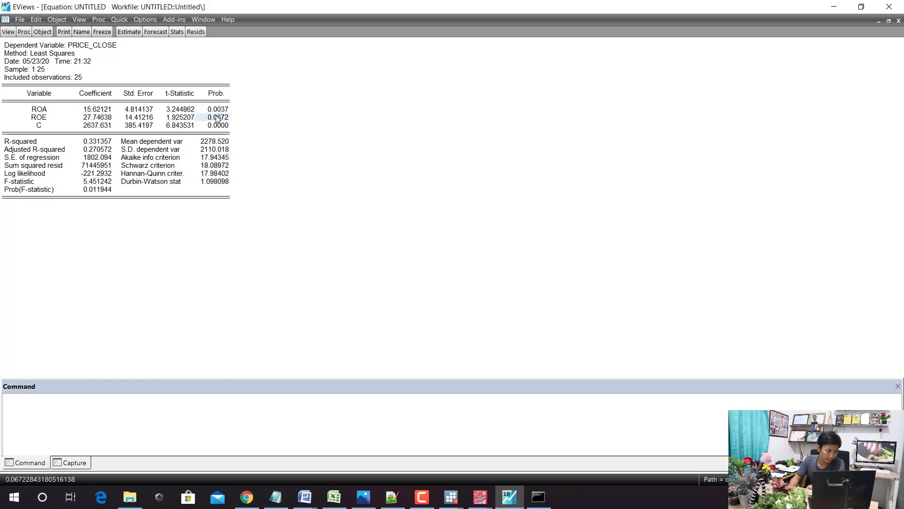
Check the full-precision R-squared, F-statistic and Prob(F-statistic) entries in the EViews output.
{"action": "left_click", "coordinate": [88, 141]}
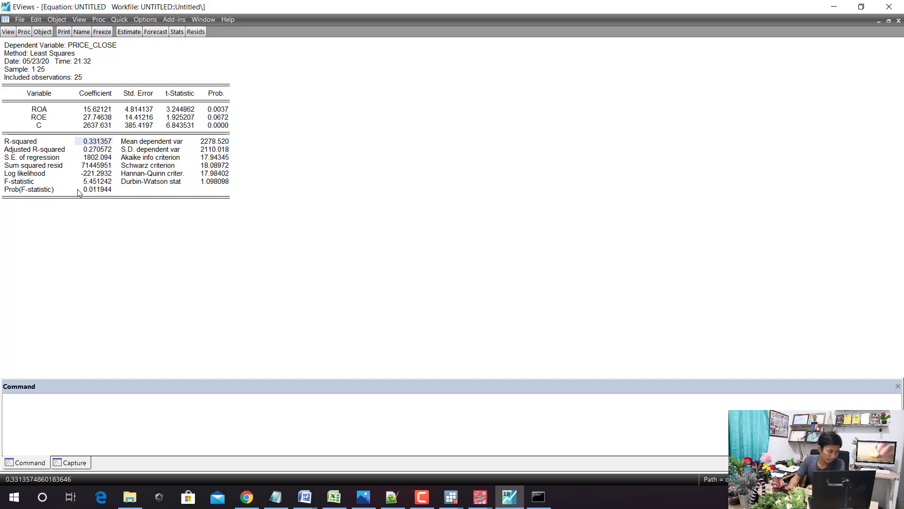
{"action": "left_click", "coordinate": [91, 182]}
{"action": "left_click", "coordinate": [90, 190]}
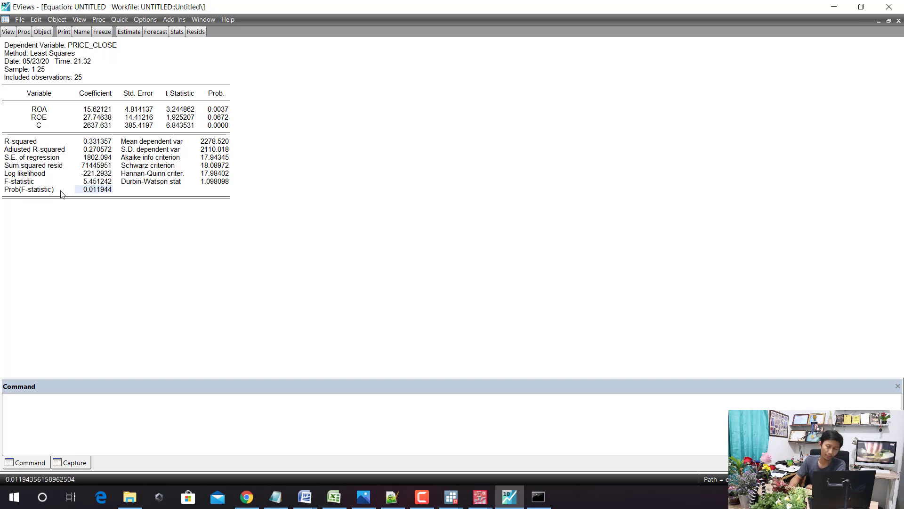
Switch to STATCAL in the Chrome browser and open its Linear Regression (Ordinary Least Squares Method) analysis.
{"action": "left_click", "coordinate": [834, 7]}
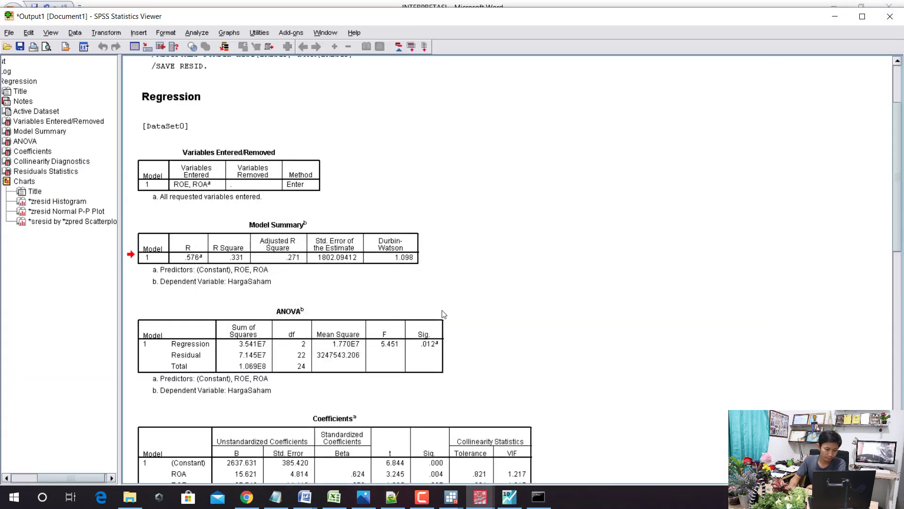
{"action": "left_click", "coordinate": [247, 497]}
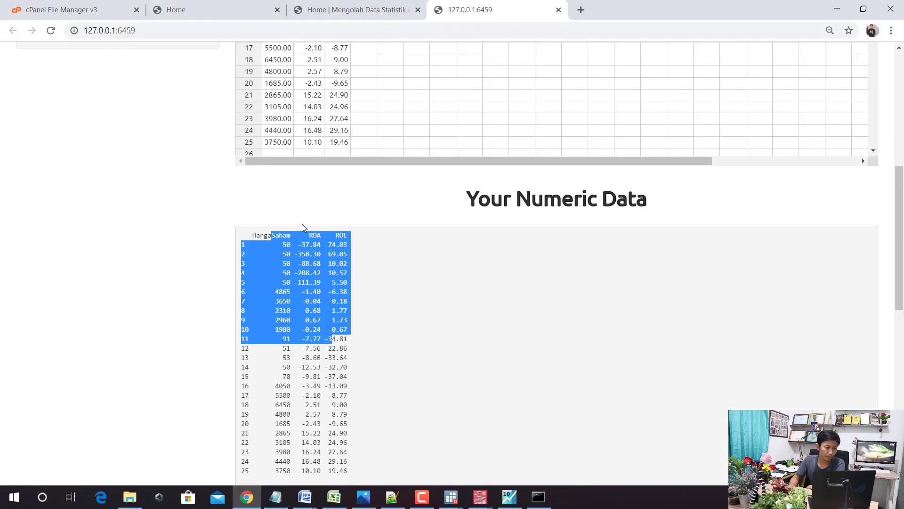
{"action": "scroll", "coordinate": [302, 226], "scroll_direction": "up", "scroll_amount": 8}
{"action": "left_click", "coordinate": [510, 147]}
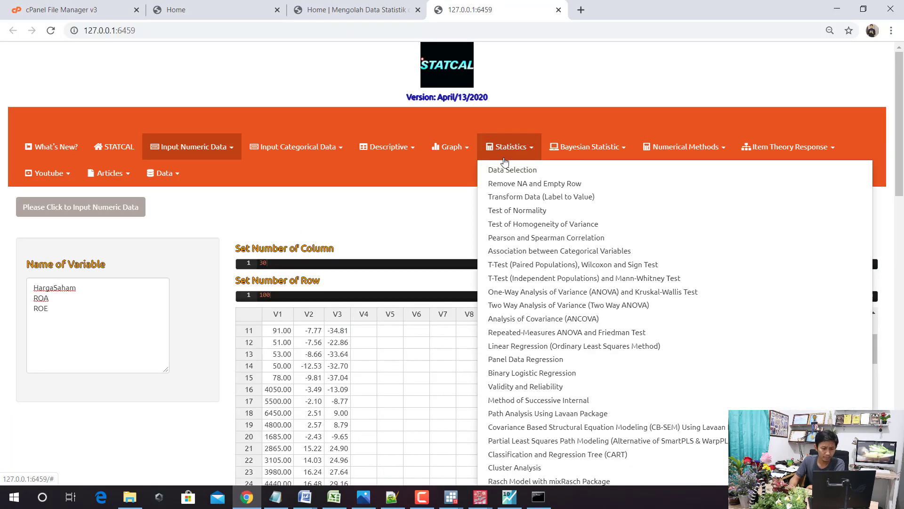
{"action": "left_click", "coordinate": [534, 349]}
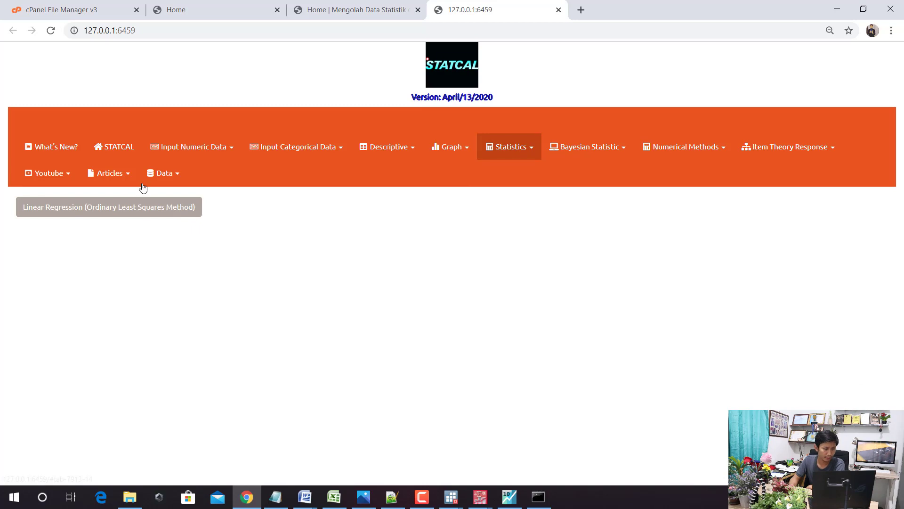
{"action": "left_click", "coordinate": [132, 214]}
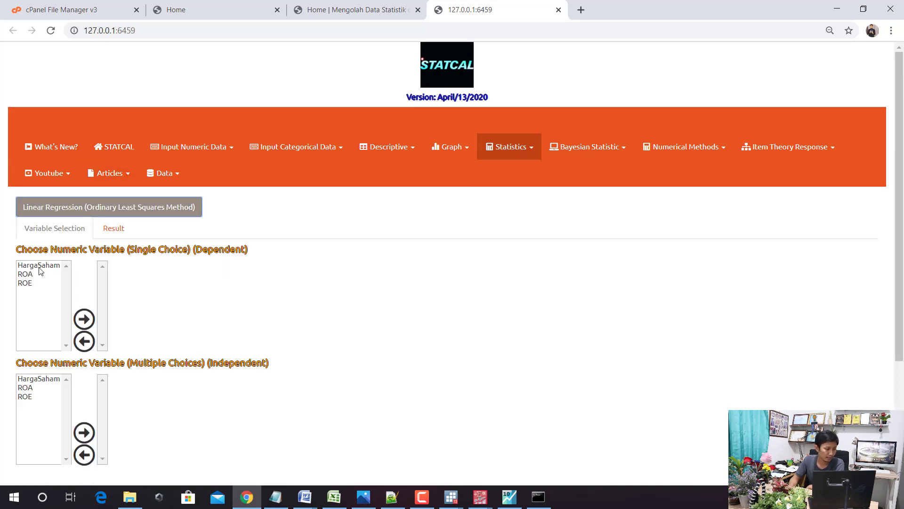
Assign HargaSaham as the dependent variable and ROA and ROE as the independent variables of the regression.
{"action": "double_click", "coordinate": [40, 266]}
{"action": "scroll", "coordinate": [28, 239], "scroll_direction": "down", "scroll_amount": 3}
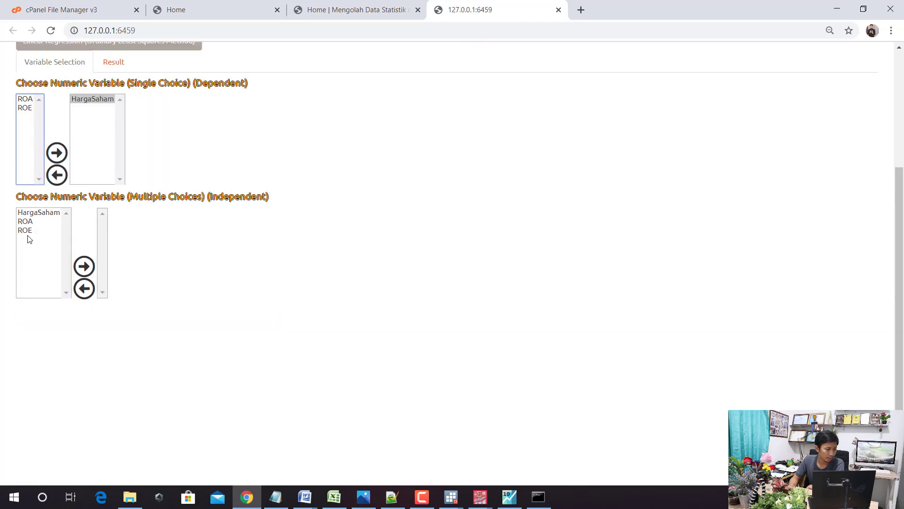
{"action": "left_click_drag", "start_coordinate": [26, 221], "coordinate": [26, 230]}
{"action": "left_click", "coordinate": [84, 266]}
{"action": "scroll", "coordinate": [157, 214], "scroll_direction": "up", "scroll_amount": 3}
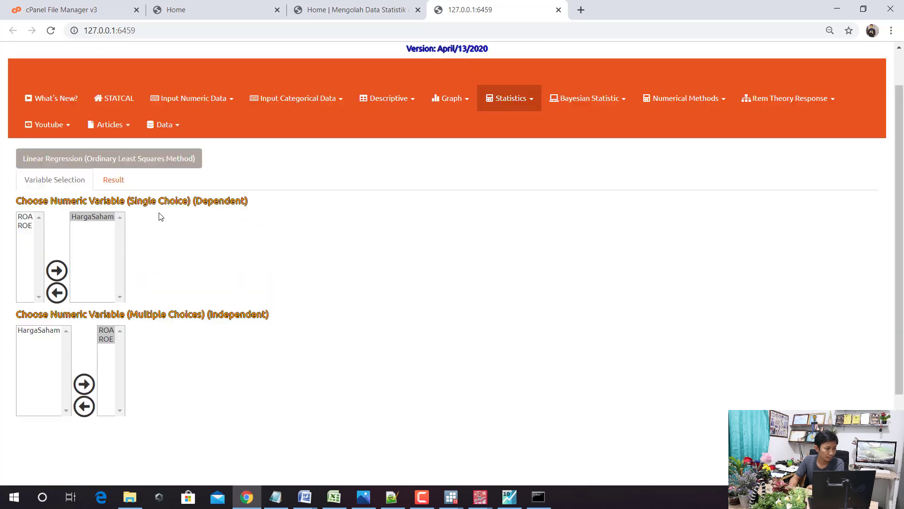
Show the regression's F-Test result and compare its F statistic and p-value with the Stata output in the INTERPRETASI Word document.
{"action": "left_click", "coordinate": [107, 185]}
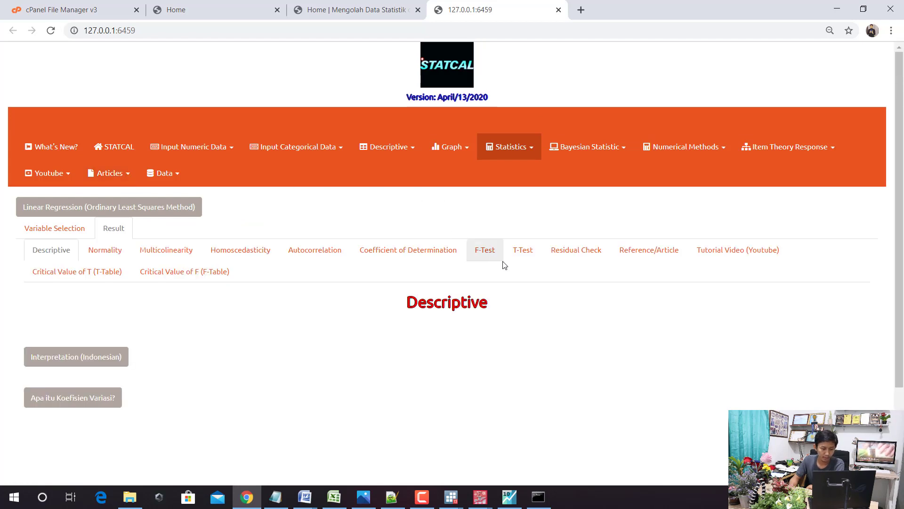
{"action": "left_click", "coordinate": [495, 252]}
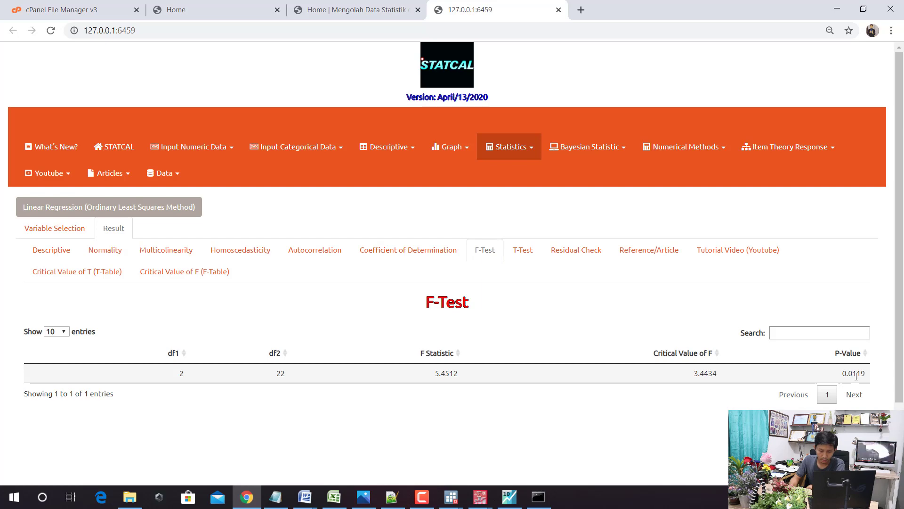
{"action": "left_click", "coordinate": [305, 497]}
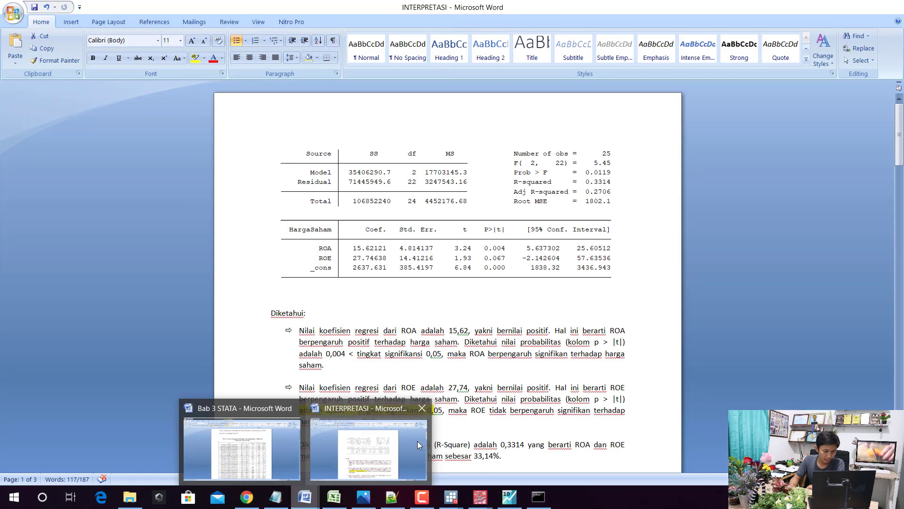
{"action": "left_click", "coordinate": [418, 441]}
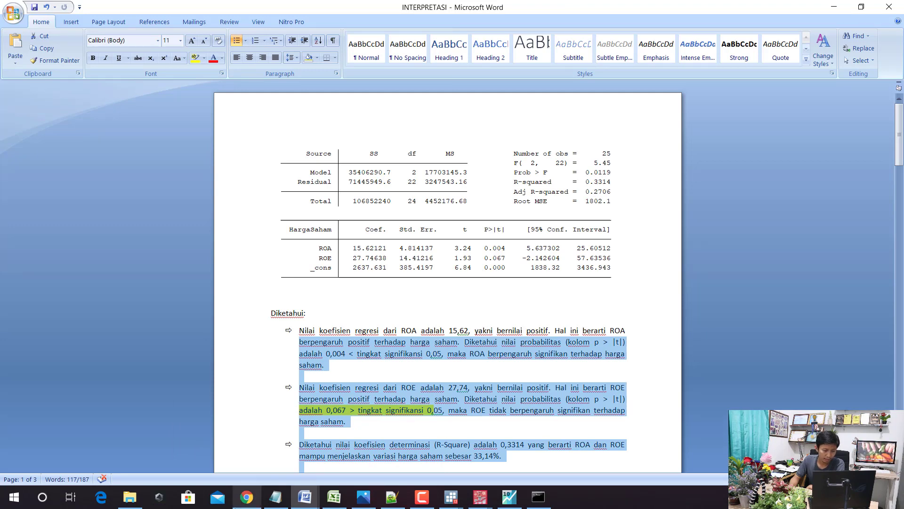
Show the Coefficient of Determination result in STATCAL and compare its R-Square with the SPSS Model Summary and the EViews R-squared.
{"action": "left_click", "coordinate": [247, 497]}
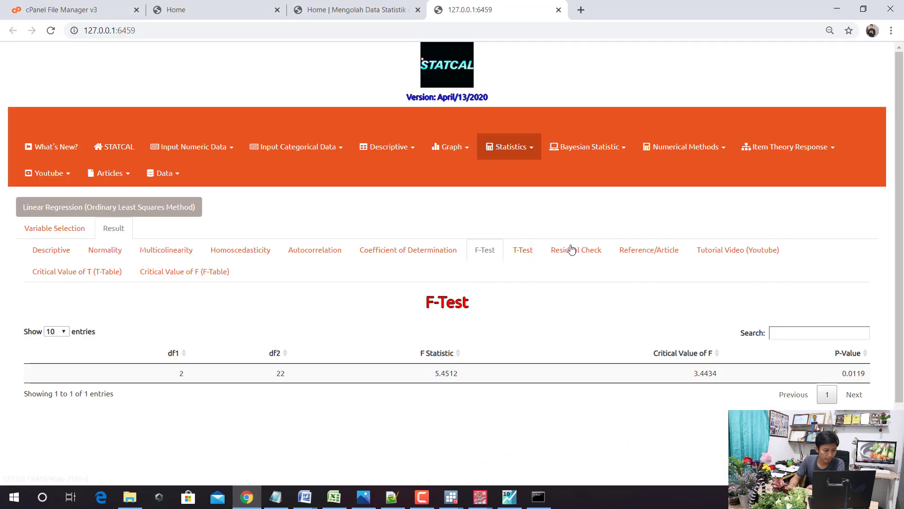
{"action": "left_click", "coordinate": [450, 249]}
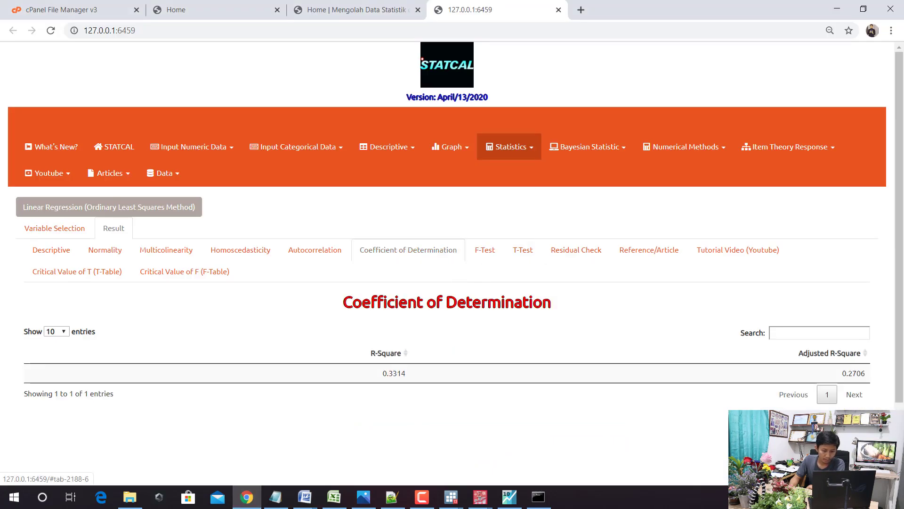
{"action": "left_click_drag", "start_coordinate": [382, 374], "coordinate": [402, 383]}
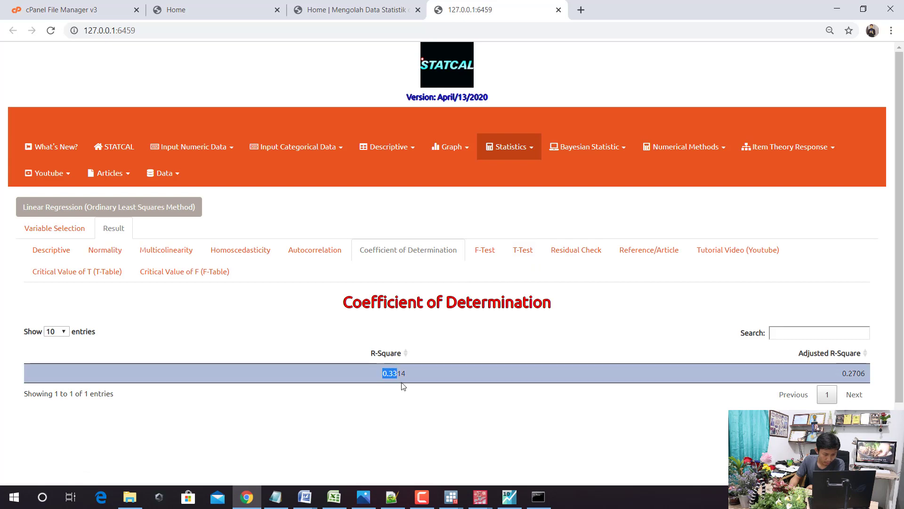
{"action": "mouse_move", "coordinate": [451, 494]}
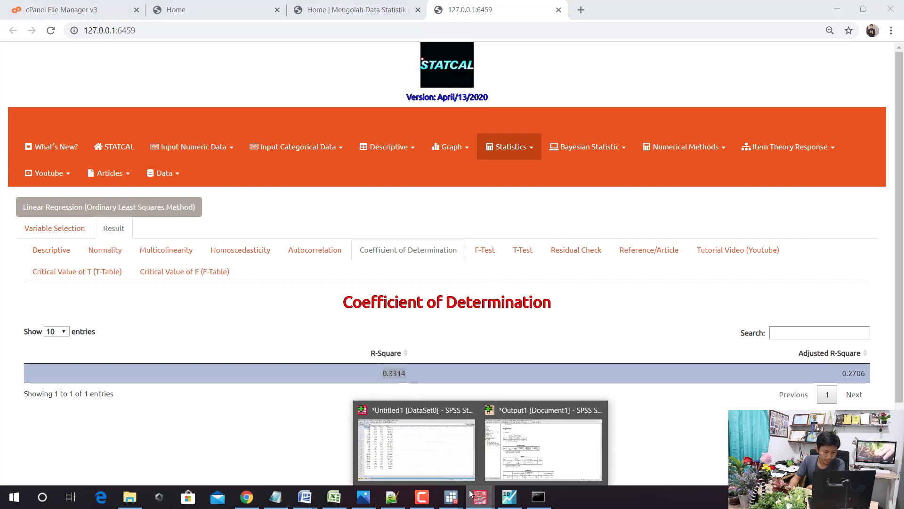
{"action": "left_click", "coordinate": [515, 464]}
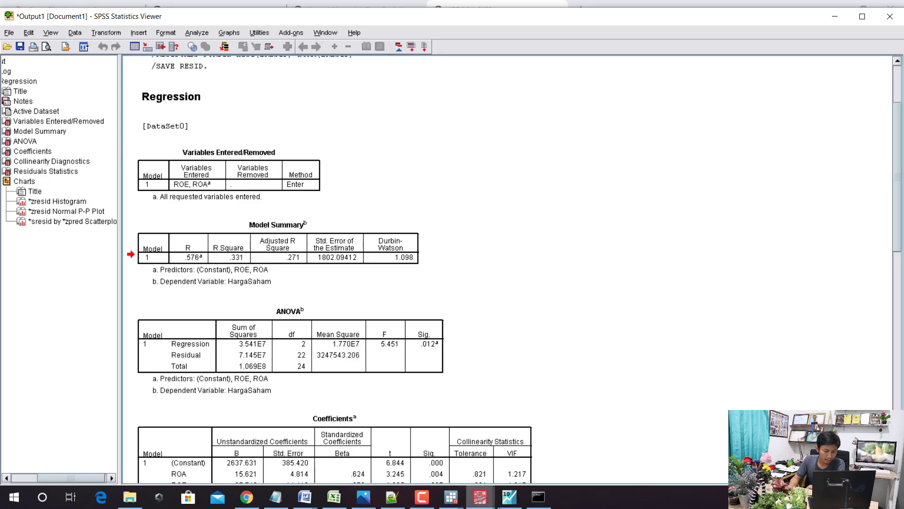
{"action": "left_click", "coordinate": [510, 497]}
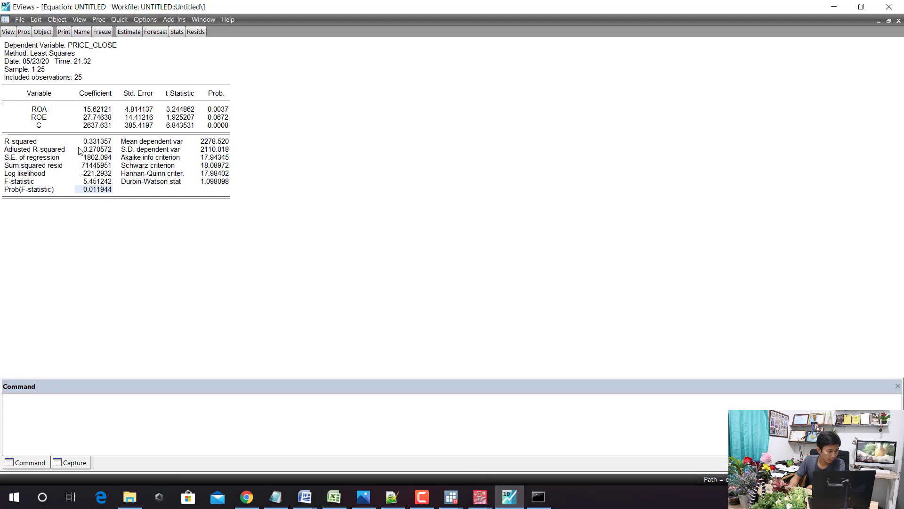
{"action": "left_click", "coordinate": [86, 142]}
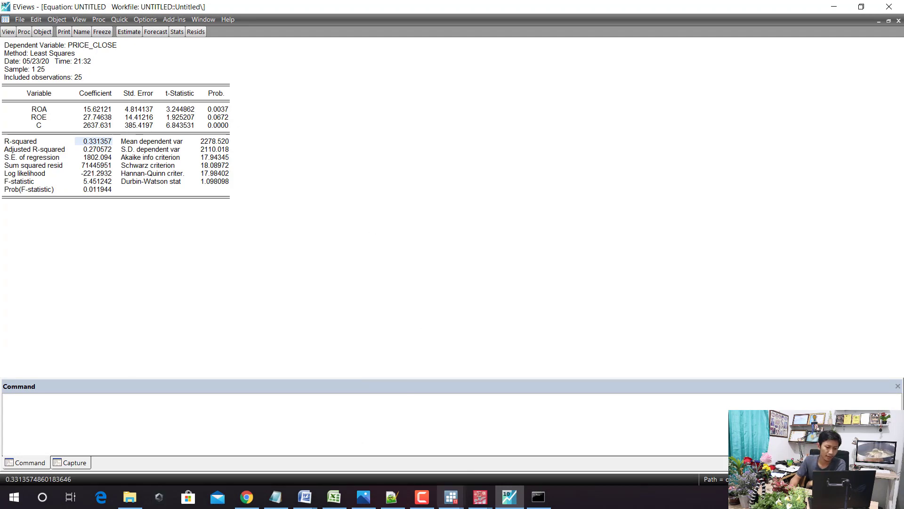
Return to STATCAL, show the T-Test result and compare the ROA and ROE p-values with the INTERPRETASI Word document.
{"action": "left_click", "coordinate": [236, 501]}
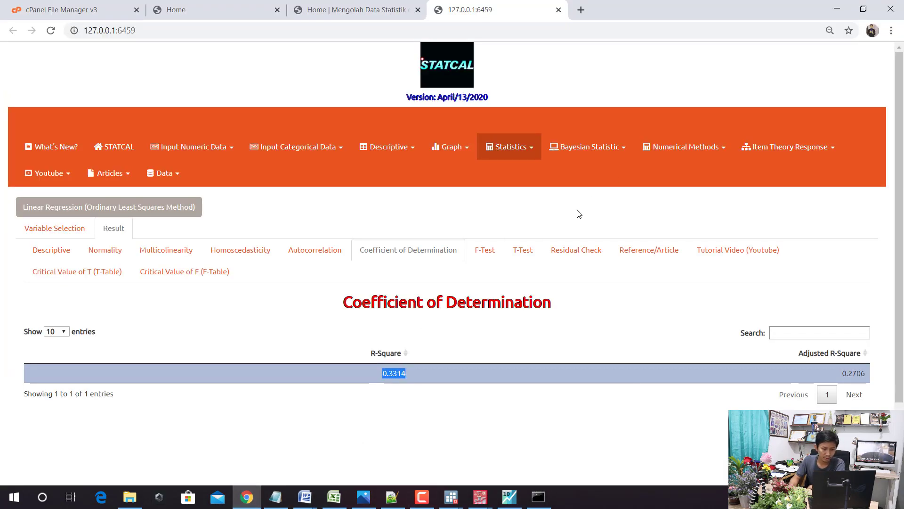
{"action": "left_click", "coordinate": [526, 251]}
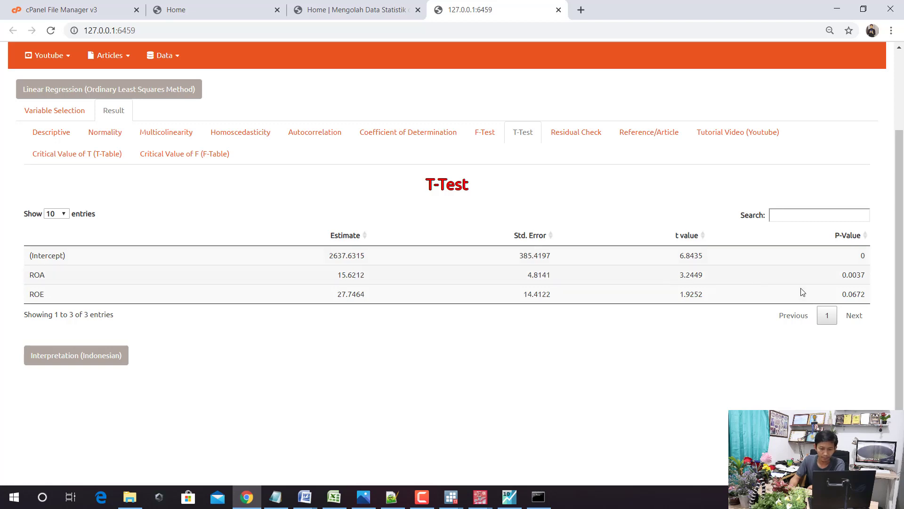
{"action": "left_click", "coordinate": [843, 275]}
{"action": "left_click_drag", "start_coordinate": [842, 275], "coordinate": [865, 276]}
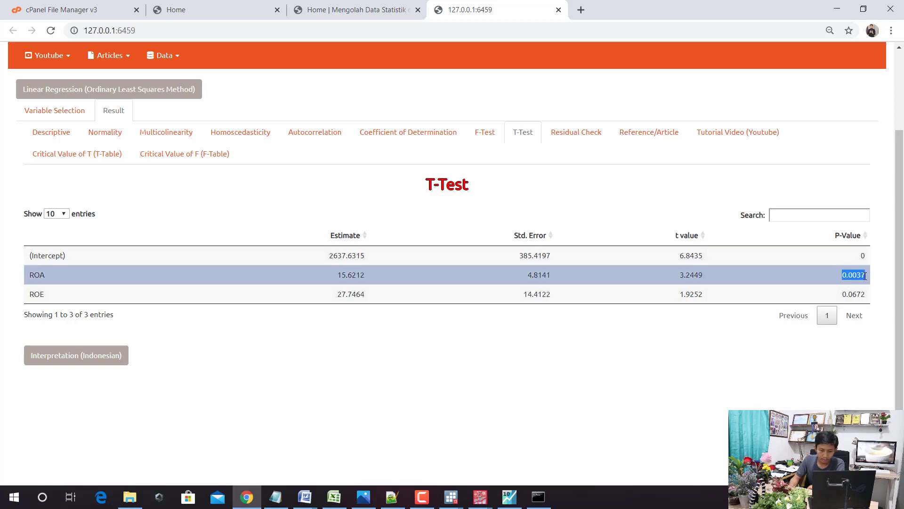
{"action": "left_click", "coordinate": [304, 497]}
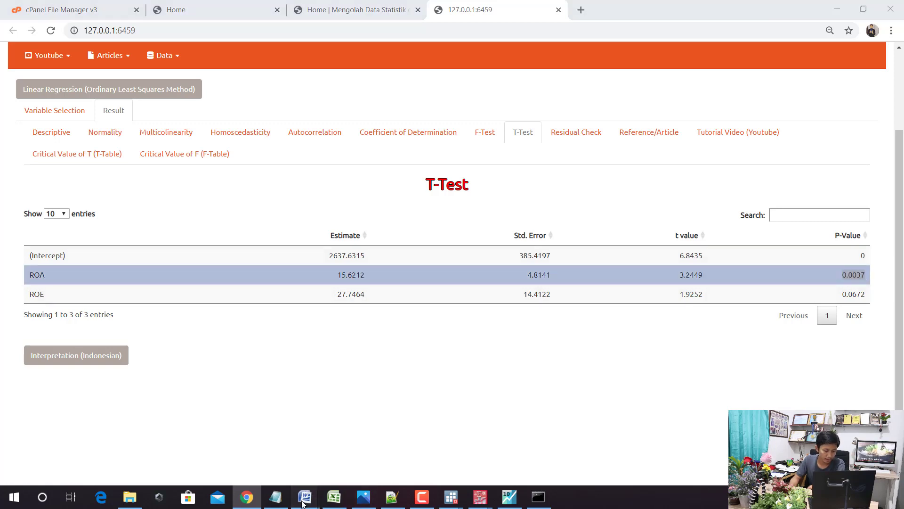
{"action": "left_click", "coordinate": [381, 441]}
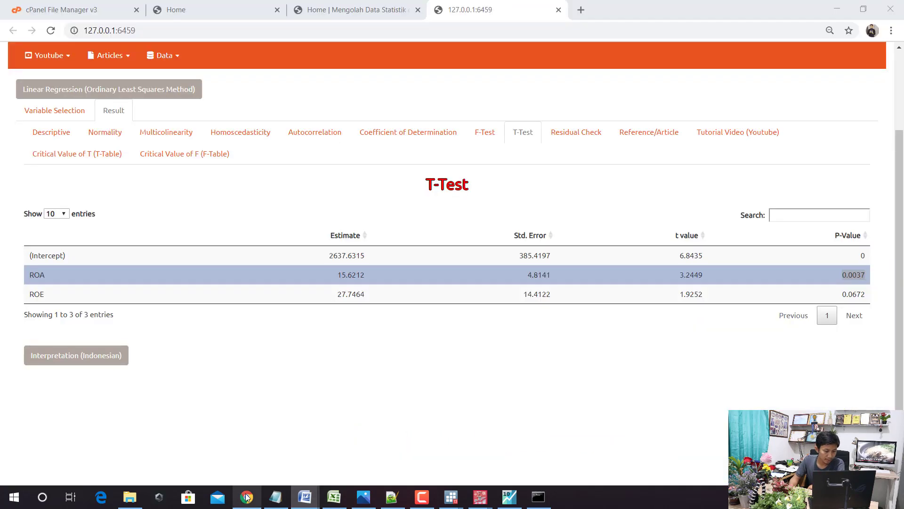
{"action": "left_click", "coordinate": [247, 497]}
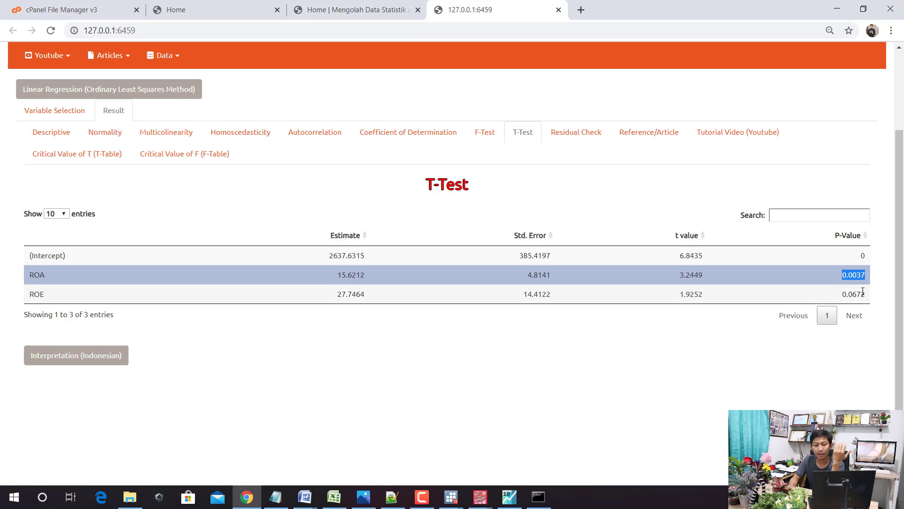
{"action": "left_click", "coordinate": [855, 279]}
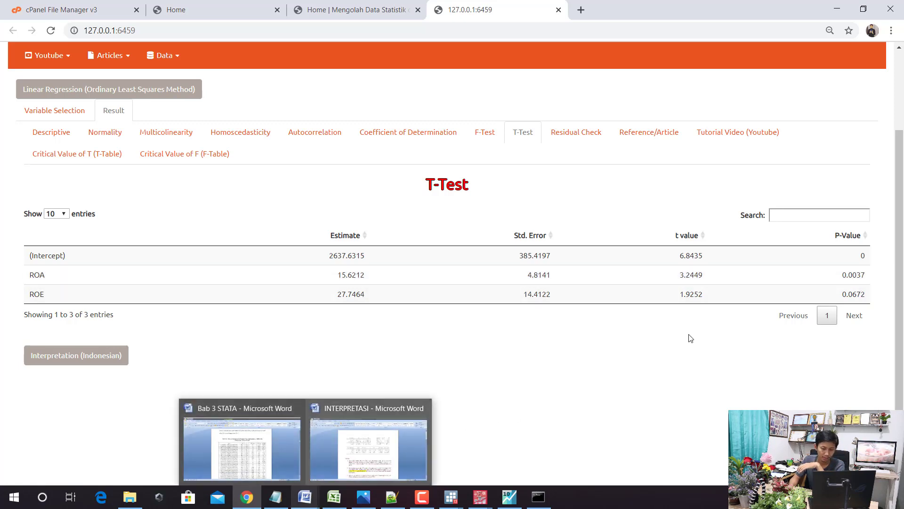
Switch to the INTERPRETASI Word document and review the written regression interpretation and the residual normality plot with the Shapiro-Wilk test.
{"action": "mouse_move", "coordinate": [305, 497]}
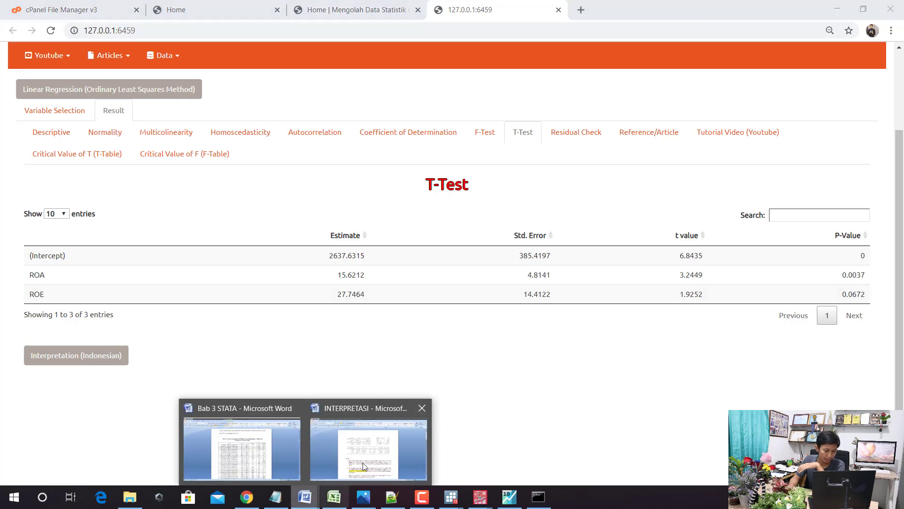
{"action": "left_click", "coordinate": [363, 462]}
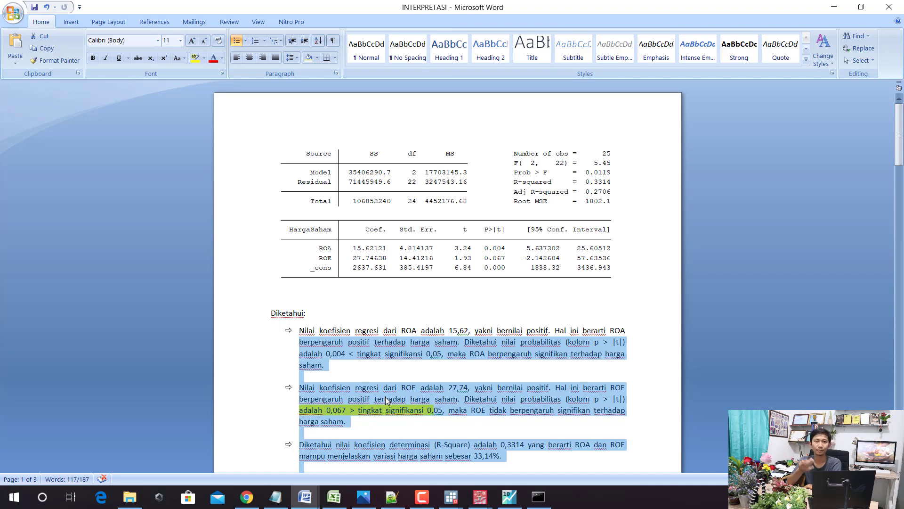
{"action": "scroll", "coordinate": [467, 350], "scroll_direction": "down", "scroll_amount": 3}
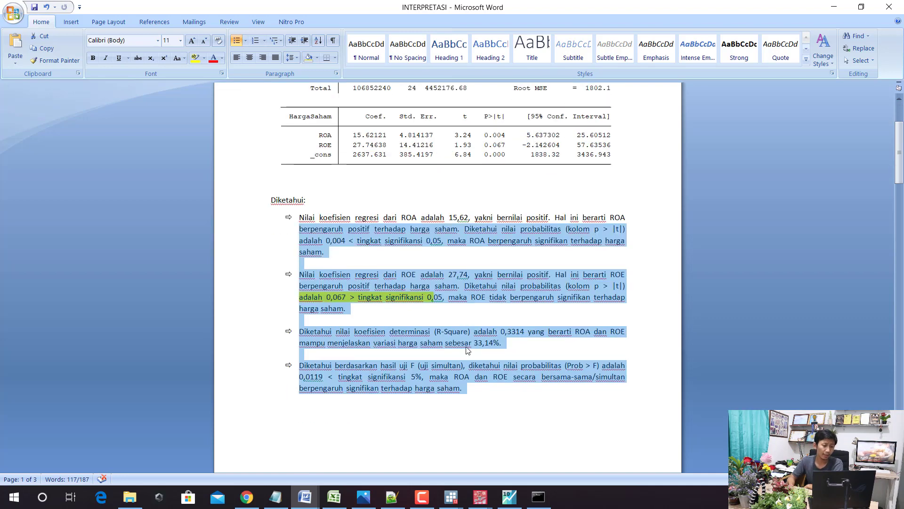
{"action": "scroll", "coordinate": [468, 350], "scroll_direction": "down", "scroll_amount": 12}
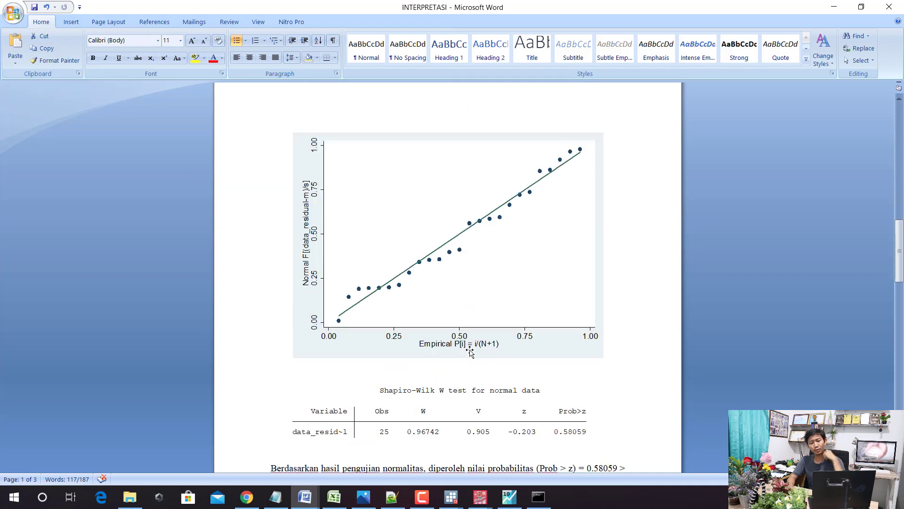
Switch from the INTERPRETASI document to the Stata results window.
{"action": "scroll", "coordinate": [470, 351], "scroll_direction": "down", "scroll_amount": 2}
{"action": "left_click", "coordinate": [368, 499]}
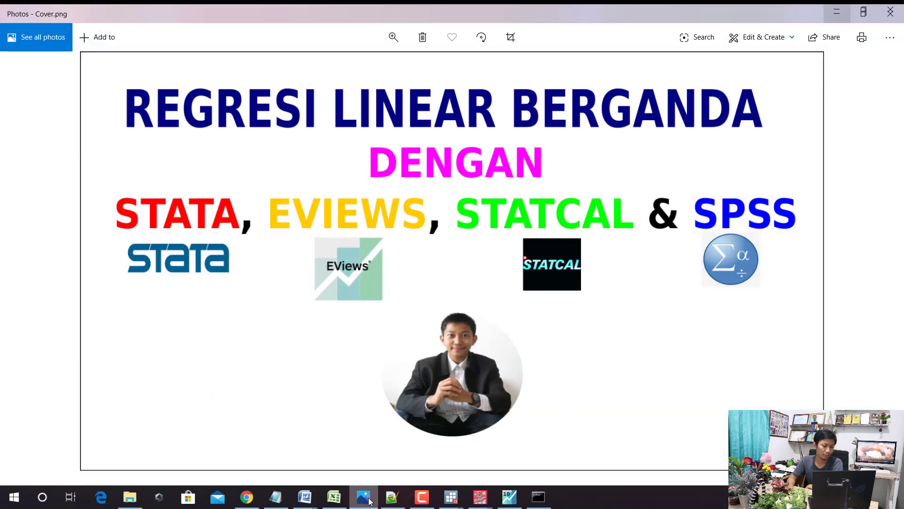
{"action": "left_click", "coordinate": [370, 501]}
{"action": "mouse_move", "coordinate": [451, 497]}
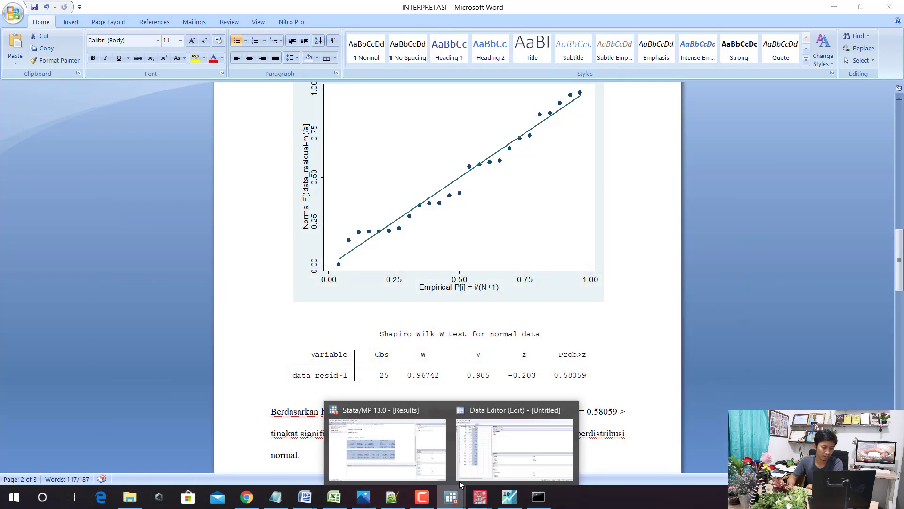
{"action": "left_click", "coordinate": [434, 453]}
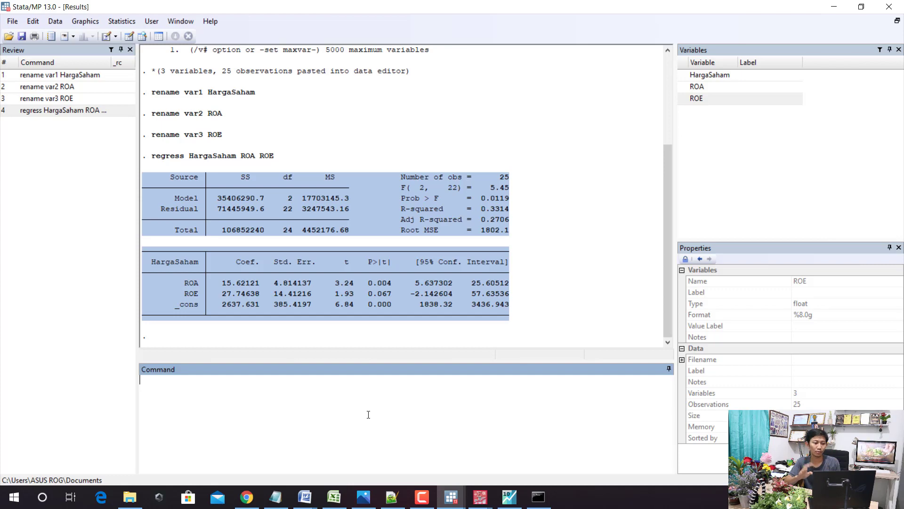
Generate the regression residuals as a new variable in Stata by running "predict data_residual, residuals".
{"action": "left_click", "coordinate": [275, 497]}
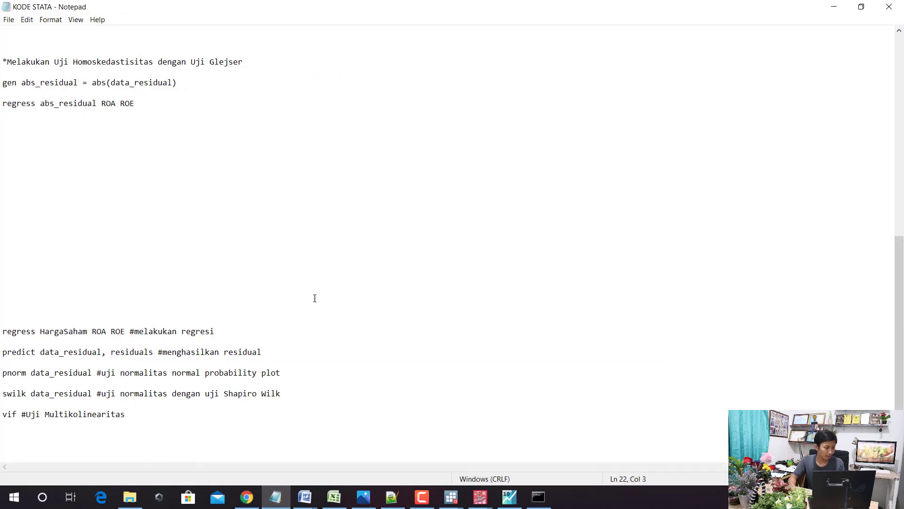
{"action": "left_click", "coordinate": [834, 6]}
{"action": "type", "text": "pr"}
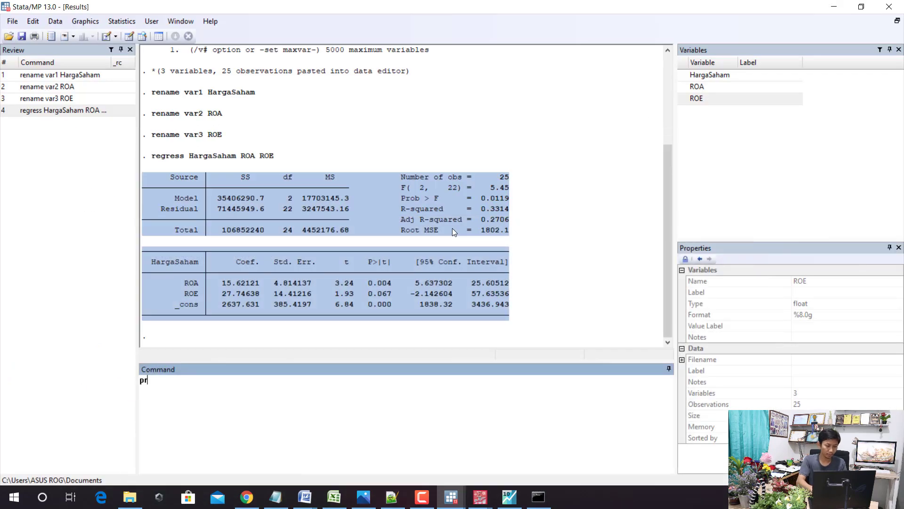
{"action": "type", "text": "edict"}
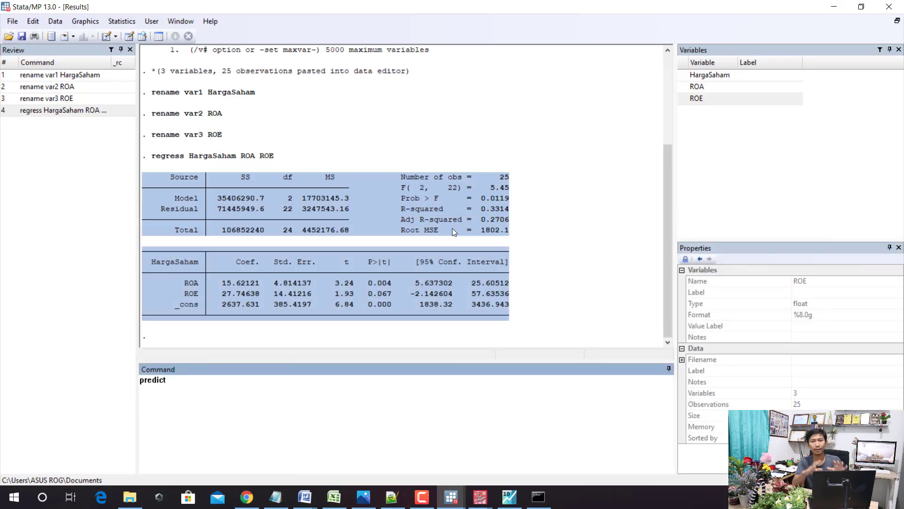
{"action": "type", "text": " d"}
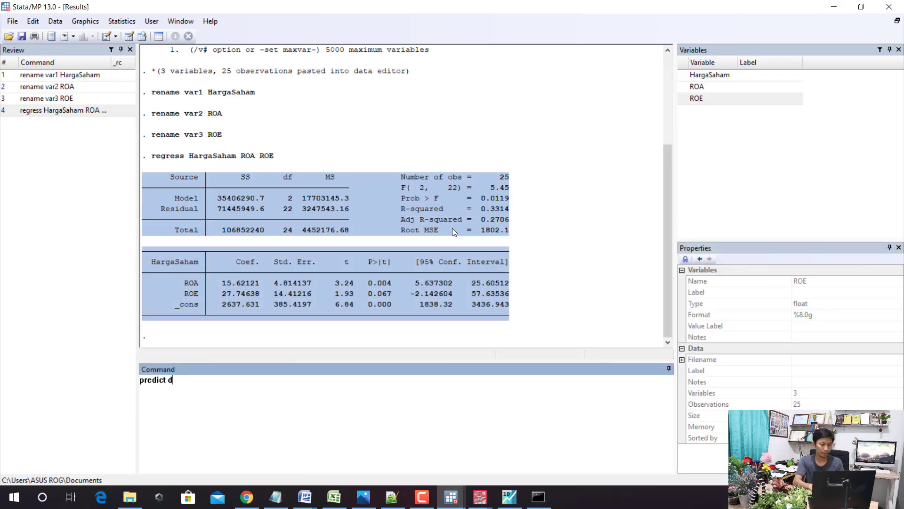
{"action": "type", "text": "ata_residual"}
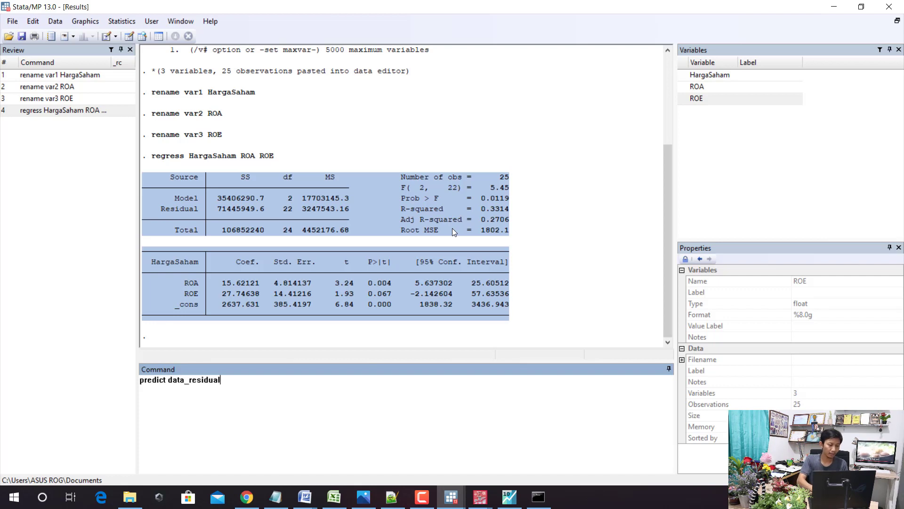
{"action": "type", "text": ", residuals"}
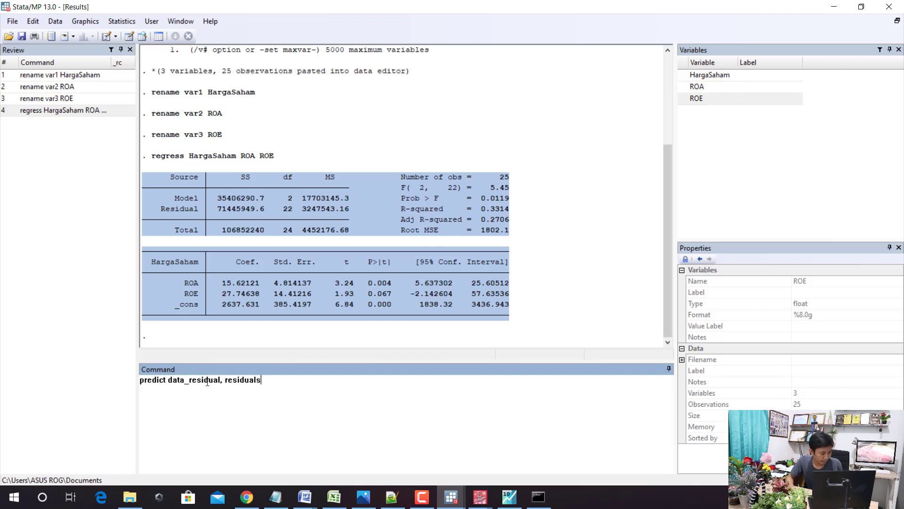
{"action": "left_click_drag", "start_coordinate": [219, 381], "coordinate": [168, 380]}
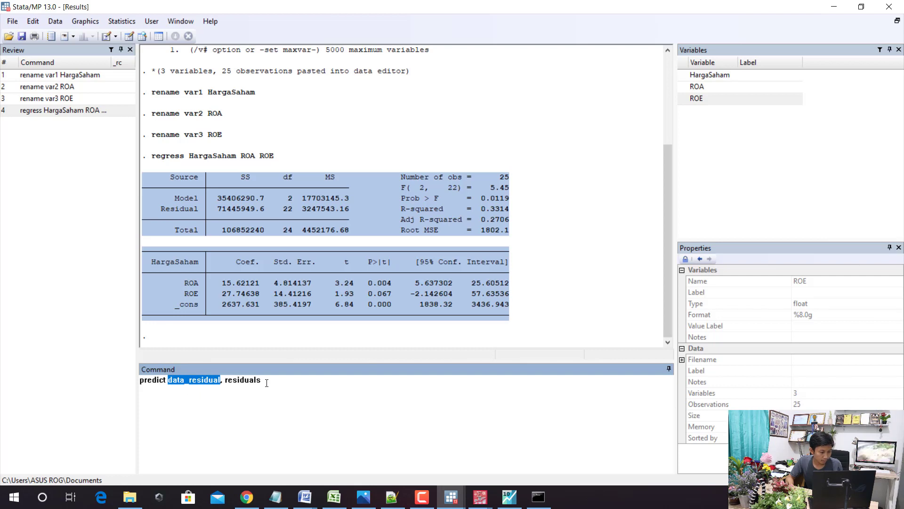
{"action": "left_click_drag", "start_coordinate": [261, 380], "coordinate": [225, 381]}
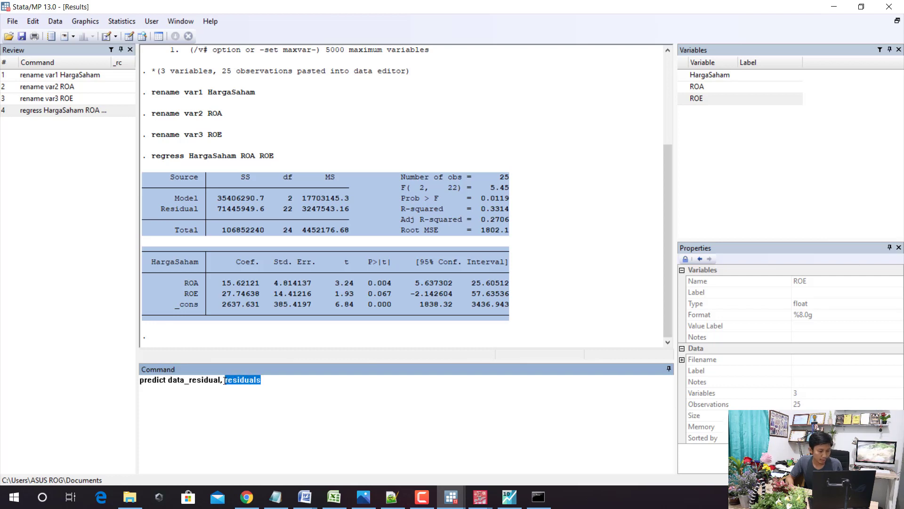
{"action": "left_click", "coordinate": [280, 382]}
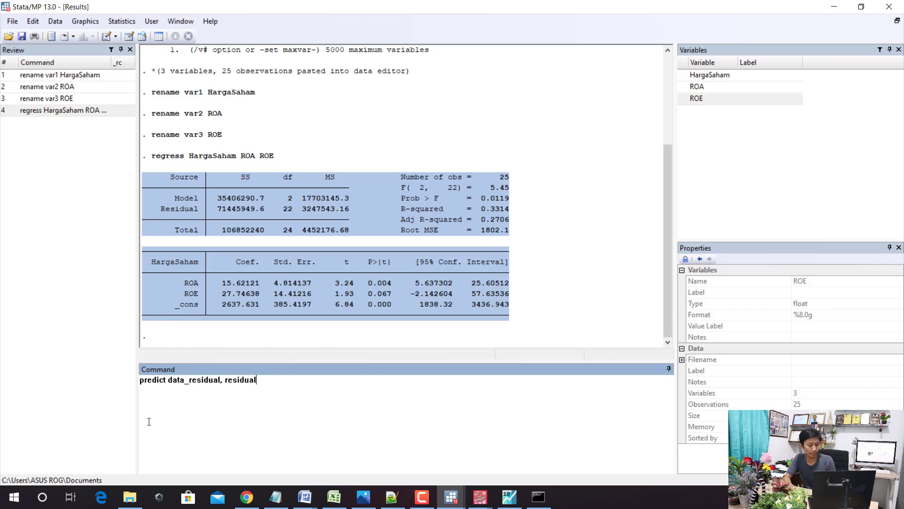
{"action": "key", "text": "Return"}
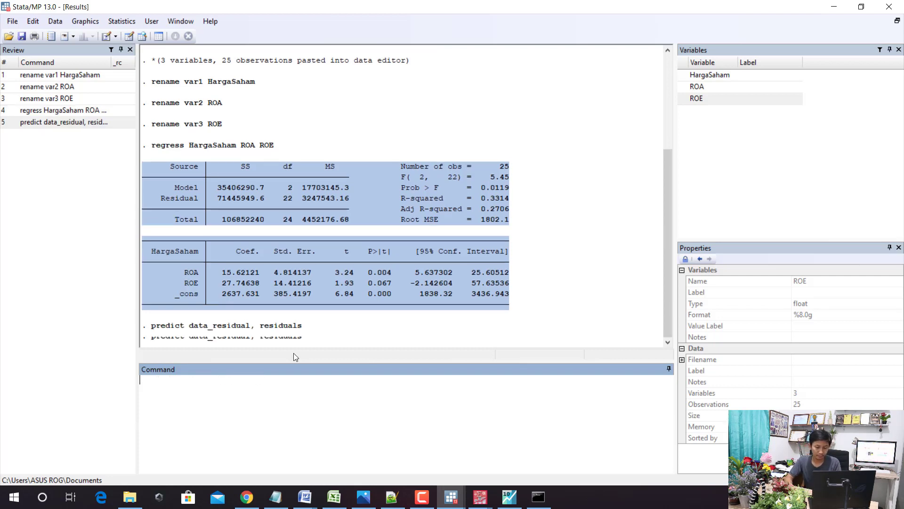
Inspect the data_residual variable in Stata and select its whole column of values in the Data Editor.
{"action": "left_click", "coordinate": [736, 111]}
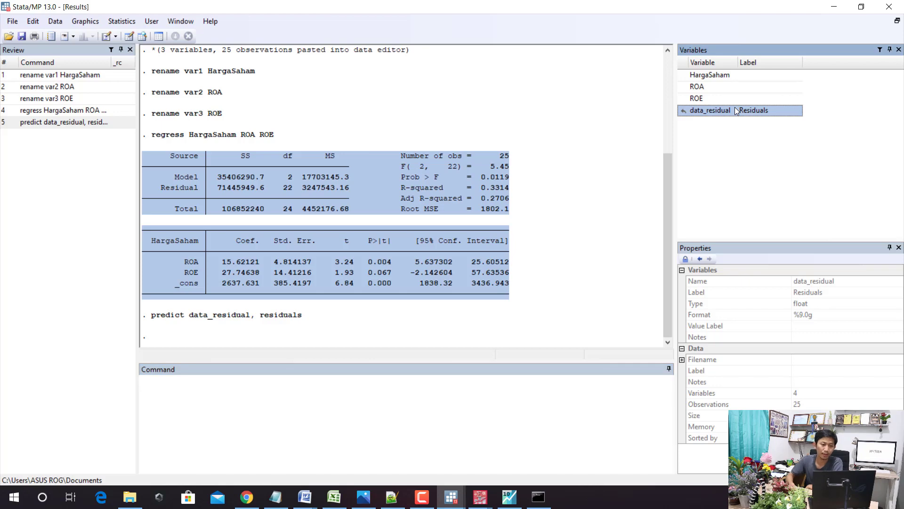
{"action": "left_click", "coordinate": [835, 9]}
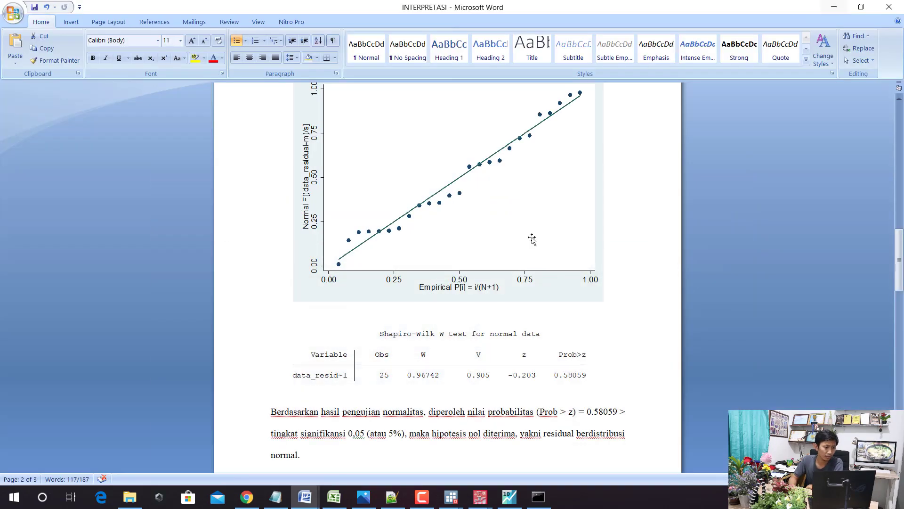
{"action": "left_click", "coordinate": [516, 492]}
{"action": "mouse_move", "coordinate": [451, 495]}
{"action": "mouse_move", "coordinate": [516, 442]}
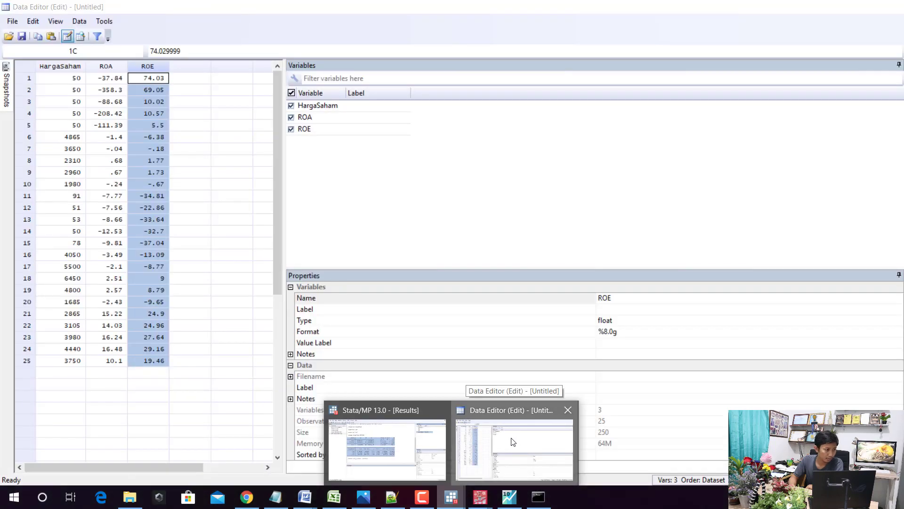
{"action": "left_click", "coordinate": [514, 442]}
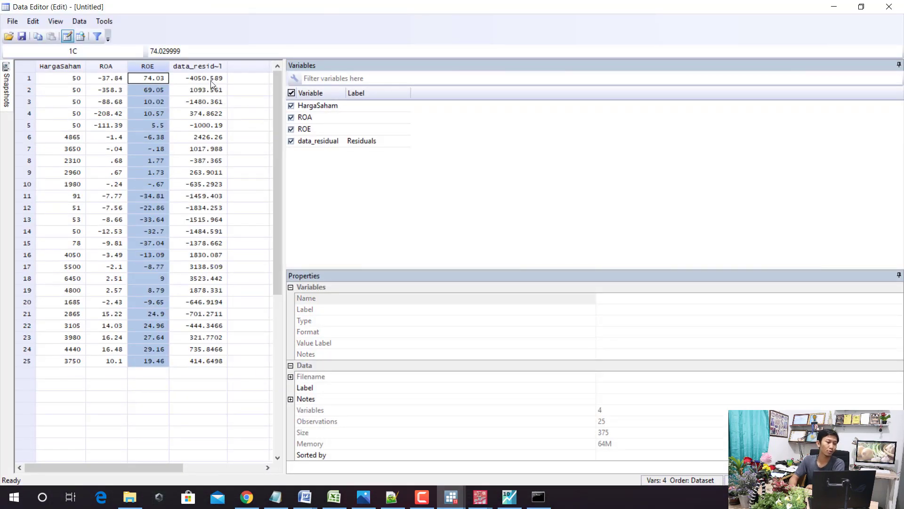
{"action": "left_click", "coordinate": [211, 80]}
{"action": "key", "text": "ctrl+shift+Down"}
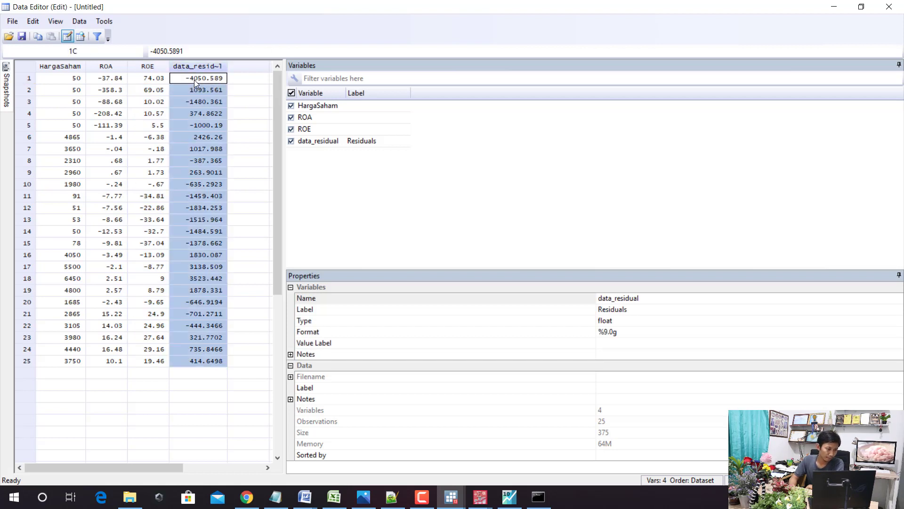
Switch to the SPSS data editor and view the RES_1 residuals, selecting the first value for comparison.
{"action": "mouse_move", "coordinate": [471, 499]}
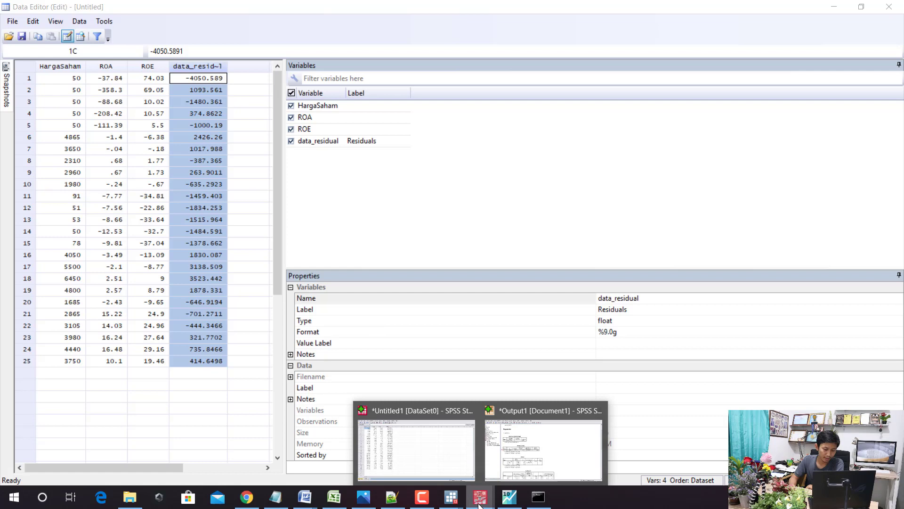
{"action": "left_click", "coordinate": [438, 448]}
{"action": "left_click", "coordinate": [258, 81]}
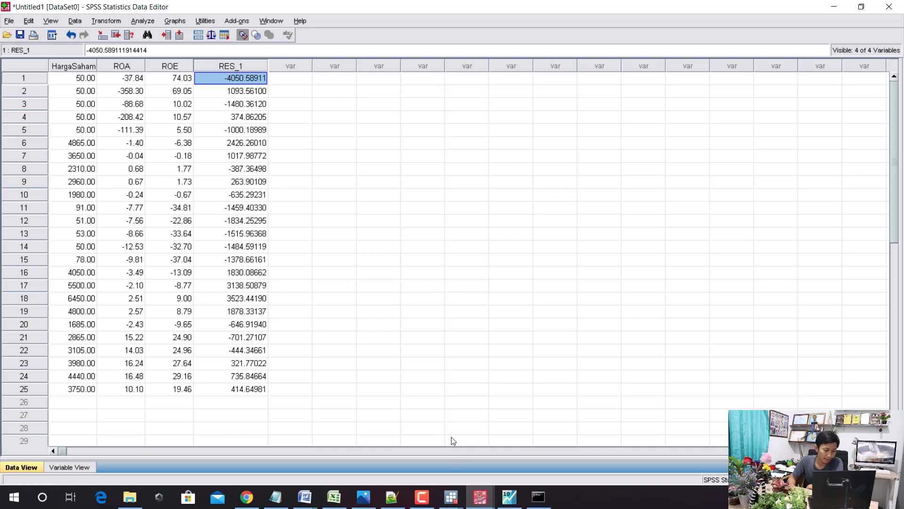
Switch to EViews, view the values of the resid series, and return to the maximized workfile.
{"action": "left_click", "coordinate": [514, 497]}
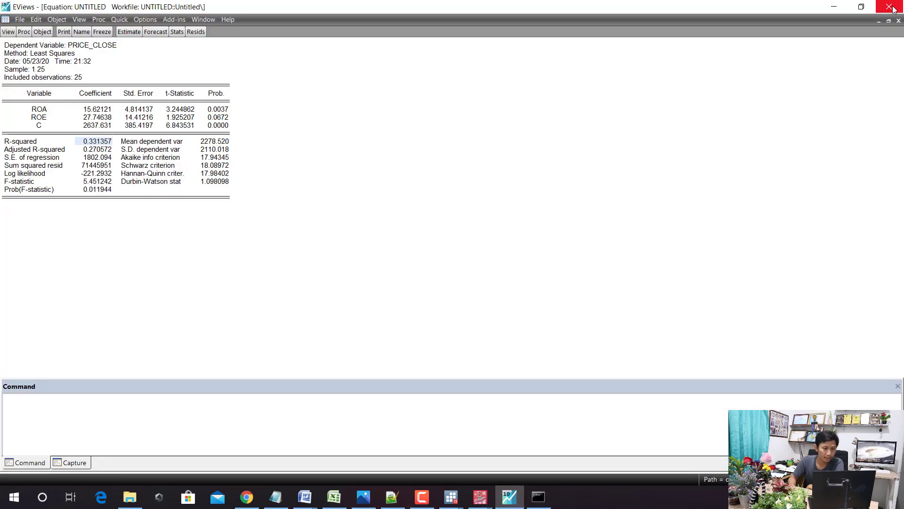
{"action": "left_click", "coordinate": [879, 20]}
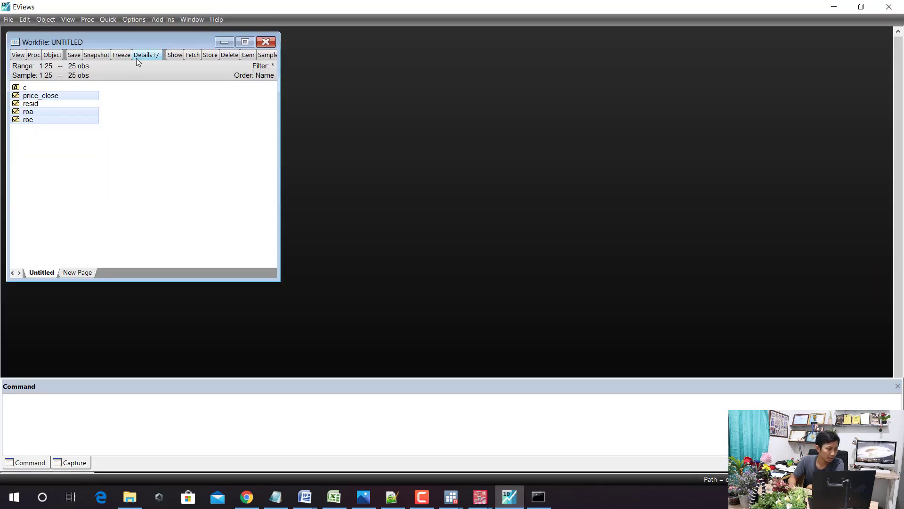
{"action": "double_click", "coordinate": [41, 104]}
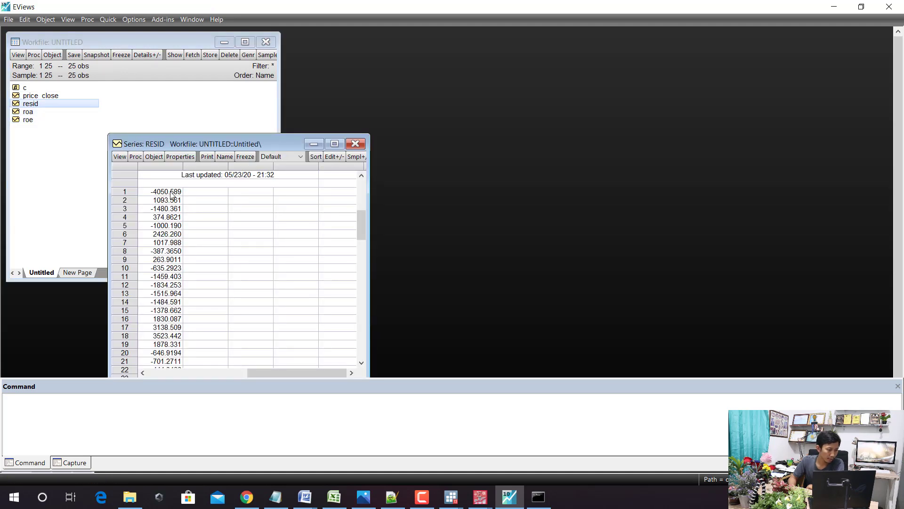
{"action": "left_click", "coordinate": [319, 145]}
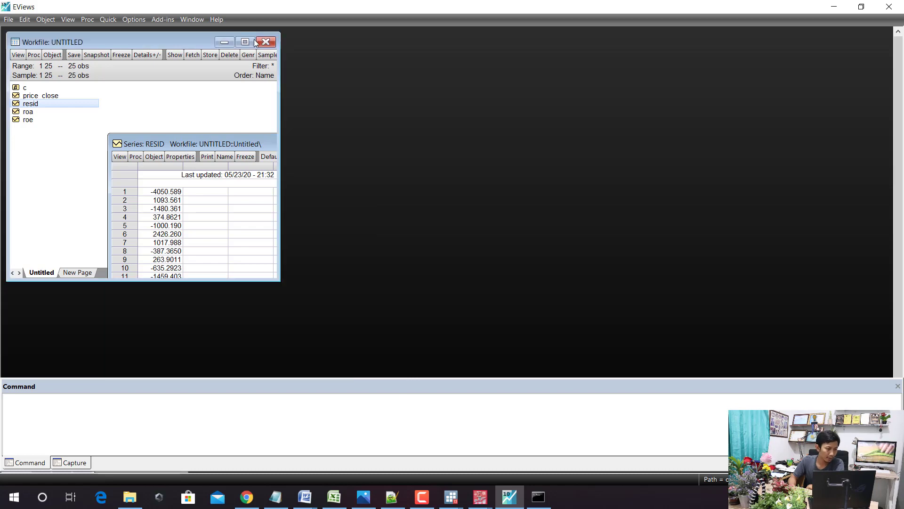
{"action": "left_click", "coordinate": [244, 42]}
Switch back to Stata's Data Editor to compare the data_residual values with the other programs.
{"action": "left_click", "coordinate": [362, 503]}
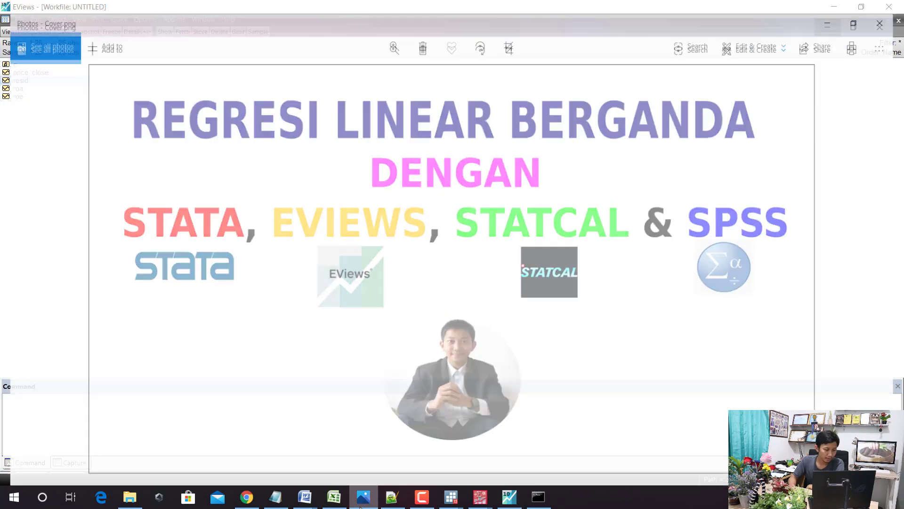
{"action": "left_click", "coordinate": [362, 503]}
{"action": "mouse_move", "coordinate": [451, 497]}
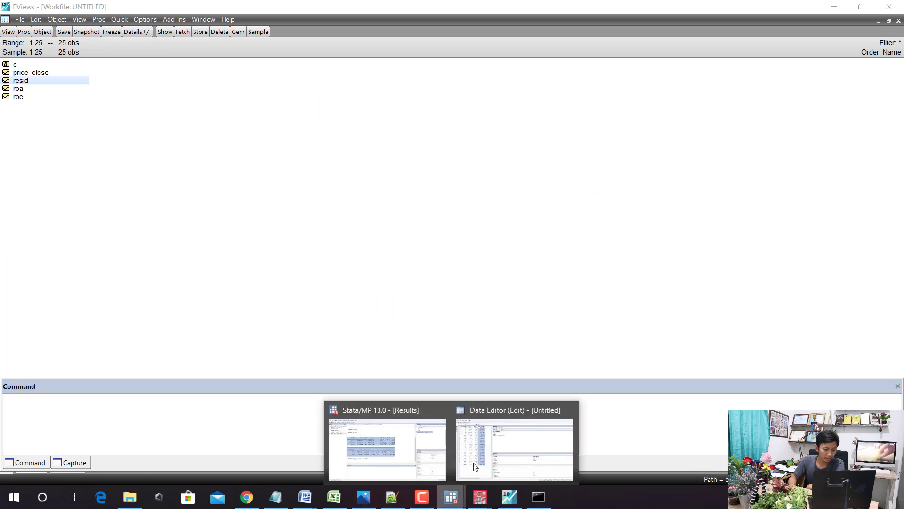
{"action": "left_click", "coordinate": [475, 466]}
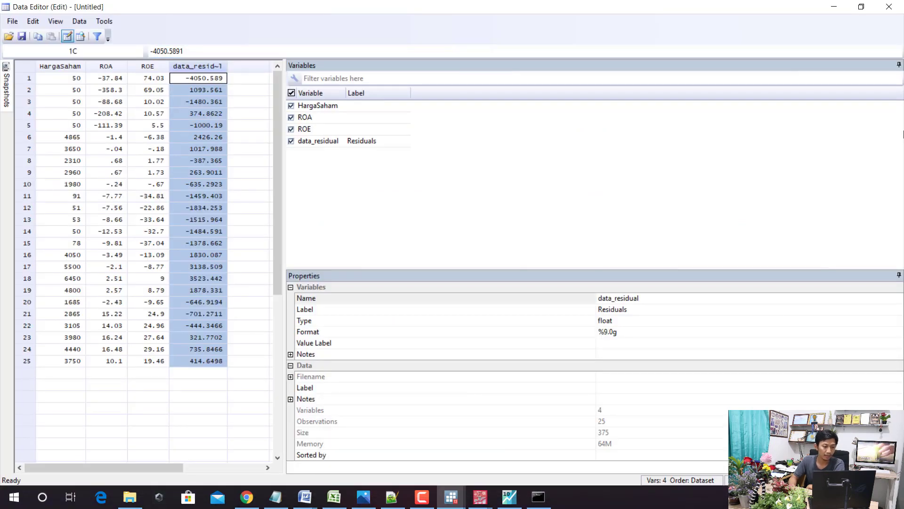
Run the Shapiro-Wilk normality test on the residuals with "swilk data_residual" in the Stata main window.
{"action": "left_click", "coordinate": [451, 497]}
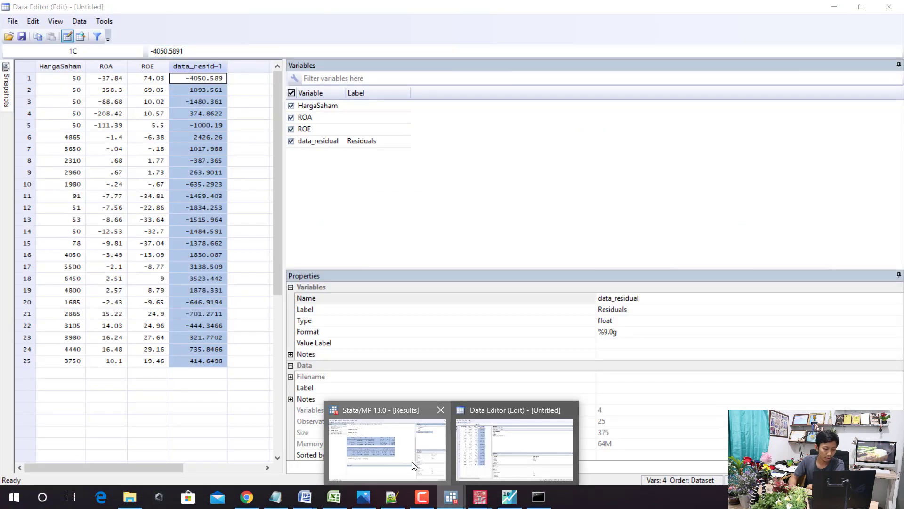
{"action": "left_click", "coordinate": [412, 465]}
{"action": "type", "text": "swilk"}
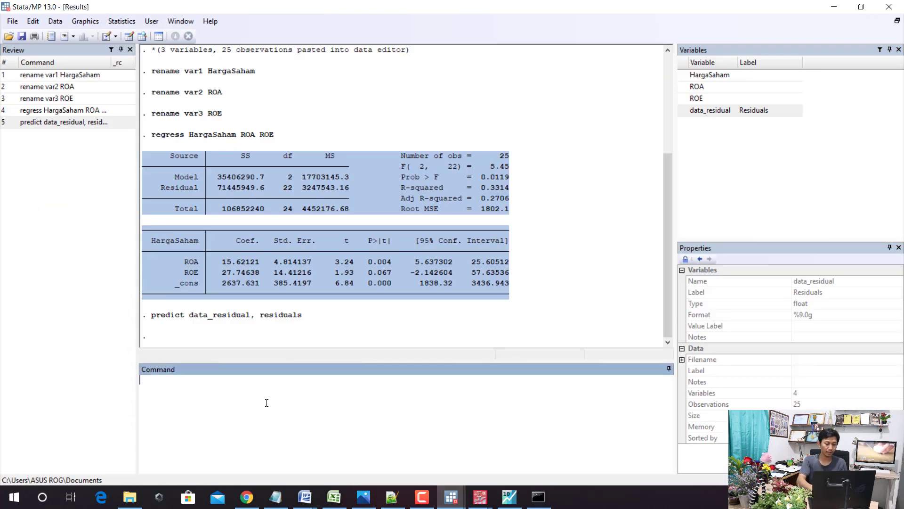
{"action": "type", "text": " data_residual"}
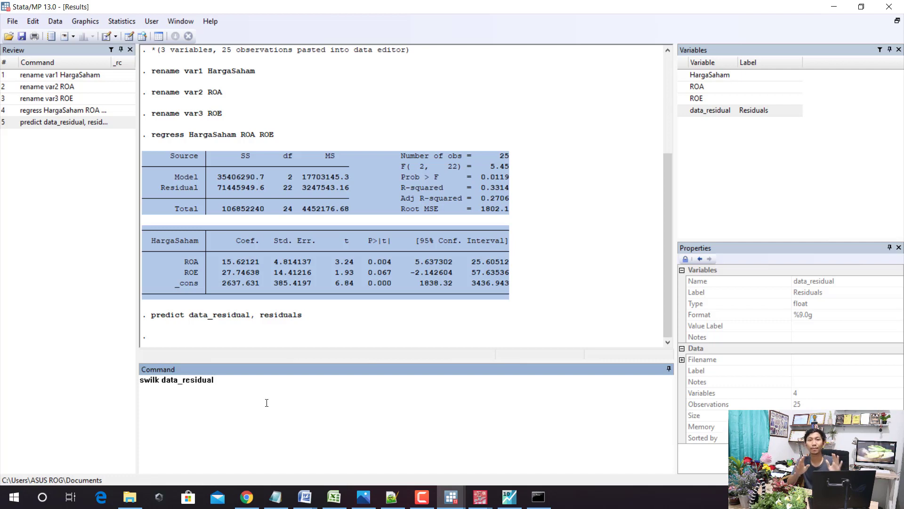
{"action": "key", "text": "Return"}
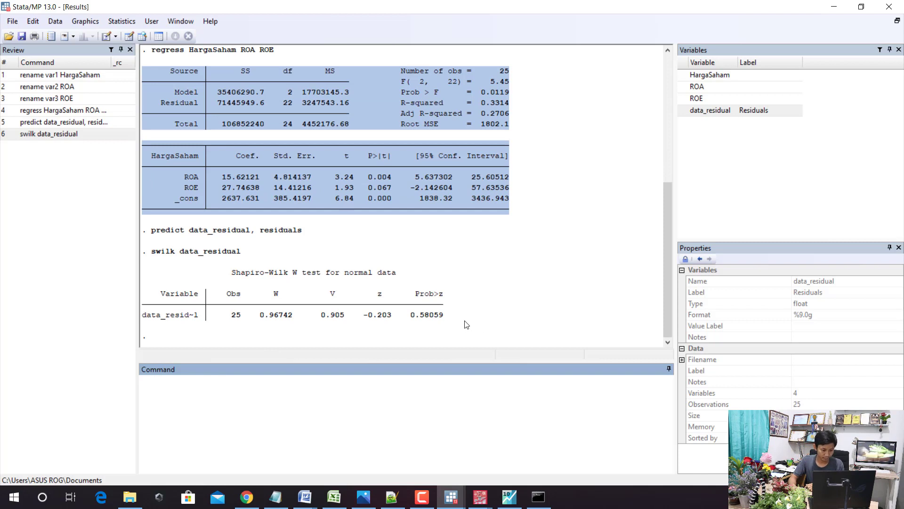
Copy the Shapiro-Wilk test output table from the Stata results as a picture.
{"action": "left_click_drag", "start_coordinate": [464, 323], "coordinate": [150, 286]}
{"action": "right_click", "coordinate": [162, 293]}
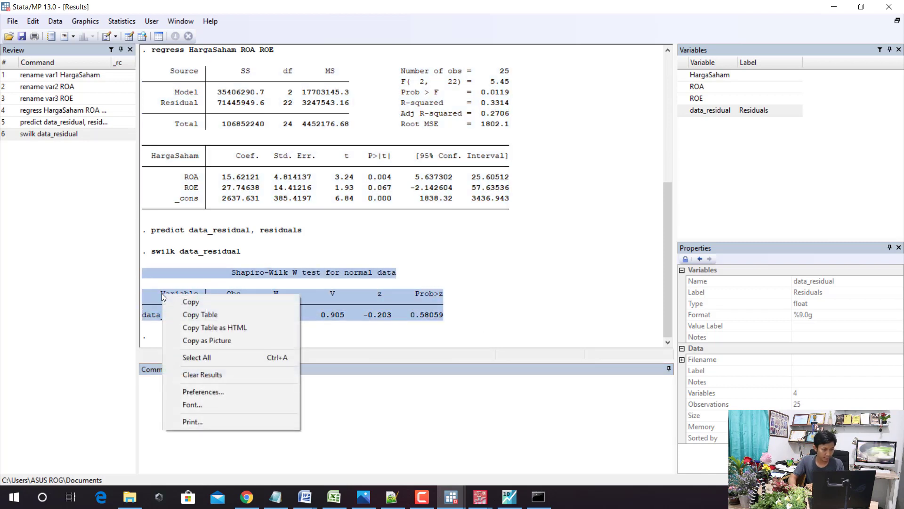
{"action": "left_click", "coordinate": [215, 339]}
Switch to the INTERPRETASI Word document and select the Shapiro-Wilk test picture above the normality interpretation.
{"action": "mouse_move", "coordinate": [311, 505]}
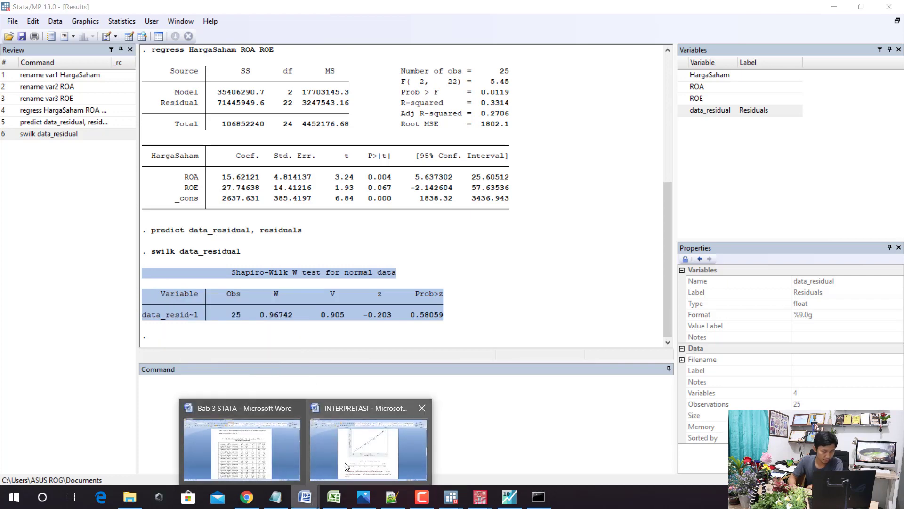
{"action": "left_click", "coordinate": [359, 444]}
{"action": "scroll", "coordinate": [465, 287], "scroll_direction": "up", "scroll_amount": 10}
{"action": "scroll", "coordinate": [464, 287], "scroll_direction": "down", "scroll_amount": 8}
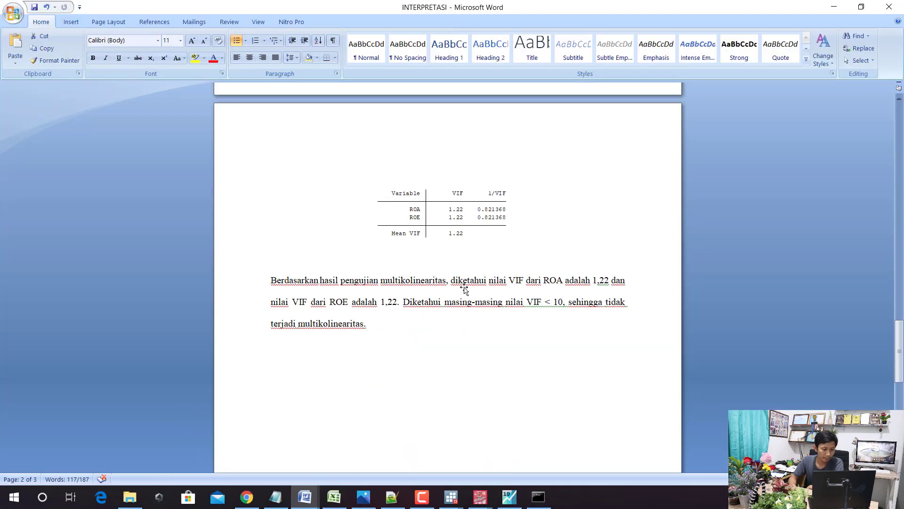
{"action": "scroll", "coordinate": [490, 185], "scroll_direction": "up", "scroll_amount": 1}
{"action": "left_click", "coordinate": [504, 194]}
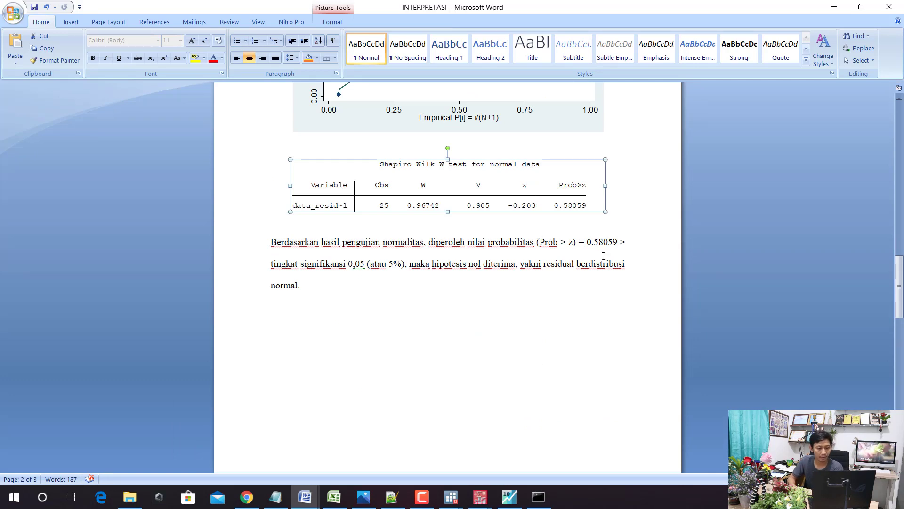
Review the normality interpretation paragraph by highlighting its phrases on the test, the probability value, and the significance level with the hypothesis decision.
{"action": "left_click_drag", "start_coordinate": [368, 242], "coordinate": [466, 243]}
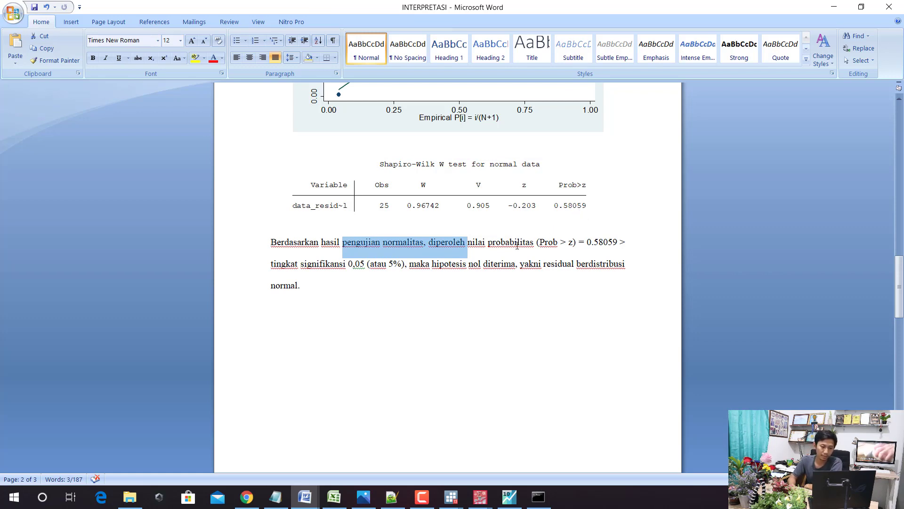
{"action": "left_click_drag", "start_coordinate": [515, 241], "coordinate": [627, 242]}
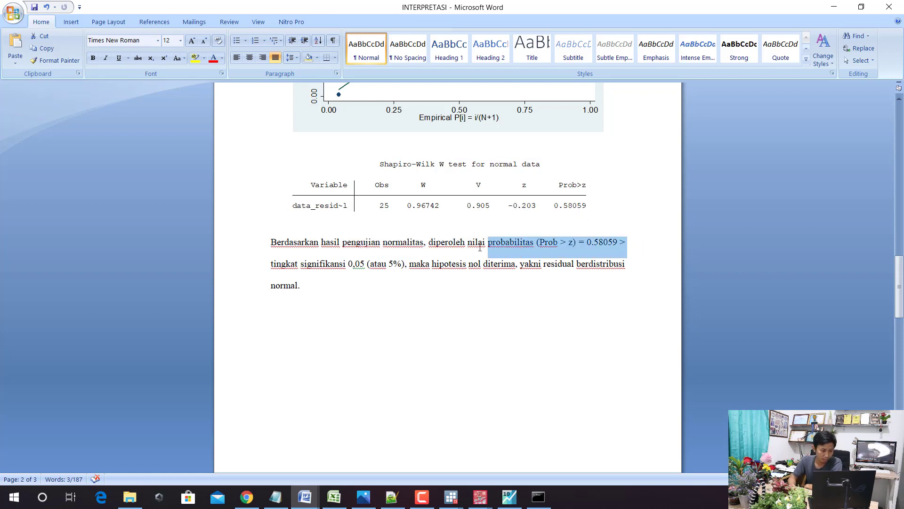
{"action": "left_click_drag", "start_coordinate": [339, 264], "coordinate": [509, 274]}
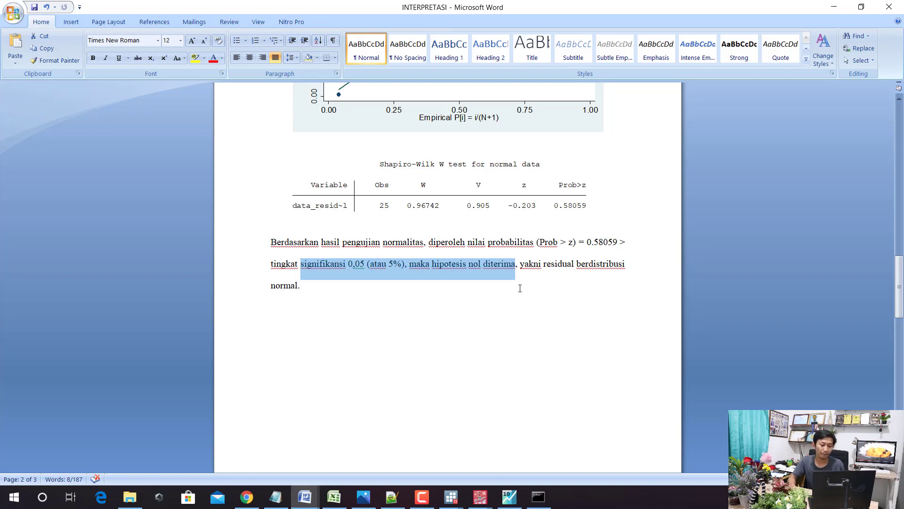
Switch to the SPSS Data Editor and set up an Explore analysis with Unstandardized Residual as the dependent variable.
{"action": "left_click", "coordinate": [443, 495]}
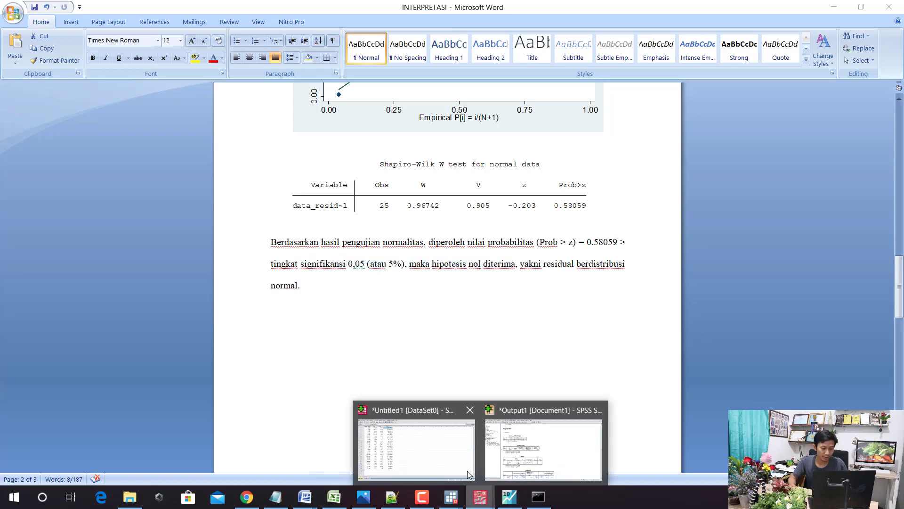
{"action": "left_click", "coordinate": [452, 462]}
{"action": "left_click", "coordinate": [143, 21]}
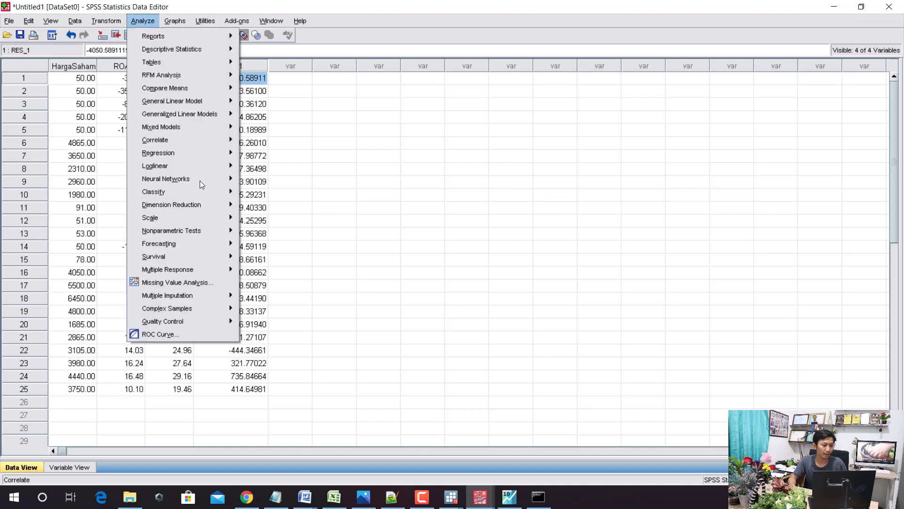
{"action": "mouse_move", "coordinate": [230, 55]}
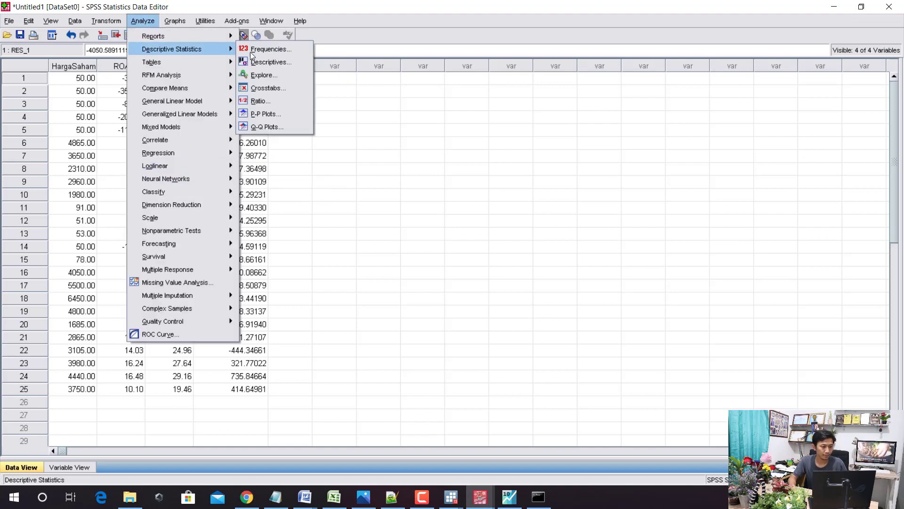
{"action": "left_click", "coordinate": [275, 74]}
{"action": "left_click", "coordinate": [386, 217]}
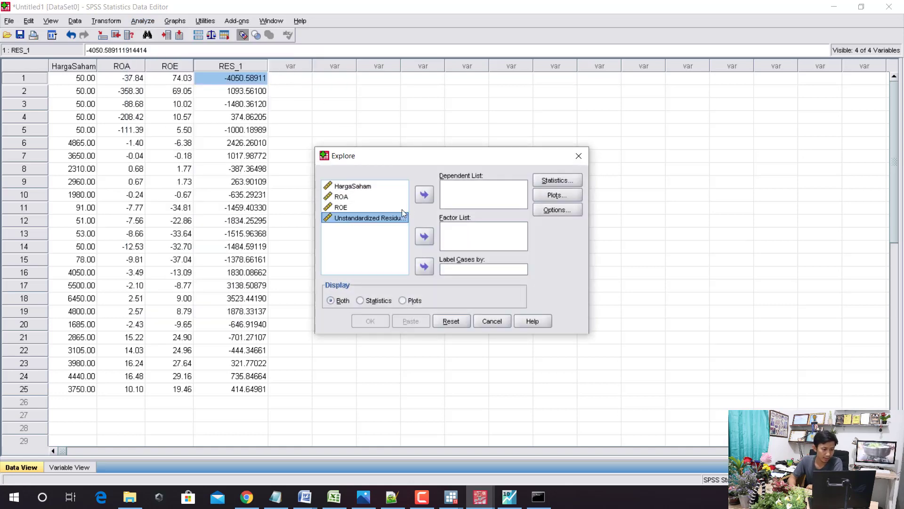
{"action": "left_click", "coordinate": [426, 194]}
Enable normality plots with tests, turn off the stem-and-leaf plot, and run the Explore analysis.
{"action": "left_click", "coordinate": [560, 194]}
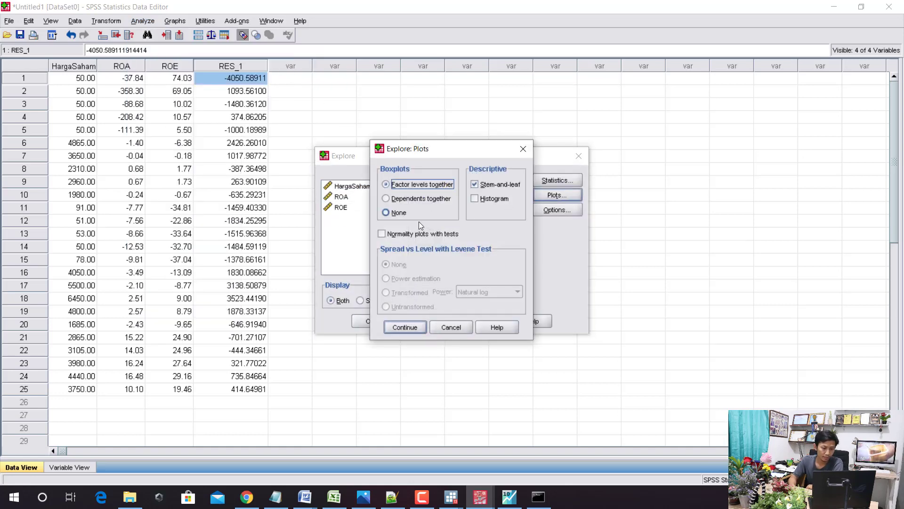
{"action": "left_click", "coordinate": [406, 232]}
{"action": "left_click", "coordinate": [475, 184]}
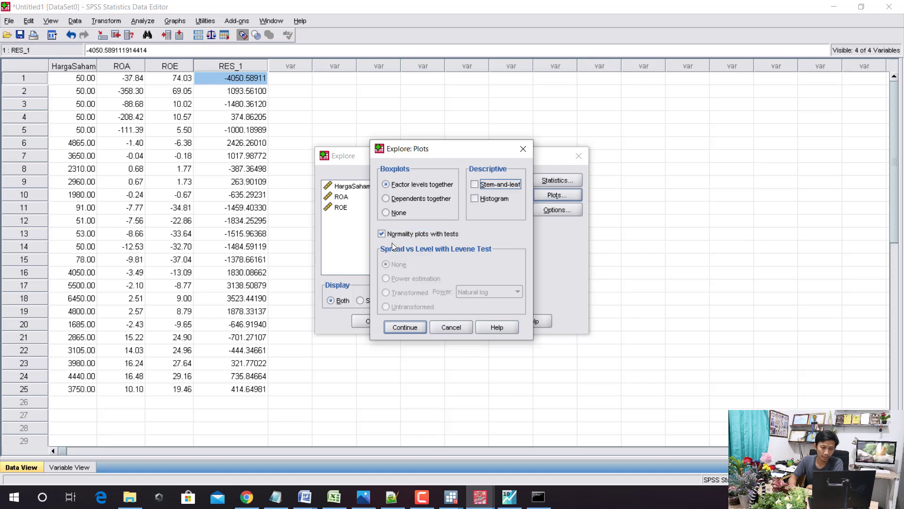
{"action": "left_click", "coordinate": [402, 323]}
{"action": "left_click", "coordinate": [374, 322]}
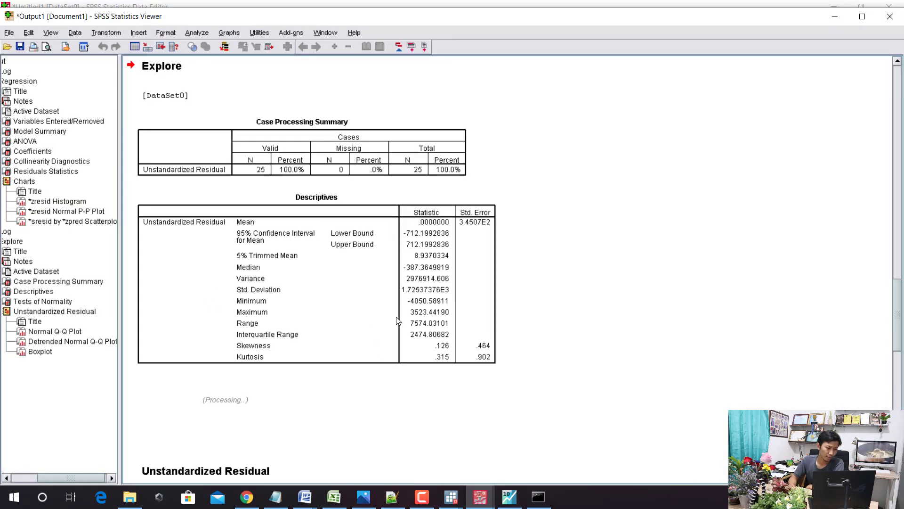
Inspect the full-precision Shapiro-Wilk significance value in the Tests of Normality table, closing the Pivoting Trays window.
{"action": "scroll", "coordinate": [397, 319], "scroll_direction": "down", "scroll_amount": 3}
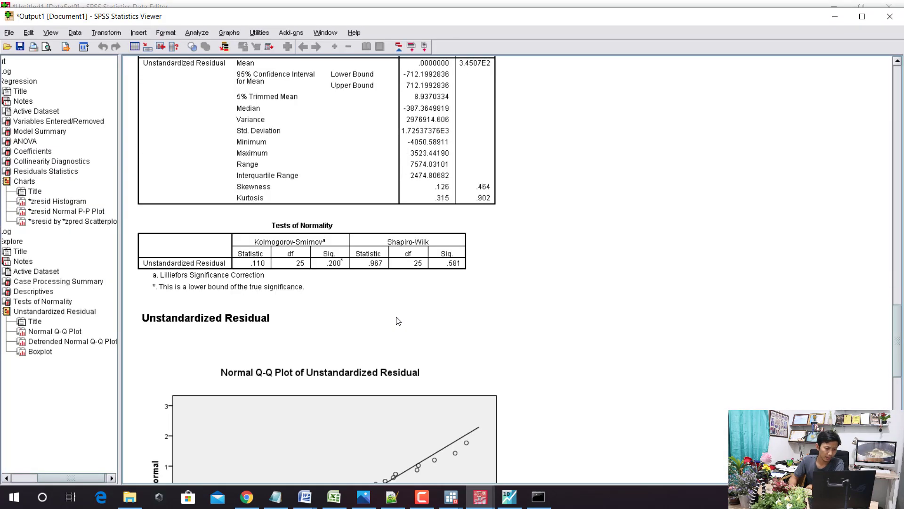
{"action": "double_click", "coordinate": [456, 264]}
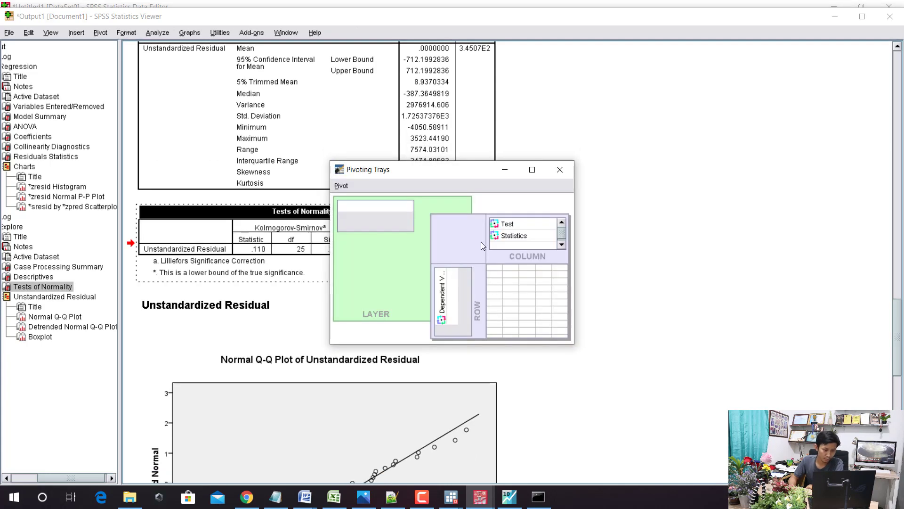
{"action": "left_click", "coordinate": [586, 168]}
{"action": "double_click", "coordinate": [456, 250]}
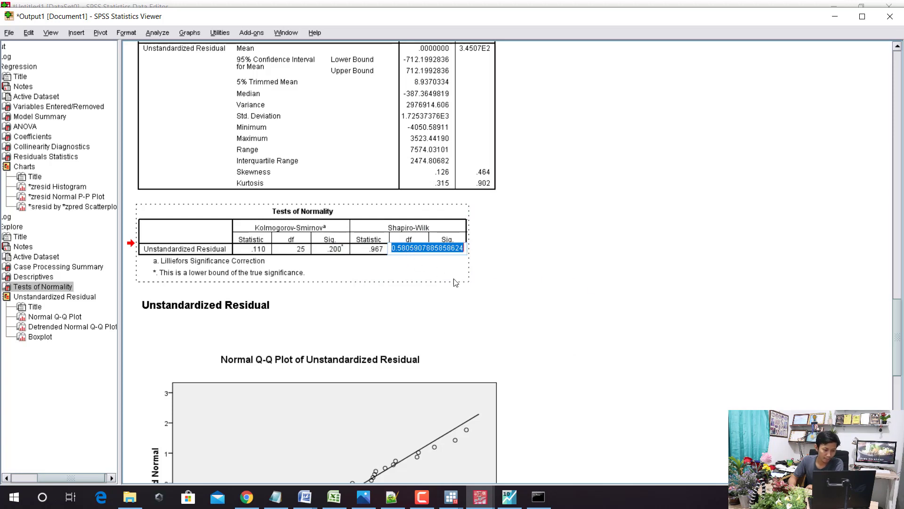
{"action": "left_click", "coordinate": [685, 329]}
Switch to Stata's Results window to compare the Shapiro-Wilk Prob>z value with the SPSS result.
{"action": "mouse_move", "coordinate": [451, 496]}
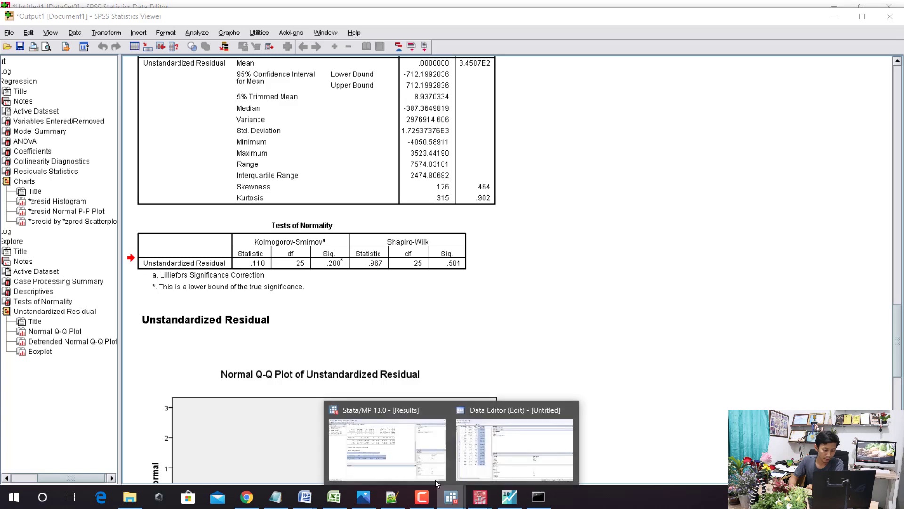
{"action": "left_click", "coordinate": [405, 455]}
{"action": "left_click", "coordinate": [424, 323]}
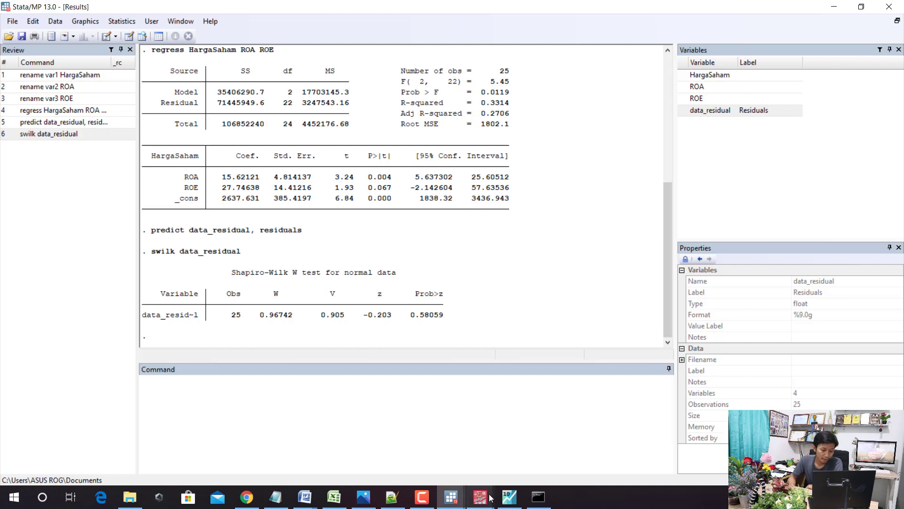
Run a One-Sample Kolmogorov-Smirnov test in SPSS on Unstandardized Residual against the Normal distribution.
{"action": "mouse_move", "coordinate": [479, 497]}
{"action": "left_click", "coordinate": [438, 466]}
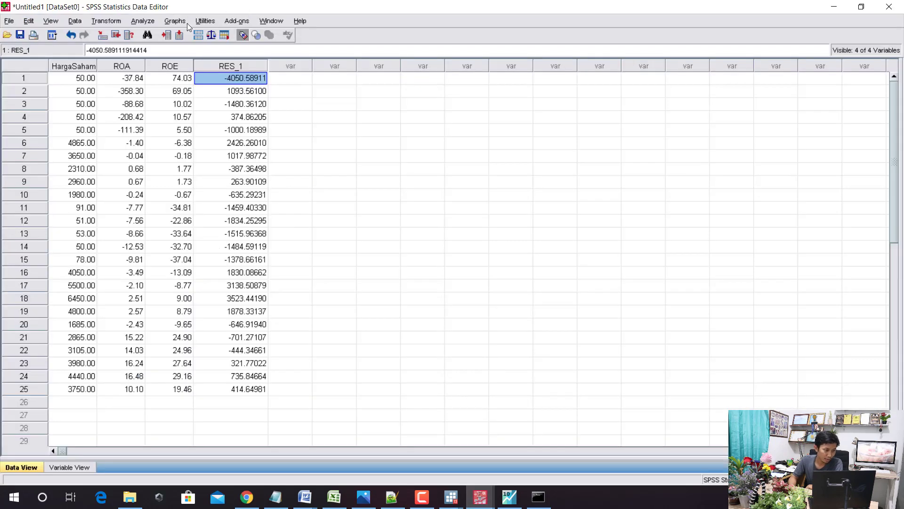
{"action": "left_click", "coordinate": [142, 21]}
{"action": "mouse_move", "coordinate": [198, 230]}
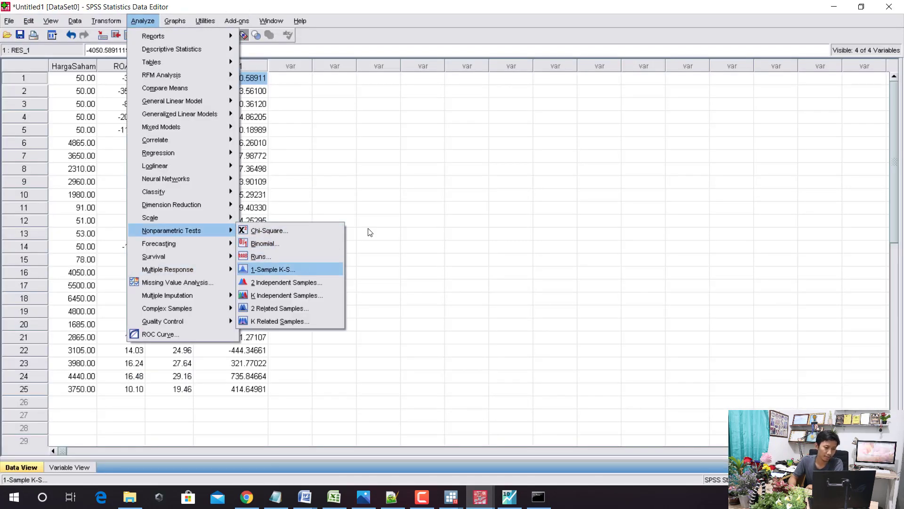
{"action": "left_click", "coordinate": [298, 269]}
{"action": "left_click", "coordinate": [426, 221]}
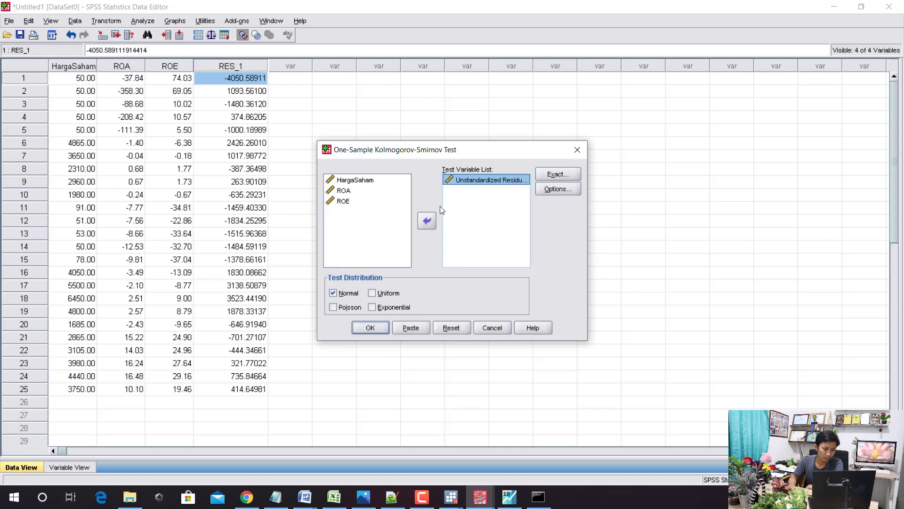
{"action": "left_click", "coordinate": [371, 325]}
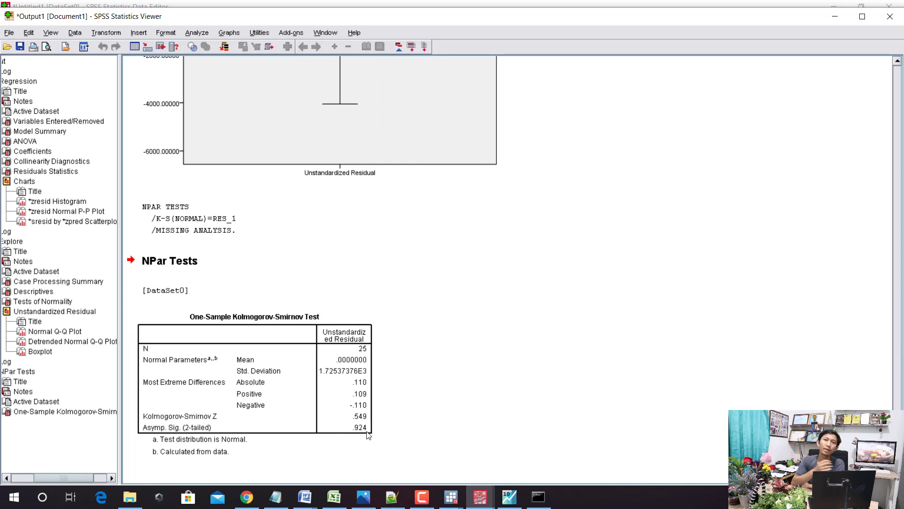
Compare the Kolmogorov-Smirnov (Asymptotic) p-value in Chrome's linear regression web app with the One-Sample Kolmogorov-Smirnov table in the SPSS output.
{"action": "left_click", "coordinate": [247, 501]}
{"action": "left_click", "coordinate": [97, 140]}
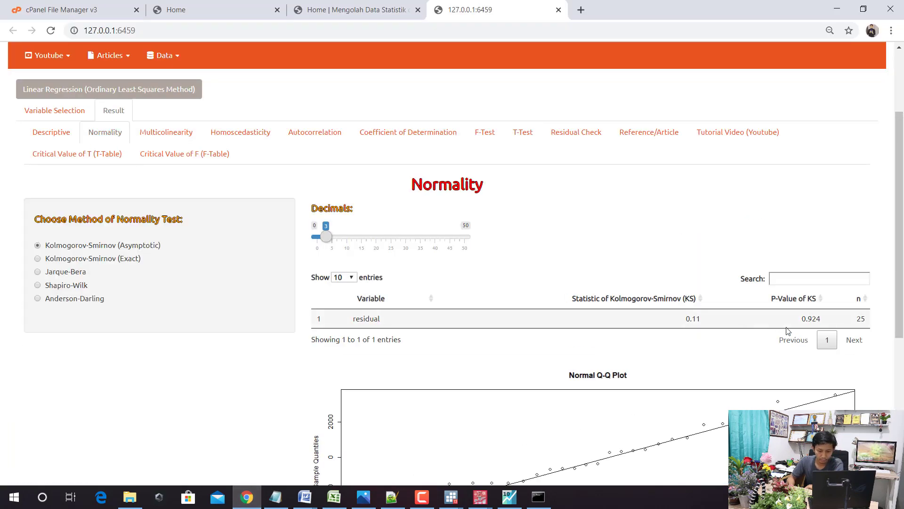
{"action": "left_click_drag", "start_coordinate": [804, 320], "coordinate": [822, 319]}
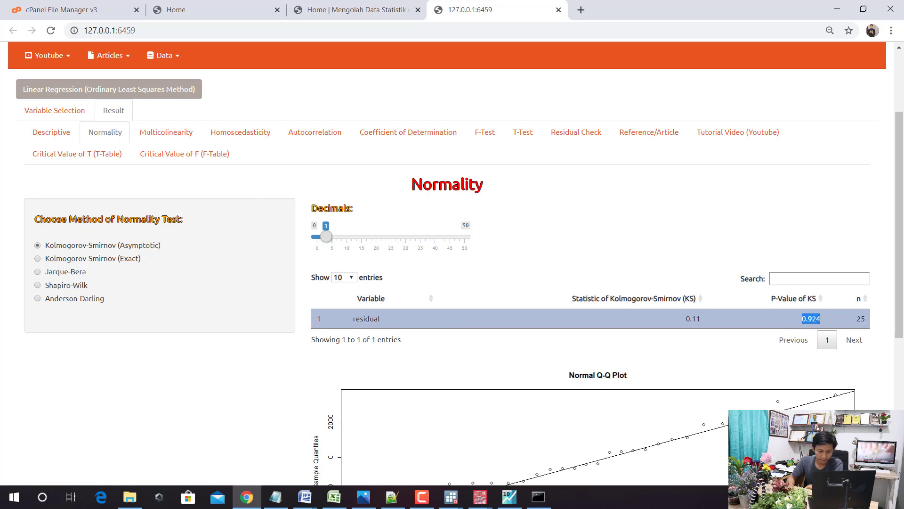
{"action": "left_click", "coordinate": [480, 497]}
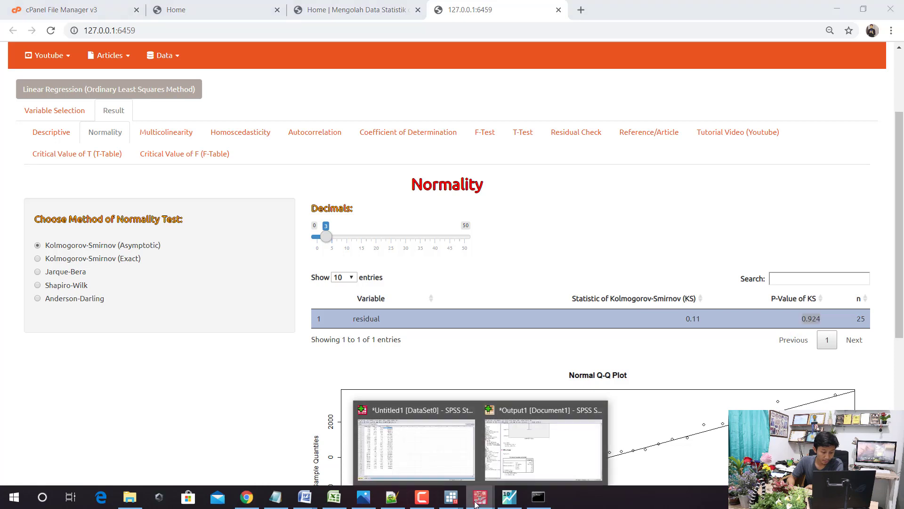
{"action": "left_click", "coordinate": [558, 443]}
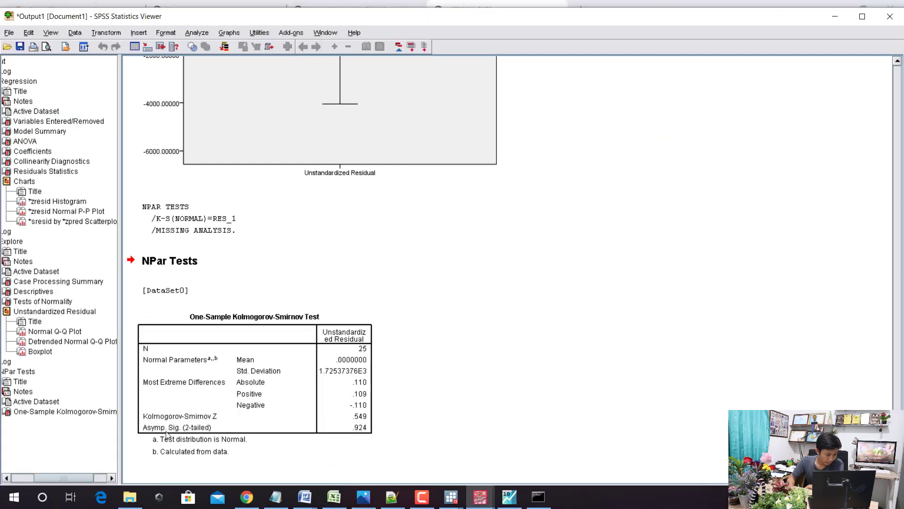
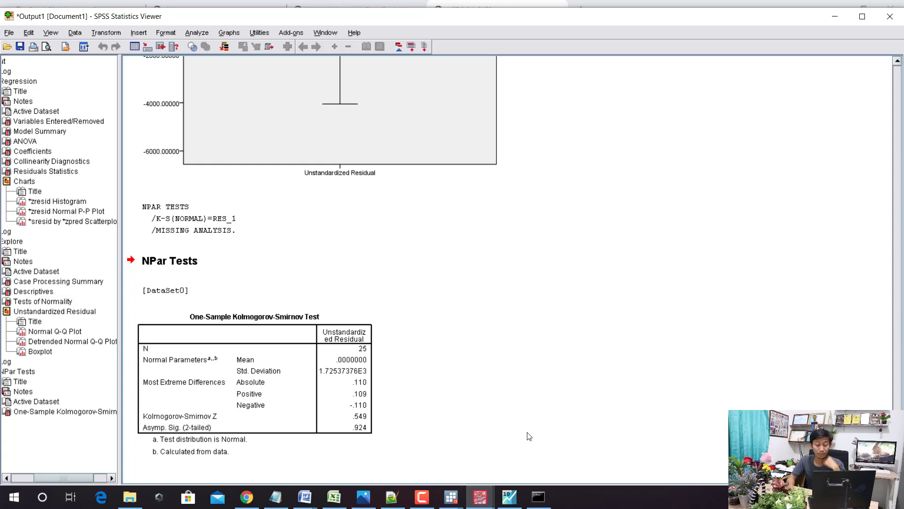
Switch to EViews and estimate a least squares equation of price_close on roa, roe and a constant, agreeing to delete the untitled equation.
{"action": "left_click", "coordinate": [506, 500]}
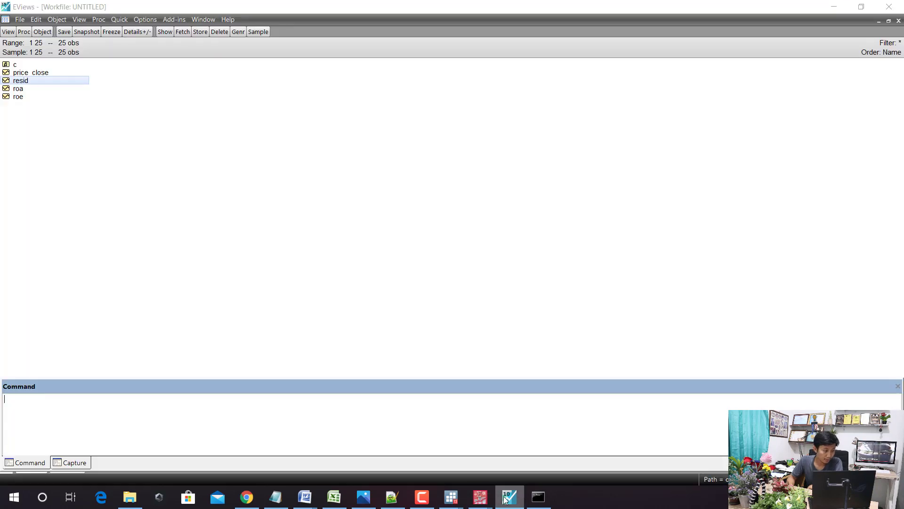
{"action": "left_click", "coordinate": [114, 250]}
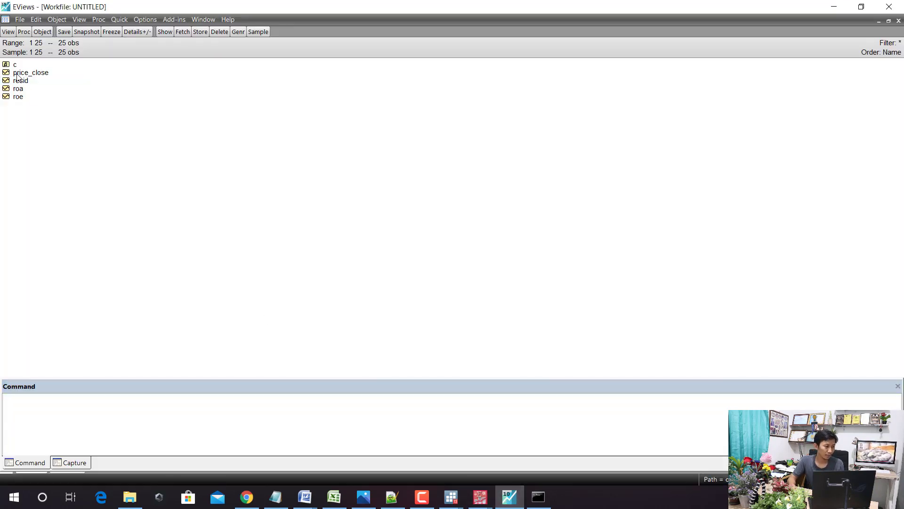
{"action": "left_click", "coordinate": [17, 74]}
{"action": "left_click", "coordinate": [19, 89], "text": "ctrl"}
{"action": "left_click", "coordinate": [14, 97], "text": "ctrl"}
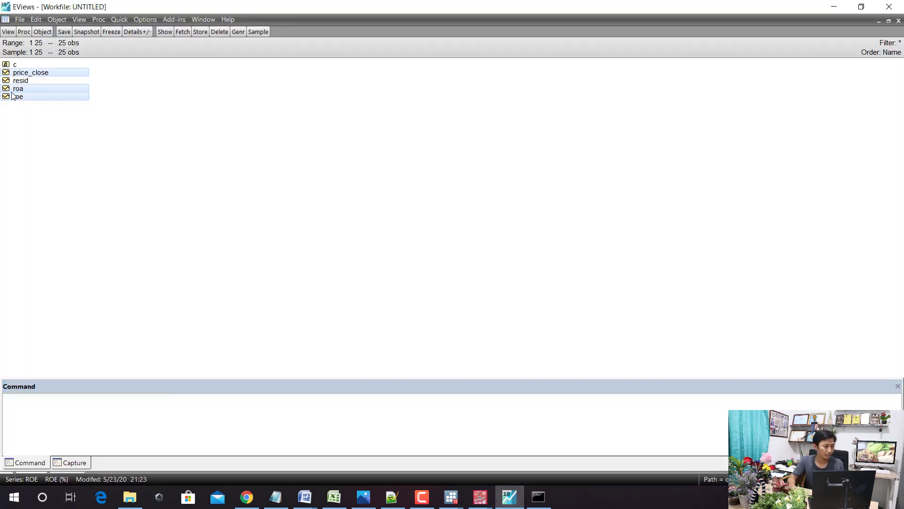
{"action": "right_click", "coordinate": [13, 96]}
{"action": "mouse_move", "coordinate": [121, 99]}
{"action": "left_click", "coordinate": [162, 111]}
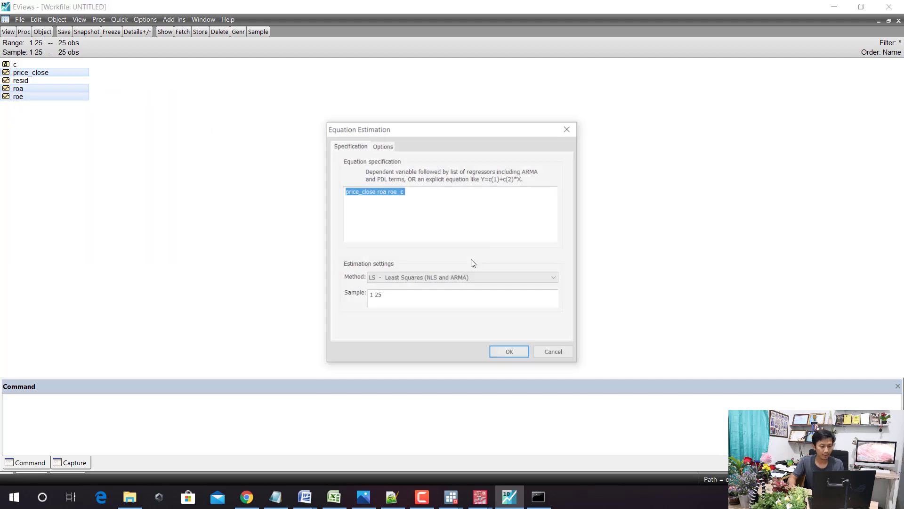
{"action": "left_click", "coordinate": [509, 351]}
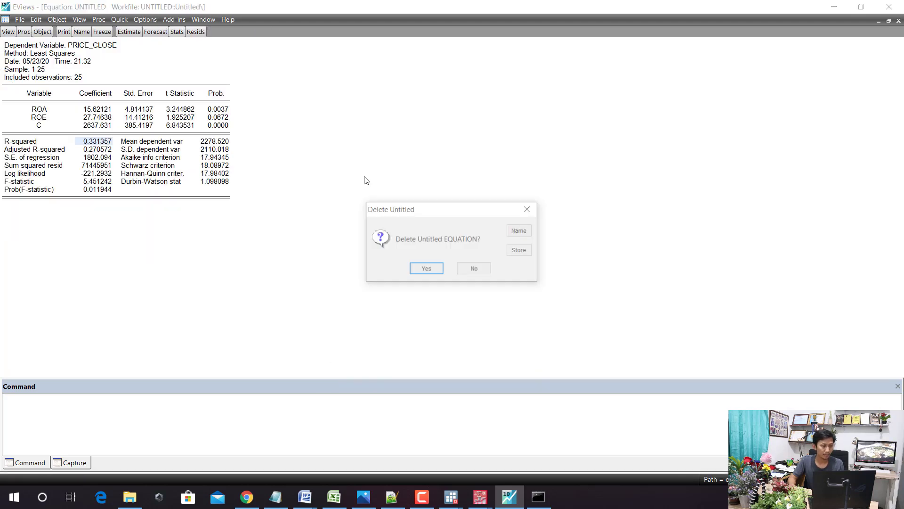
{"action": "left_click", "coordinate": [426, 269]}
Run the Histogram - Normality Test on the equation's residuals and shrink the Command pane to expose the Jarque-Bera statistics.
{"action": "left_click", "coordinate": [88, 19]}
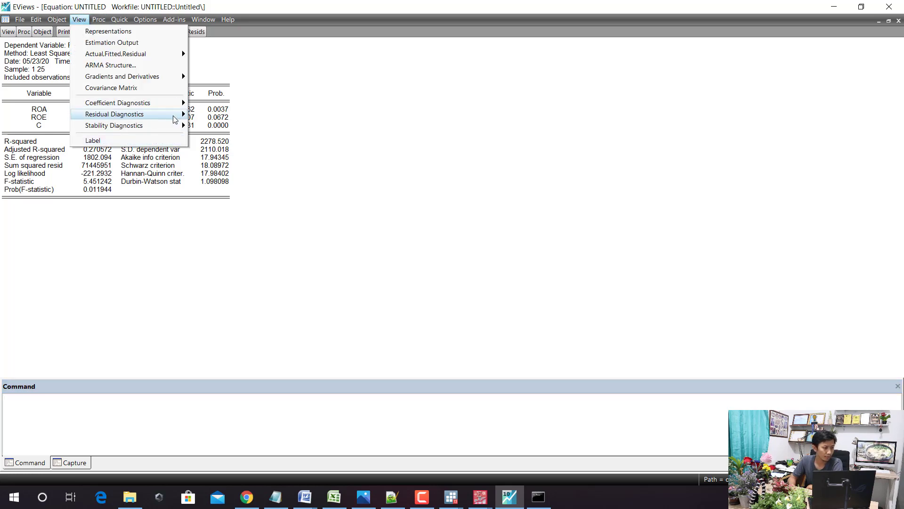
{"action": "mouse_move", "coordinate": [175, 120]}
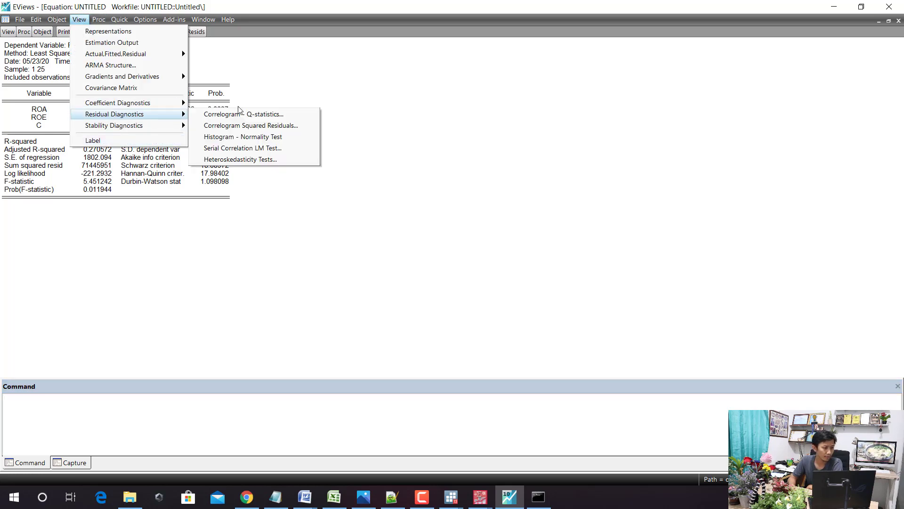
{"action": "left_click", "coordinate": [254, 140]}
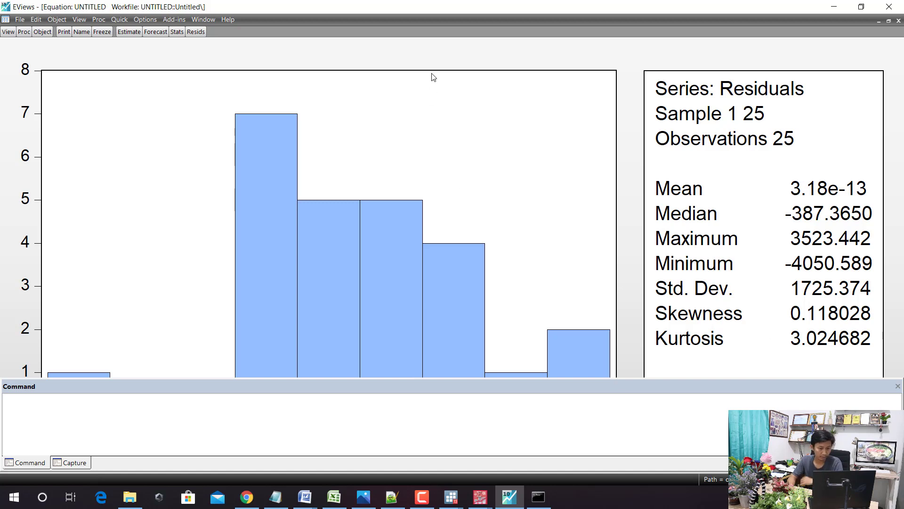
{"action": "left_click", "coordinate": [542, 378]}
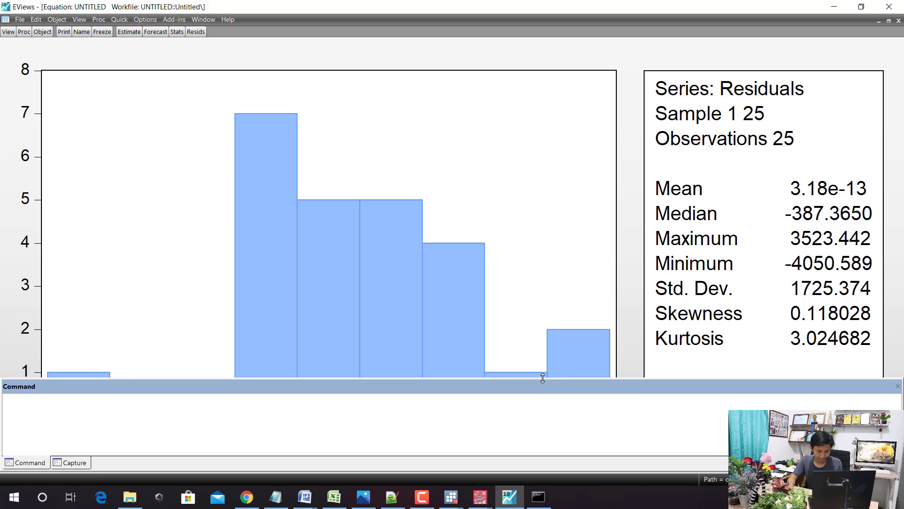
{"action": "left_click_drag", "start_coordinate": [543, 378], "coordinate": [554, 484]}
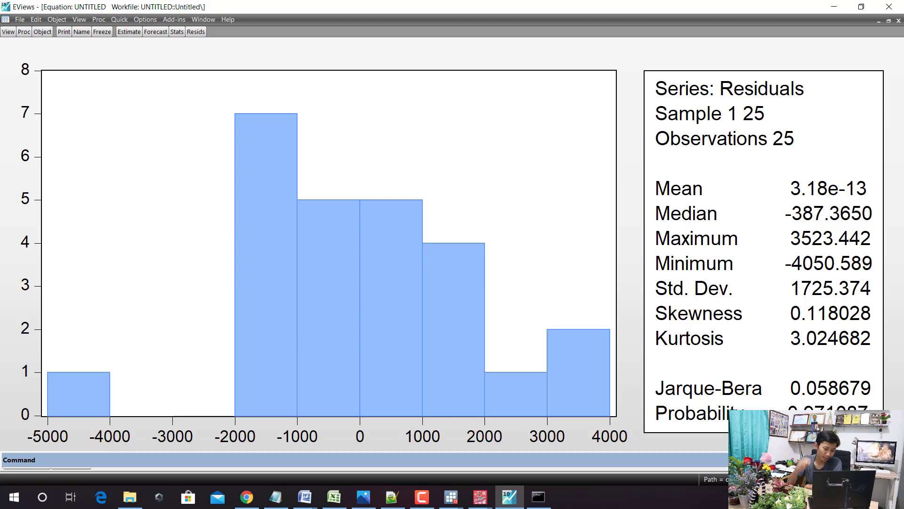
Switch to the KODE STATA notes in Notepad to look up the Stata commands.
{"action": "left_click", "coordinate": [276, 497]}
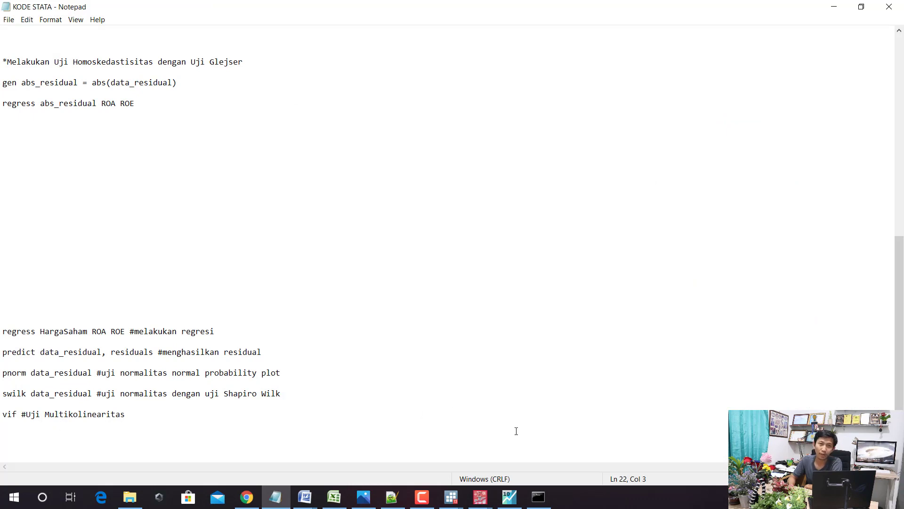
Switch to the Stata results and run vif to test multicollinearity, highlighting the VIF values for ROA and ROE.
{"action": "mouse_move", "coordinate": [451, 495]}
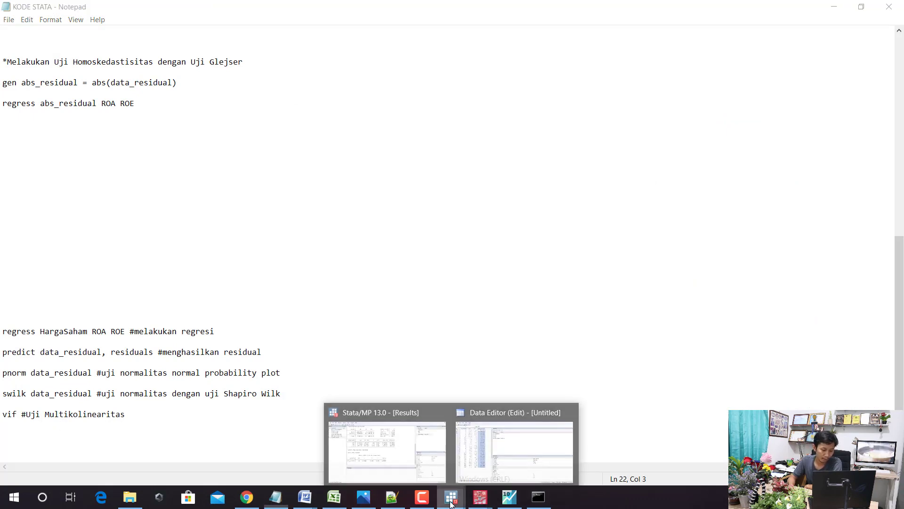
{"action": "left_click", "coordinate": [404, 455]}
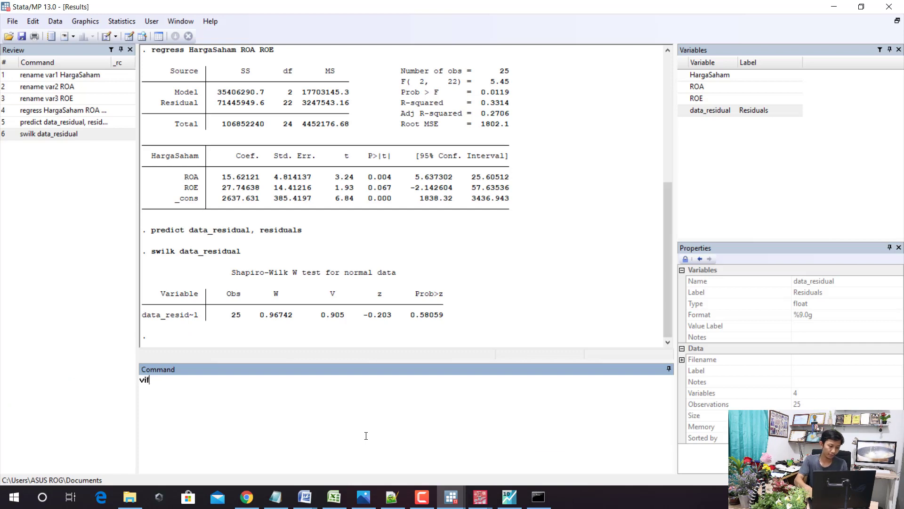
{"action": "key", "text": "Return"}
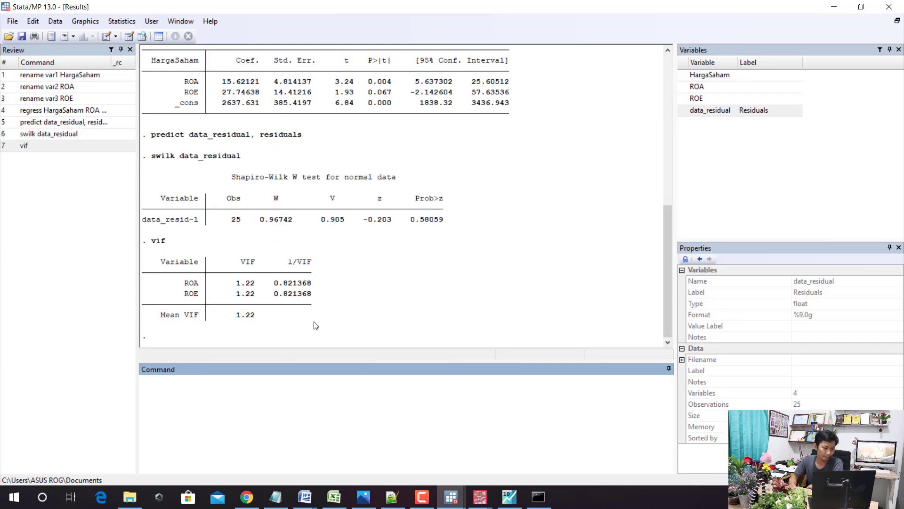
{"action": "left_click_drag", "start_coordinate": [297, 325], "coordinate": [160, 259]}
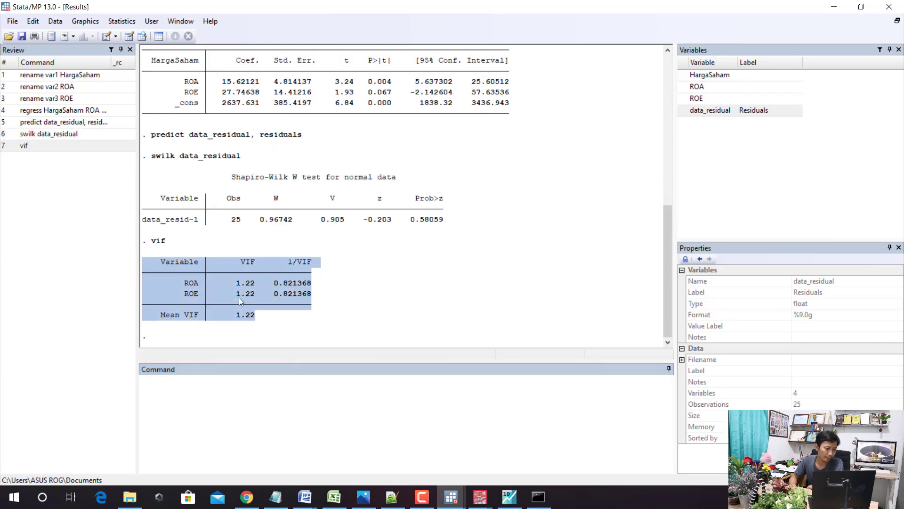
{"action": "left_click", "coordinate": [377, 269]}
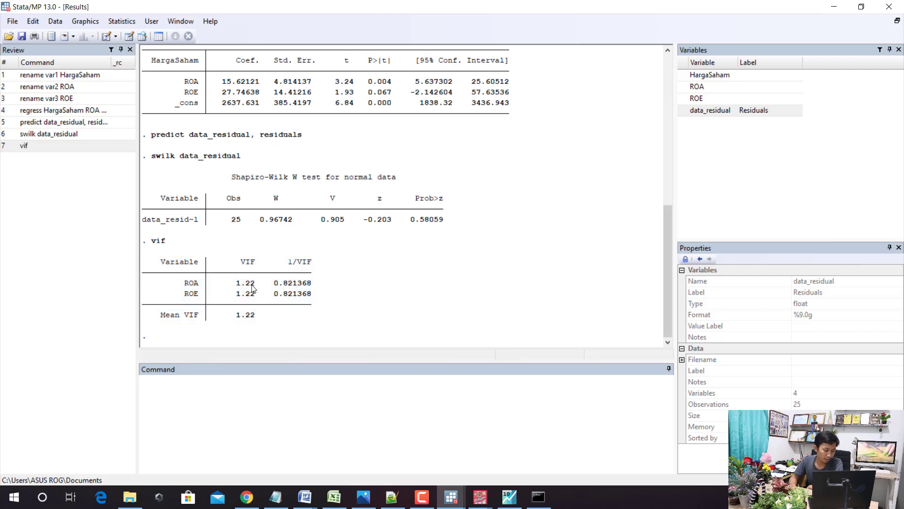
{"action": "left_click_drag", "start_coordinate": [237, 295], "coordinate": [252, 298]}
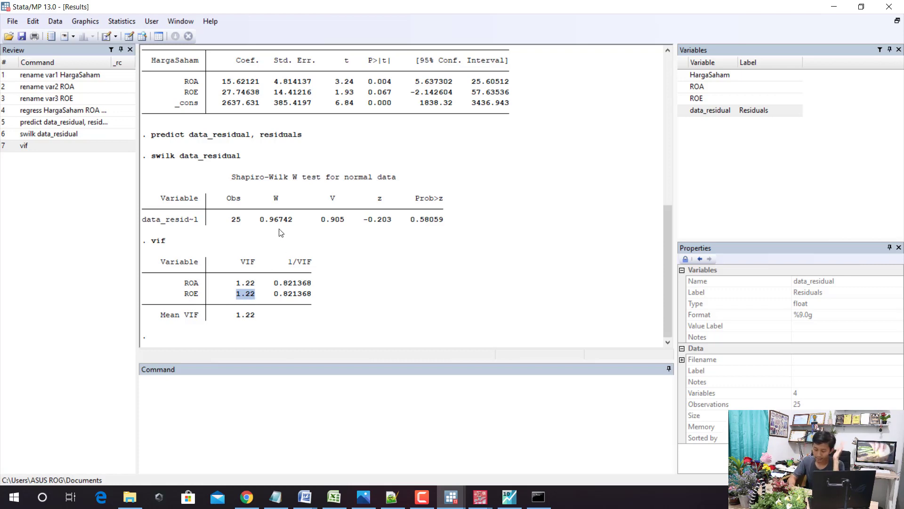
Compare the collinearity statistics in the SPSS output's Coefficients table with the Multicolinearity results in Chrome's linear regression web app.
{"action": "mouse_move", "coordinate": [480, 496]}
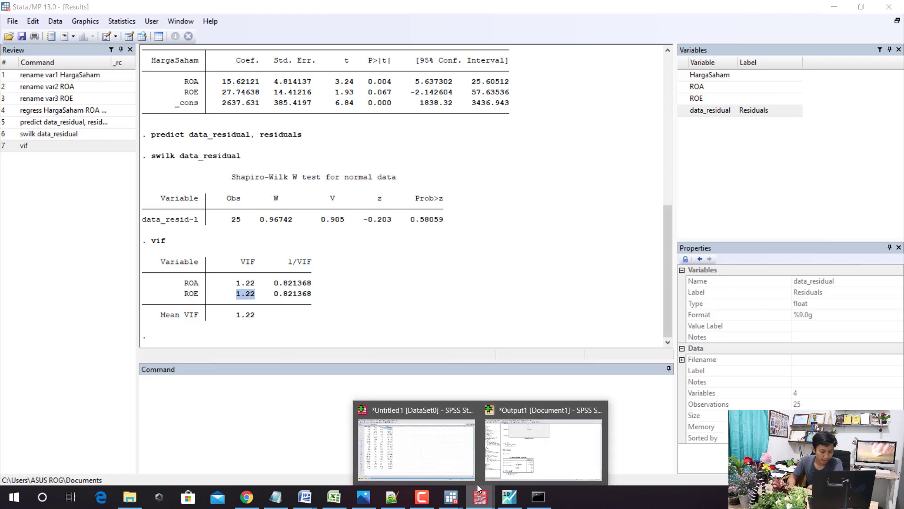
{"action": "left_click", "coordinate": [516, 464]}
{"action": "scroll", "coordinate": [477, 341], "scroll_direction": "up", "scroll_amount": 20}
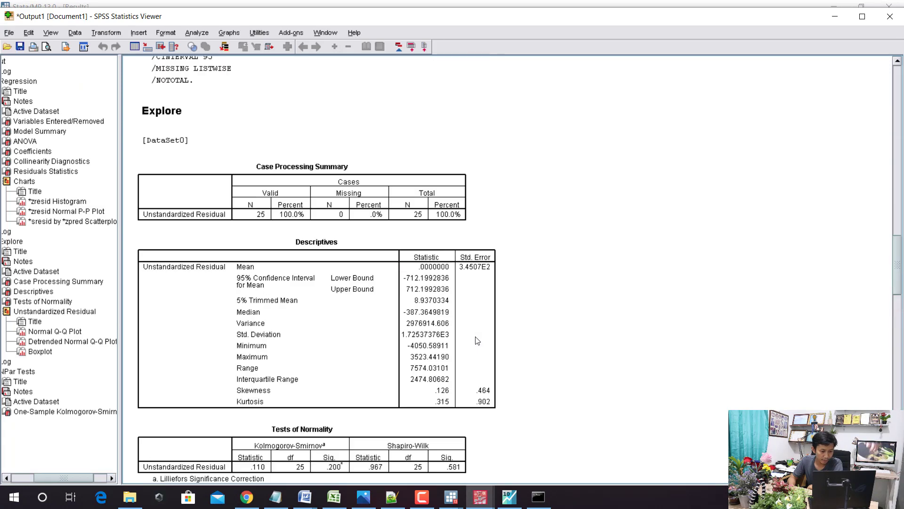
{"action": "scroll", "coordinate": [481, 334], "scroll_direction": "up", "scroll_amount": 5}
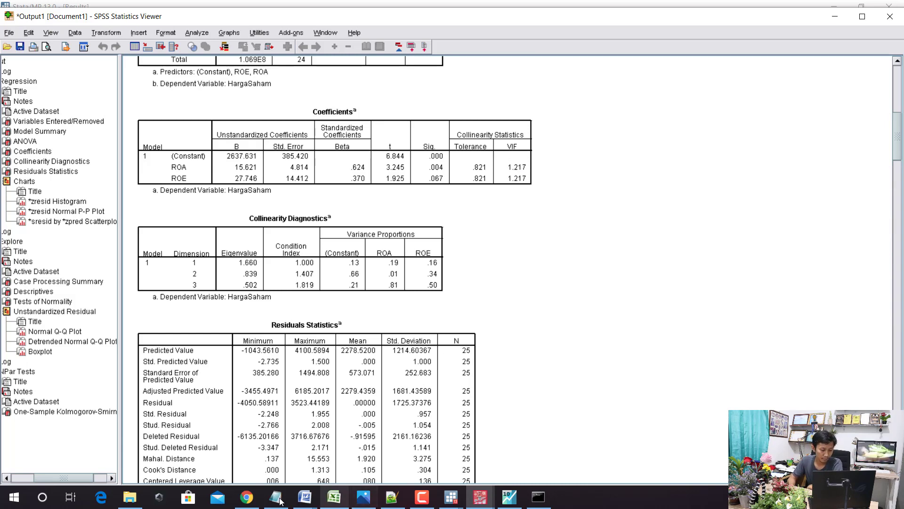
{"action": "left_click", "coordinate": [255, 499]}
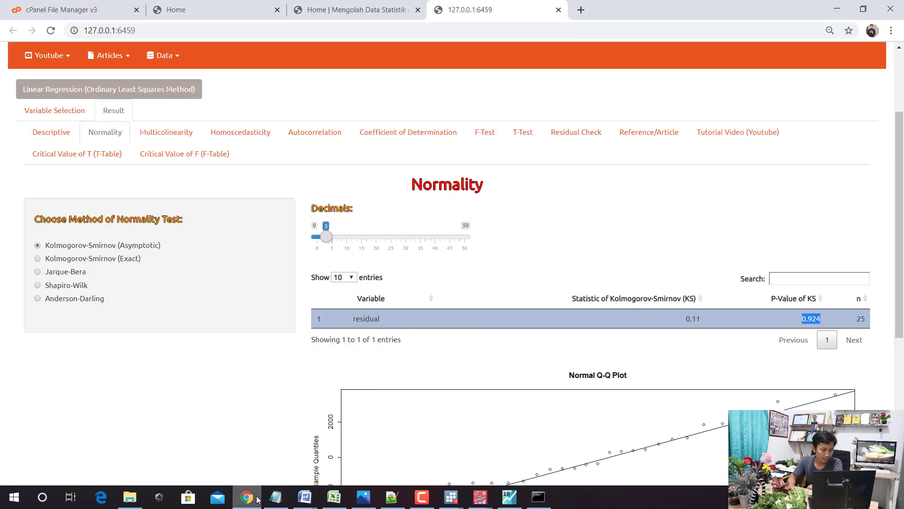
{"action": "left_click", "coordinate": [172, 140]}
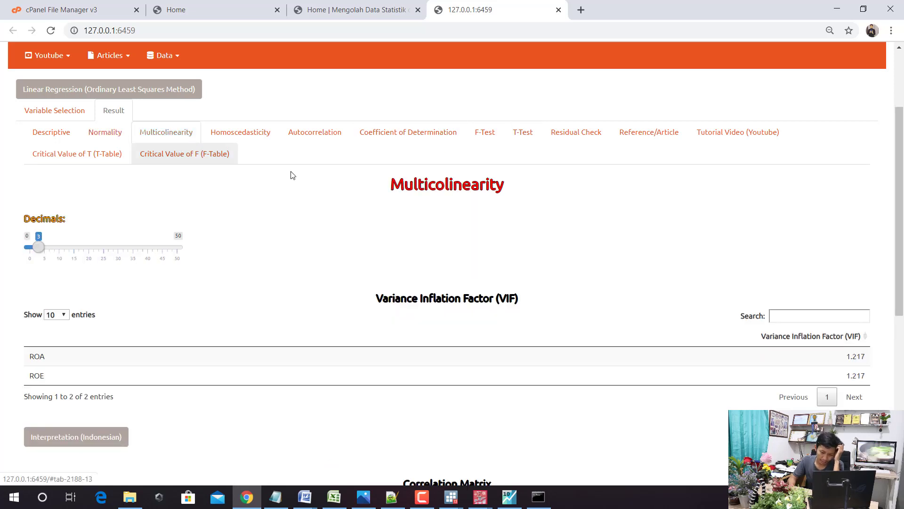
{"action": "scroll", "coordinate": [329, 188], "scroll_direction": "down", "scroll_amount": 3}
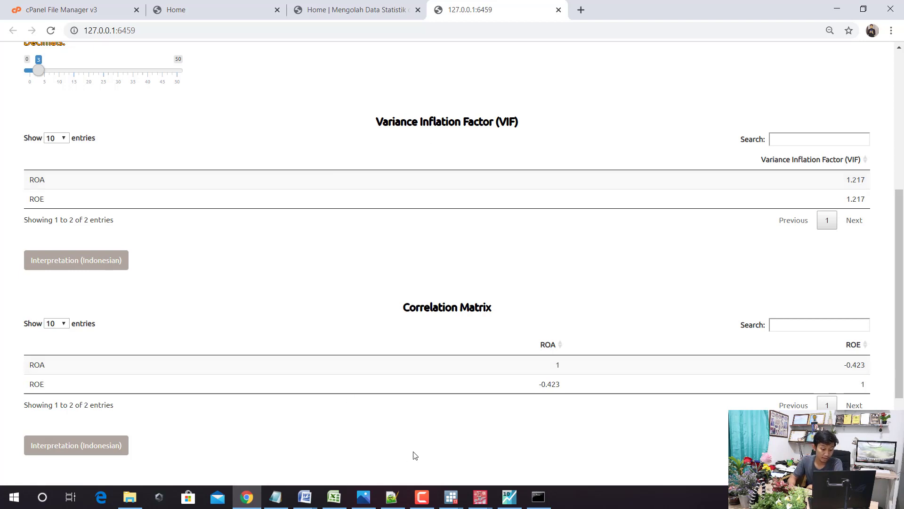
Switch to EViews and show the equation's Variance Inflation Factors, checking the Centered VIF column.
{"action": "left_click", "coordinate": [509, 497]}
{"action": "left_click", "coordinate": [85, 20]}
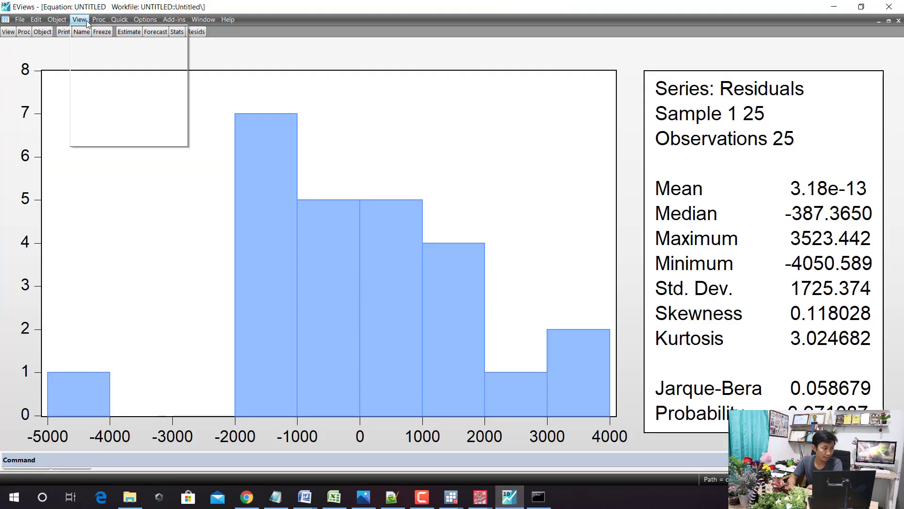
{"action": "mouse_move", "coordinate": [176, 104]}
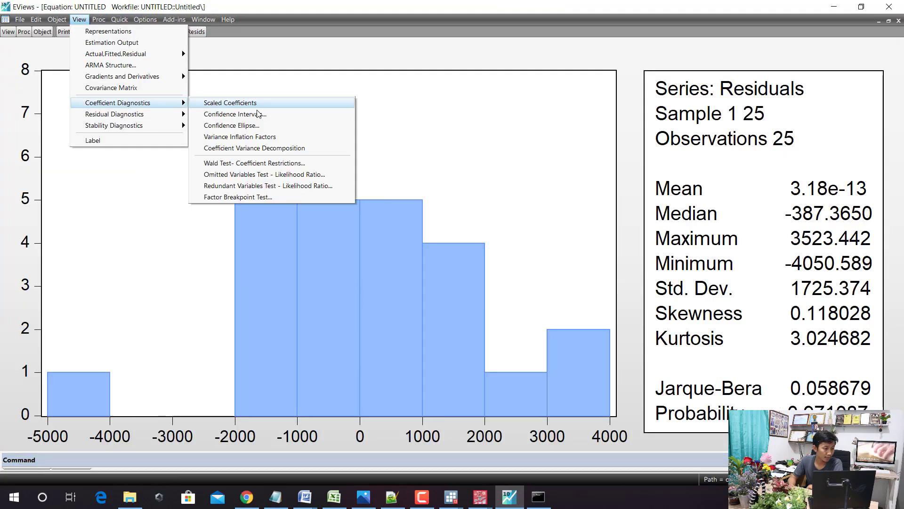
{"action": "left_click", "coordinate": [262, 138]}
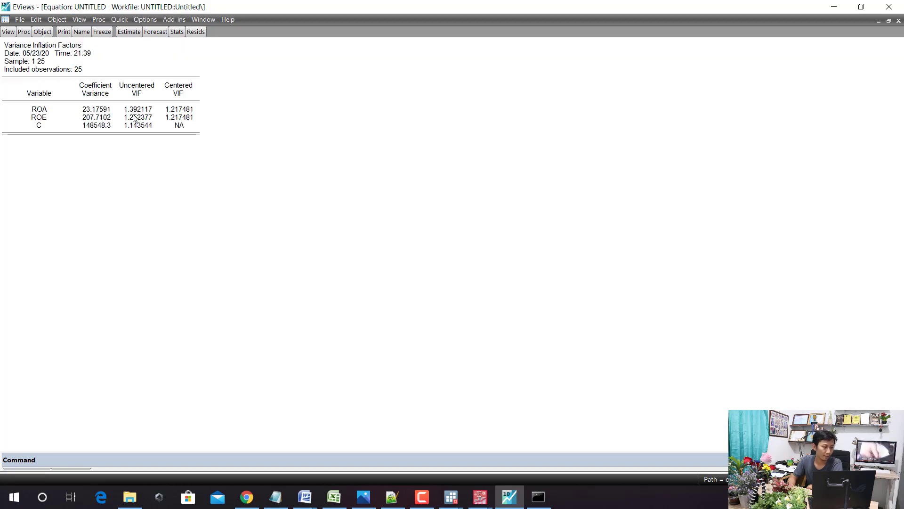
{"action": "left_click", "coordinate": [172, 111]}
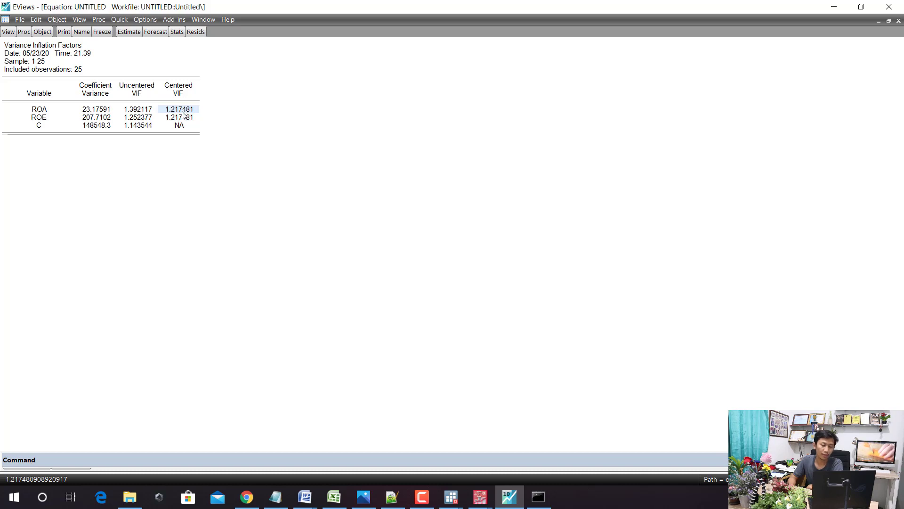
{"action": "key", "text": "Up"}
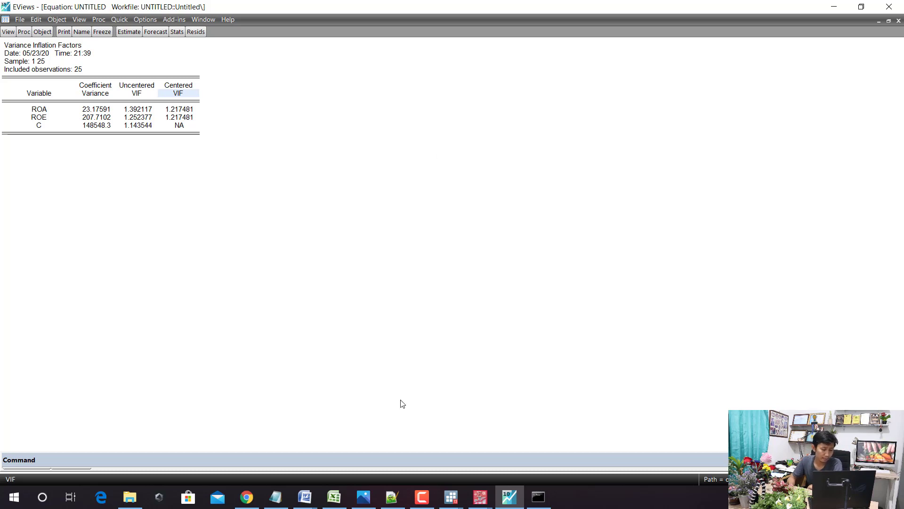
Switch to the KODE STATA notes in Notepad, copy the runtest data_residual command and look over the surrounding commands.
{"action": "left_click", "coordinate": [275, 497]}
{"action": "scroll", "coordinate": [185, 257], "scroll_direction": "up", "scroll_amount": 3}
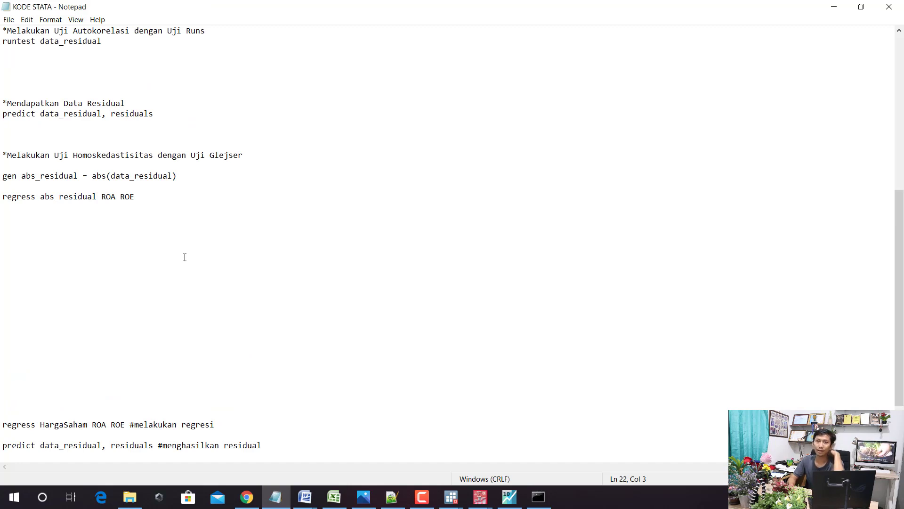
{"action": "scroll", "coordinate": [184, 257], "scroll_direction": "up", "scroll_amount": 2}
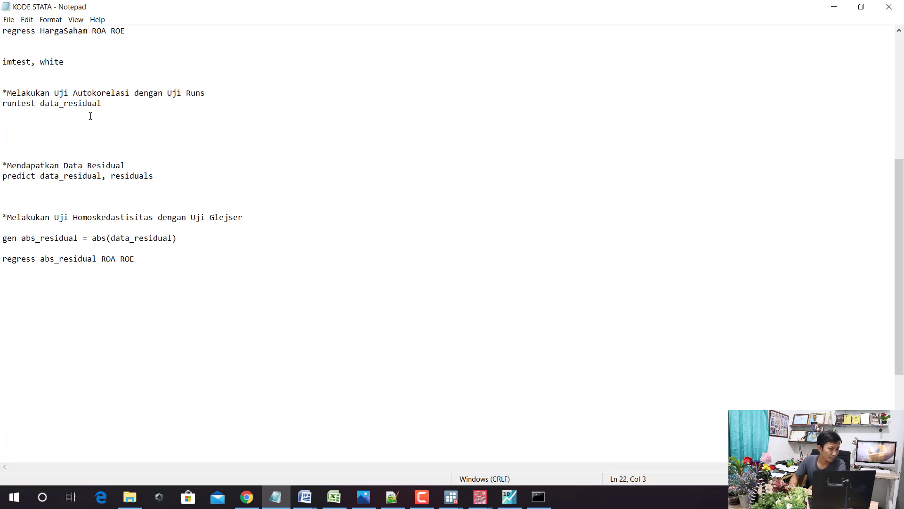
{"action": "left_click_drag", "start_coordinate": [107, 104], "coordinate": [2, 100]}
{"action": "key", "text": "ctrl+c"}
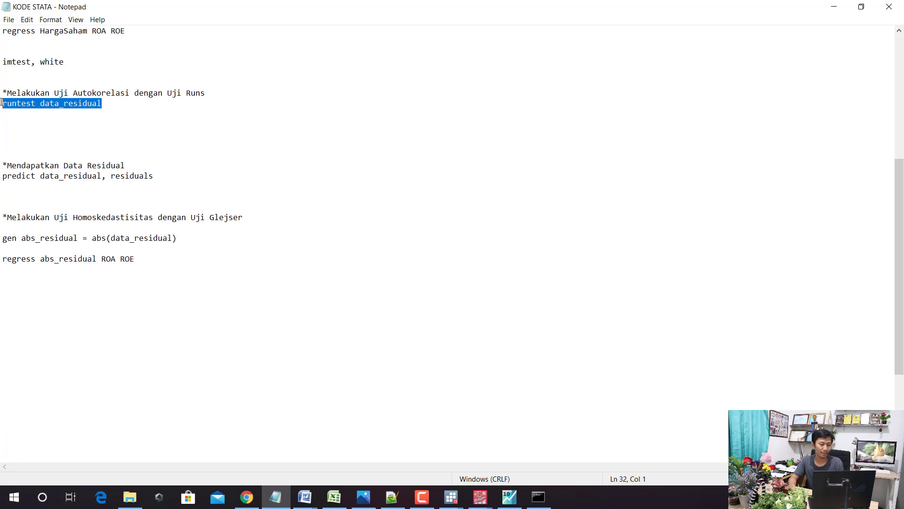
{"action": "scroll", "coordinate": [54, 178], "scroll_direction": "up", "scroll_amount": 7}
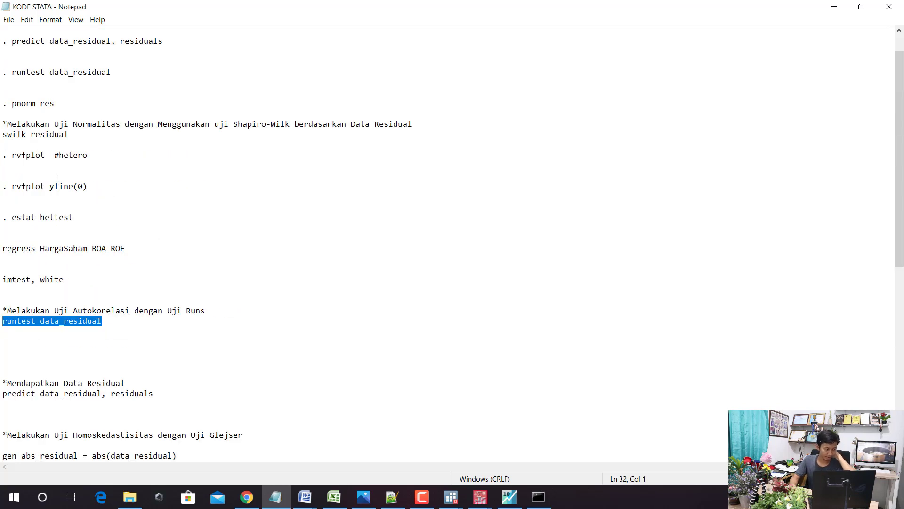
{"action": "scroll", "coordinate": [56, 179], "scroll_direction": "up", "scroll_amount": 1}
{"action": "scroll", "coordinate": [64, 186], "scroll_direction": "down", "scroll_amount": 5}
{"action": "scroll", "coordinate": [71, 195], "scroll_direction": "up", "scroll_amount": 5}
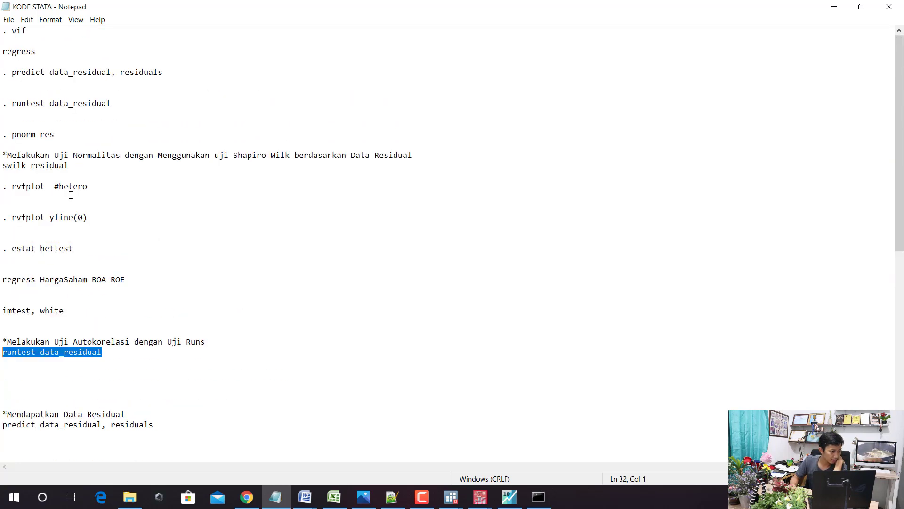
{"action": "scroll", "coordinate": [103, 177], "scroll_direction": "down", "scroll_amount": 4}
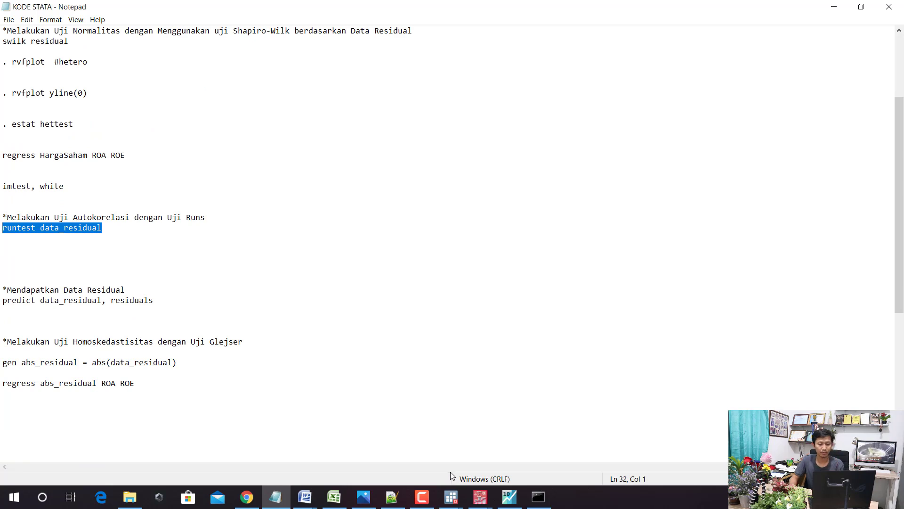
Switch to the Stata results and run runtest data_residual to test the residuals for autocorrelation.
{"action": "left_click", "coordinate": [504, 498]}
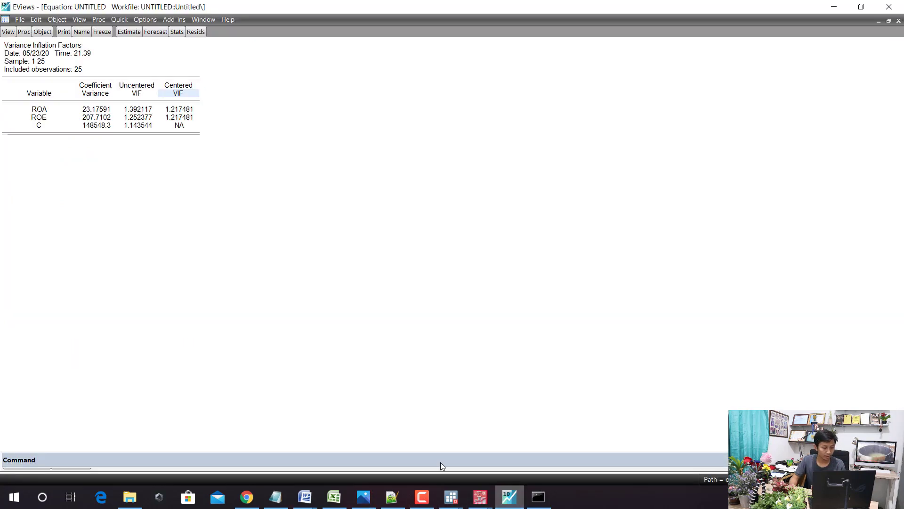
{"action": "mouse_move", "coordinate": [451, 497]}
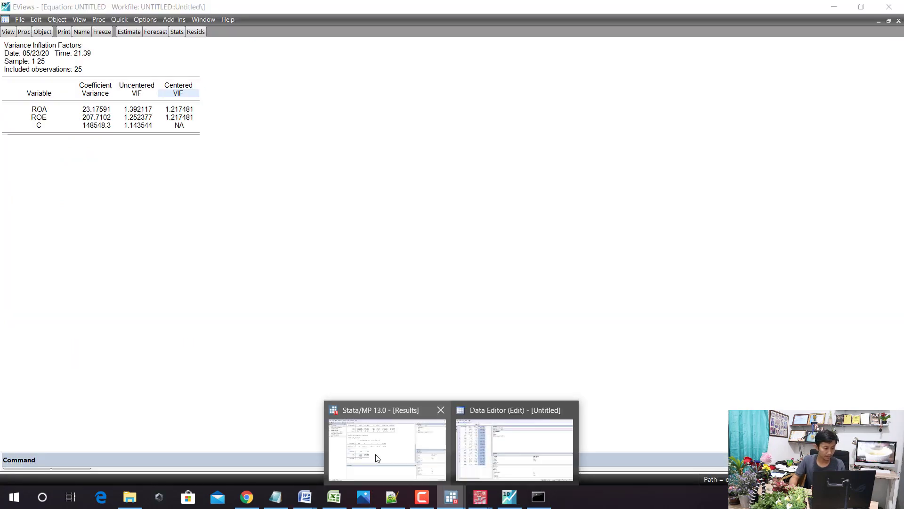
{"action": "left_click", "coordinate": [416, 451]}
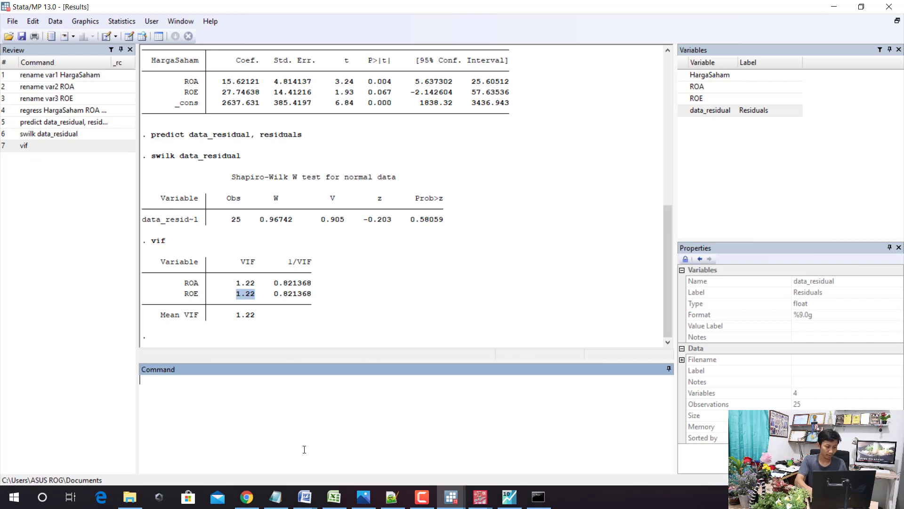
{"action": "key", "text": "ctrl+v"}
{"action": "key", "text": "BackSpace"}
{"action": "key", "text": "BackSpace"}
{"action": "key", "text": "BackSpace"}
{"action": "key", "text": "BackSpace"}
{"action": "key", "text": "BackSpace"}
{"action": "key", "text": "BackSpace"}
{"action": "key", "text": "BackSpace"}
{"action": "key", "text": "BackSpace"}
{"action": "key", "text": "BackSpace"}
{"action": "key", "text": "BackSpace"}
{"action": "key", "text": "BackSpace"}
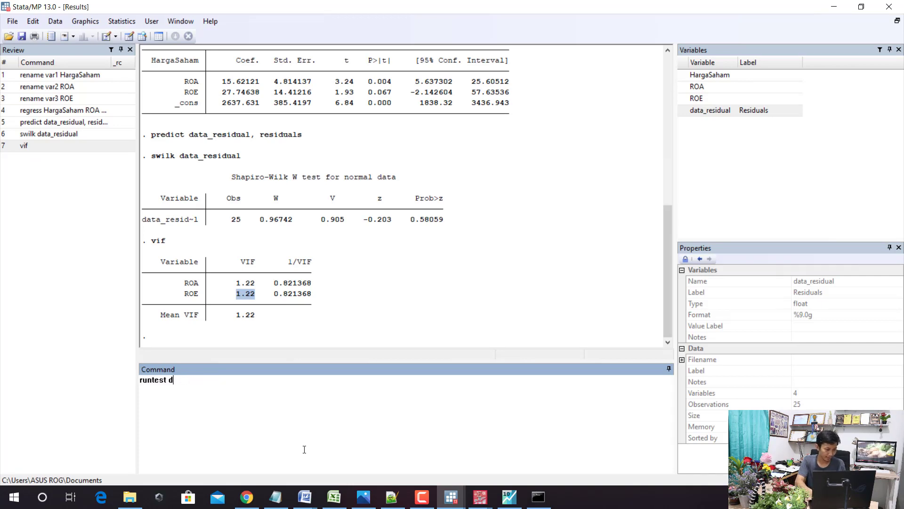
{"action": "type", "text": "ata_resi"}
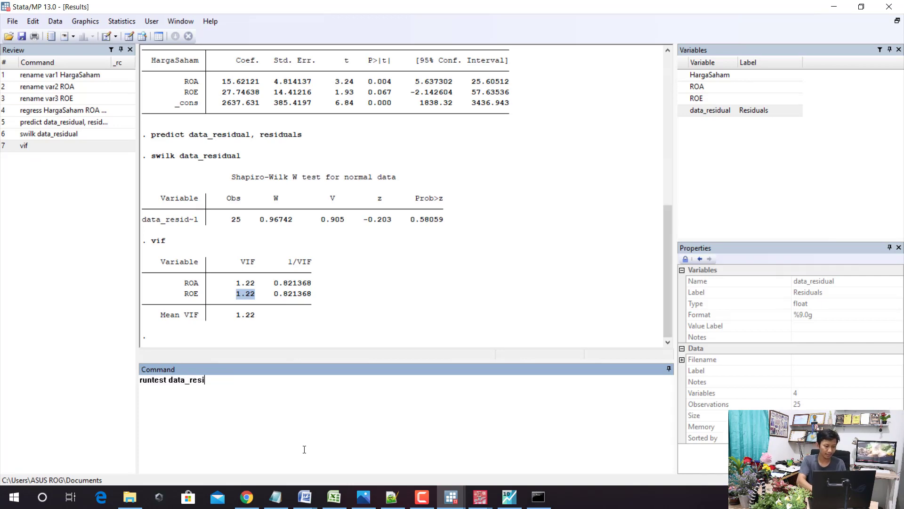
{"action": "type", "text": "dual"}
{"action": "key", "text": "Return"}
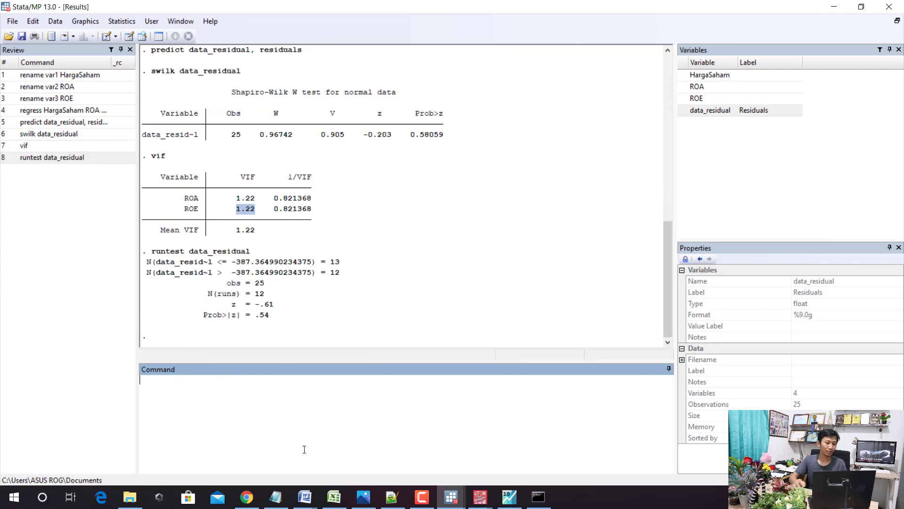
Copy the complete runtest data_residual output, including its command line, as a picture.
{"action": "left_click_drag", "start_coordinate": [271, 321], "coordinate": [141, 250]}
{"action": "right_click", "coordinate": [175, 267]}
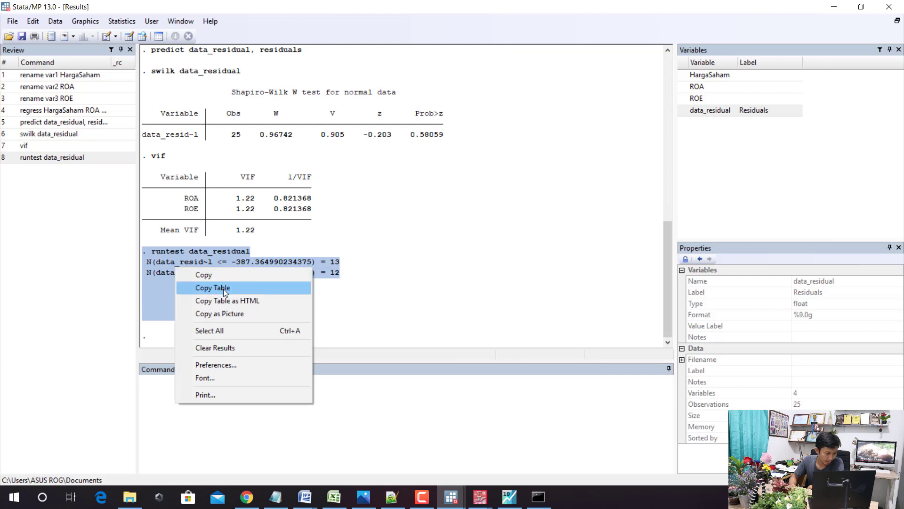
{"action": "left_click", "coordinate": [232, 314]}
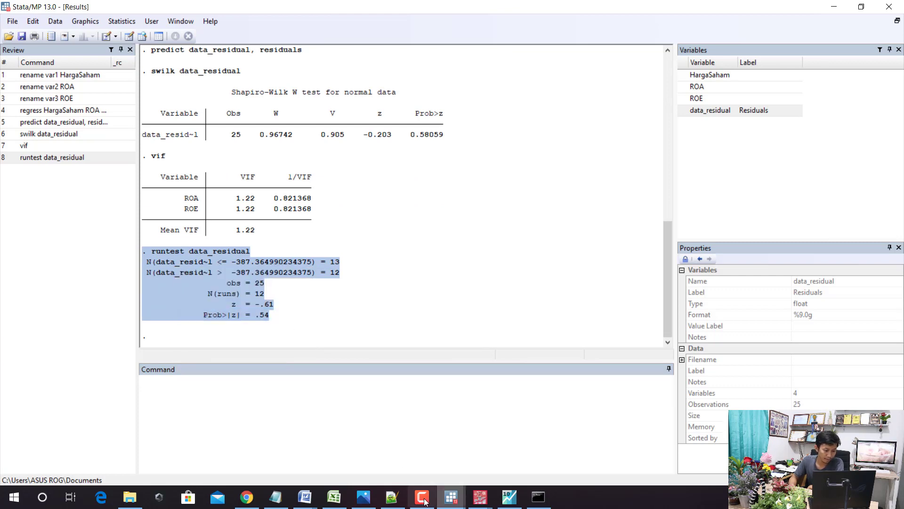
Switch to the INTERPRETASI document in Word and paste the runtest picture below the multicollinearity interpretation paragraph.
{"action": "mouse_move", "coordinate": [305, 497]}
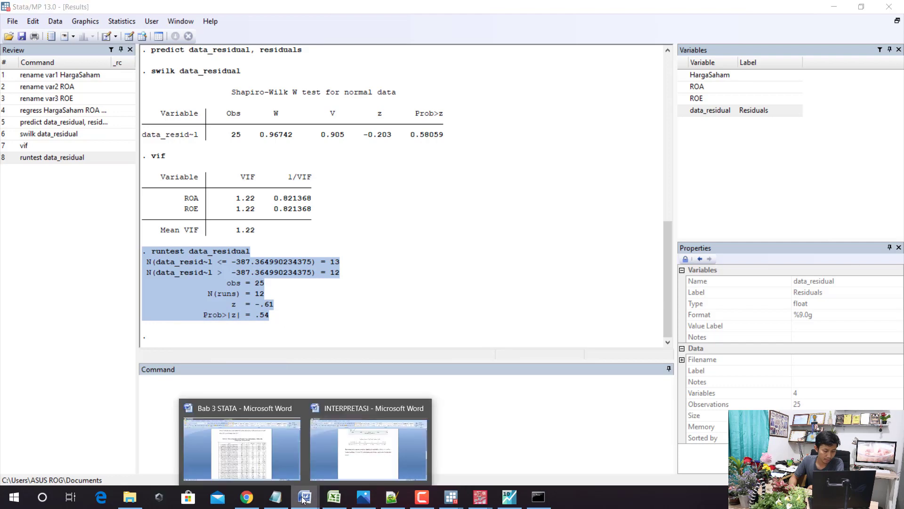
{"action": "left_click", "coordinate": [375, 454]}
{"action": "key", "text": "ctrl+End"}
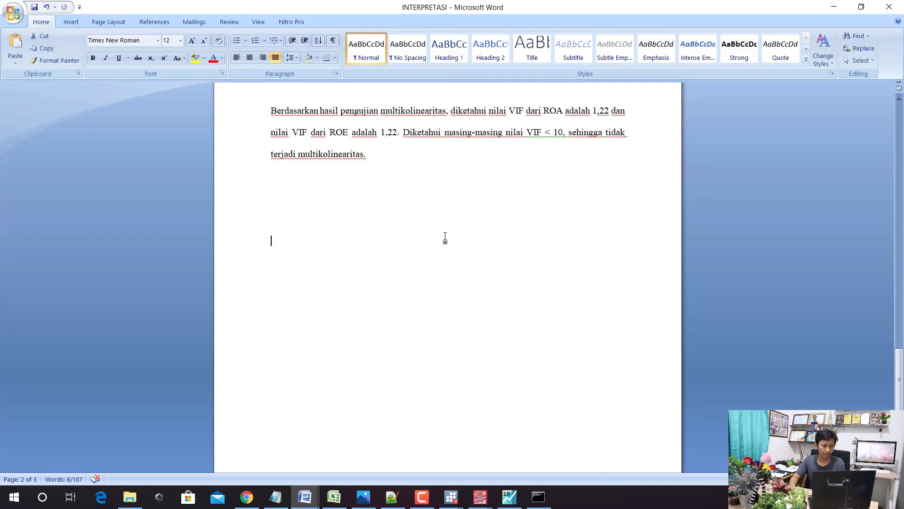
{"action": "key", "text": "Up"}
{"action": "key", "text": "Up"}
{"action": "key", "text": "Up"}
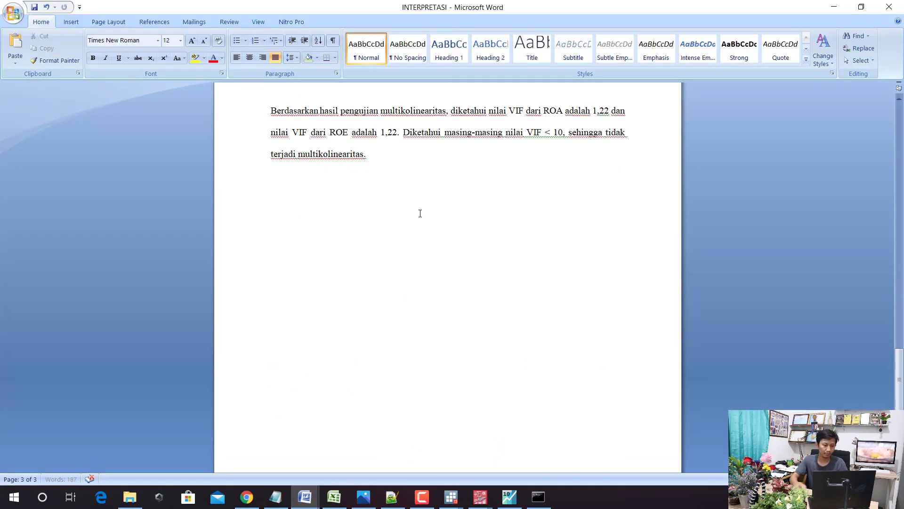
{"action": "key", "text": "ctrl+v"}
Crop away the blank area beside the output text in the runtest picture and enlarge the cropped picture.
{"action": "left_click", "coordinate": [423, 229]}
{"action": "left_click", "coordinate": [815, 50]}
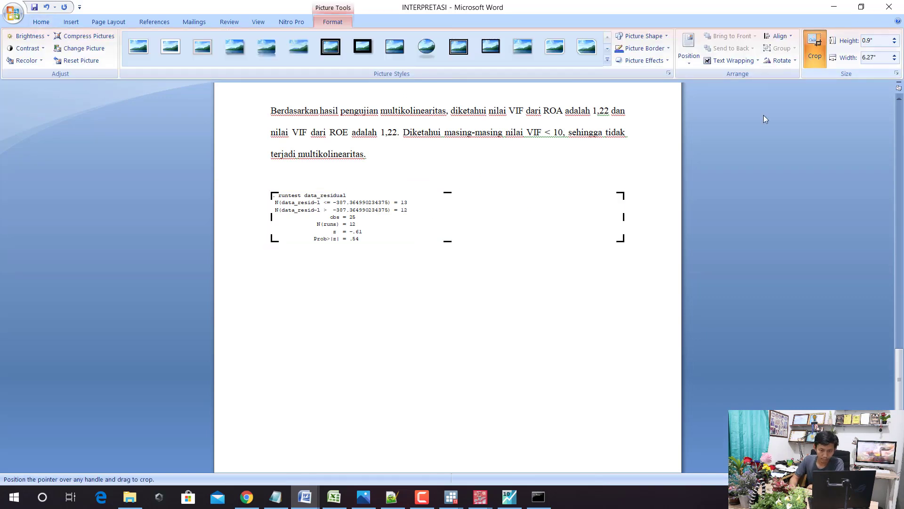
{"action": "left_click_drag", "start_coordinate": [624, 240], "coordinate": [414, 242]}
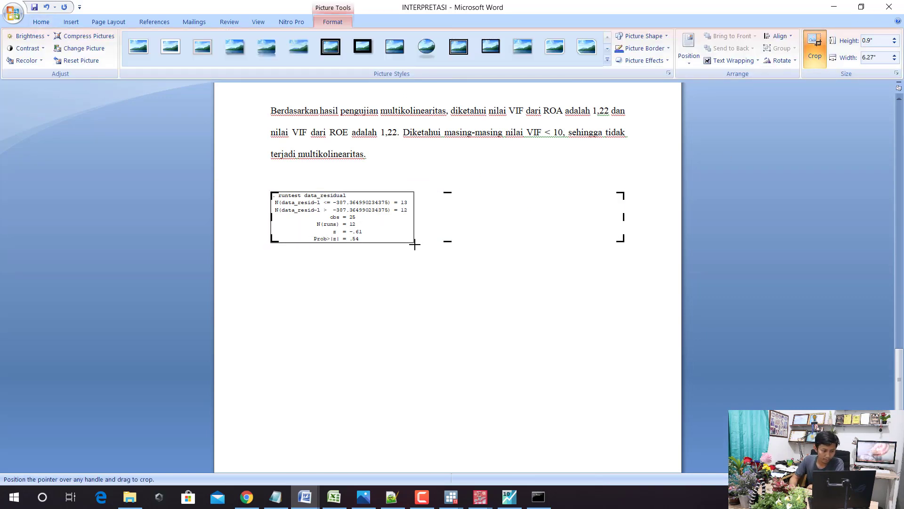
{"action": "left_click", "coordinate": [484, 245]}
{"action": "left_click", "coordinate": [403, 226]}
{"action": "left_click_drag", "start_coordinate": [431, 263], "coordinate": [448, 278]}
Below the runtest picture, write "Probabilitas 0,54 > tingkat signifikansi 5% atau 0,05, tidak terjadi autokorelasi berdasarkan hasil uji Runs.".
{"action": "left_click", "coordinate": [426, 323]}
{"action": "type", "text": "P"}
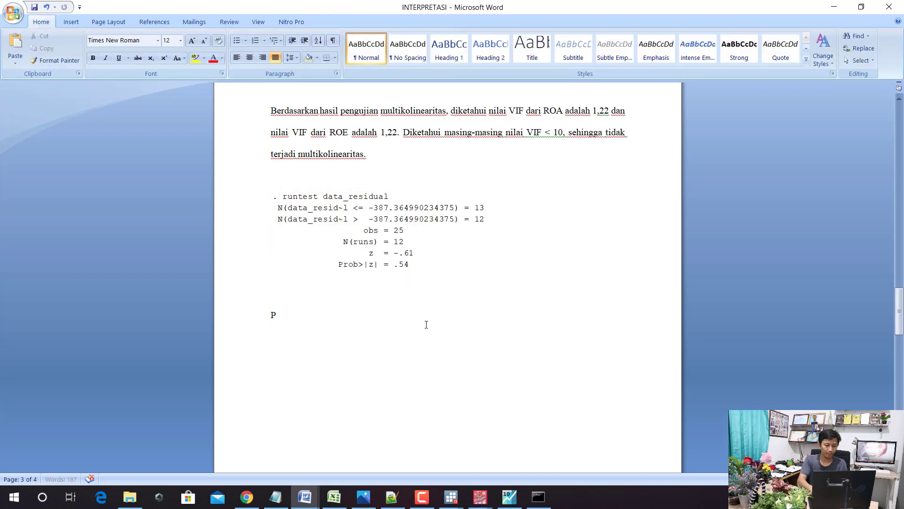
{"action": "type", "text": "robabilitas"}
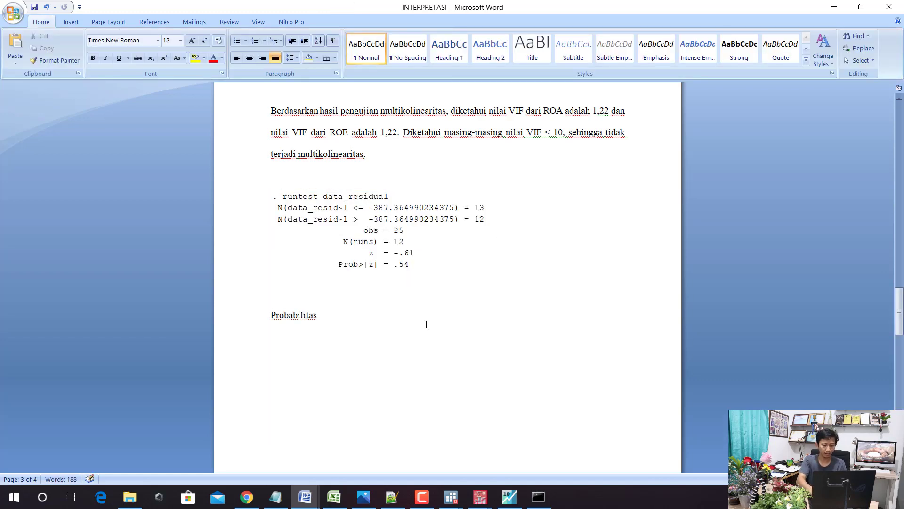
{"action": "type", "text": " 0.54 > ti"}
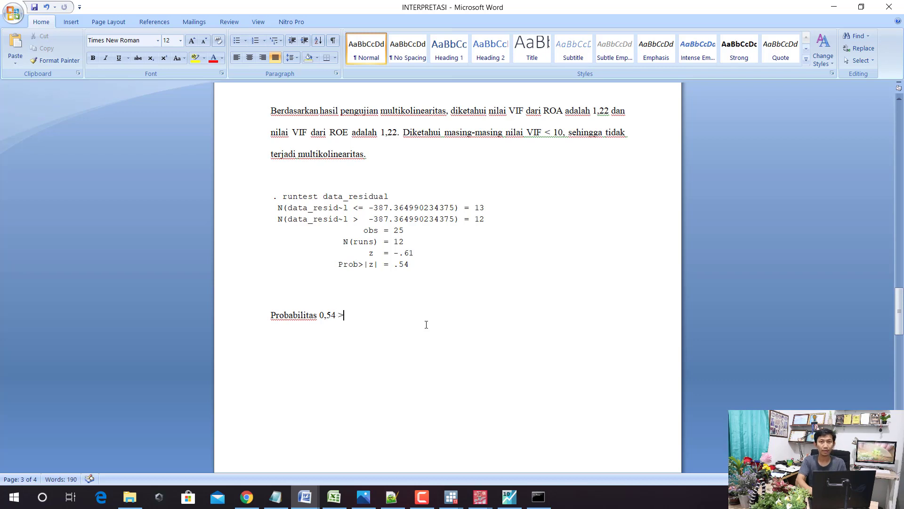
{"action": "type", "text": "ngkat signifika"}
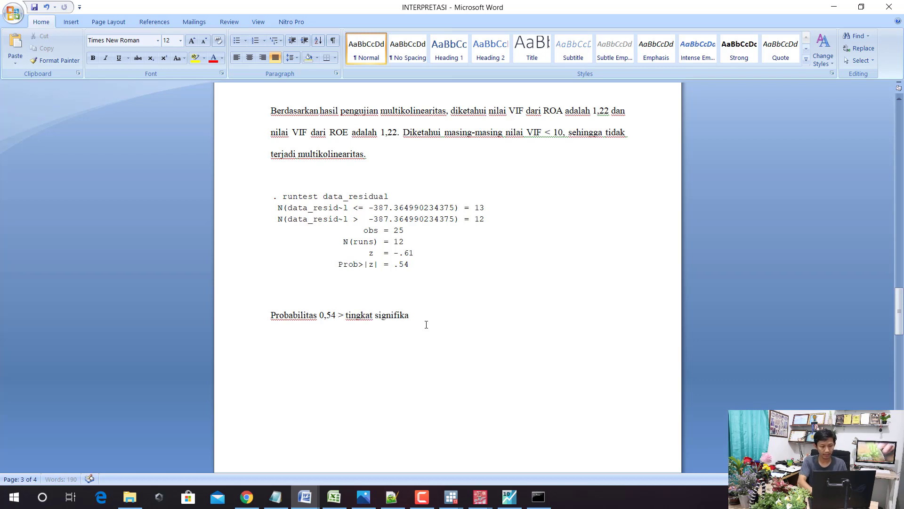
{"action": "type", "text": "nsi 5%"}
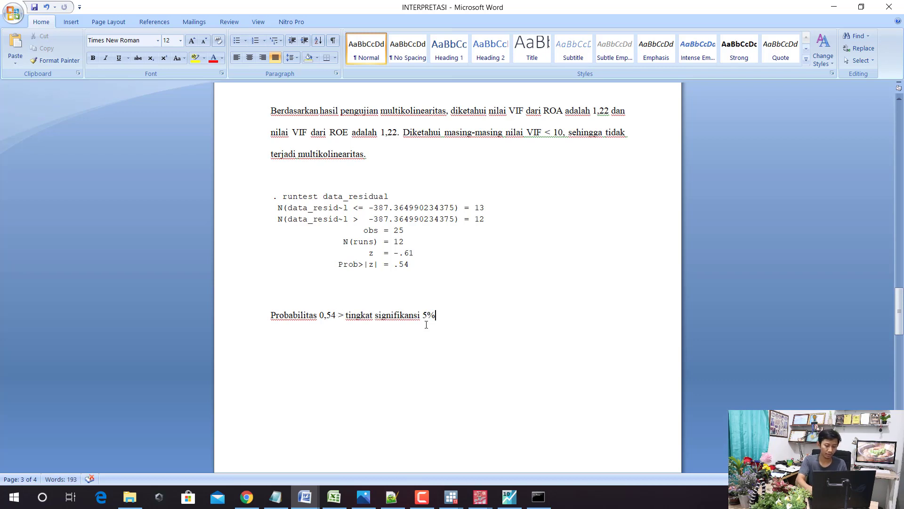
{"action": "type", "text": " atau 0,05,"}
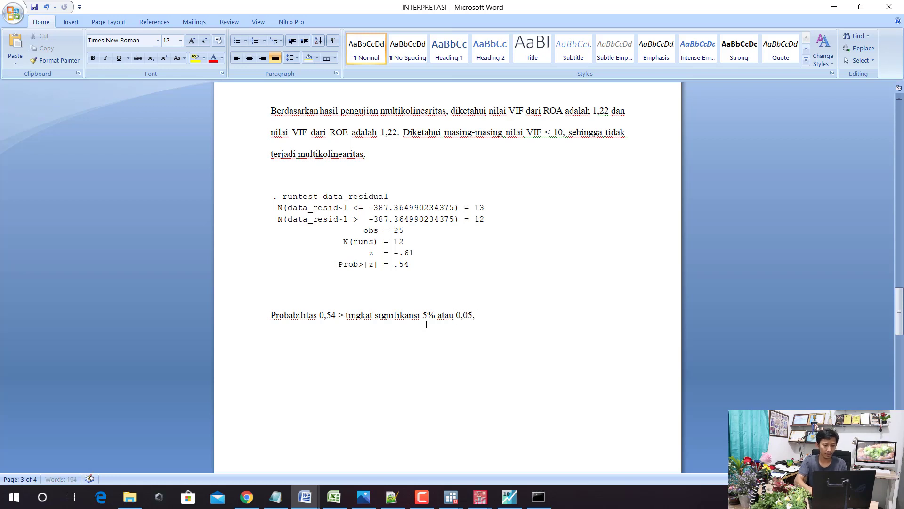
{"action": "type", "text": " tidak terjadi"}
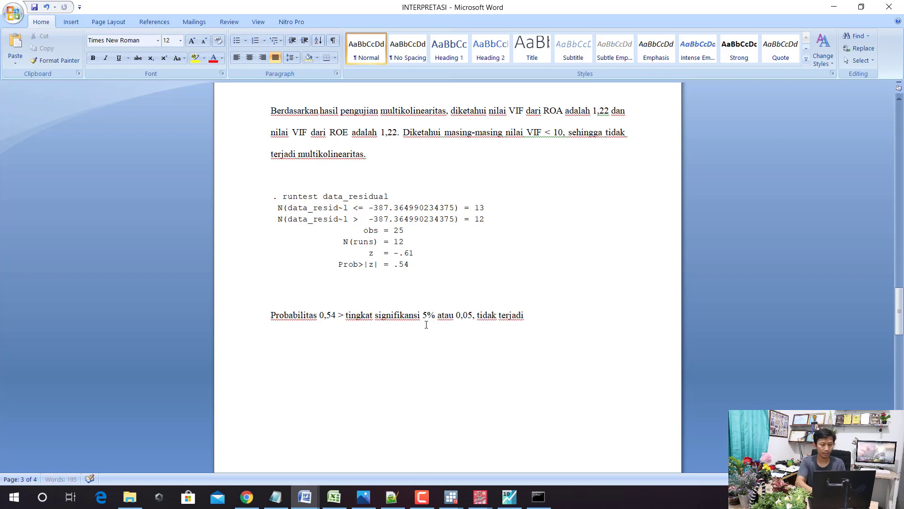
{"action": "type", "text": " autokorelasi ber"}
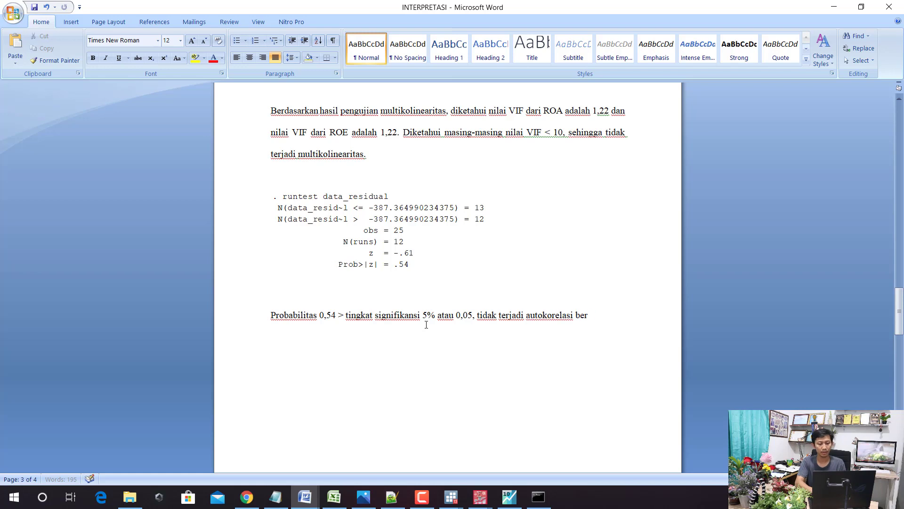
{"action": "type", "text": "dasarkan has"}
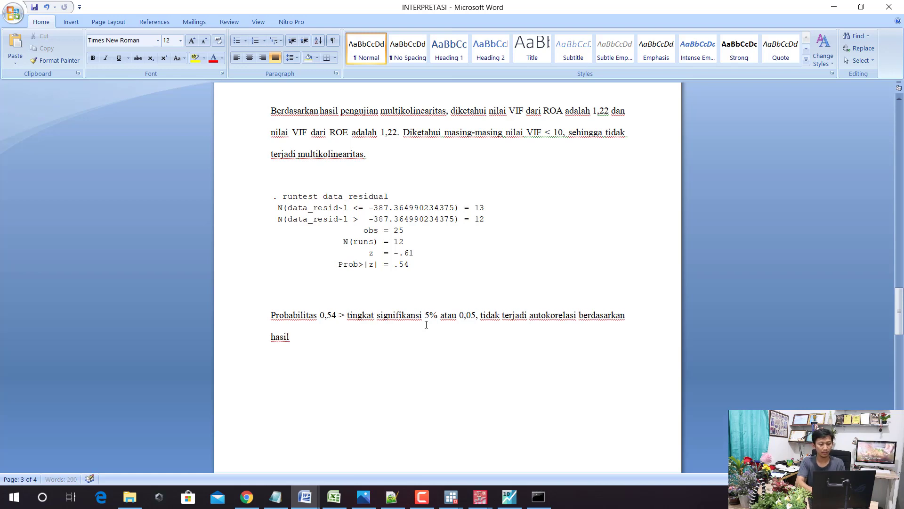
{"action": "type", "text": "il uji RUns."}
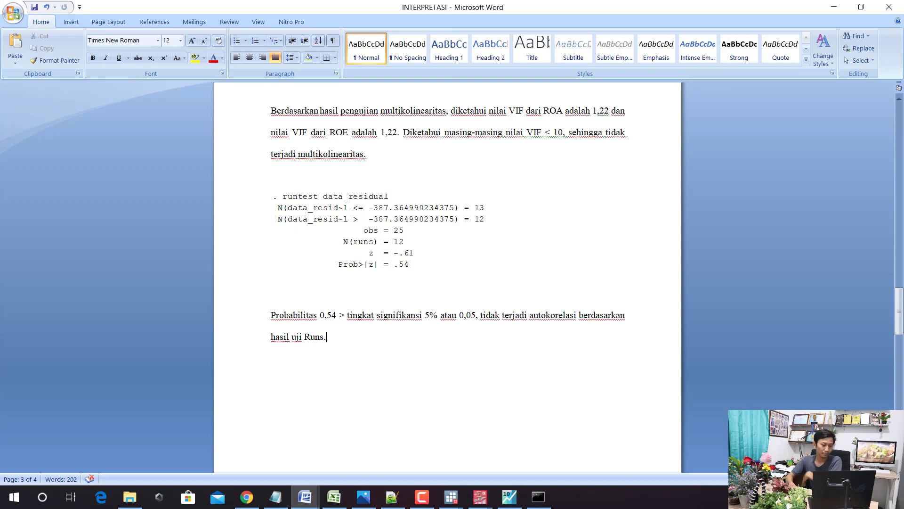
Switch to the SPSS output and look at the Durbin-Watson statistic in the regression's Model Summary table.
{"action": "left_click", "coordinate": [480, 497]}
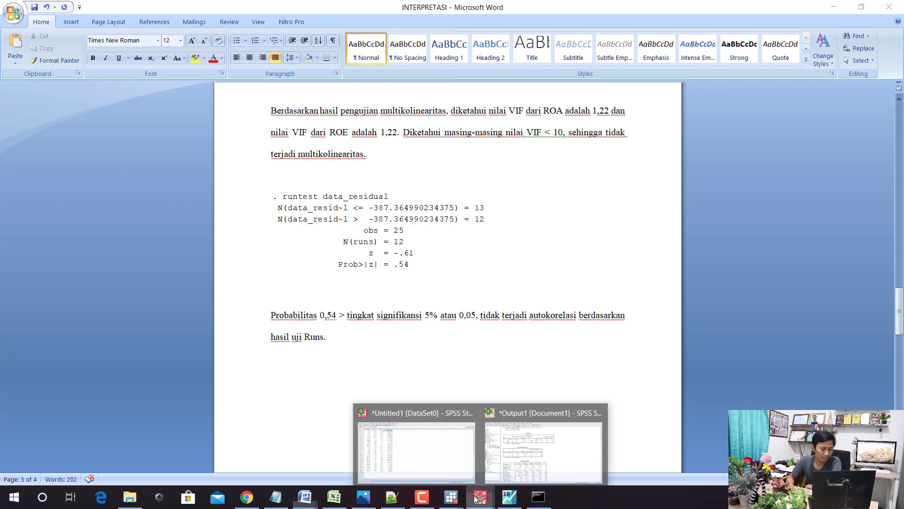
{"action": "left_click", "coordinate": [451, 458]}
{"action": "mouse_move", "coordinate": [487, 505]}
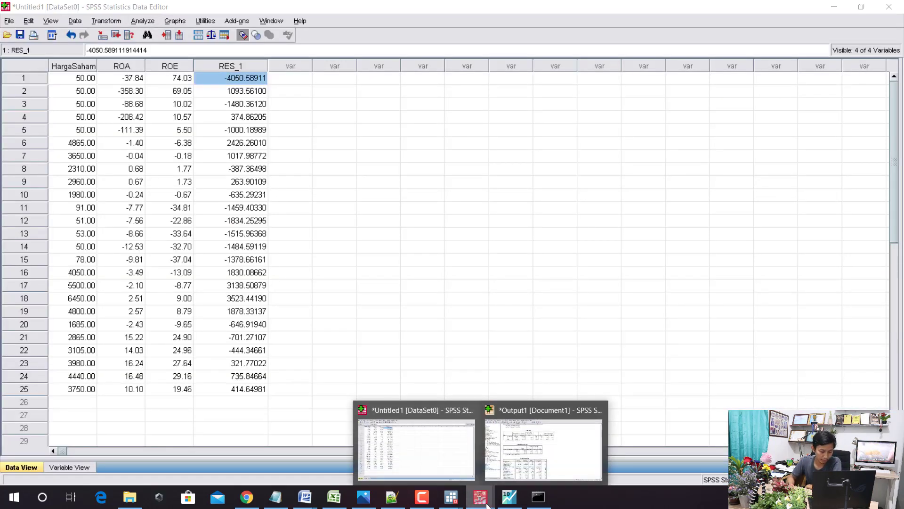
{"action": "left_click", "coordinate": [544, 447]}
{"action": "scroll", "coordinate": [490, 198], "scroll_direction": "up", "scroll_amount": 3}
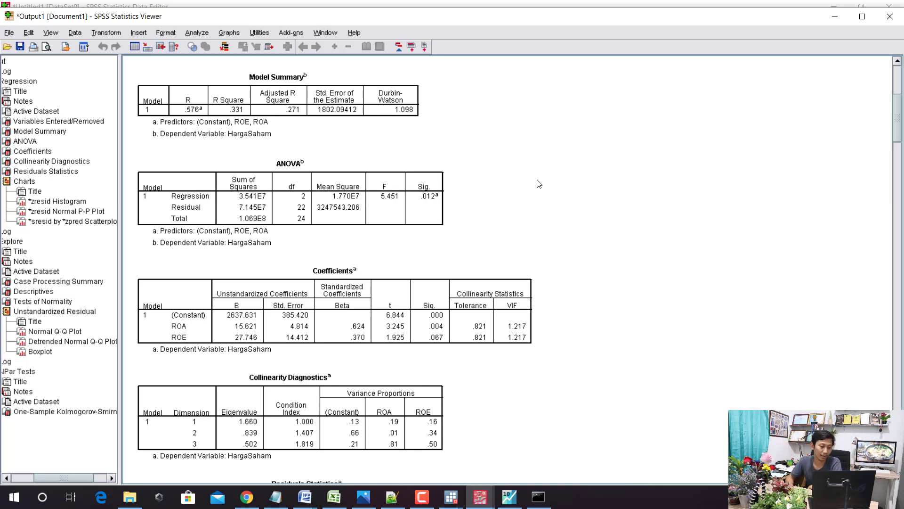
Run a nonparametric Runs test on the Unstandardized Residual with the median, mode and mean as cut points.
{"action": "left_click", "coordinate": [193, 33]}
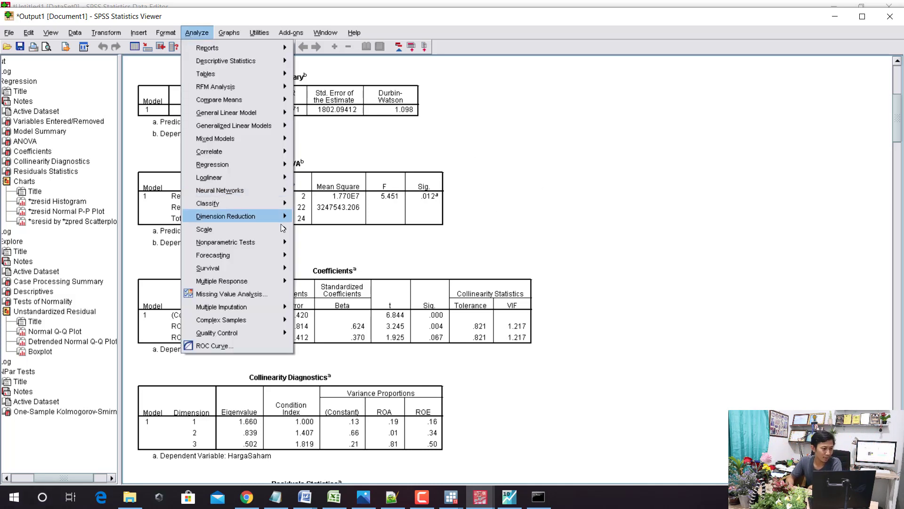
{"action": "mouse_move", "coordinate": [274, 243]}
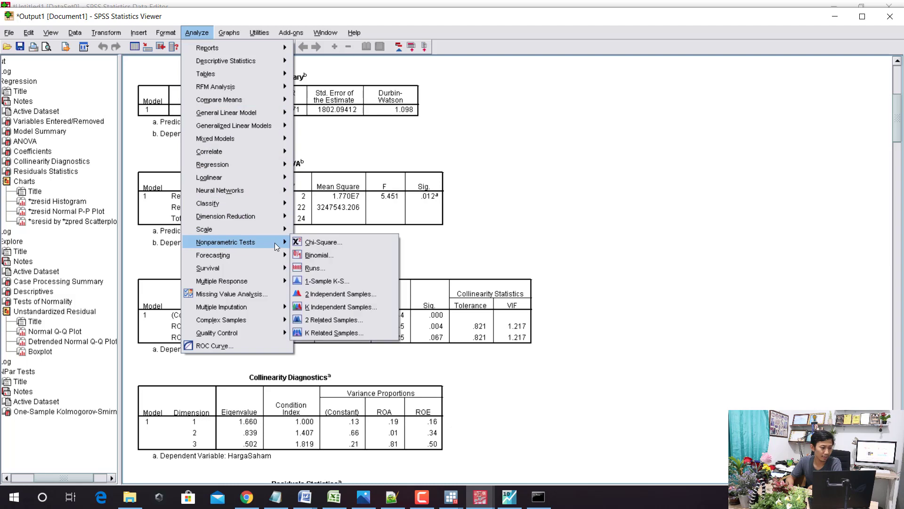
{"action": "left_click", "coordinate": [331, 268]}
{"action": "left_click", "coordinate": [375, 224]}
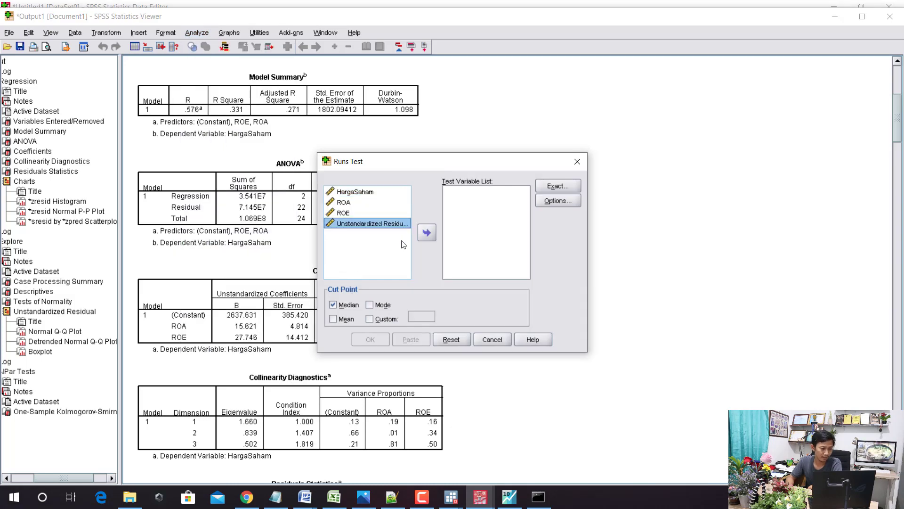
{"action": "left_click", "coordinate": [425, 232]}
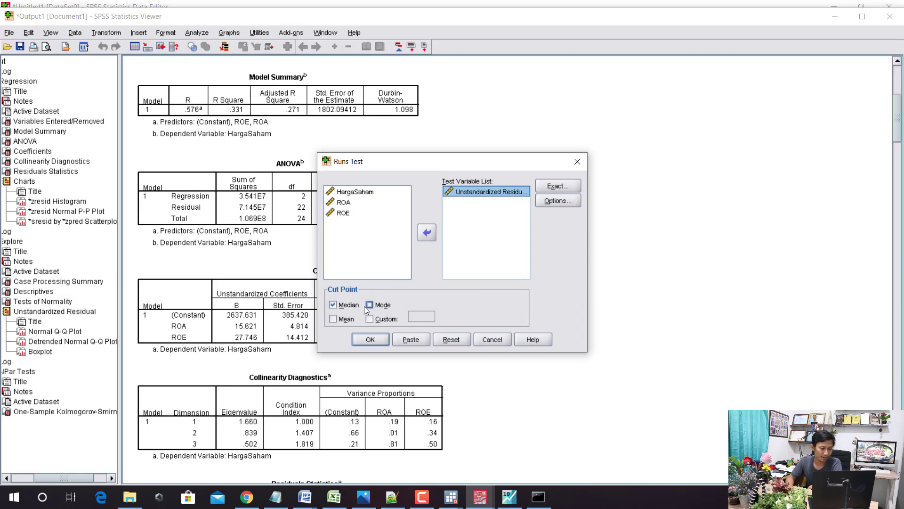
{"action": "left_click", "coordinate": [354, 318]}
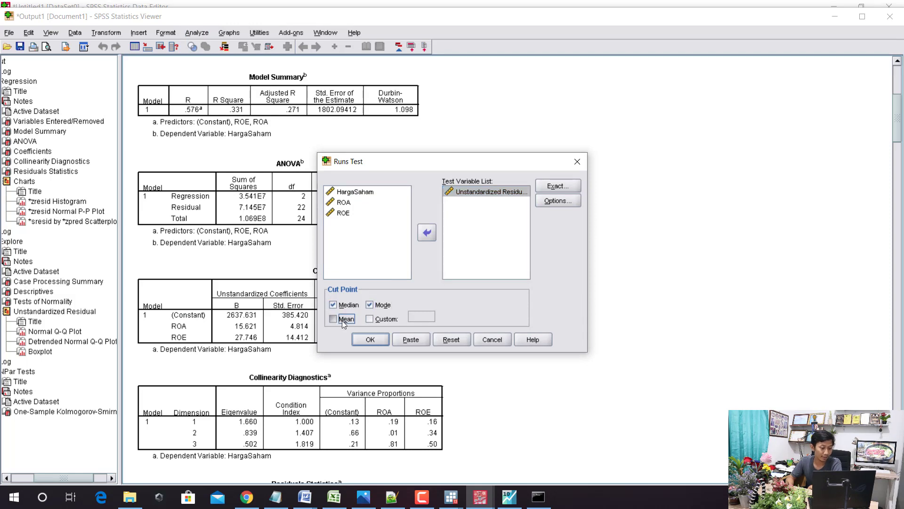
{"action": "left_click", "coordinate": [371, 337]}
Compare the Asymp. Sig. (2-tailed) values in the median, mean and mode Runs Test tables.
{"action": "scroll", "coordinate": [354, 264], "scroll_direction": "down", "scroll_amount": 3}
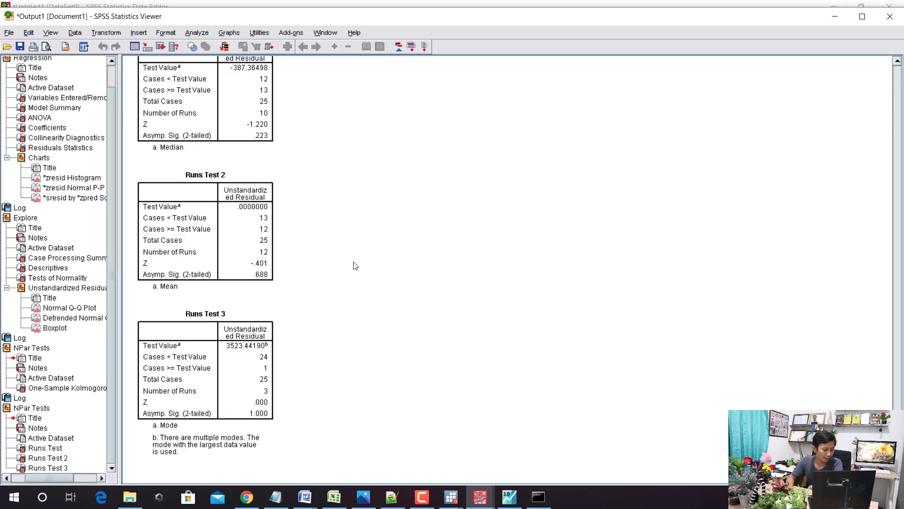
{"action": "scroll", "coordinate": [354, 264], "scroll_direction": "up", "scroll_amount": 2}
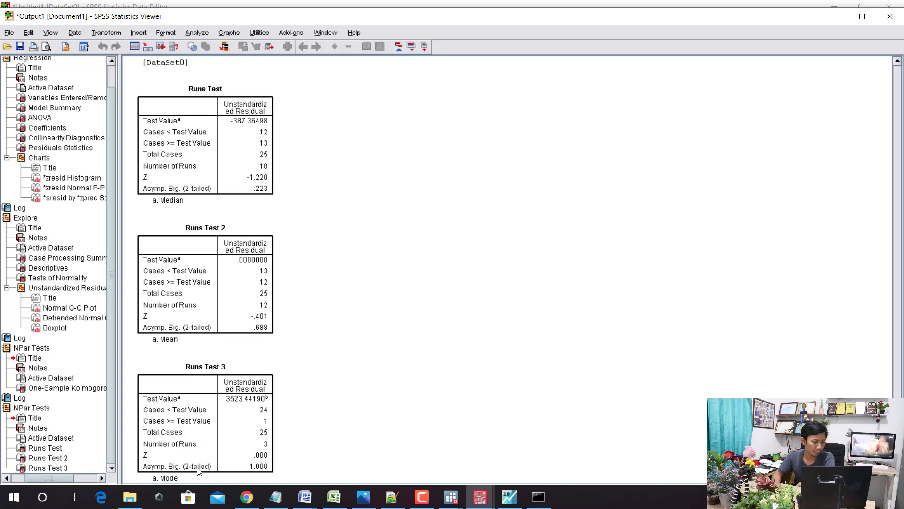
{"action": "scroll", "coordinate": [212, 432], "scroll_direction": "down", "scroll_amount": 2}
{"action": "scroll", "coordinate": [289, 353], "scroll_direction": "up", "scroll_amount": 4}
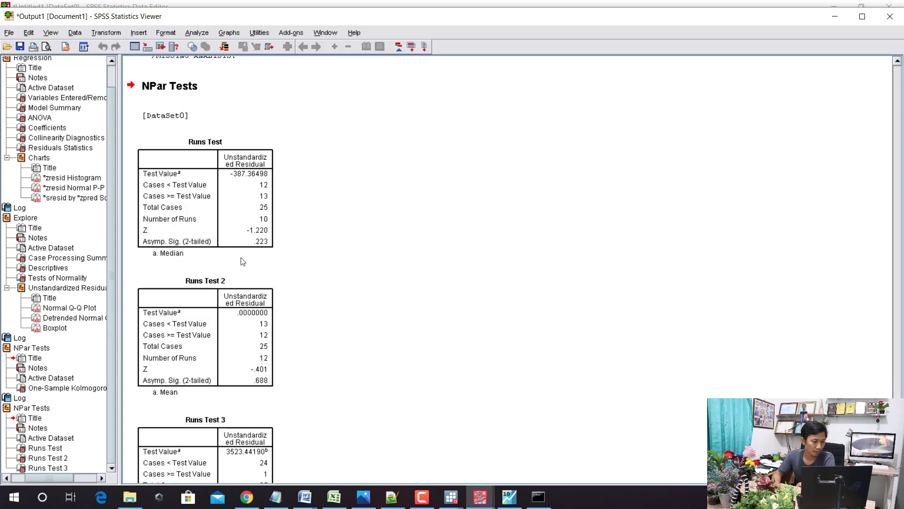
{"action": "scroll", "coordinate": [187, 387], "scroll_direction": "down", "scroll_amount": 4}
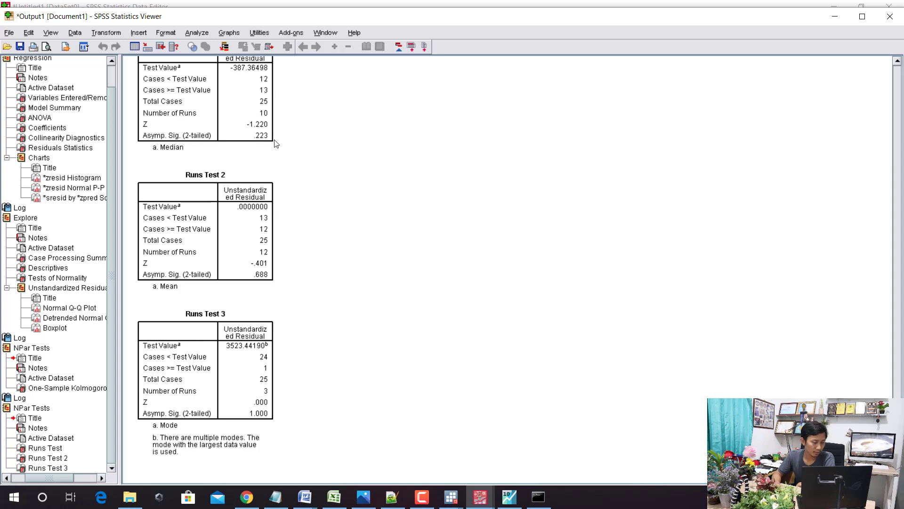
{"action": "scroll", "coordinate": [267, 195], "scroll_direction": "up", "scroll_amount": 2}
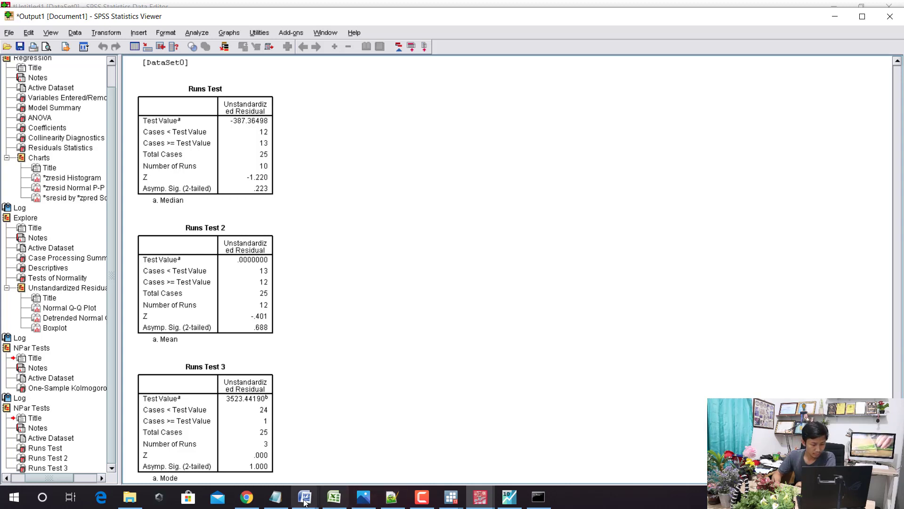
Switch to the regression web app in Chrome, show its Autocorrelation result and highlight the Durbin-Watson statistic.
{"action": "left_click", "coordinate": [246, 499]}
{"action": "scroll", "coordinate": [441, 218], "scroll_direction": "up", "scroll_amount": 4}
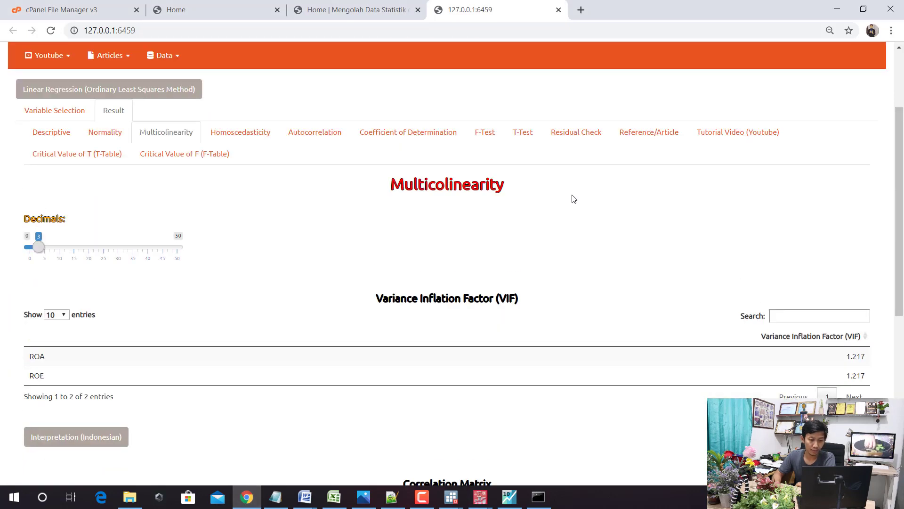
{"action": "left_click", "coordinate": [333, 132]}
{"action": "left_click_drag", "start_coordinate": [775, 320], "coordinate": [797, 319]}
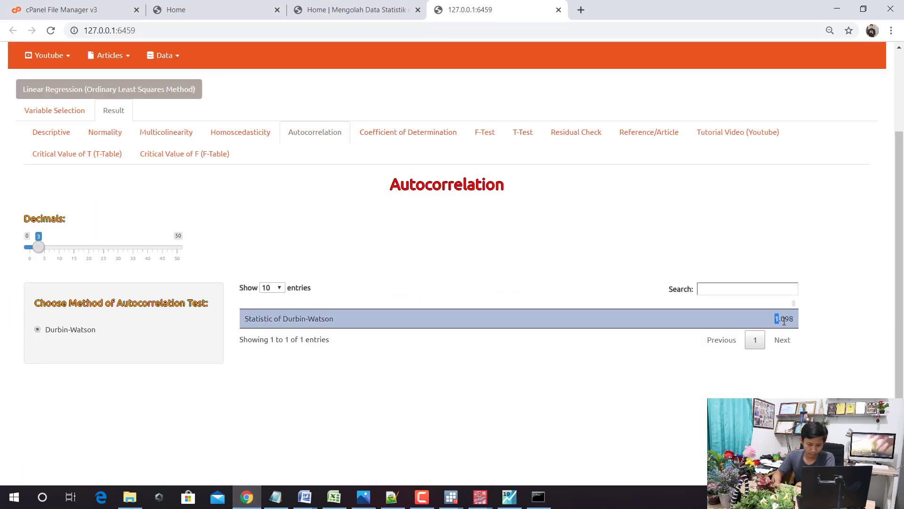
Return to the SPSS output and compare the Durbin-Watson value in the Model Summary with the web app's.
{"action": "left_click", "coordinate": [480, 495]}
{"action": "left_click", "coordinate": [536, 462]}
{"action": "scroll", "coordinate": [519, 347], "scroll_direction": "up", "scroll_amount": 20}
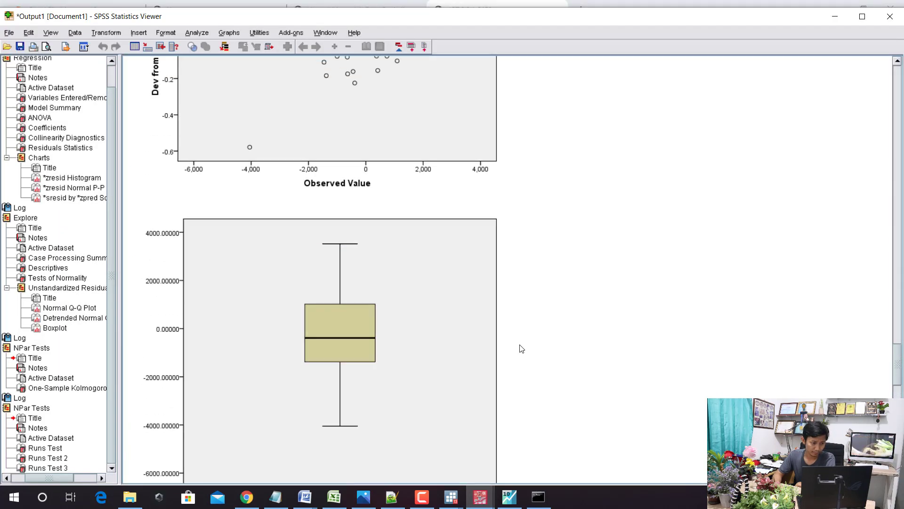
{"action": "scroll", "coordinate": [519, 347], "scroll_direction": "up", "scroll_amount": 20}
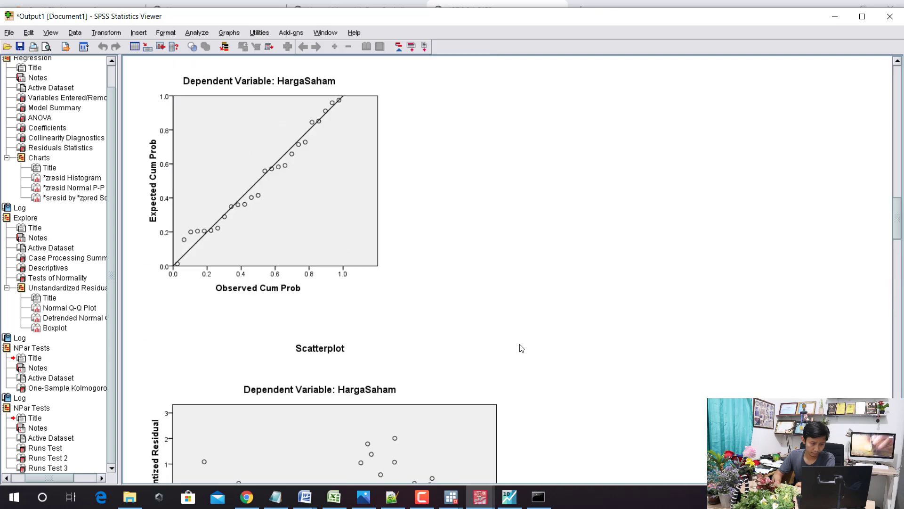
{"action": "scroll", "coordinate": [875, 131], "scroll_direction": "up", "scroll_amount": 4}
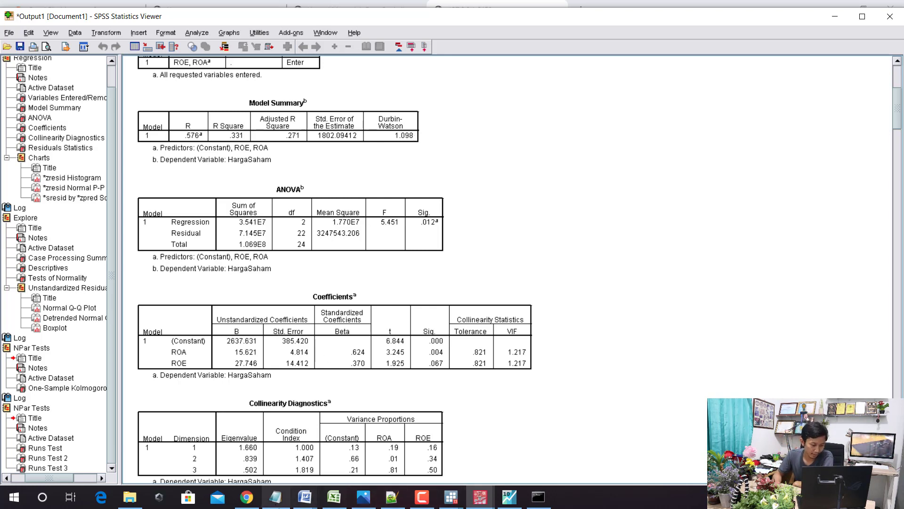
Switch to EViews, delete the untitled equation and estimate a new least squares equation from price_close, roa and roe.
{"action": "left_click", "coordinate": [510, 497]}
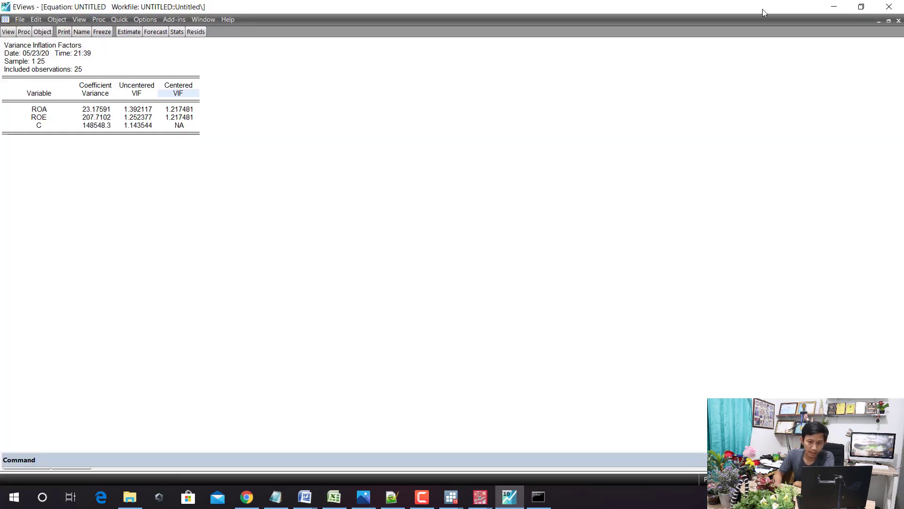
{"action": "left_click", "coordinate": [898, 20]}
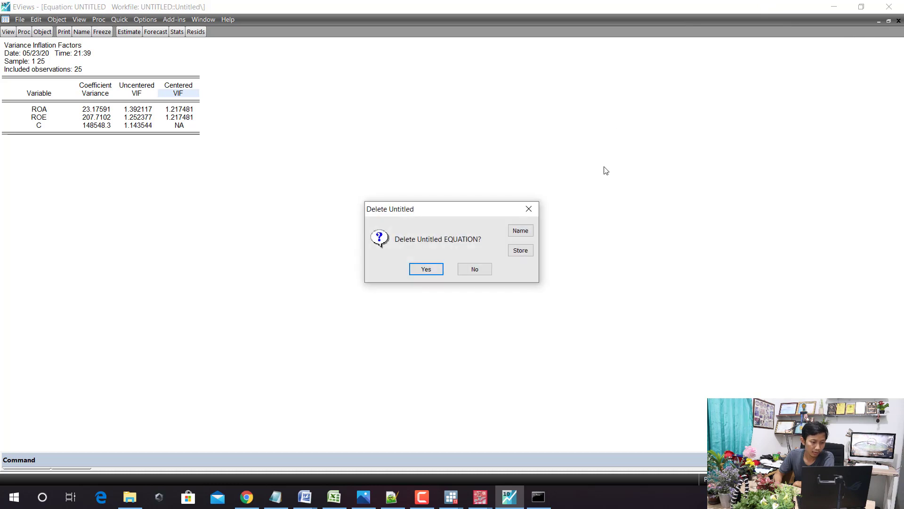
{"action": "left_click", "coordinate": [418, 271]}
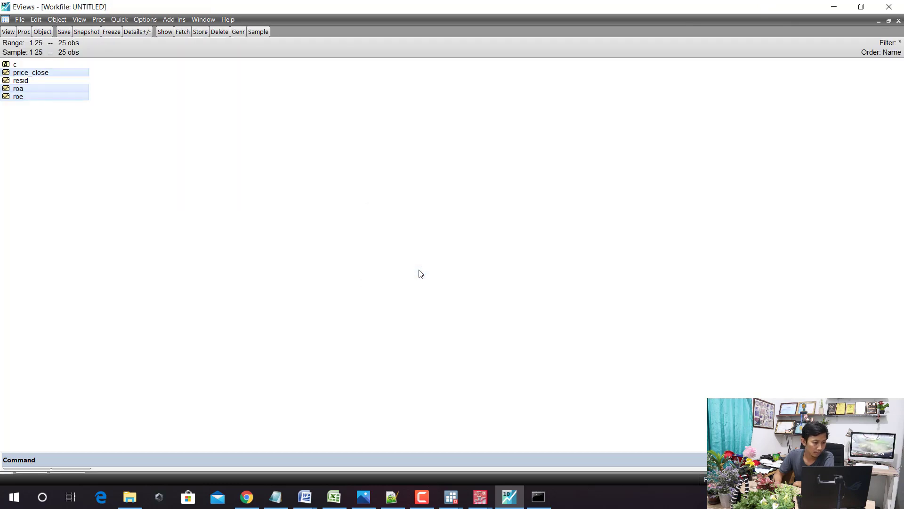
{"action": "right_click", "coordinate": [24, 74]}
{"action": "mouse_move", "coordinate": [137, 77]}
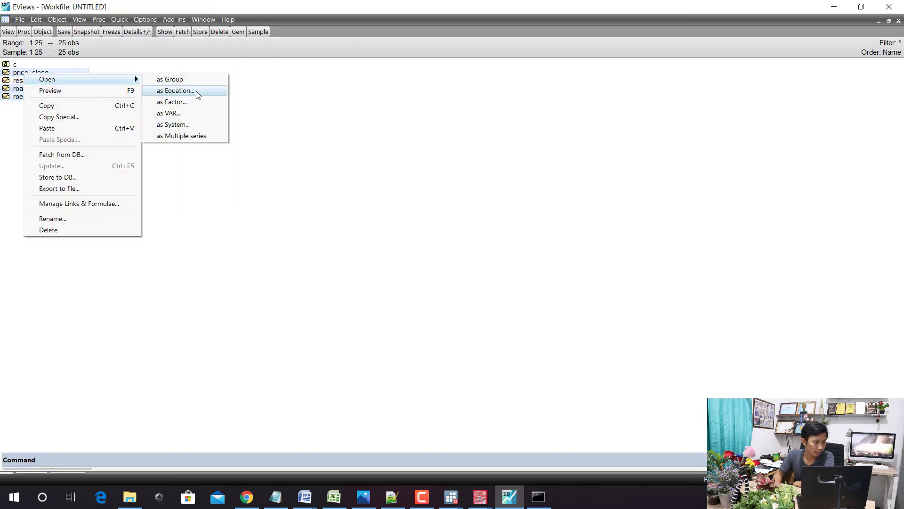
{"action": "left_click", "coordinate": [196, 91]}
{"action": "left_click", "coordinate": [506, 354]}
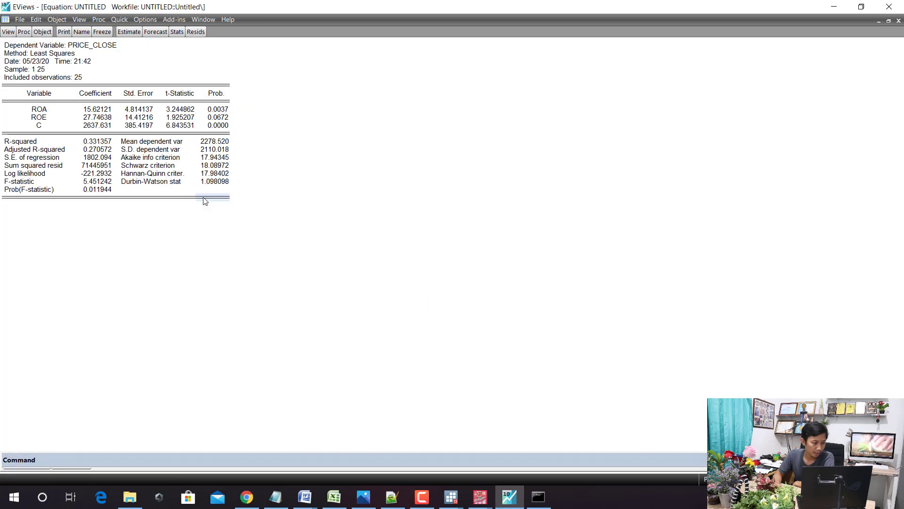
Select the equation's Durbin-Watson statistic, and look up the White test command in the KODE STATA notes in Notepad.
{"action": "left_click", "coordinate": [205, 183]}
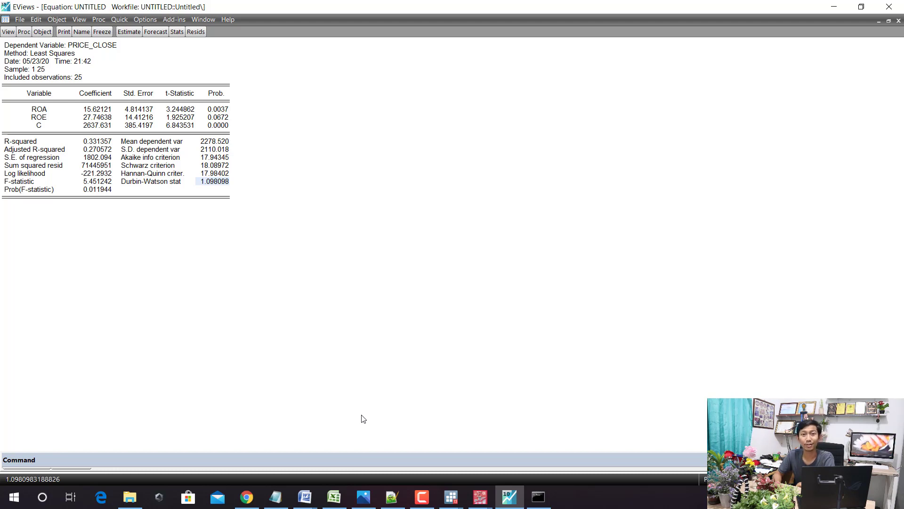
{"action": "mouse_move", "coordinate": [359, 500]}
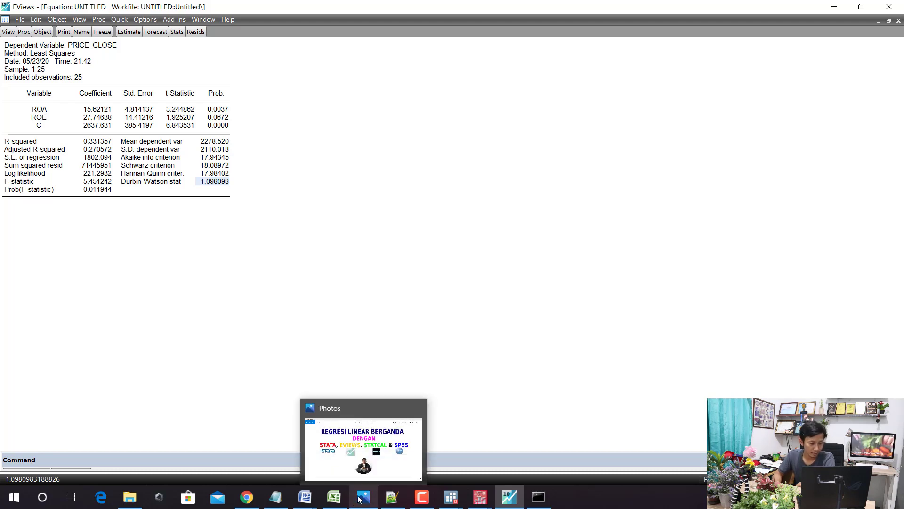
{"action": "left_click", "coordinate": [276, 497]}
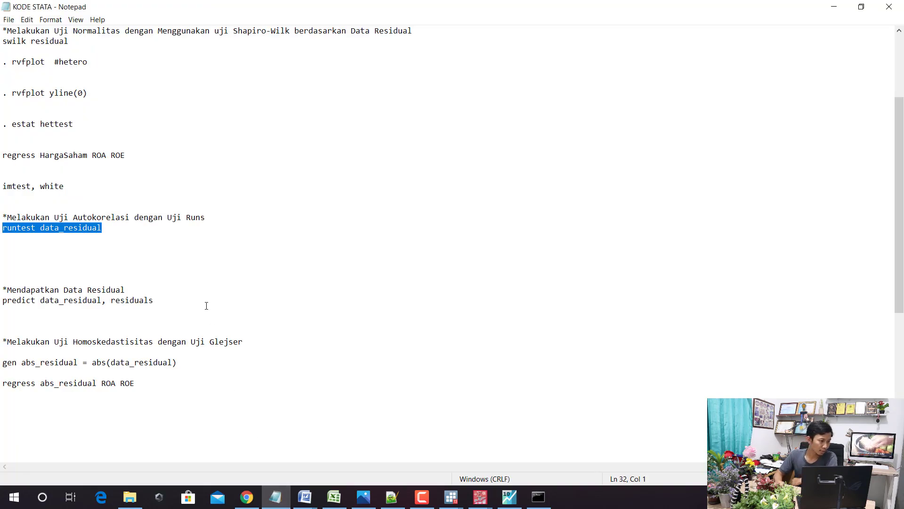
{"action": "scroll", "coordinate": [129, 298], "scroll_direction": "down", "scroll_amount": 1}
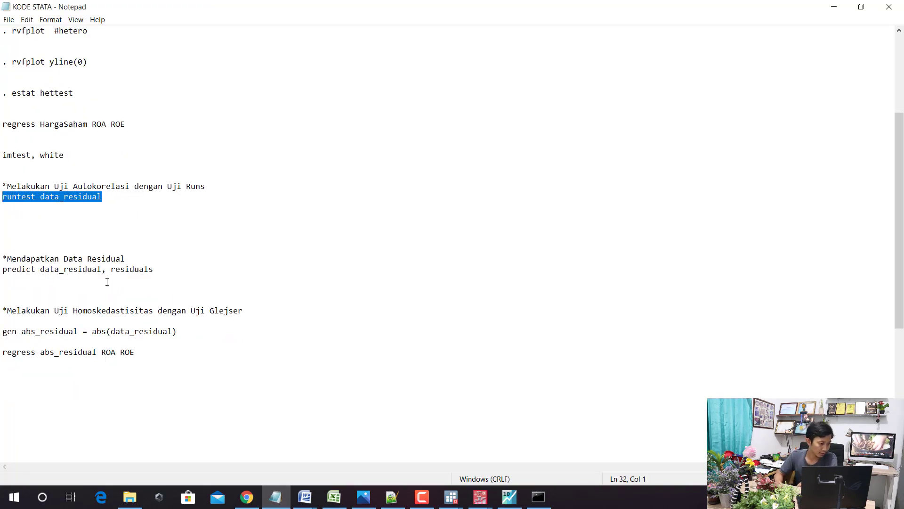
{"action": "scroll", "coordinate": [107, 282], "scroll_direction": "up", "scroll_amount": 5}
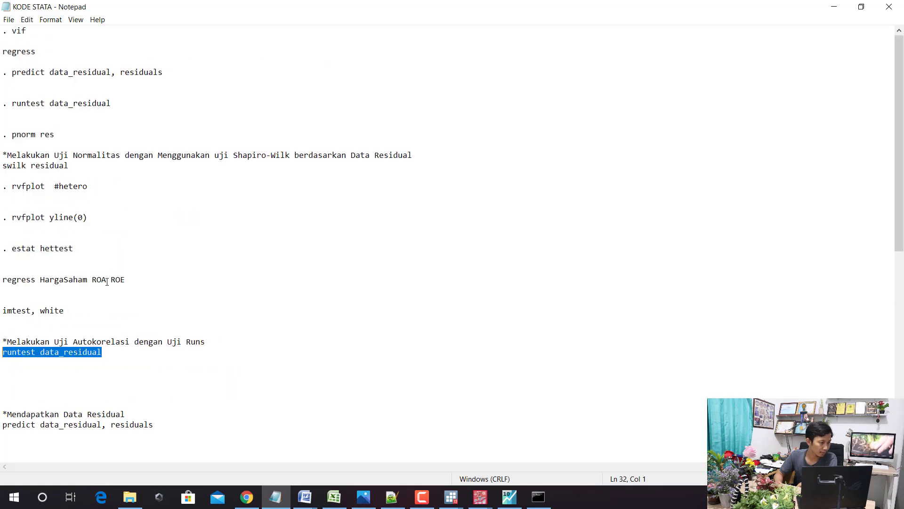
{"action": "scroll", "coordinate": [97, 200], "scroll_direction": "down", "scroll_amount": 7}
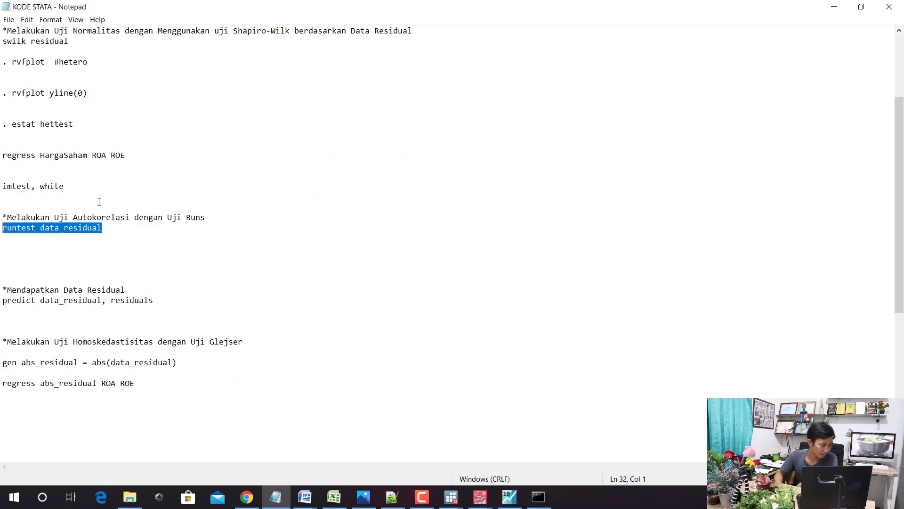
{"action": "scroll", "coordinate": [97, 207], "scroll_direction": "up", "scroll_amount": 6}
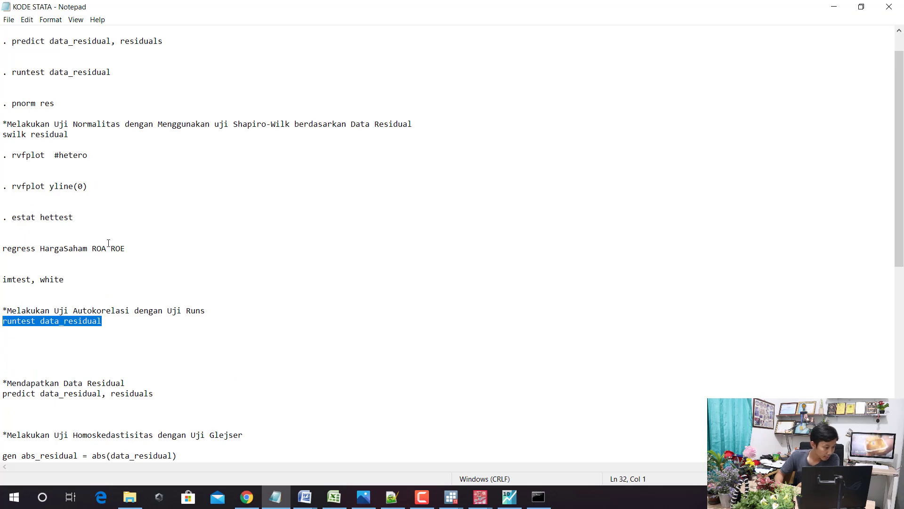
{"action": "left_click_drag", "start_coordinate": [65, 280], "coordinate": [40, 279]}
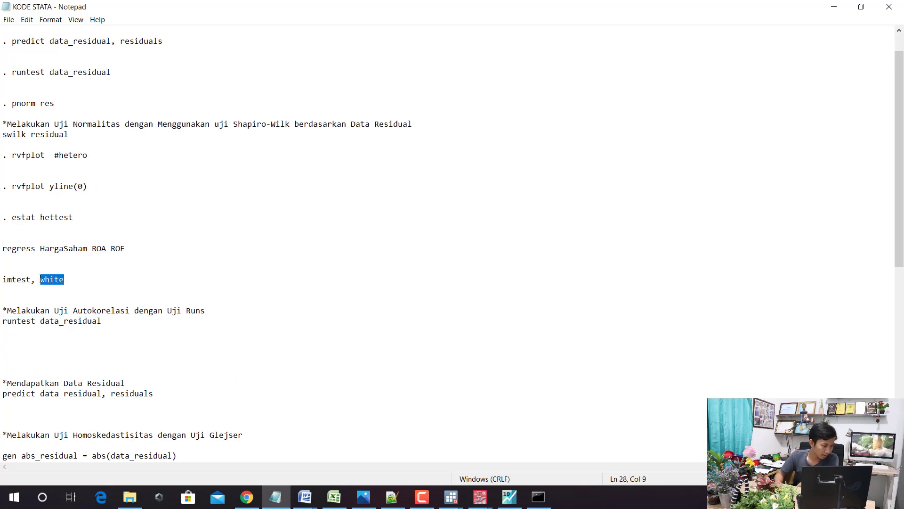
Switch to the Stata results window and try to run the command white.
{"action": "left_click", "coordinate": [367, 499]}
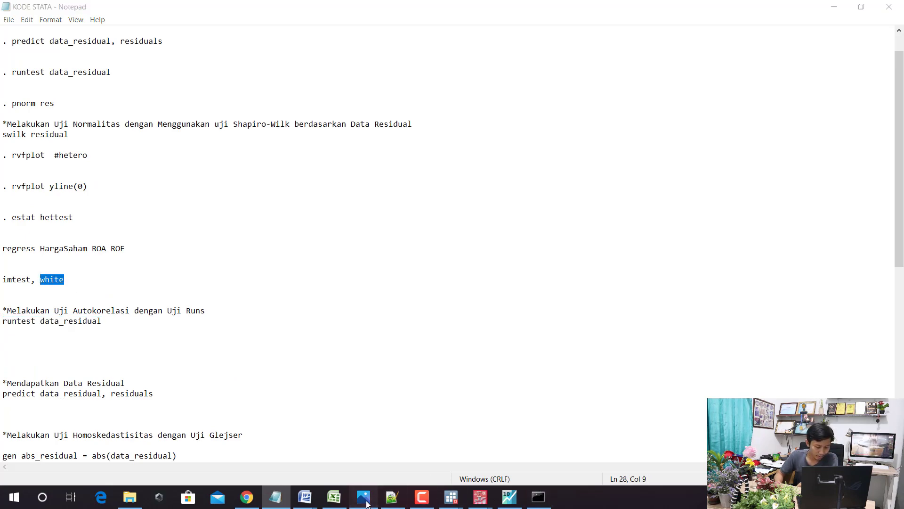
{"action": "left_click", "coordinate": [367, 503]}
{"action": "left_click", "coordinate": [367, 502]}
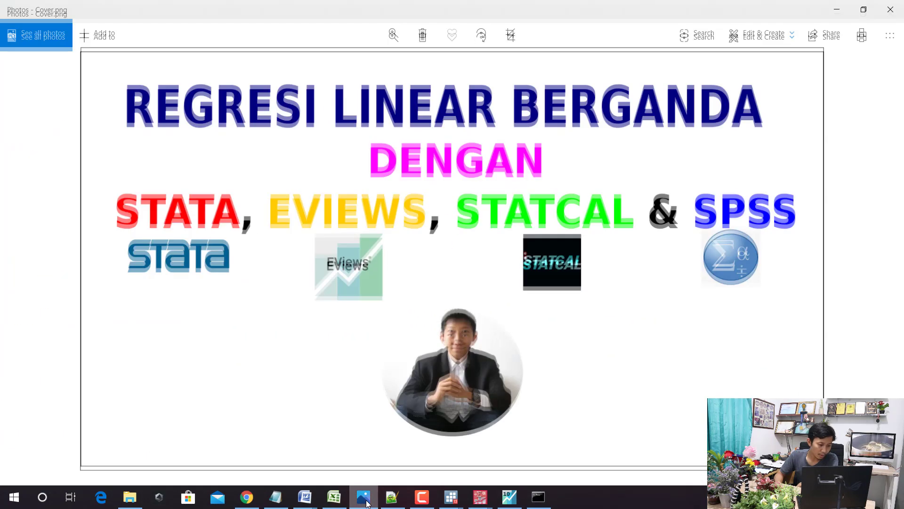
{"action": "left_click", "coordinate": [366, 502]}
{"action": "mouse_move", "coordinate": [452, 494]}
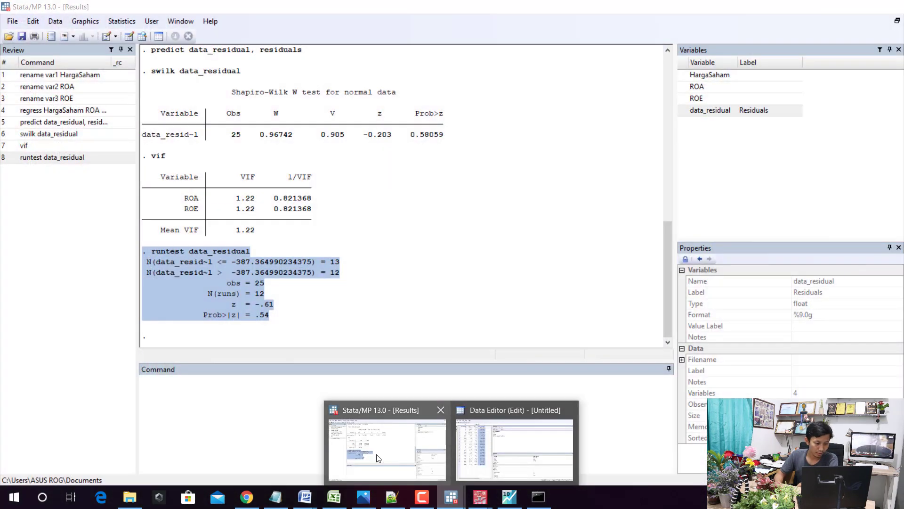
{"action": "left_click", "coordinate": [376, 455]}
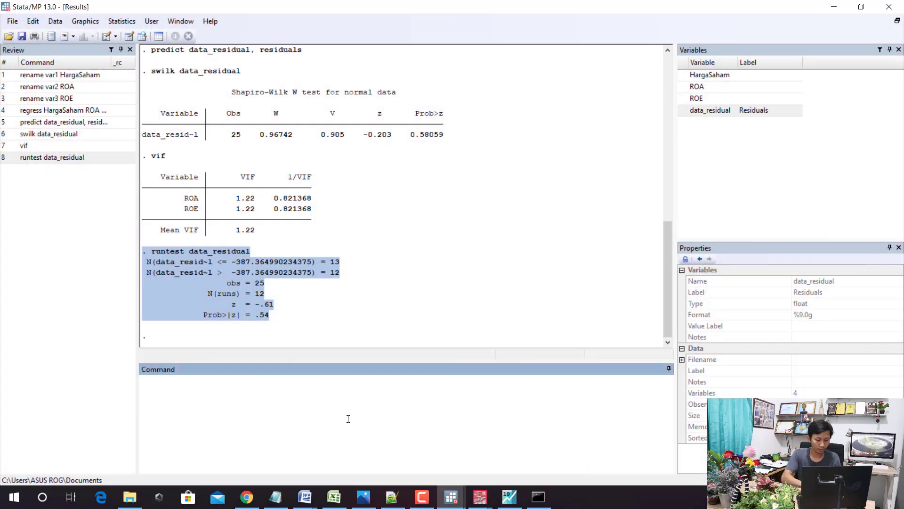
{"action": "type", "text": "white"}
{"action": "key", "text": "Return"}
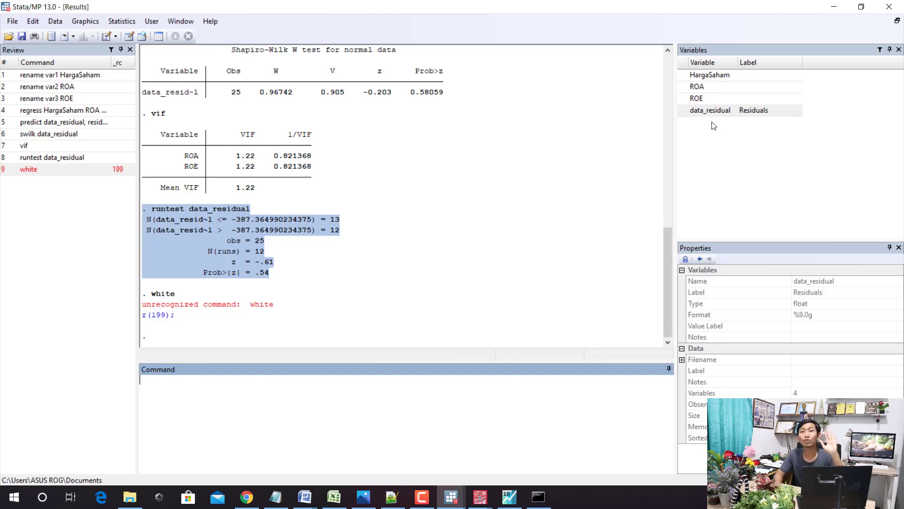
Copy the Glejser command gen abs_residual = abs(data_residual) from the KODE STATA notes into Stata's command line.
{"action": "left_click", "coordinate": [275, 497]}
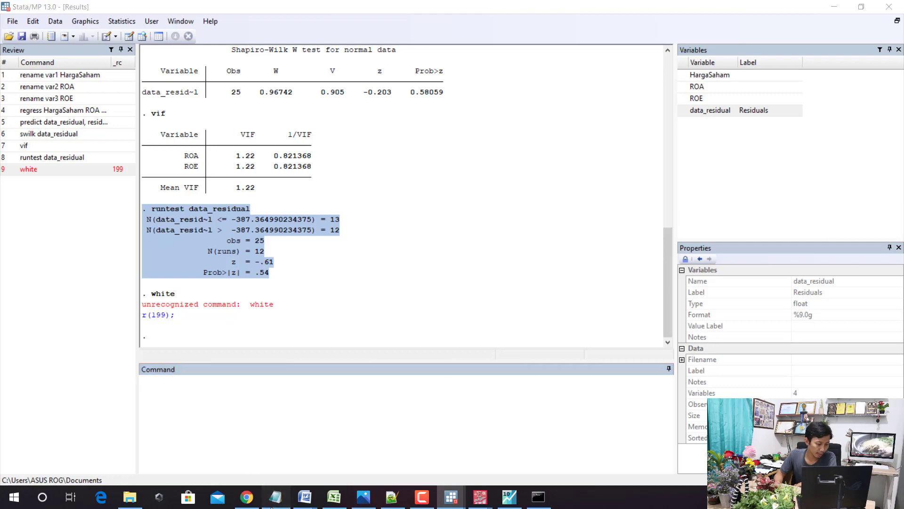
{"action": "scroll", "coordinate": [238, 284], "scroll_direction": "up", "scroll_amount": 1}
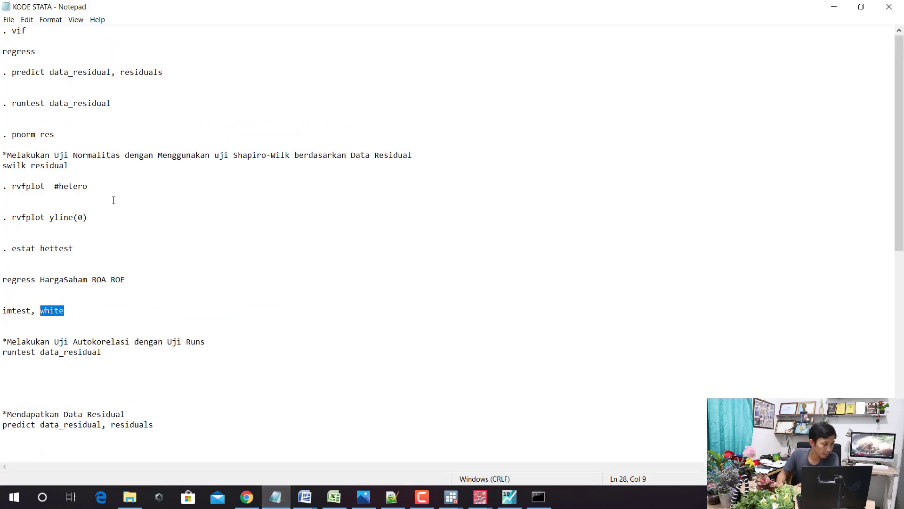
{"action": "scroll", "coordinate": [114, 200], "scroll_direction": "down", "scroll_amount": 4}
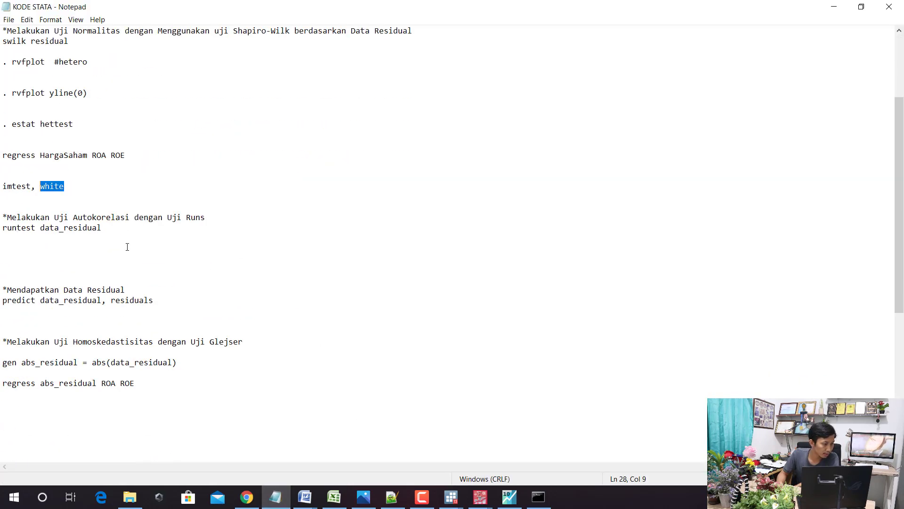
{"action": "left_click_drag", "start_coordinate": [182, 366], "coordinate": [1, 363]}
{"action": "key", "text": "ctrl+c"}
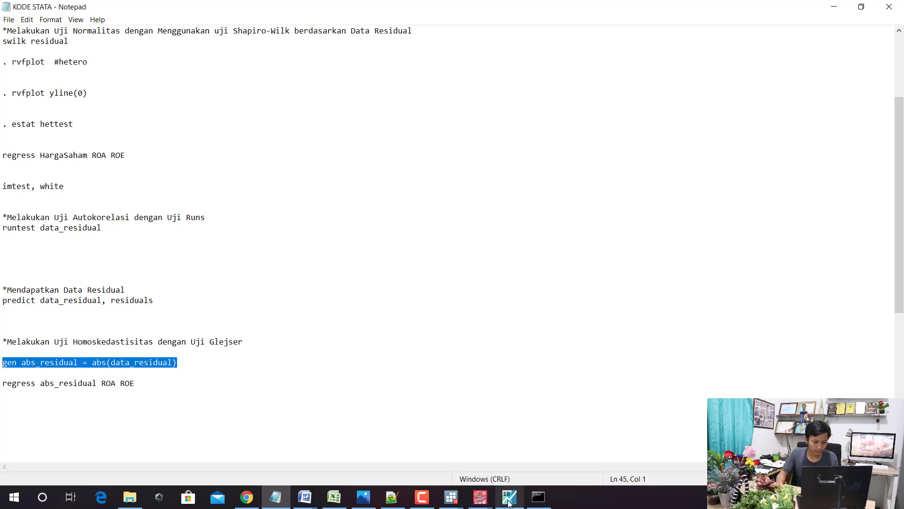
{"action": "mouse_move", "coordinate": [451, 497]}
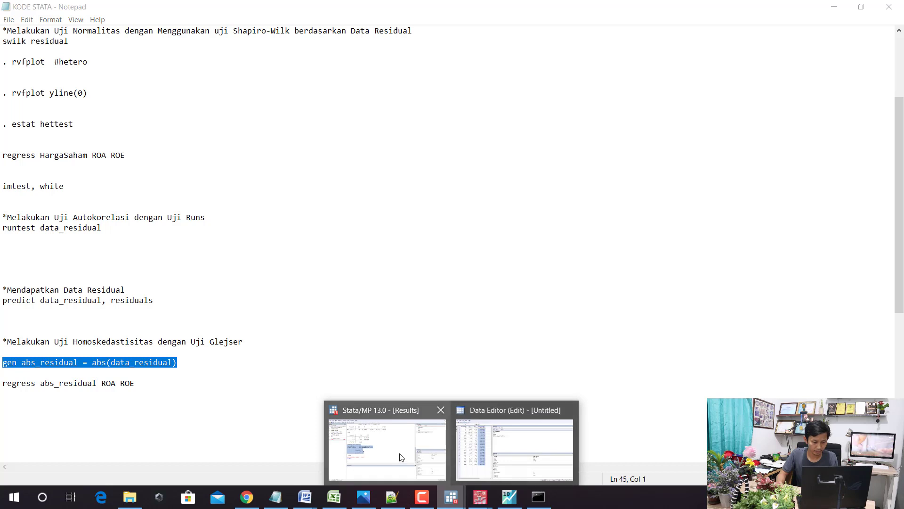
{"action": "left_click", "coordinate": [386, 447]}
{"action": "key", "text": "ctrl+v"}
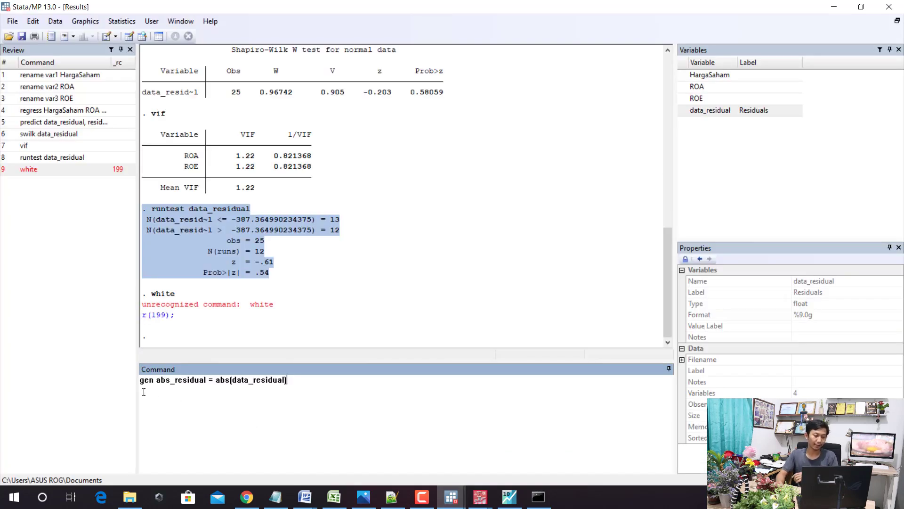
Review the parts of the gen command and run it to create abs_residual from the absolute values of data_residual.
{"action": "left_click_drag", "start_coordinate": [154, 380], "coordinate": [132, 378]}
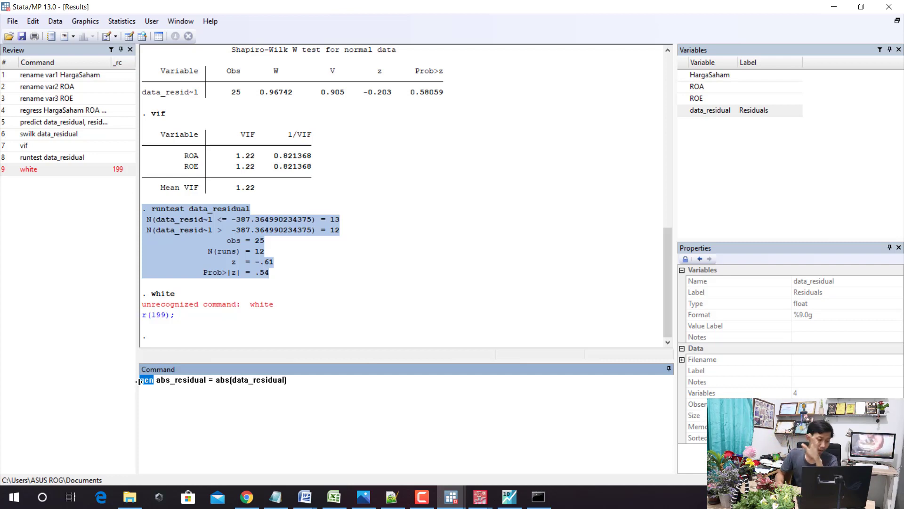
{"action": "left_click", "coordinate": [165, 379]}
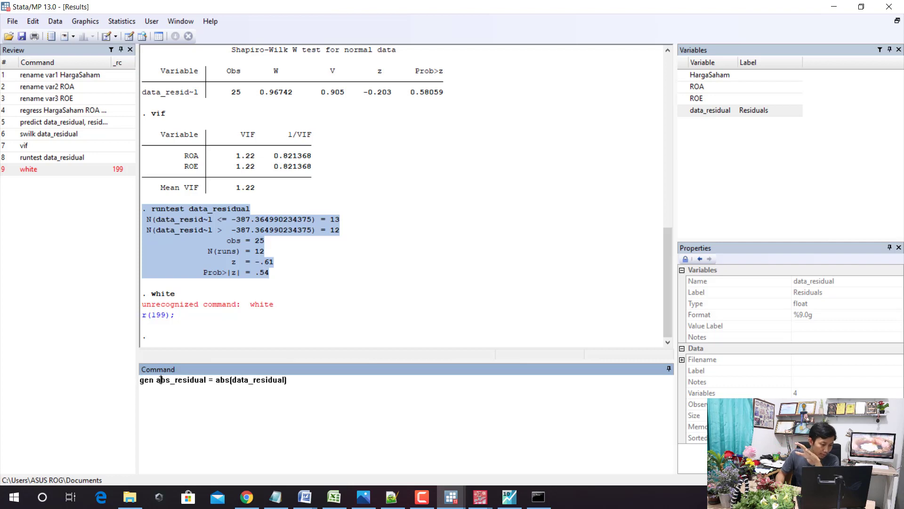
{"action": "left_click_drag", "start_coordinate": [161, 380], "coordinate": [193, 384]}
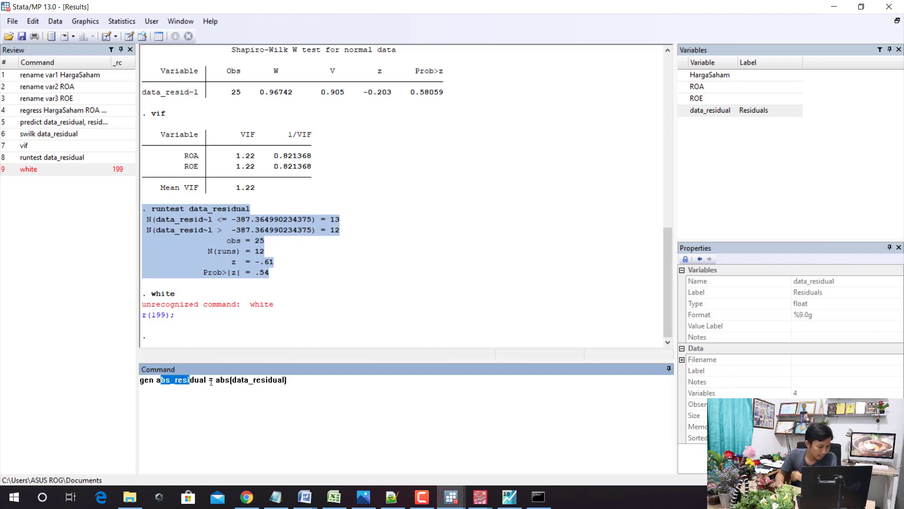
{"action": "left_click", "coordinate": [210, 382]}
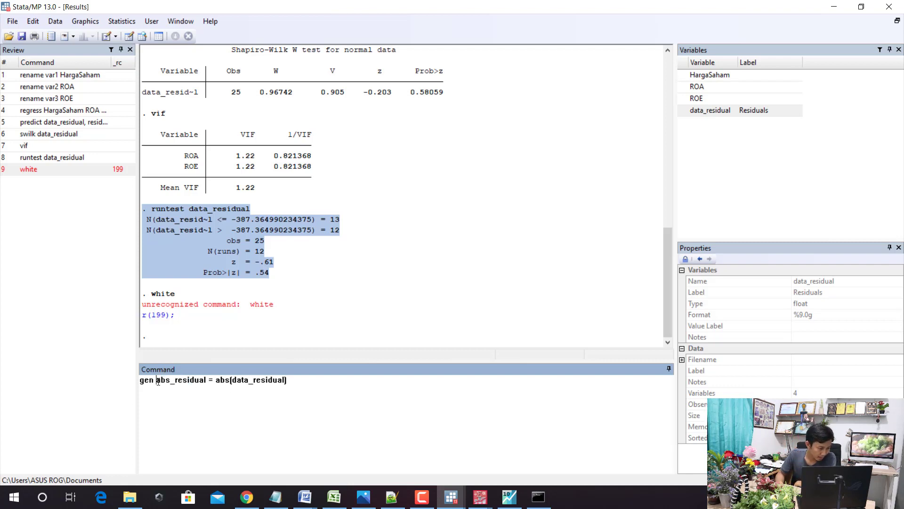
{"action": "left_click_drag", "start_coordinate": [157, 381], "coordinate": [207, 381]}
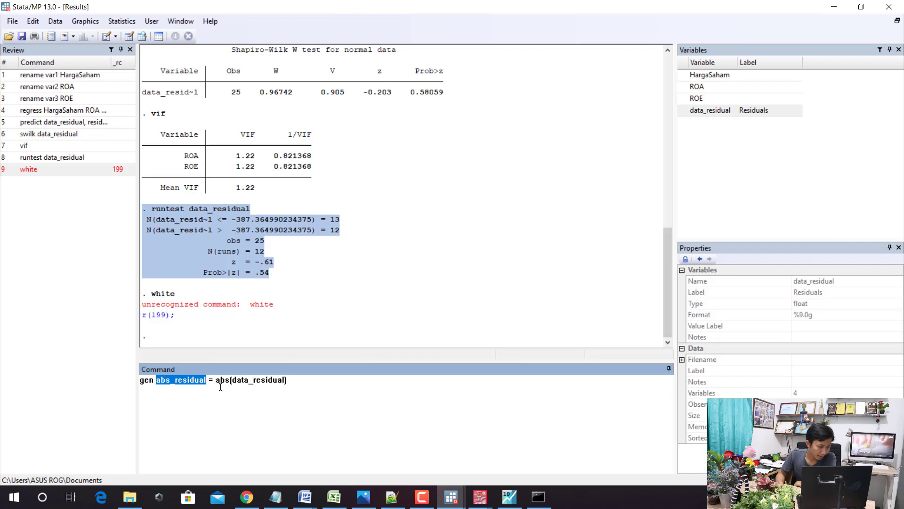
{"action": "left_click_drag", "start_coordinate": [216, 380], "coordinate": [273, 381]}
{"action": "left_click", "coordinate": [274, 397]}
{"action": "key", "text": "shift+Home"}
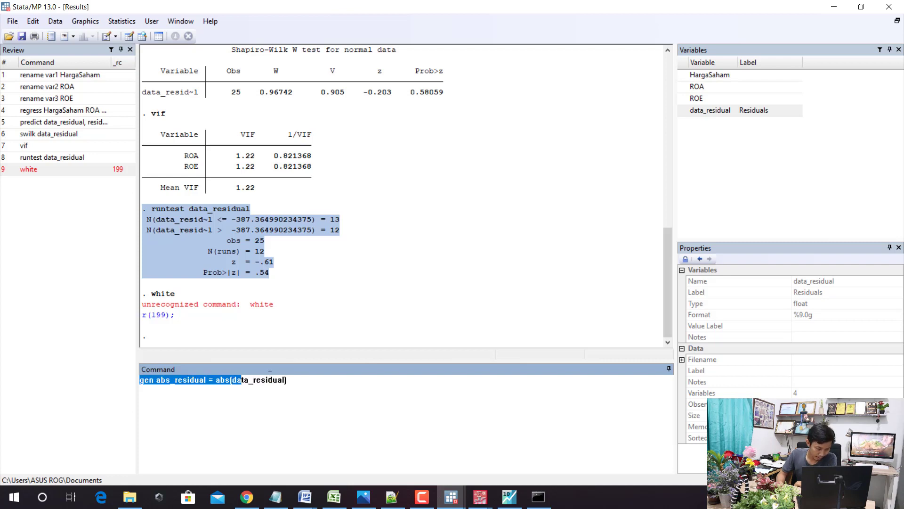
{"action": "left_click", "coordinate": [220, 380]}
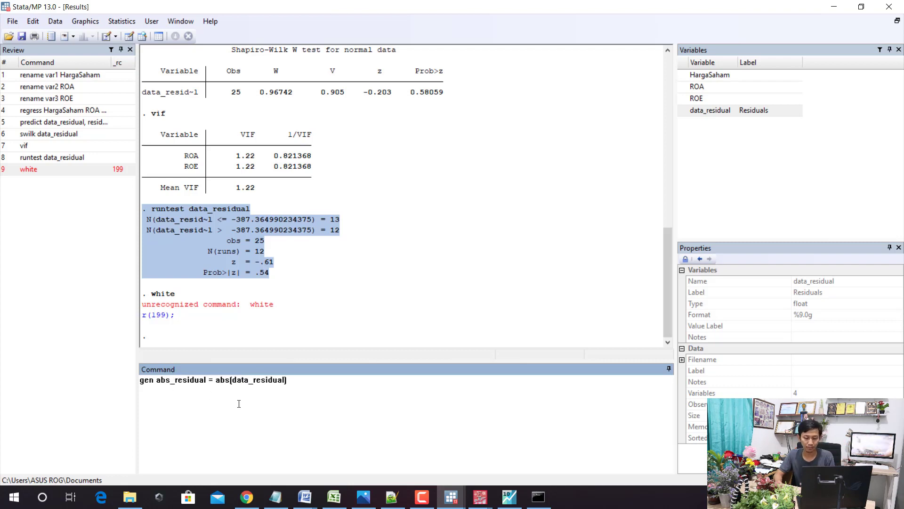
{"action": "key", "text": "Return"}
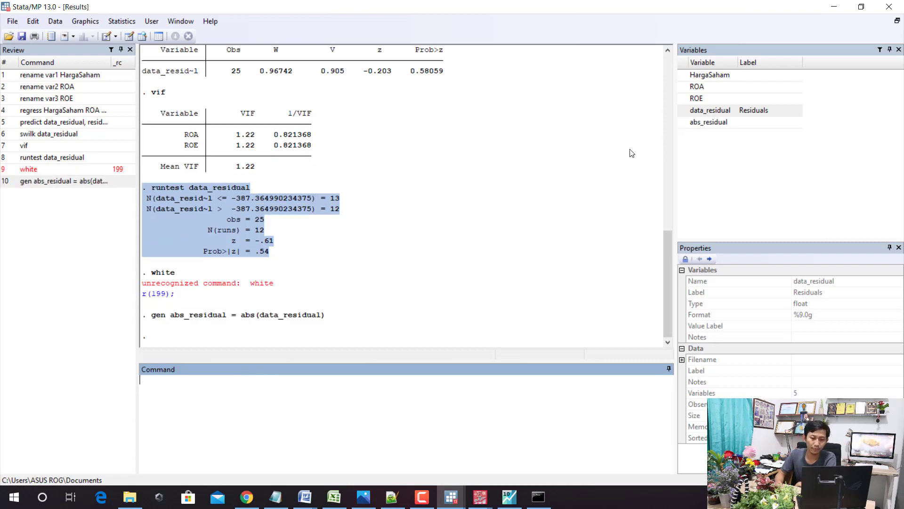
Open the Stata Data Editor, widen the data grid and compare the abs_residual column with data_residual.
{"action": "left_click", "coordinate": [715, 113]}
{"action": "left_click", "coordinate": [724, 123]}
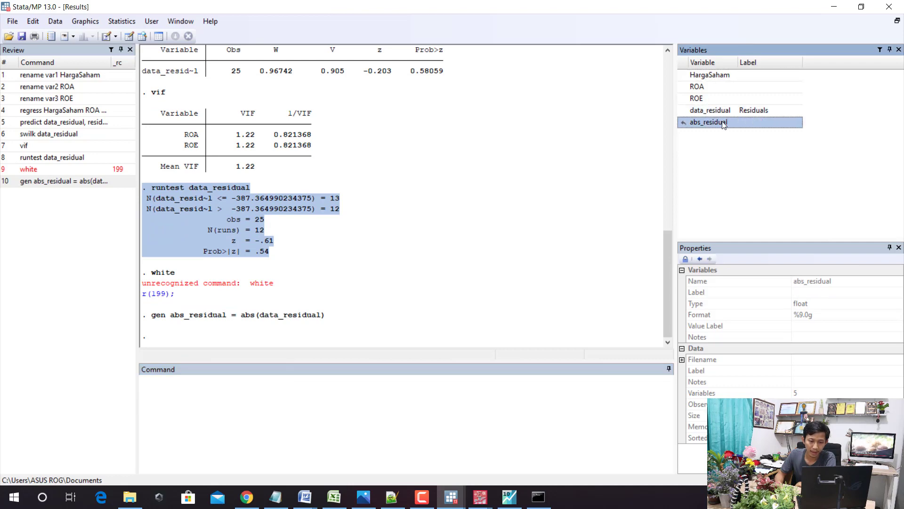
{"action": "key", "text": "alt+Tab"}
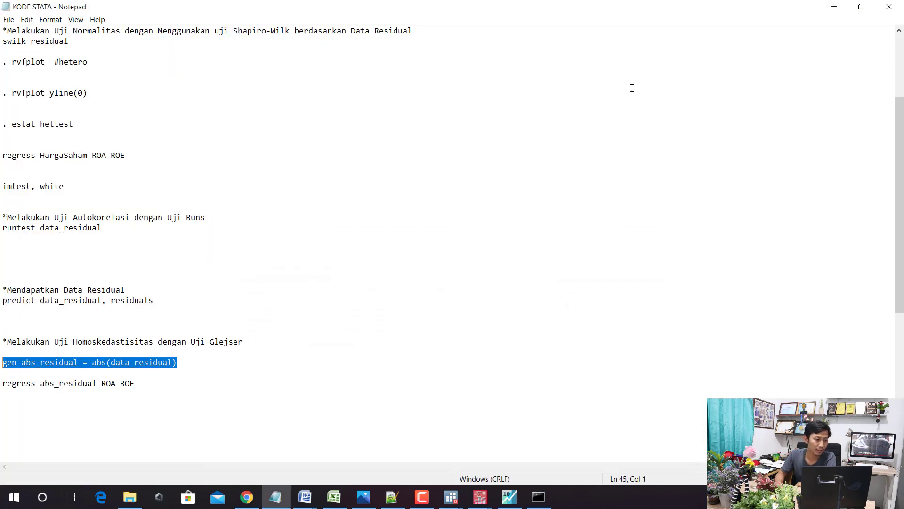
{"action": "left_click", "coordinate": [835, 6]}
{"action": "left_click", "coordinate": [836, 4]}
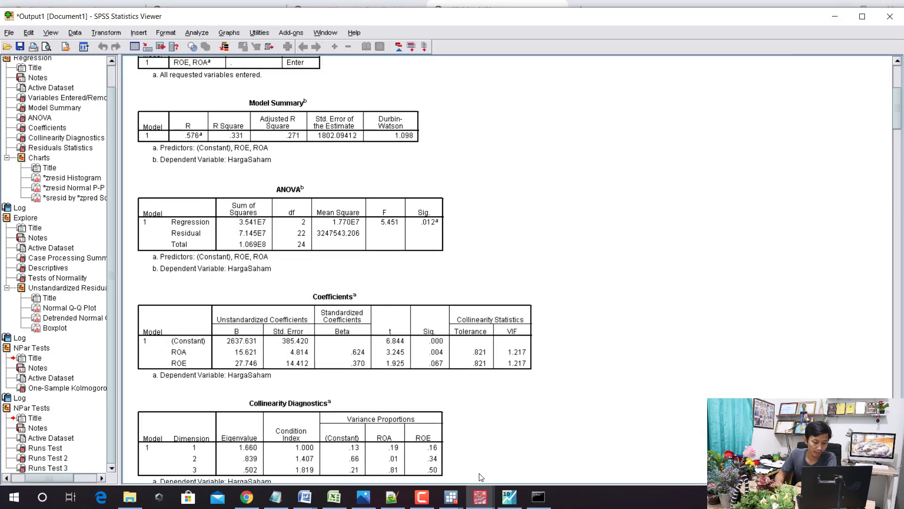
{"action": "left_click", "coordinate": [452, 497]}
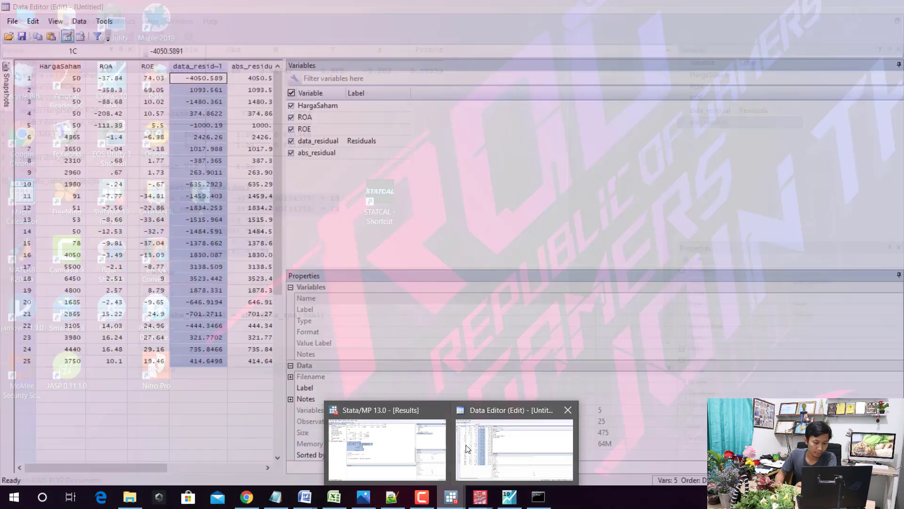
{"action": "left_click", "coordinate": [466, 445]}
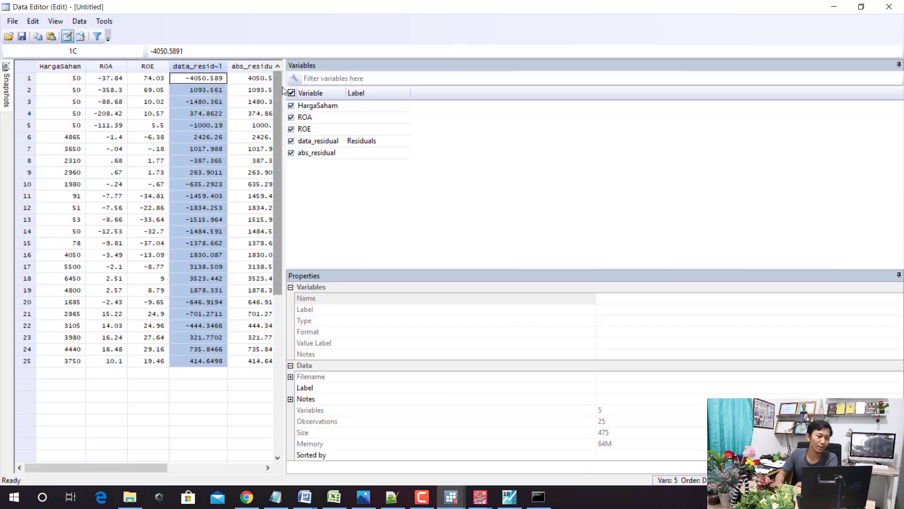
{"action": "left_click_drag", "start_coordinate": [281, 87], "coordinate": [426, 119]}
{"action": "left_click", "coordinate": [281, 68]}
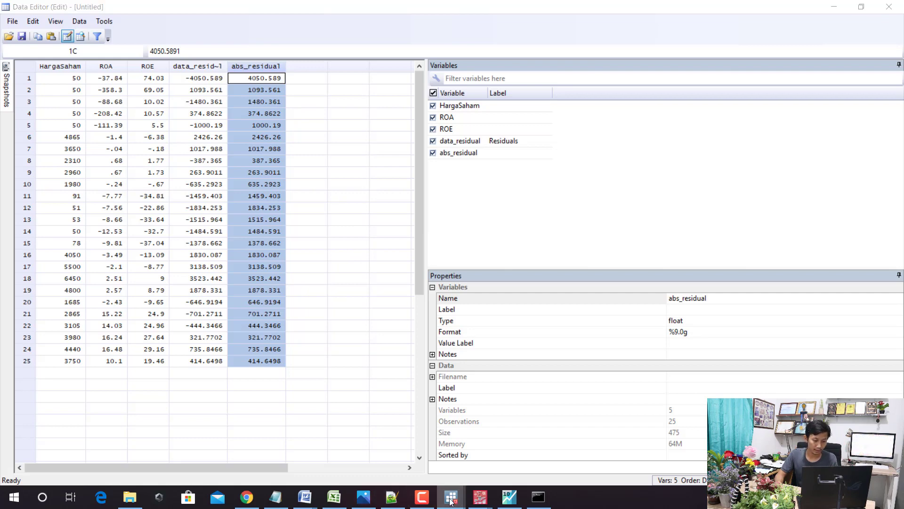
Return to the Stata results window and run regress abs_residual ROA ROE for the Glejser test.
{"action": "key", "text": "alt+Tab"}
{"action": "left_click", "coordinate": [298, 436]}
{"action": "type", "text": "reg"}
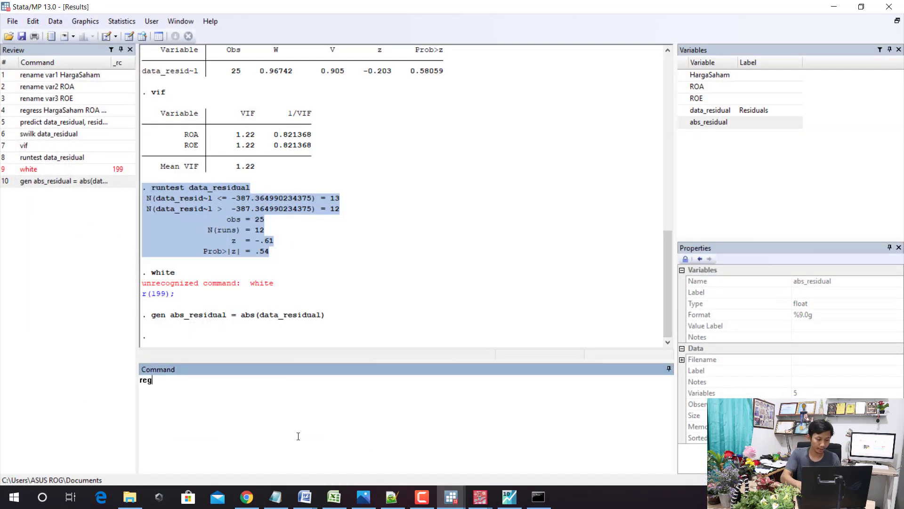
{"action": "type", "text": "ress abs"}
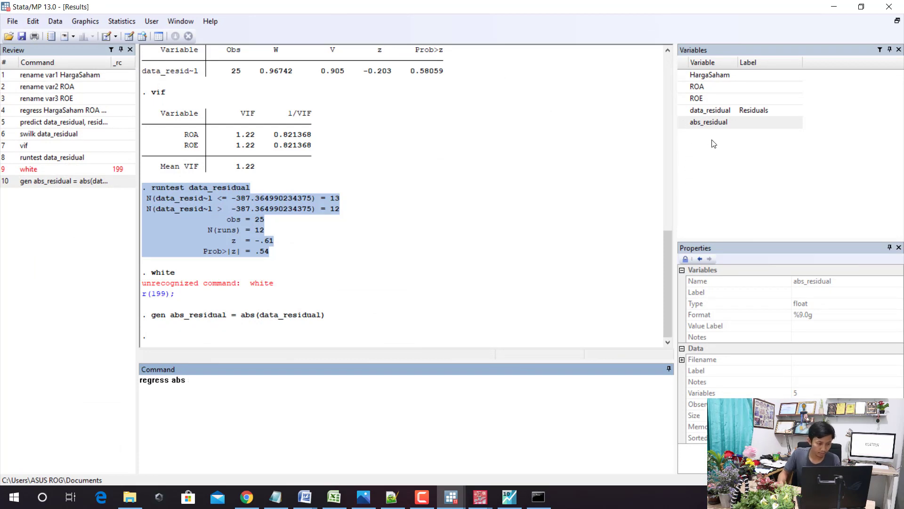
{"action": "type", "text": "_residua"}
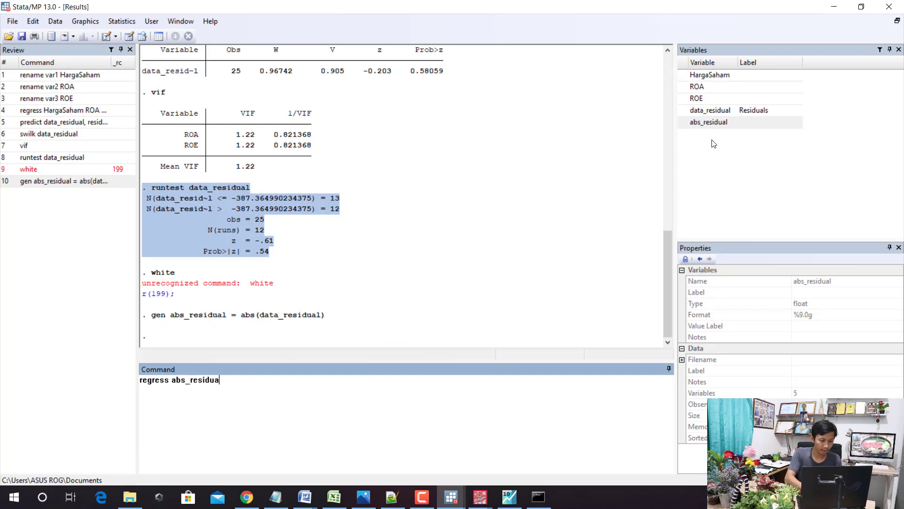
{"action": "type", "text": "l ROA ROE"}
{"action": "key", "text": "Return"}
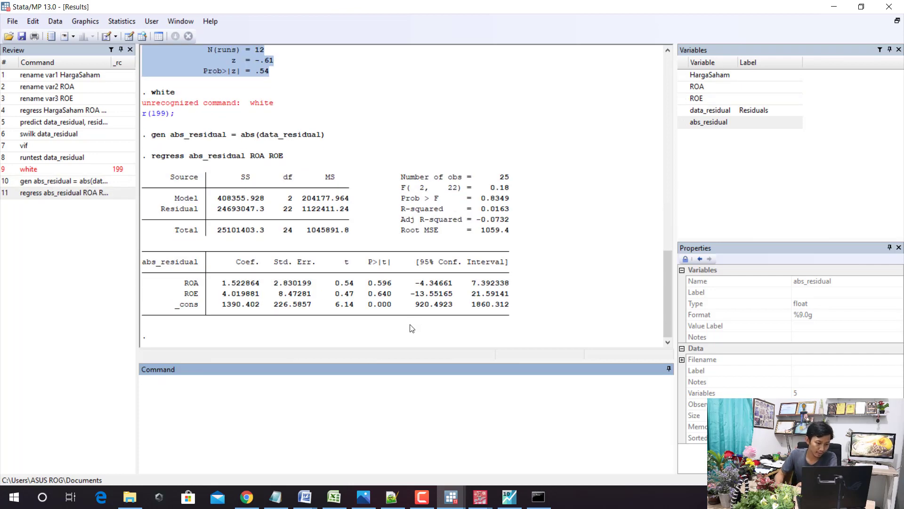
Copy the abs_residual regression output from Stata as a picture and paste it on the last page of the INTERPRETASI document in Word.
{"action": "left_click_drag", "start_coordinate": [414, 325], "coordinate": [143, 169]}
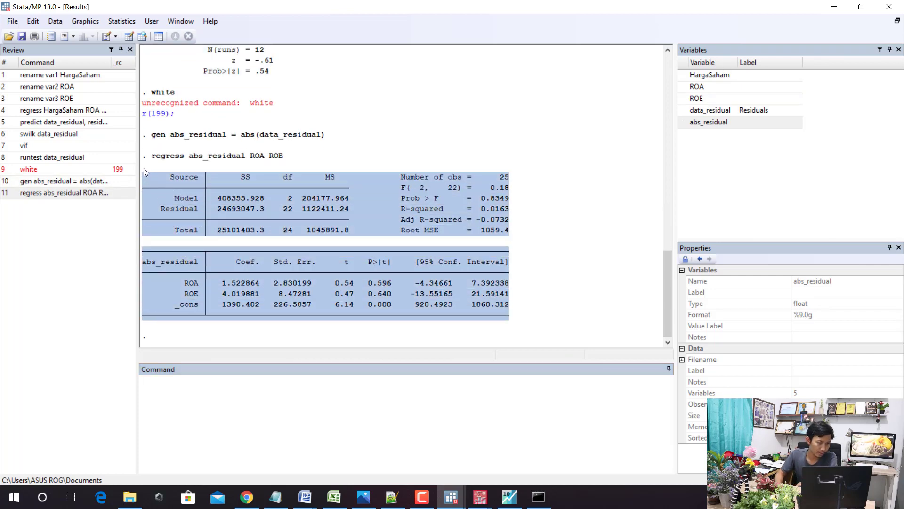
{"action": "right_click", "coordinate": [156, 180]}
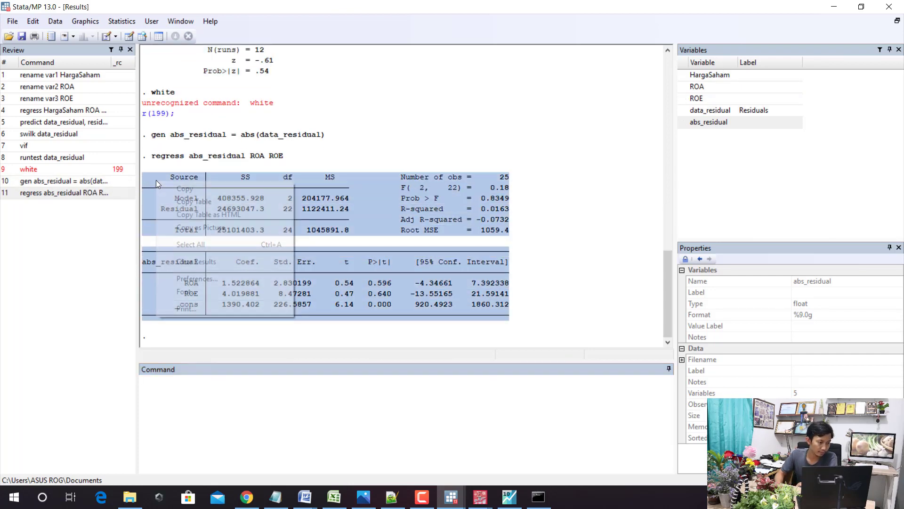
{"action": "left_click", "coordinate": [201, 227]}
{"action": "mouse_move", "coordinate": [306, 499]}
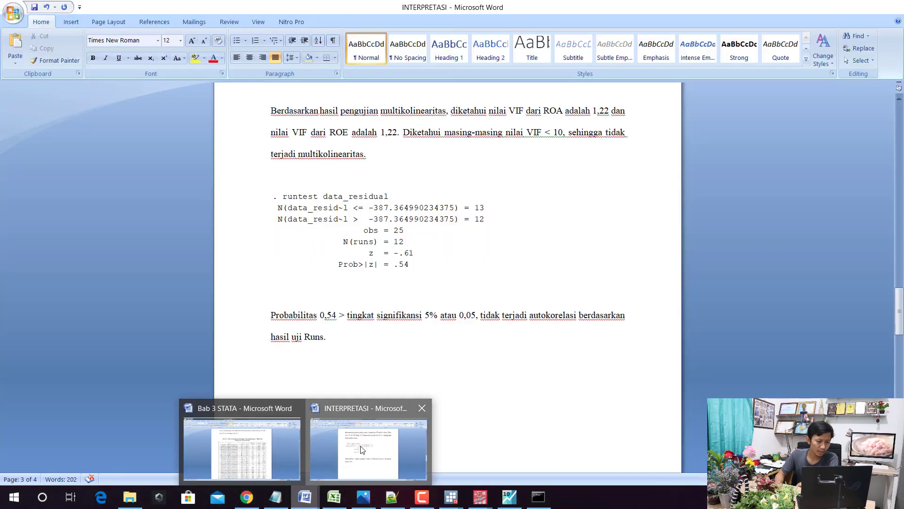
{"action": "left_click", "coordinate": [362, 450]}
{"action": "scroll", "coordinate": [366, 403], "scroll_direction": "down", "scroll_amount": 10}
{"action": "left_click", "coordinate": [430, 281]}
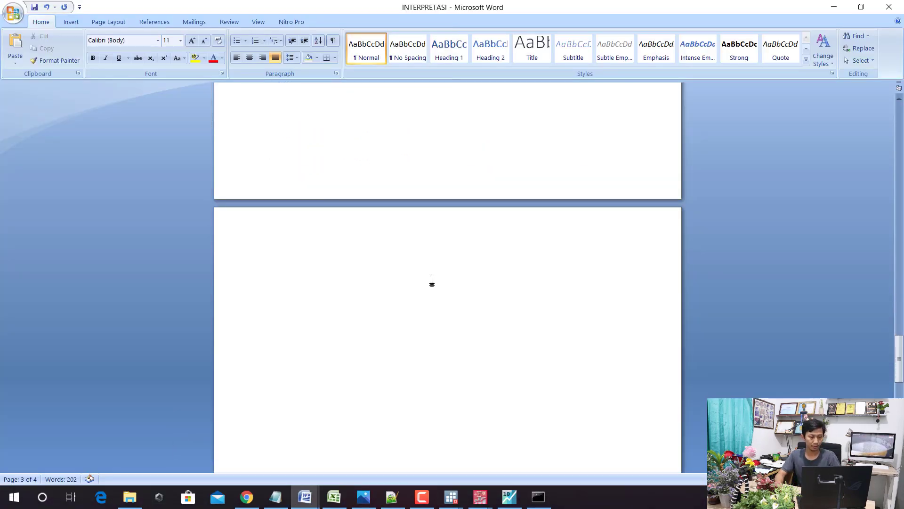
{"action": "key", "text": "ctrl+v"}
Crop the blank area beside the pasted regression output and enlarge the picture slightly.
{"action": "left_click", "coordinate": [445, 315]}
{"action": "left_click", "coordinate": [815, 48]}
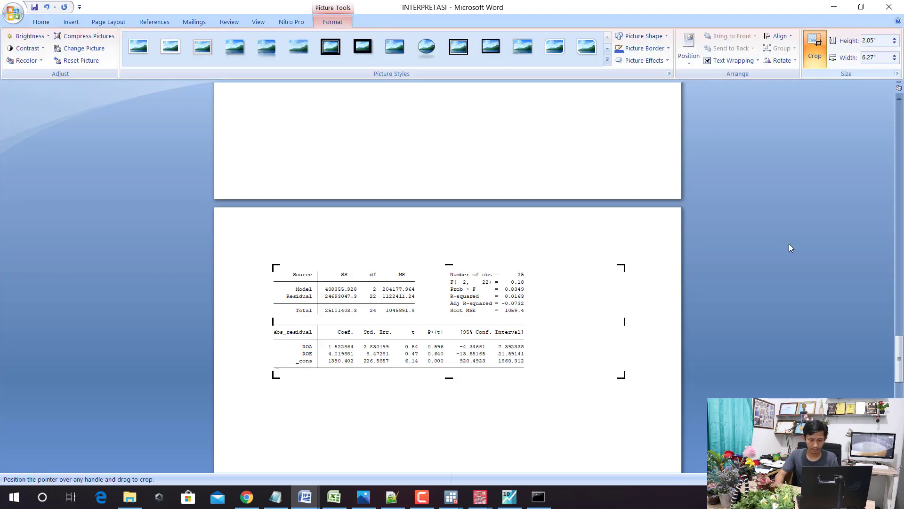
{"action": "left_click_drag", "start_coordinate": [622, 375], "coordinate": [584, 390]}
{"action": "key", "text": "Escape"}
Start the interpretation below the picture with "Diketahui berdasarkan hasil uji Glejser nilai Sig ROA adalah".
{"action": "left_click", "coordinate": [597, 389]}
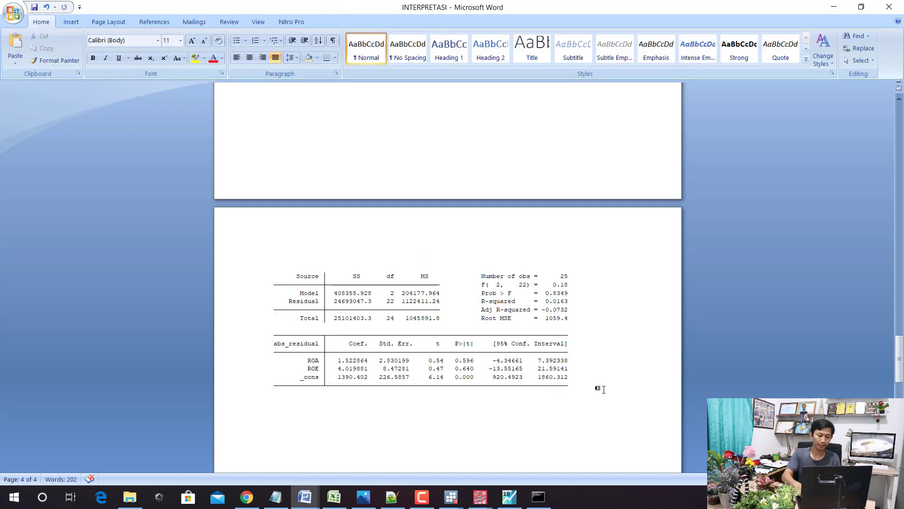
{"action": "type", "text": "Diketahui"}
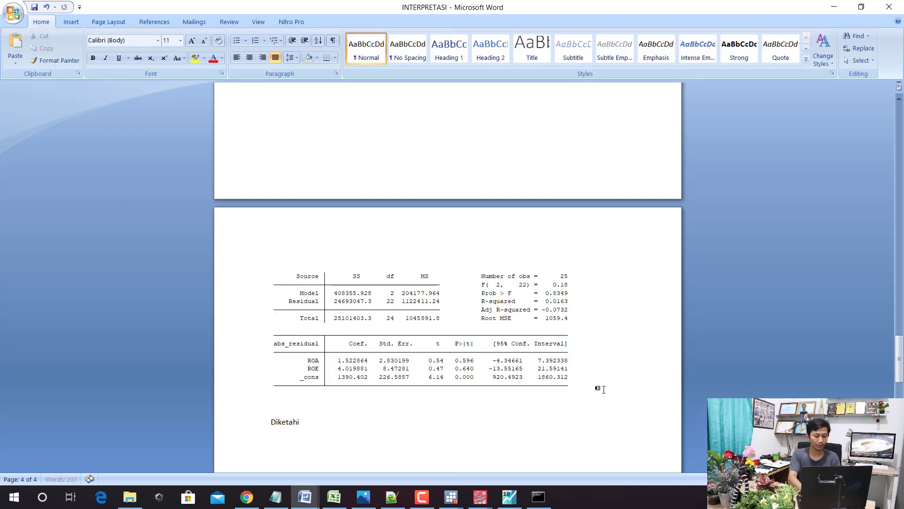
{"action": "type", "text": " berdasarkan"}
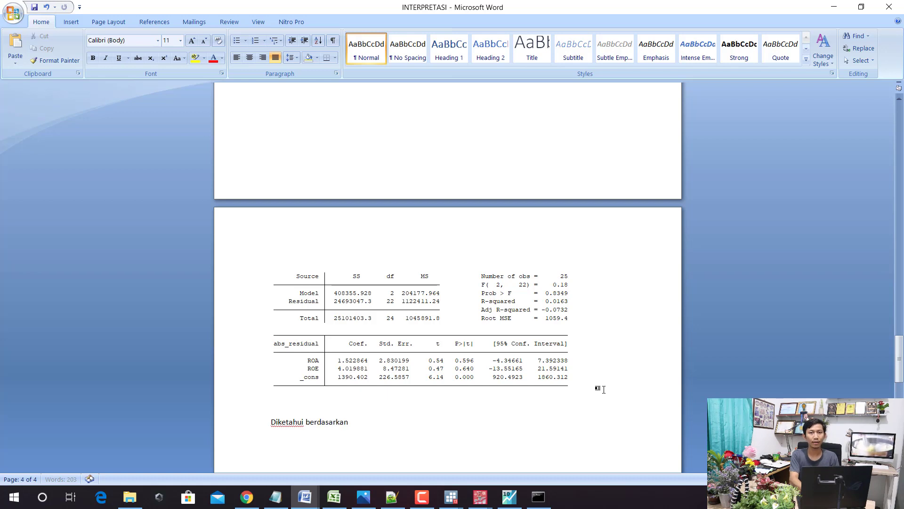
{"action": "type", "text": " hasil uji Gl"}
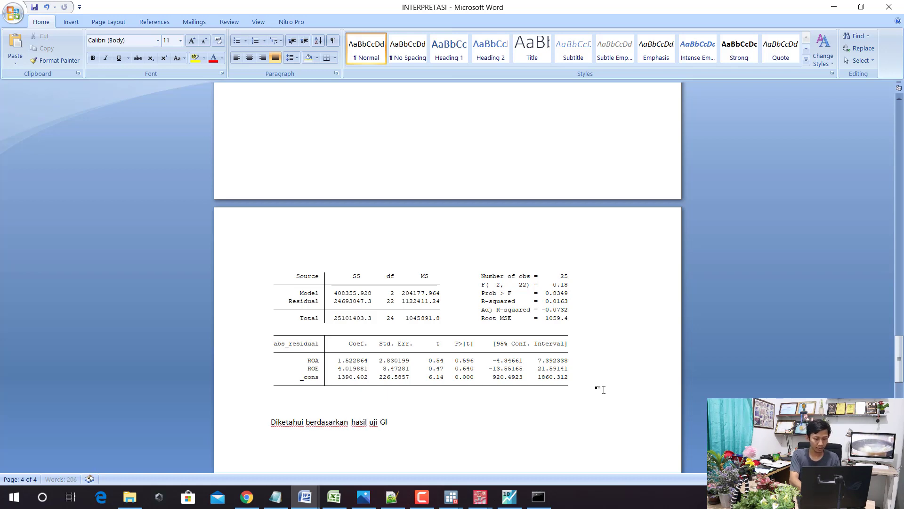
{"action": "type", "text": "ejser nilai Sig"}
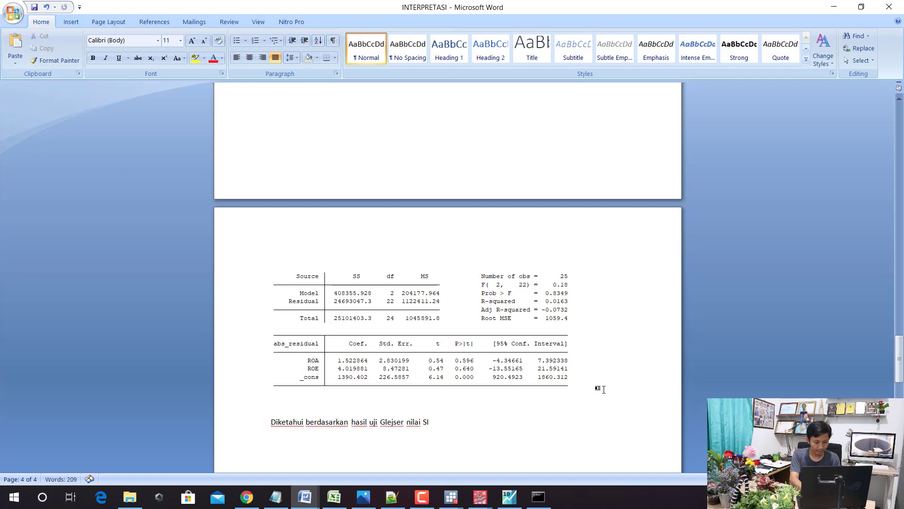
{"action": "type", "text": " ROA adalah"}
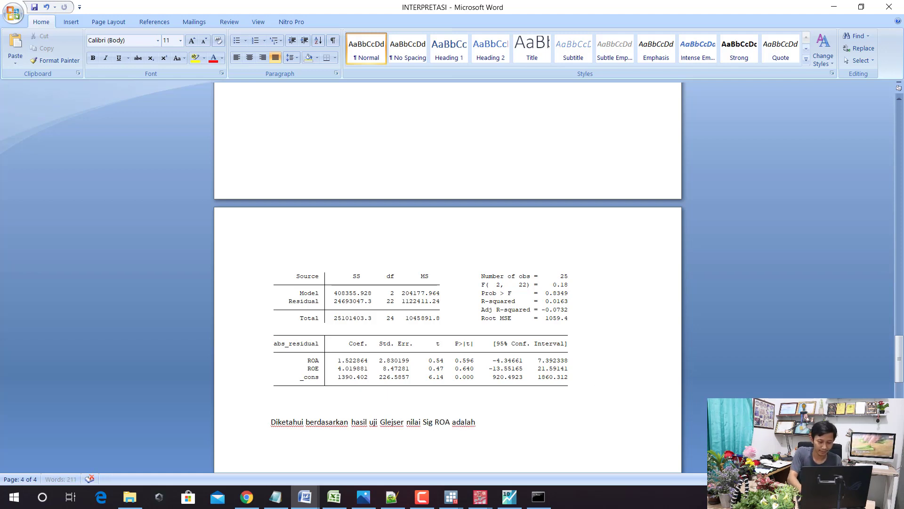
Replace "Sig ROA adalah" in the Glejser sentence with "probabilitas (P > |t|)".
{"action": "key", "text": "BackSpace"}
{"action": "key", "text": "BackSpace"}
{"action": "key", "text": "BackSpace"}
{"action": "key", "text": "BackSpace"}
{"action": "key", "text": "BackSpace"}
{"action": "key", "text": "BackSpace"}
{"action": "key", "text": "BackSpace"}
{"action": "key", "text": "BackSpace"}
{"action": "key", "text": "BackSpace"}
{"action": "key", "text": "BackSpace"}
{"action": "key", "text": "BackSpace"}
{"action": "key", "text": "BackSpace"}
{"action": "key", "text": "BackSpace"}
{"action": "key", "text": "BackSpace"}
{"action": "key", "text": "BackSpace"}
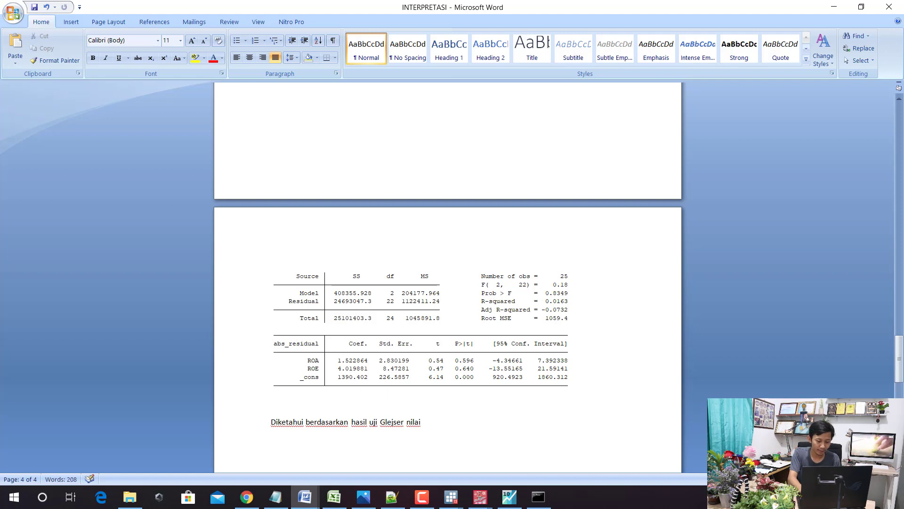
{"action": "type", "text": "probabilitas"}
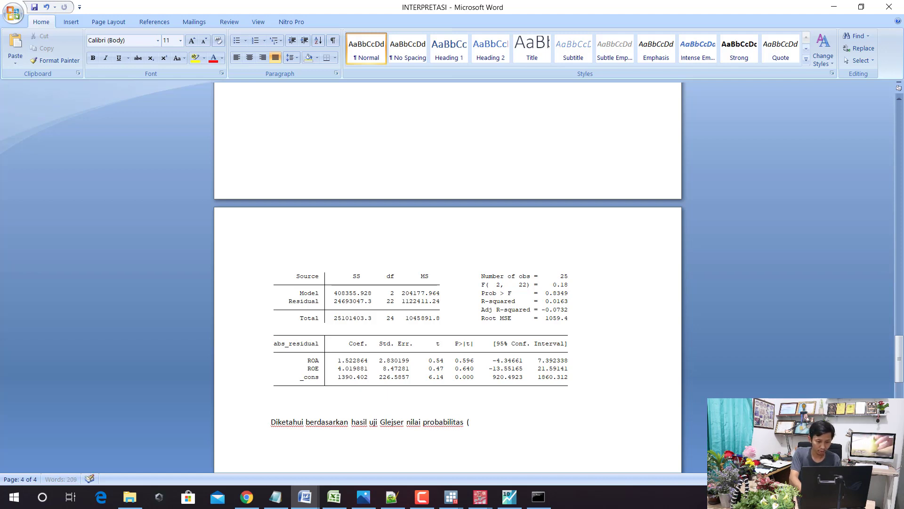
{"action": "type", "text": " (P"}
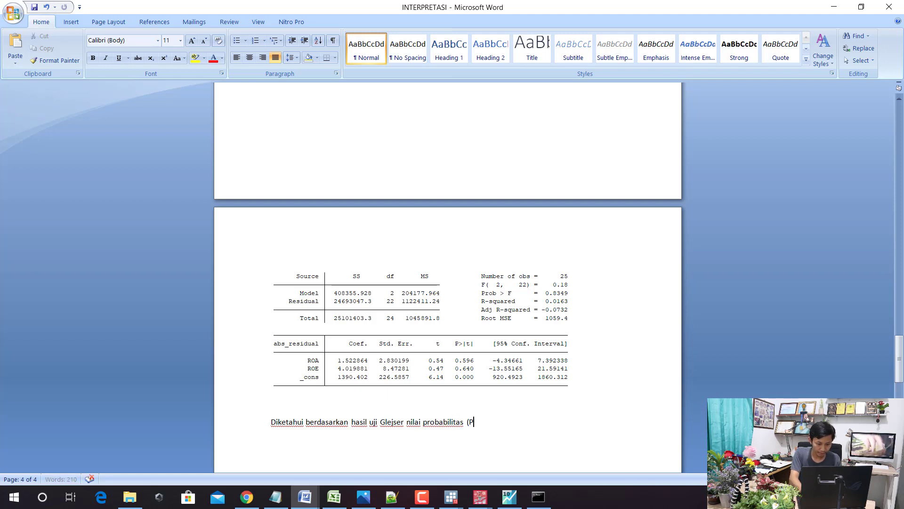
{"action": "type", "text": " >"}
{"action": "type", "text": " |"}
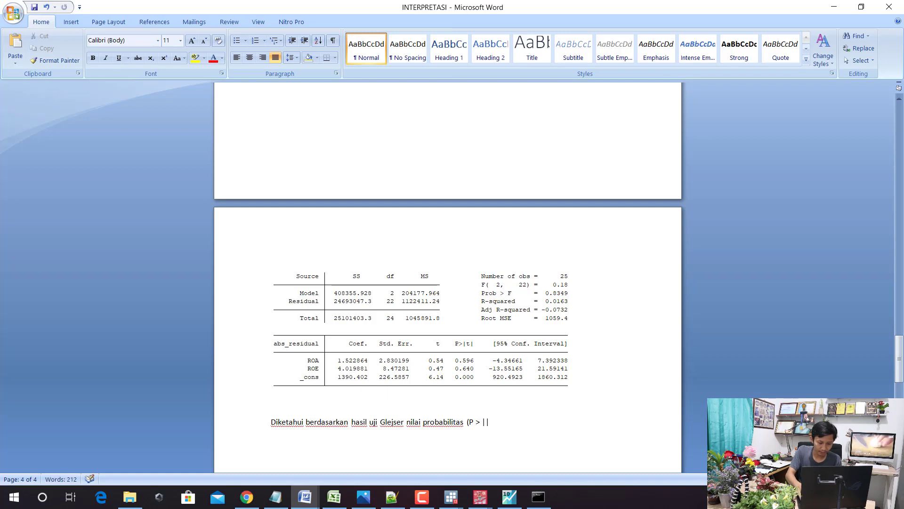
{"action": "key", "text": "BackSpace"}
{"action": "type", "text": "t|)"}
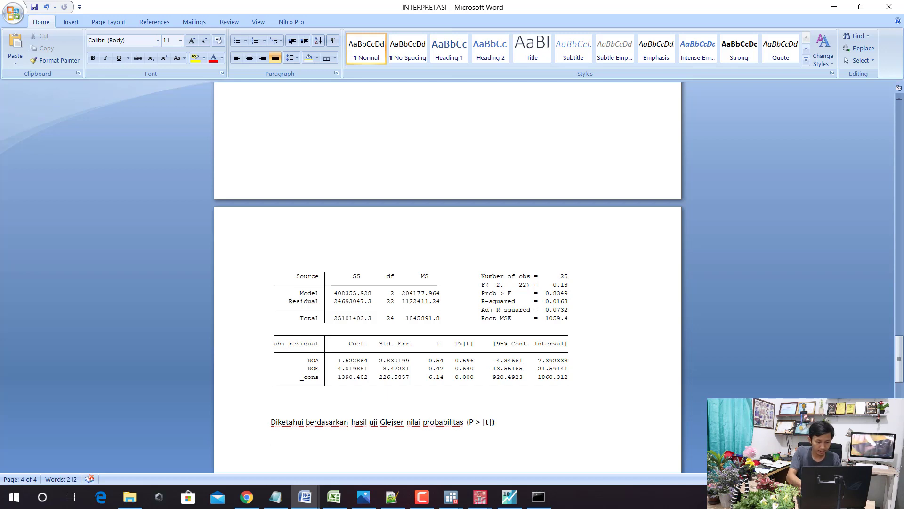
Continue the Glejser sentence with "ROA 0,596 > 0,05, maka tidak terjadi heteroskedastistias".
{"action": "type", "text": "ROA"}
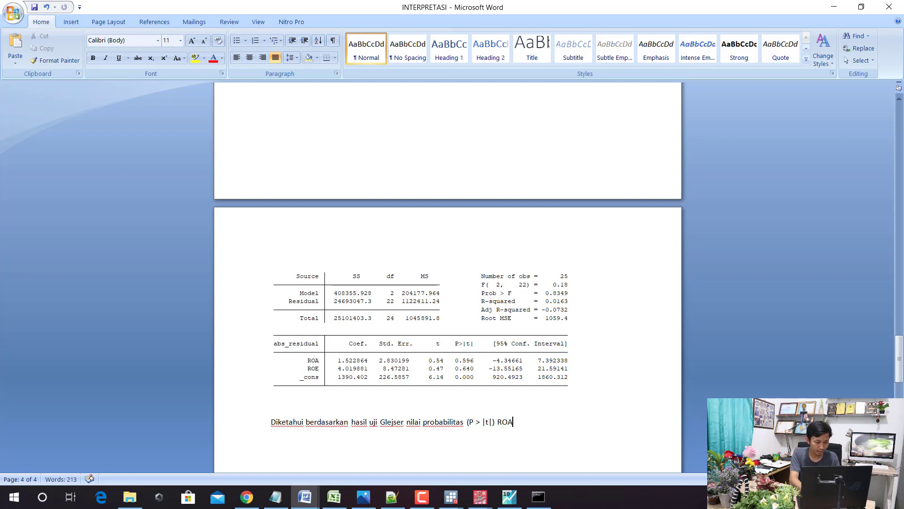
{"action": "type", "text": " 0"}
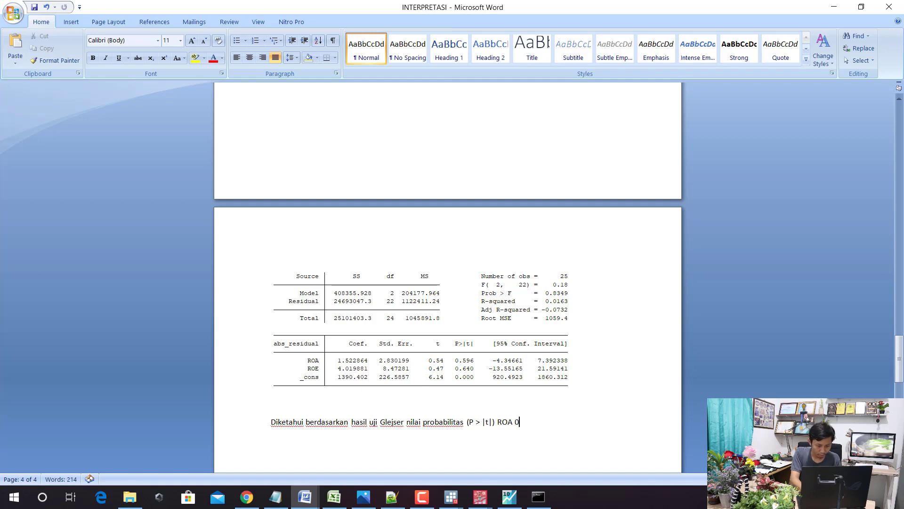
{"action": "type", "text": ",596"}
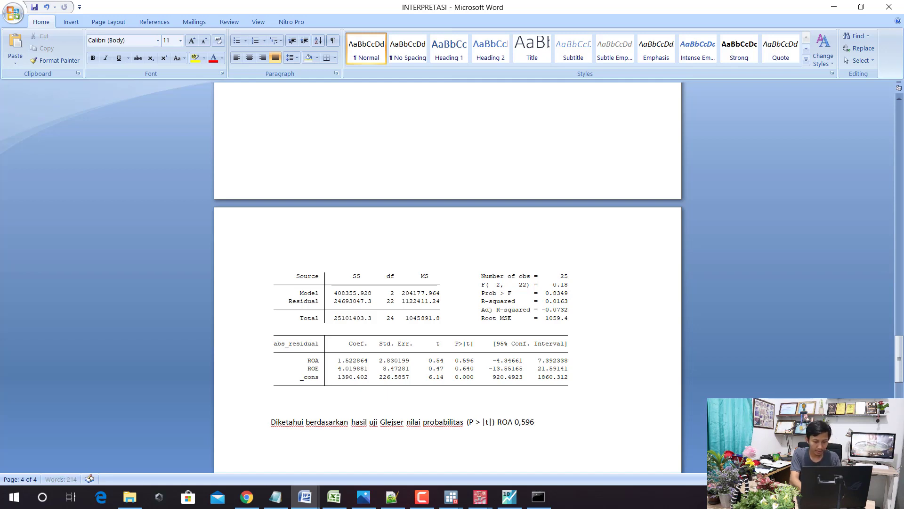
{"action": "type", "text": " > 0,05, m"}
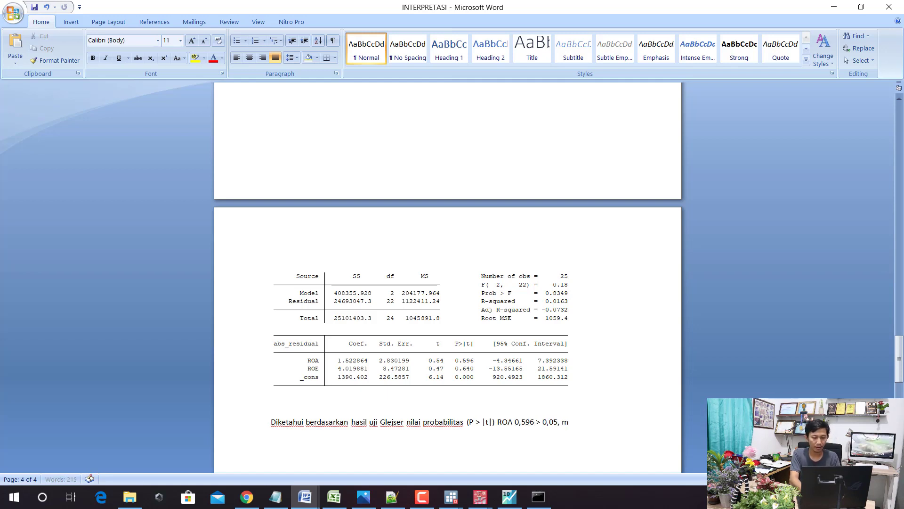
{"action": "type", "text": "aka tidak terjadi h"}
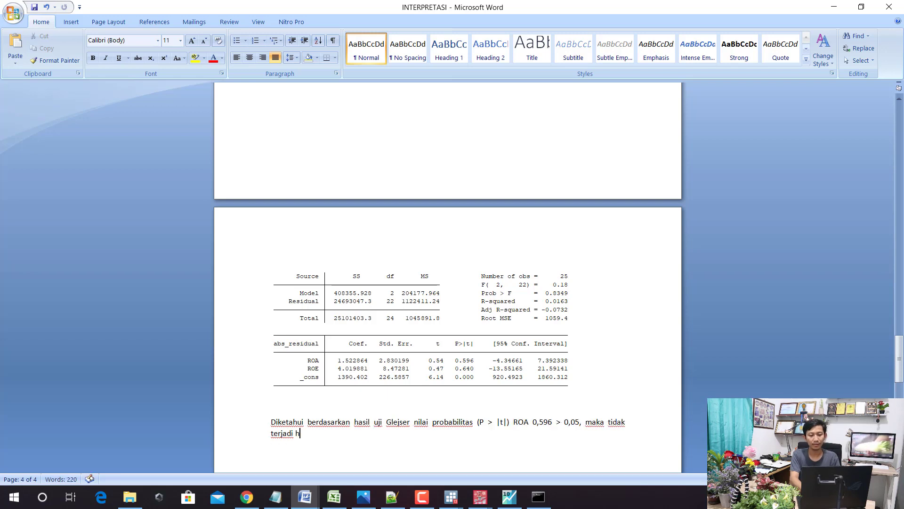
{"action": "key", "text": "BackSpace"}
{"action": "key", "text": "BackSpace"}
{"action": "key", "text": "BackSpace"}
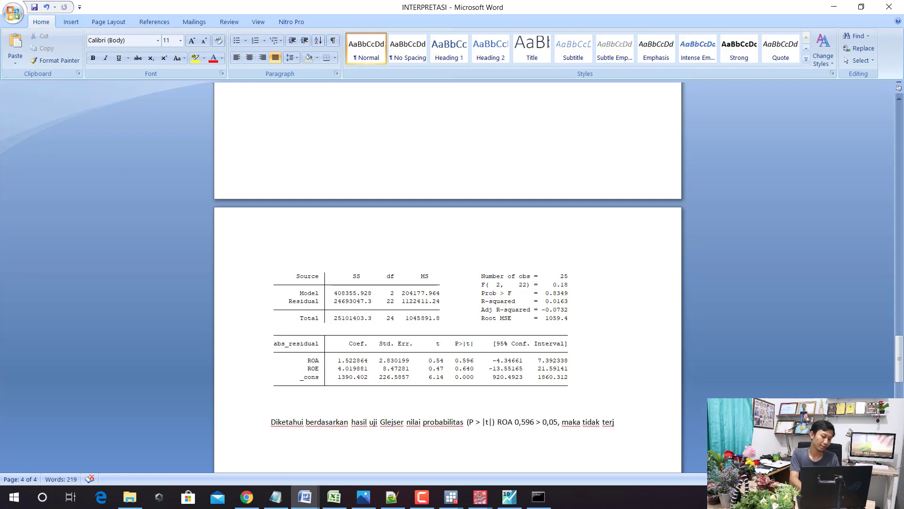
{"action": "type", "text": "adi heter"}
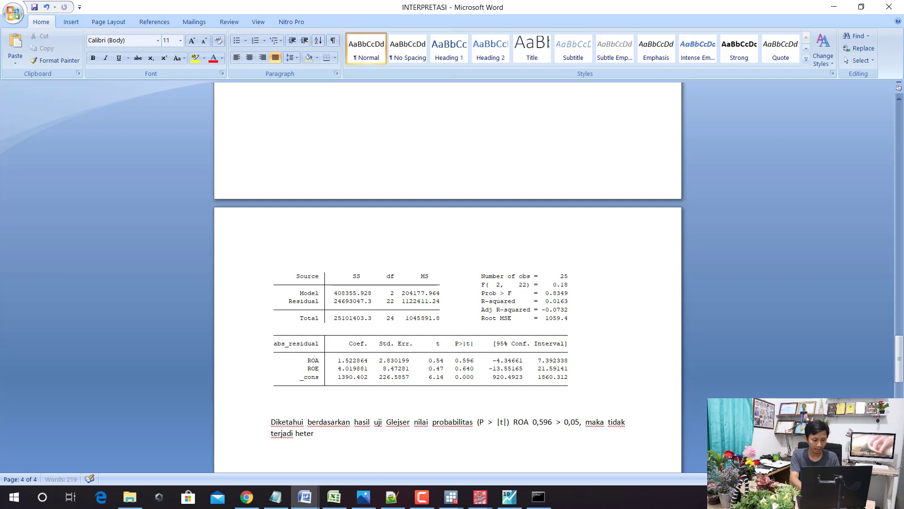
{"action": "type", "text": "oskedastistias"}
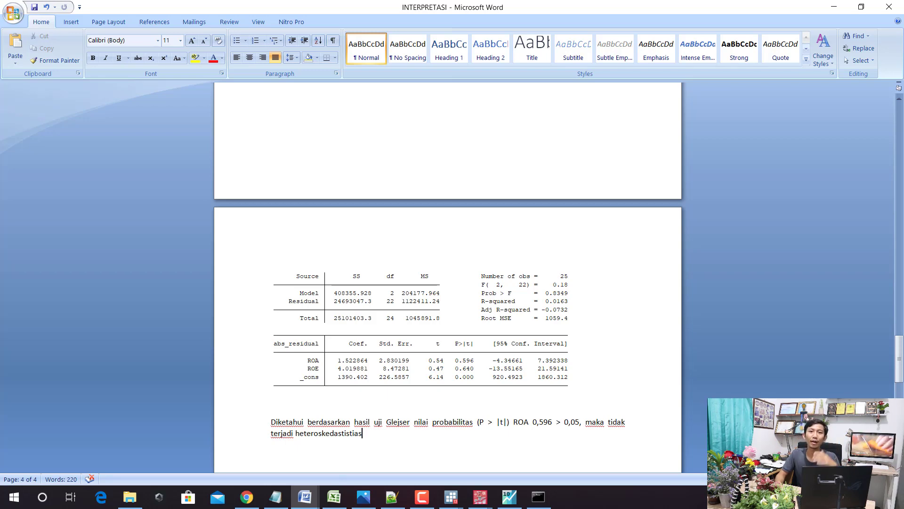
Add a comma at the end of the Glejser sentence and copy the clause starting at "nilai probabilitas".
{"action": "scroll", "coordinate": [352, 324], "scroll_direction": "down", "scroll_amount": 4}
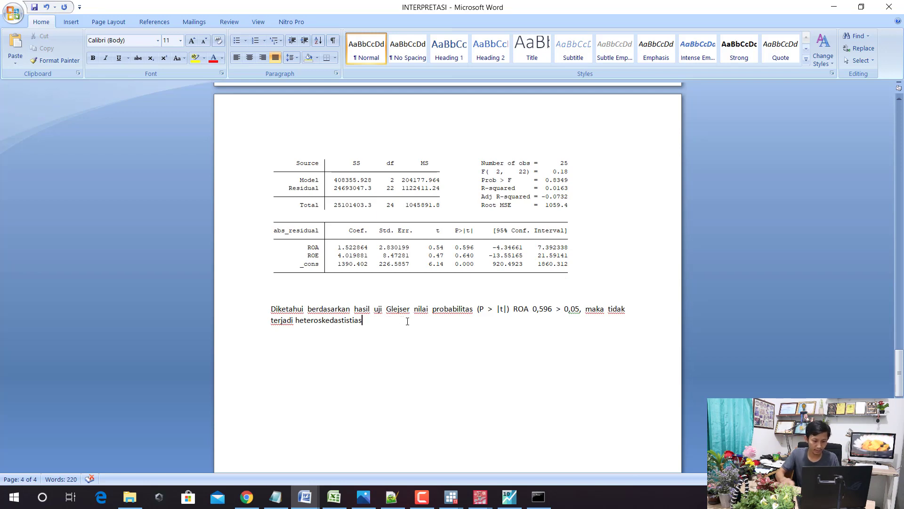
{"action": "type", "text": ","}
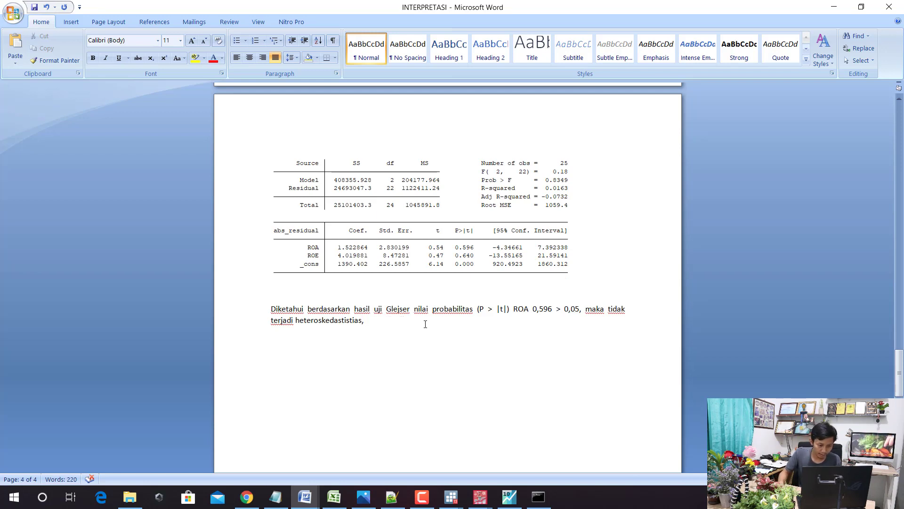
{"action": "left_click_drag", "start_coordinate": [412, 313], "coordinate": [366, 325]}
{"action": "key", "text": "ctrl+c"}
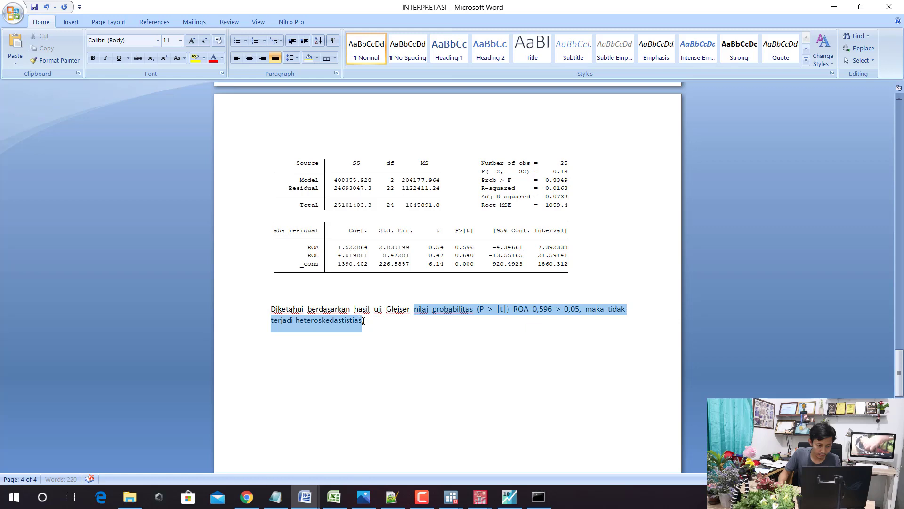
Correct the misspelled last word of the Glejser sentence to "heteroskedastisitas,".
{"action": "left_click", "coordinate": [368, 325]}
{"action": "key", "text": "Return"}
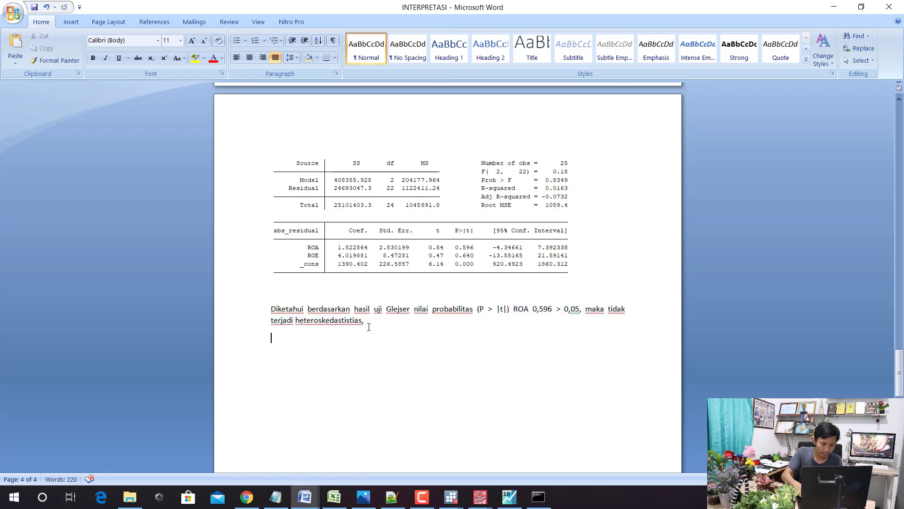
{"action": "key", "text": "BackSpace"}
{"action": "key", "text": "BackSpace"}
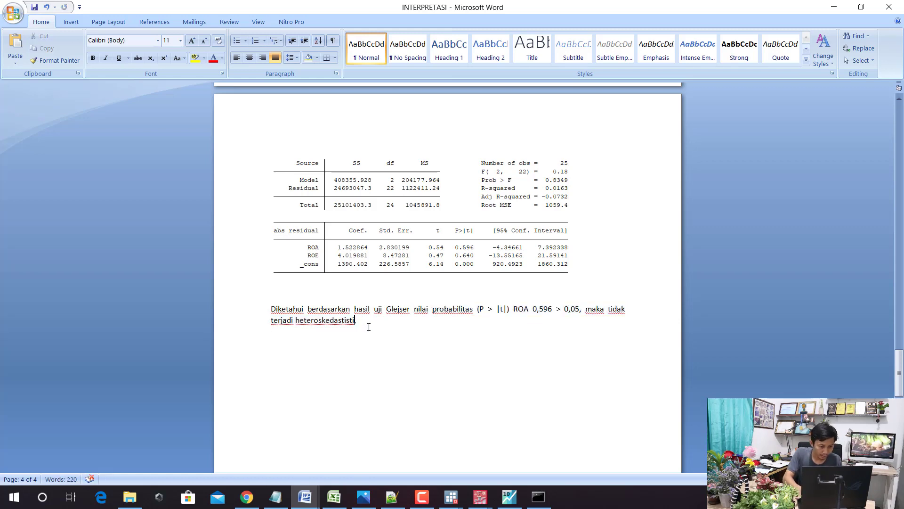
{"action": "key", "text": "BackSpace"}
{"action": "key", "text": "BackSpace"}
{"action": "type", "text": ","}
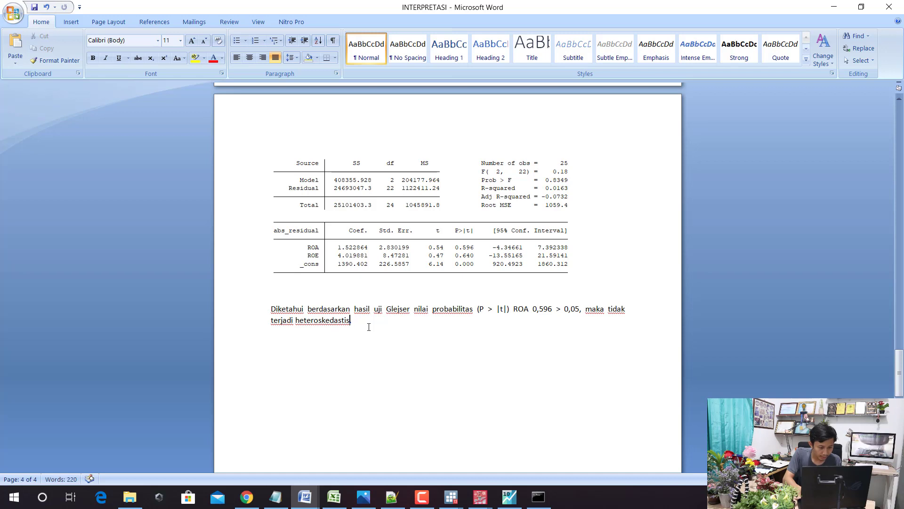
{"action": "type", "text": "tas,"}
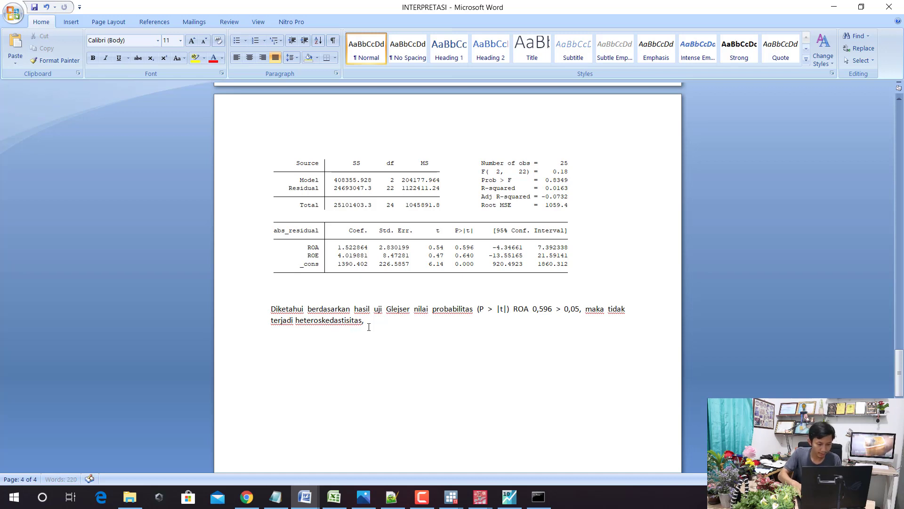
Paste the copied probability clause at the end of the Glejser sentence and change its variable from ROA to ROE.
{"action": "left_click", "coordinate": [369, 327]}
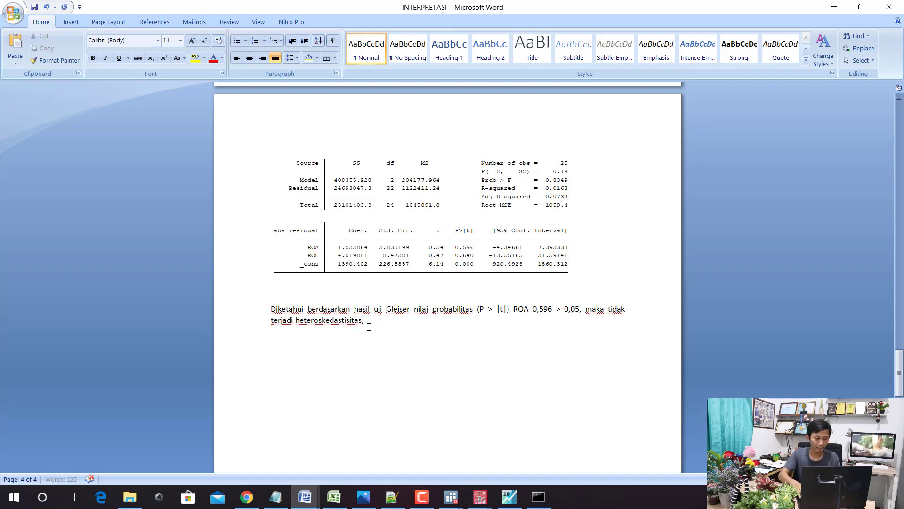
{"action": "key", "text": "ctrl+v"}
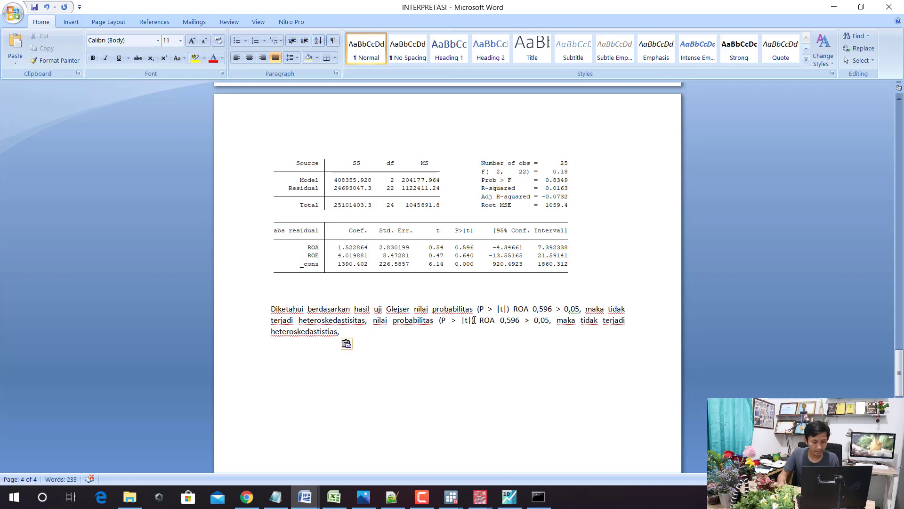
{"action": "key", "text": "Right"}
{"action": "key", "text": "Right"}
{"action": "key", "text": "Right"}
{"action": "key", "text": "Right"}
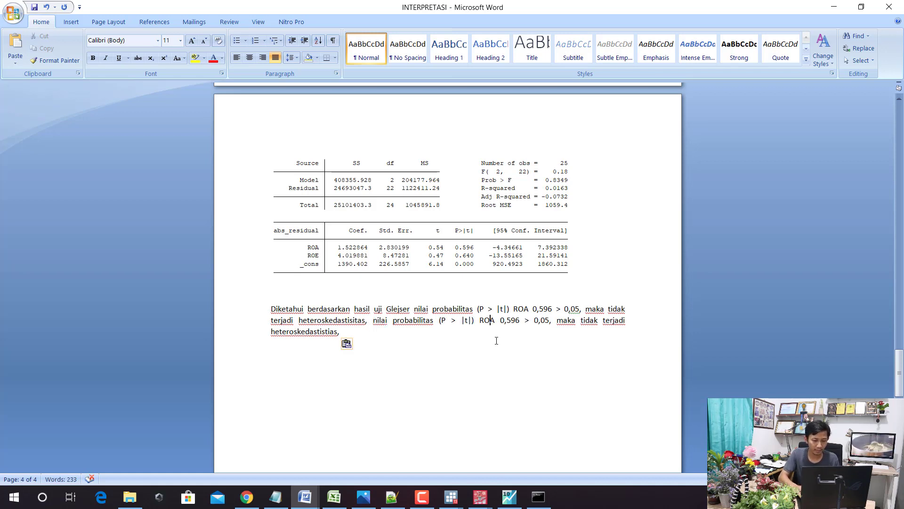
{"action": "key", "text": "BackSpace"}
{"action": "type", "text": "E"}
Set the ROE probability in the pasted clause to 0,640 and end the sentence with a period.
{"action": "key", "text": "Right"}
{"action": "key", "text": "Right"}
{"action": "key", "text": "Right"}
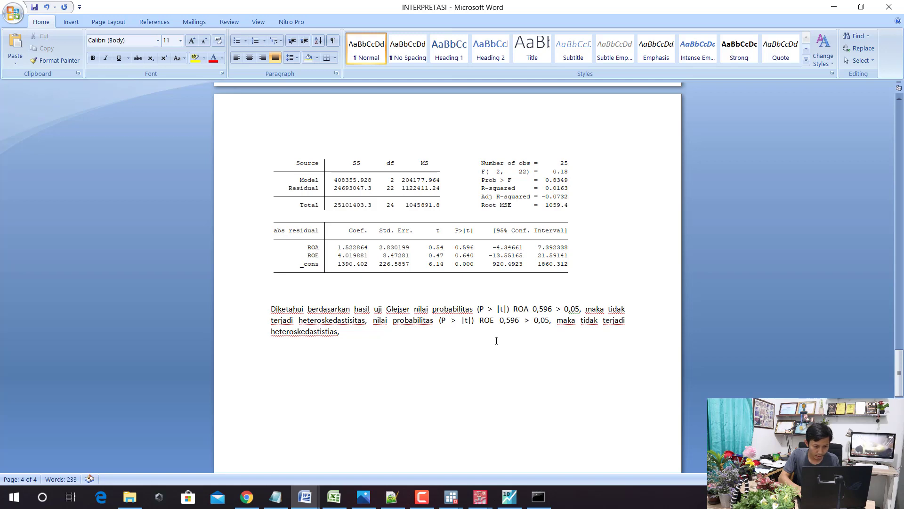
{"action": "key", "text": "shift+Right"}
{"action": "key", "text": "shift+Right"}
{"action": "key", "text": "shift+Right"}
{"action": "type", "text": "640"}
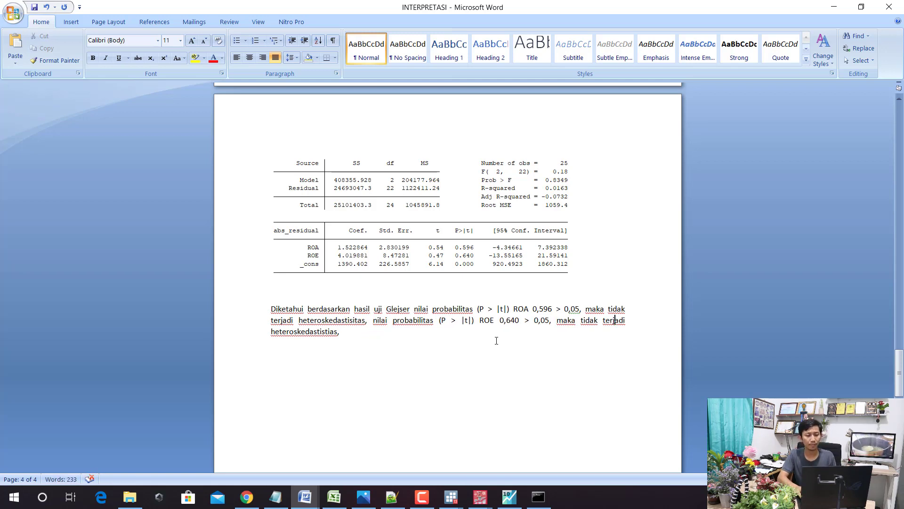
{"action": "key", "text": "BackSpace"}
{"action": "type", "text": "."}
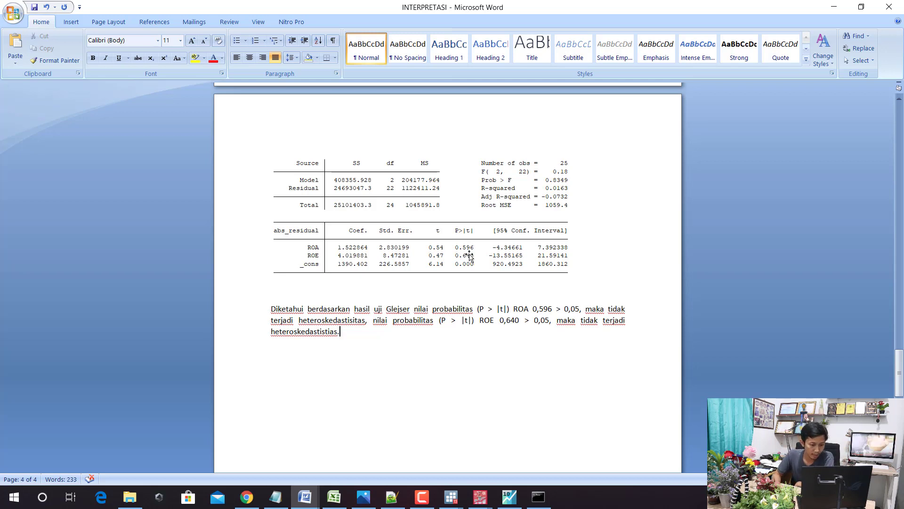
Review the ROA and ROE probabilities in the Glejser sentence, then check ROA's Glejser p-value in the Homoscedasticity results of the Chrome regression app.
{"action": "left_click_drag", "start_coordinate": [537, 309], "coordinate": [580, 310]}
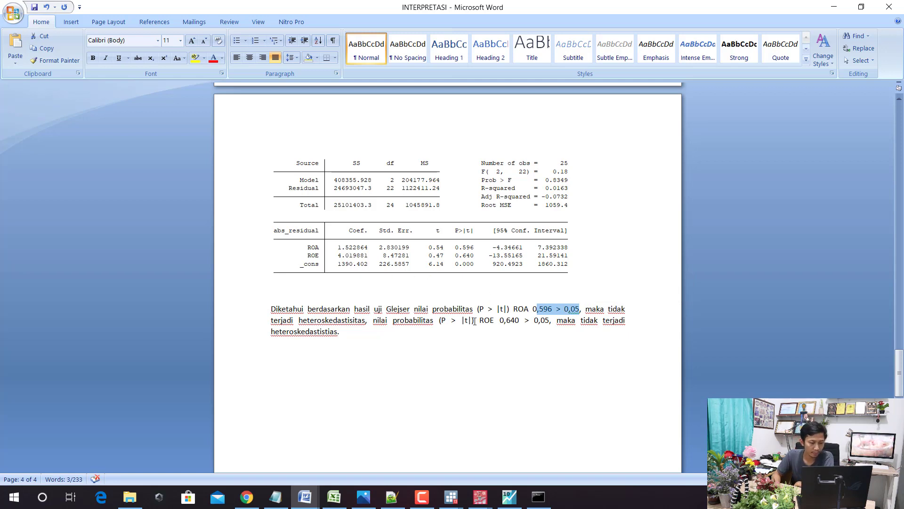
{"action": "left_click_drag", "start_coordinate": [475, 321], "coordinate": [514, 325]}
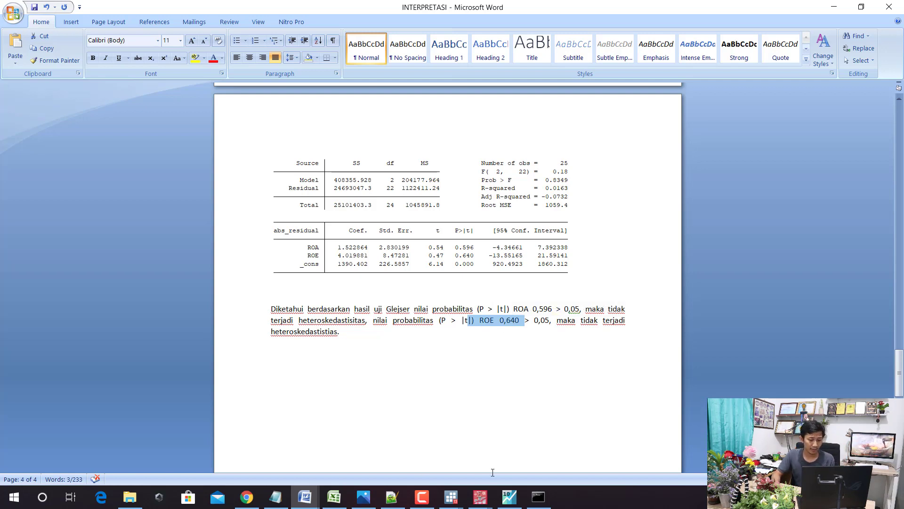
{"action": "left_click", "coordinate": [246, 497]}
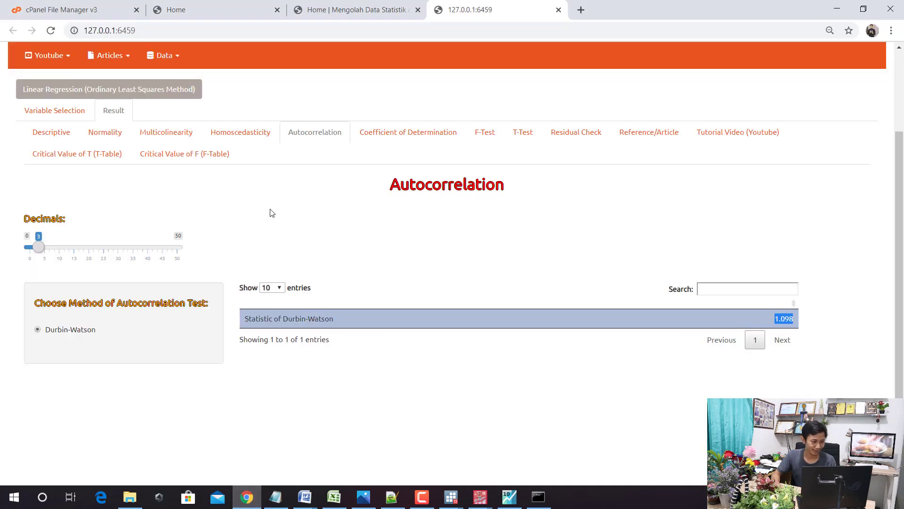
{"action": "left_click", "coordinate": [259, 134]}
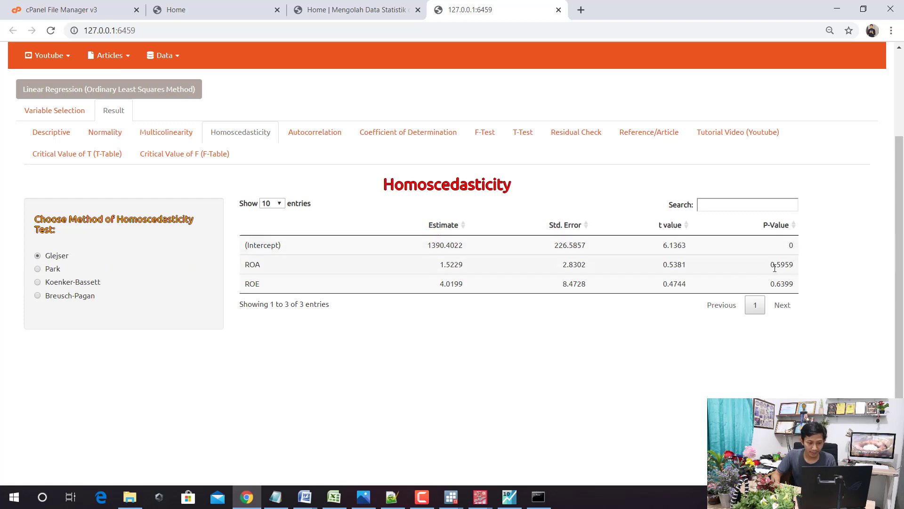
{"action": "left_click_drag", "start_coordinate": [771, 268], "coordinate": [795, 267]}
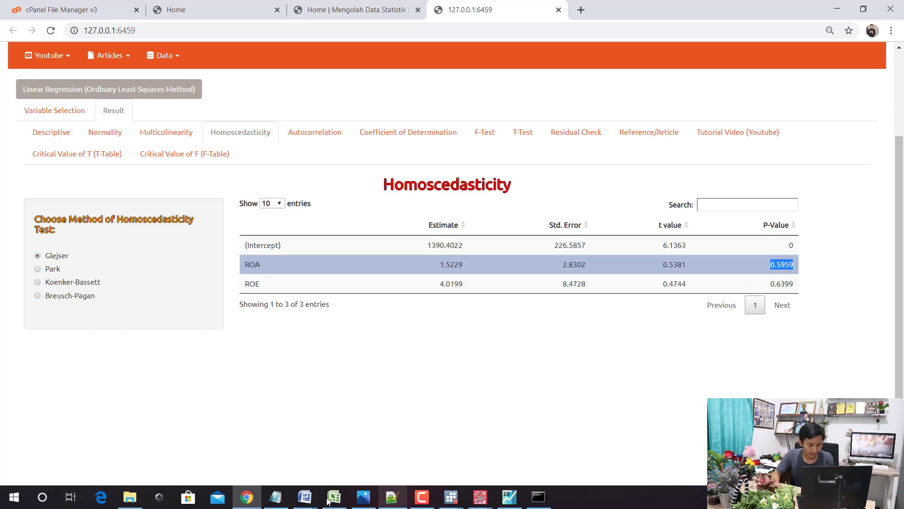
Recheck the Stata probabilities in the Word document against ROE's Glejser p-value in the Chrome regression app.
{"action": "left_click", "coordinate": [304, 497]}
{"action": "left_click", "coordinate": [325, 478]}
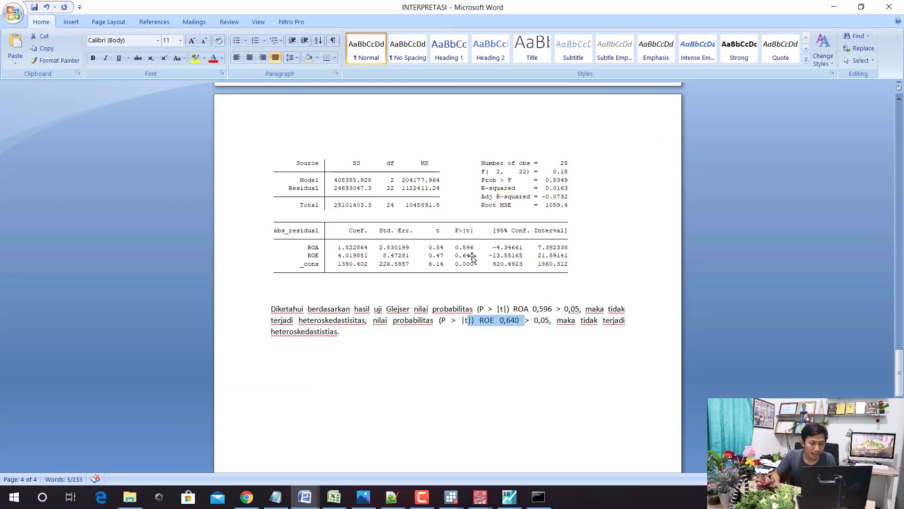
{"action": "left_click", "coordinate": [247, 497]}
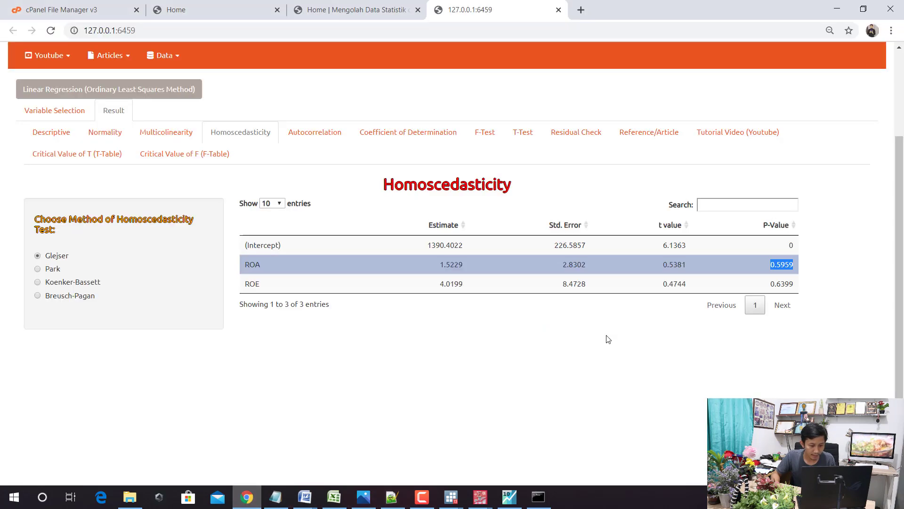
{"action": "left_click", "coordinate": [774, 283]}
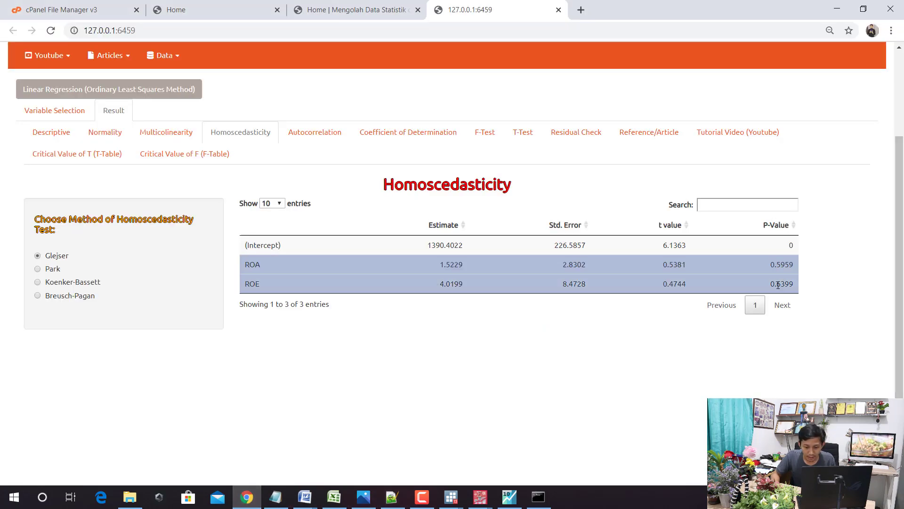
{"action": "left_click_drag", "start_coordinate": [777, 283], "coordinate": [789, 284]}
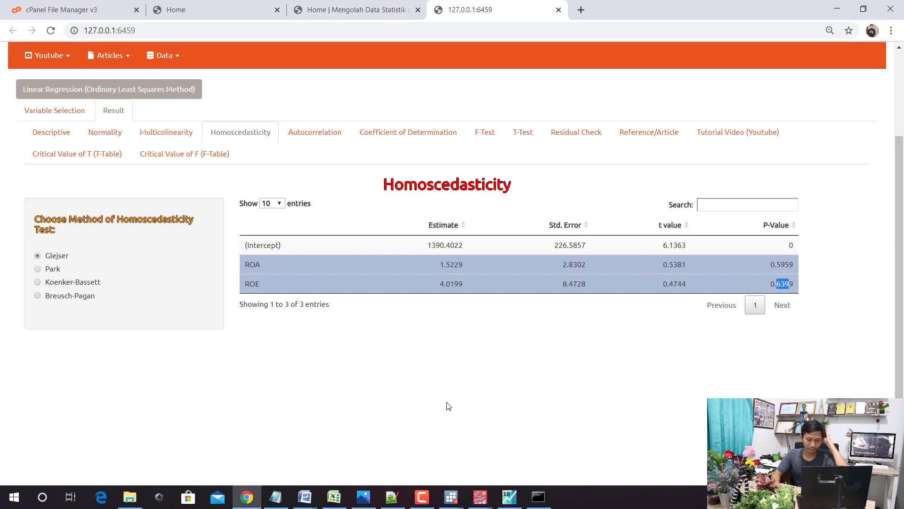
Switch to EViews and run the Glejser heteroskedasticity test on the PRICE_CLOSE regression residuals.
{"action": "left_click", "coordinate": [509, 496]}
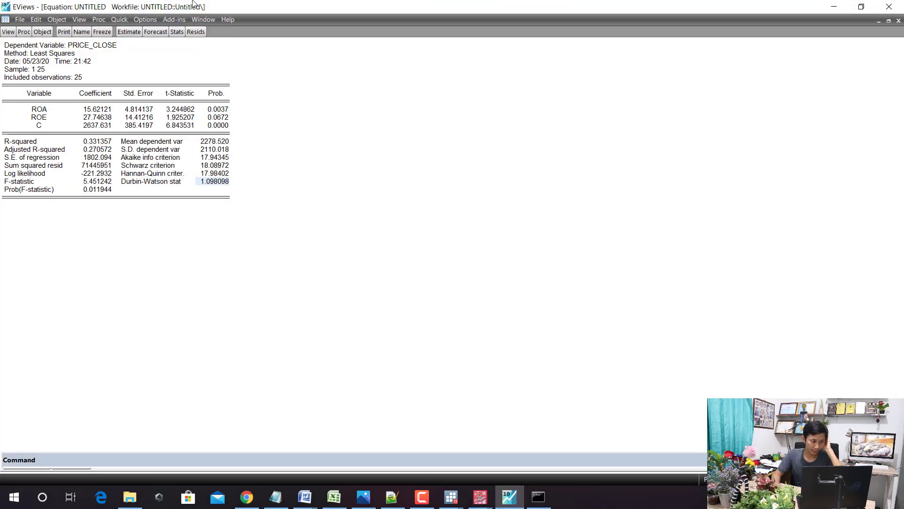
{"action": "left_click", "coordinate": [78, 19]}
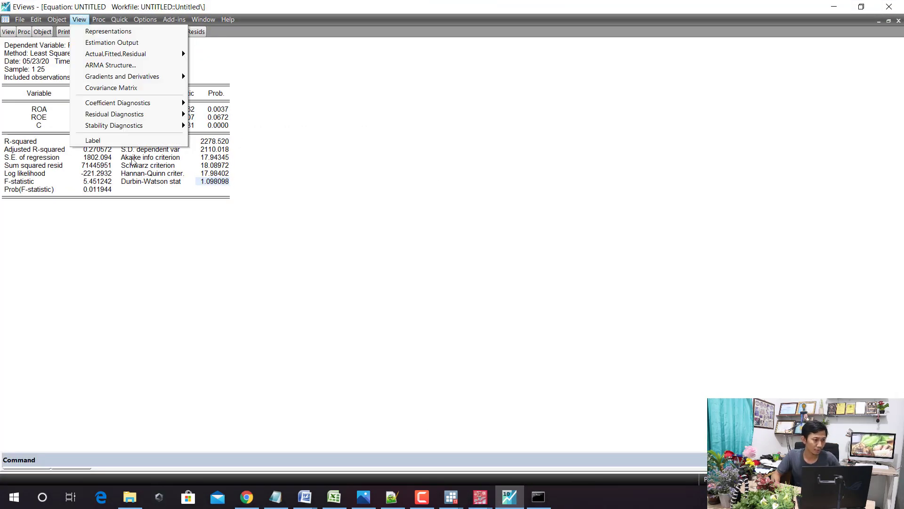
{"action": "mouse_move", "coordinate": [163, 114]}
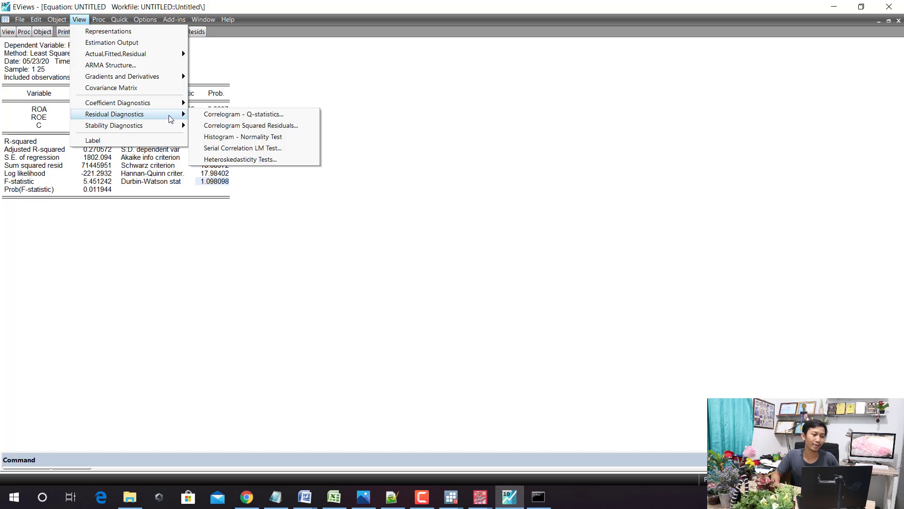
{"action": "left_click", "coordinate": [250, 160]}
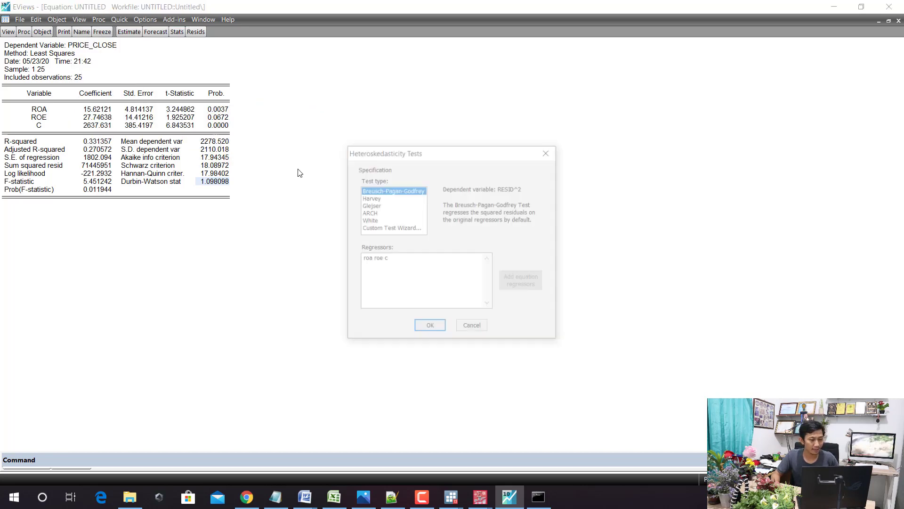
{"action": "left_click", "coordinate": [375, 208]}
{"action": "left_click", "coordinate": [429, 327]}
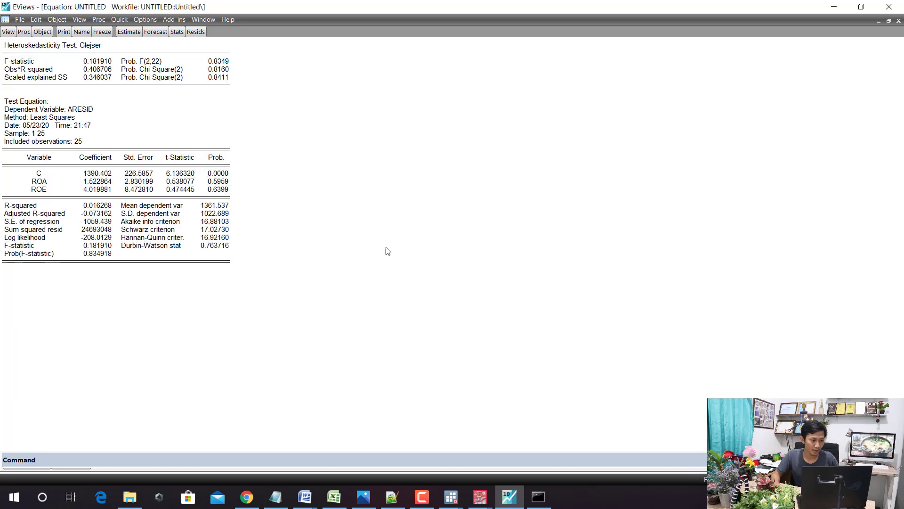